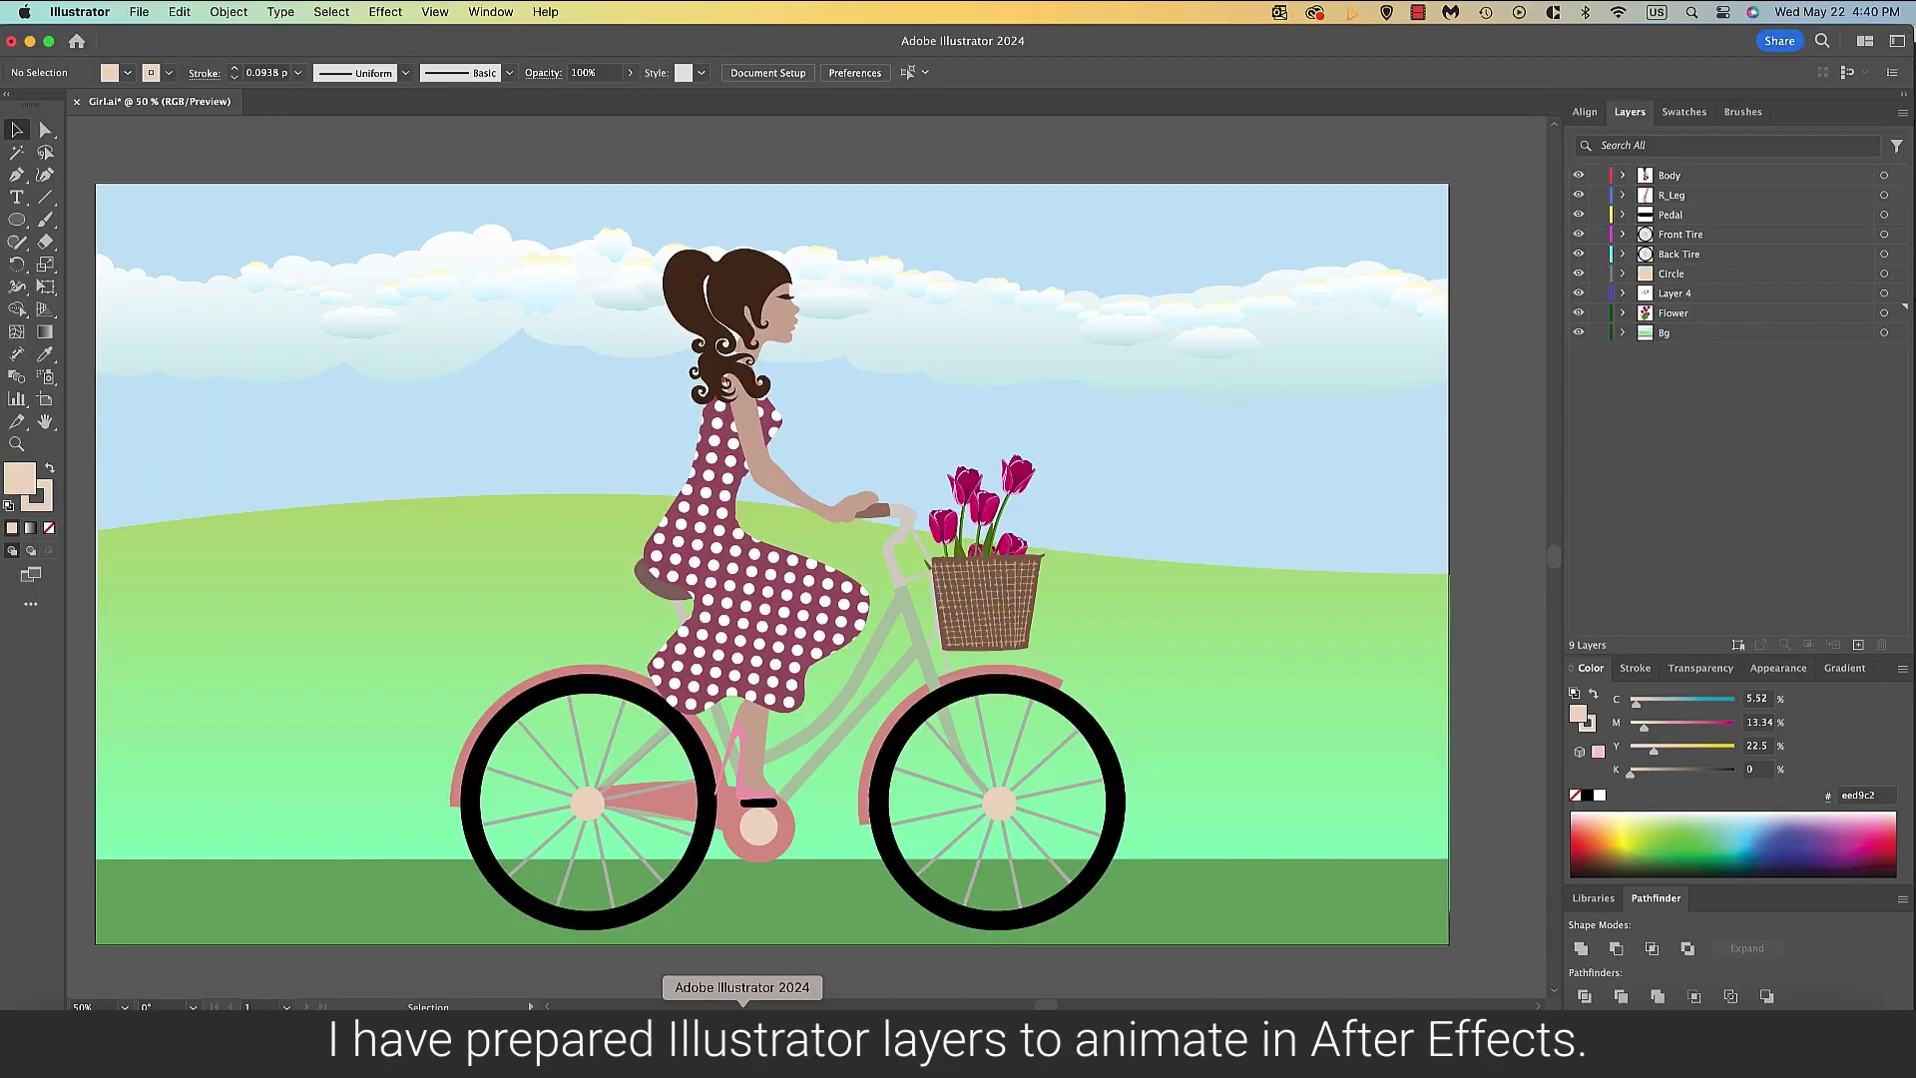
Hide the Body layer of Girl.ai in Illustrator's Layers panel to check it.
{"action": "left_click", "coordinate": [1578, 175]}
Toggle the Body, Front Tire, Back Tire and Flower layers off and on, then switch to After Effects.
{"action": "left_click", "coordinate": [1579, 175]}
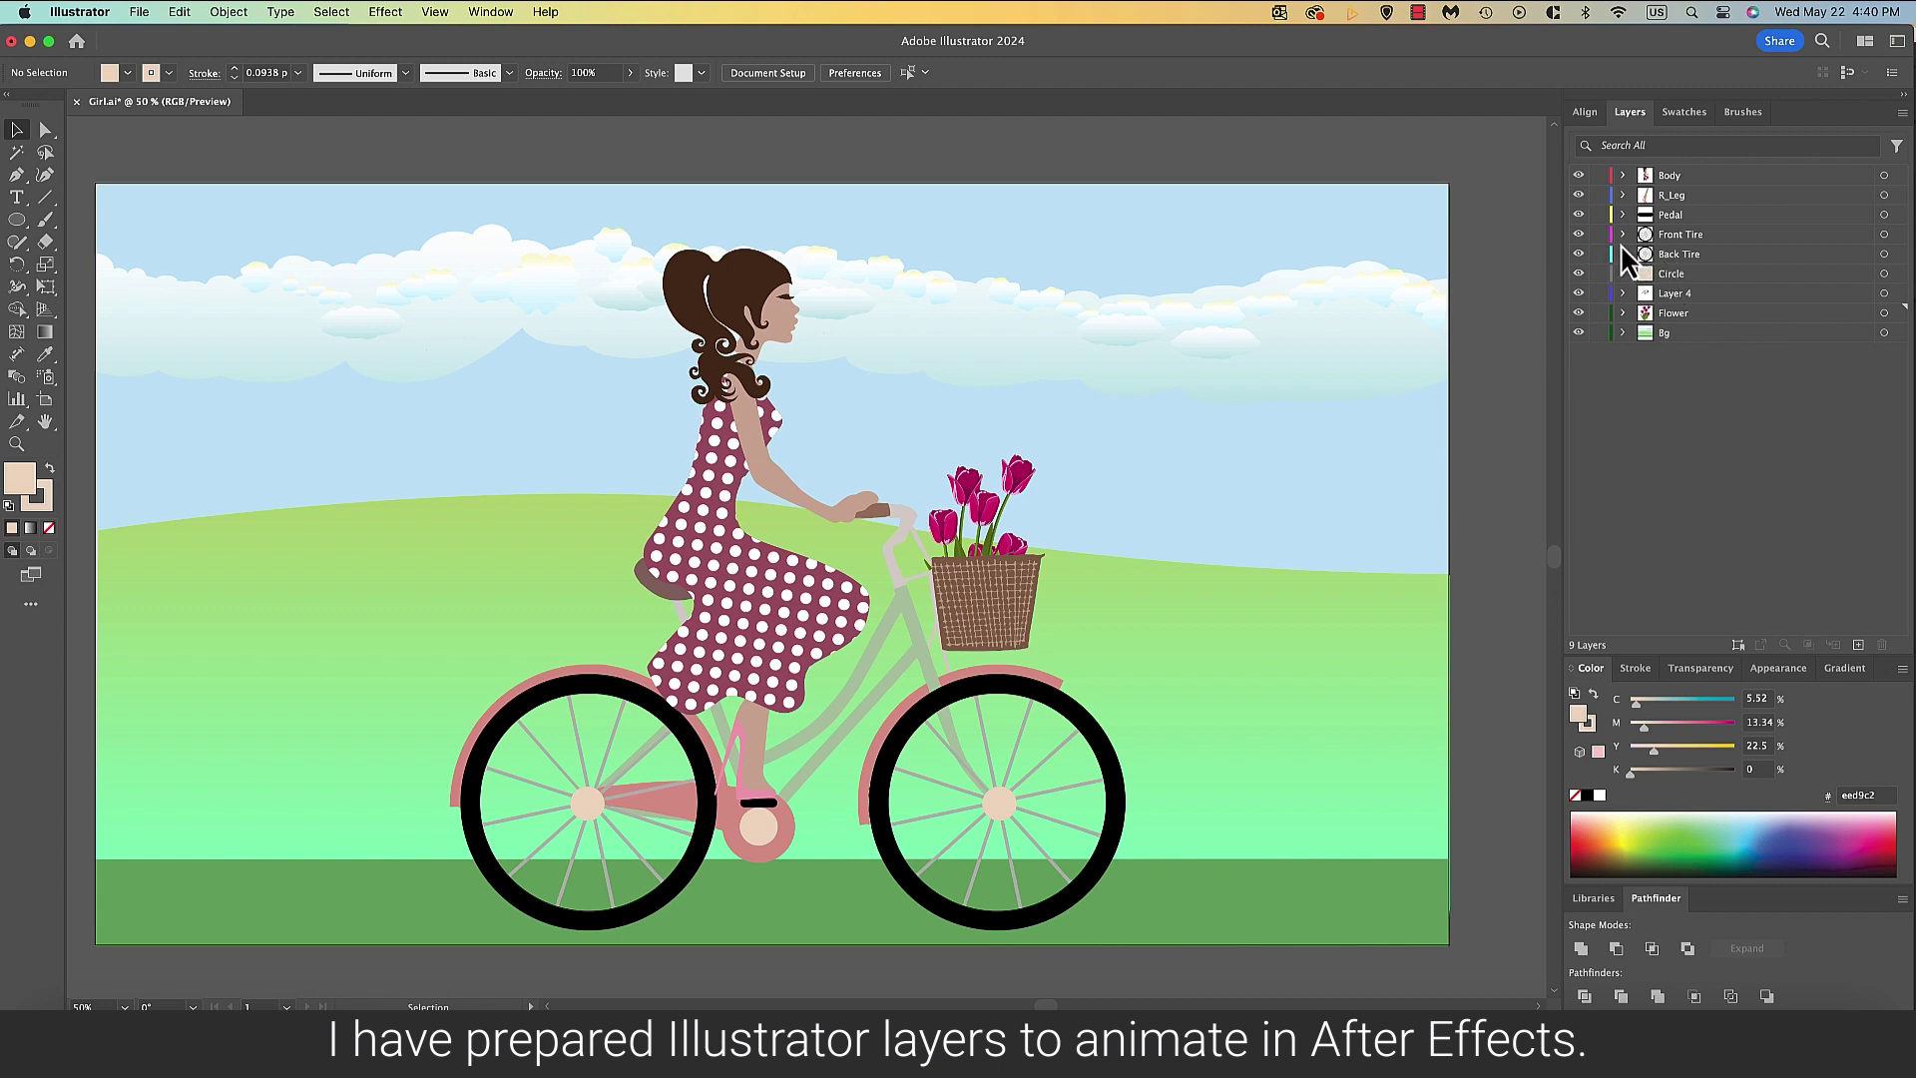
{"action": "left_click", "coordinate": [1578, 235]}
{"action": "left_click", "coordinate": [1578, 234]}
{"action": "left_click", "coordinate": [1578, 255]}
{"action": "left_click", "coordinate": [1578, 255]}
{"action": "left_click", "coordinate": [1578, 313]}
{"action": "left_click", "coordinate": [1578, 314]}
{"action": "left_click", "coordinate": [645, 1022]}
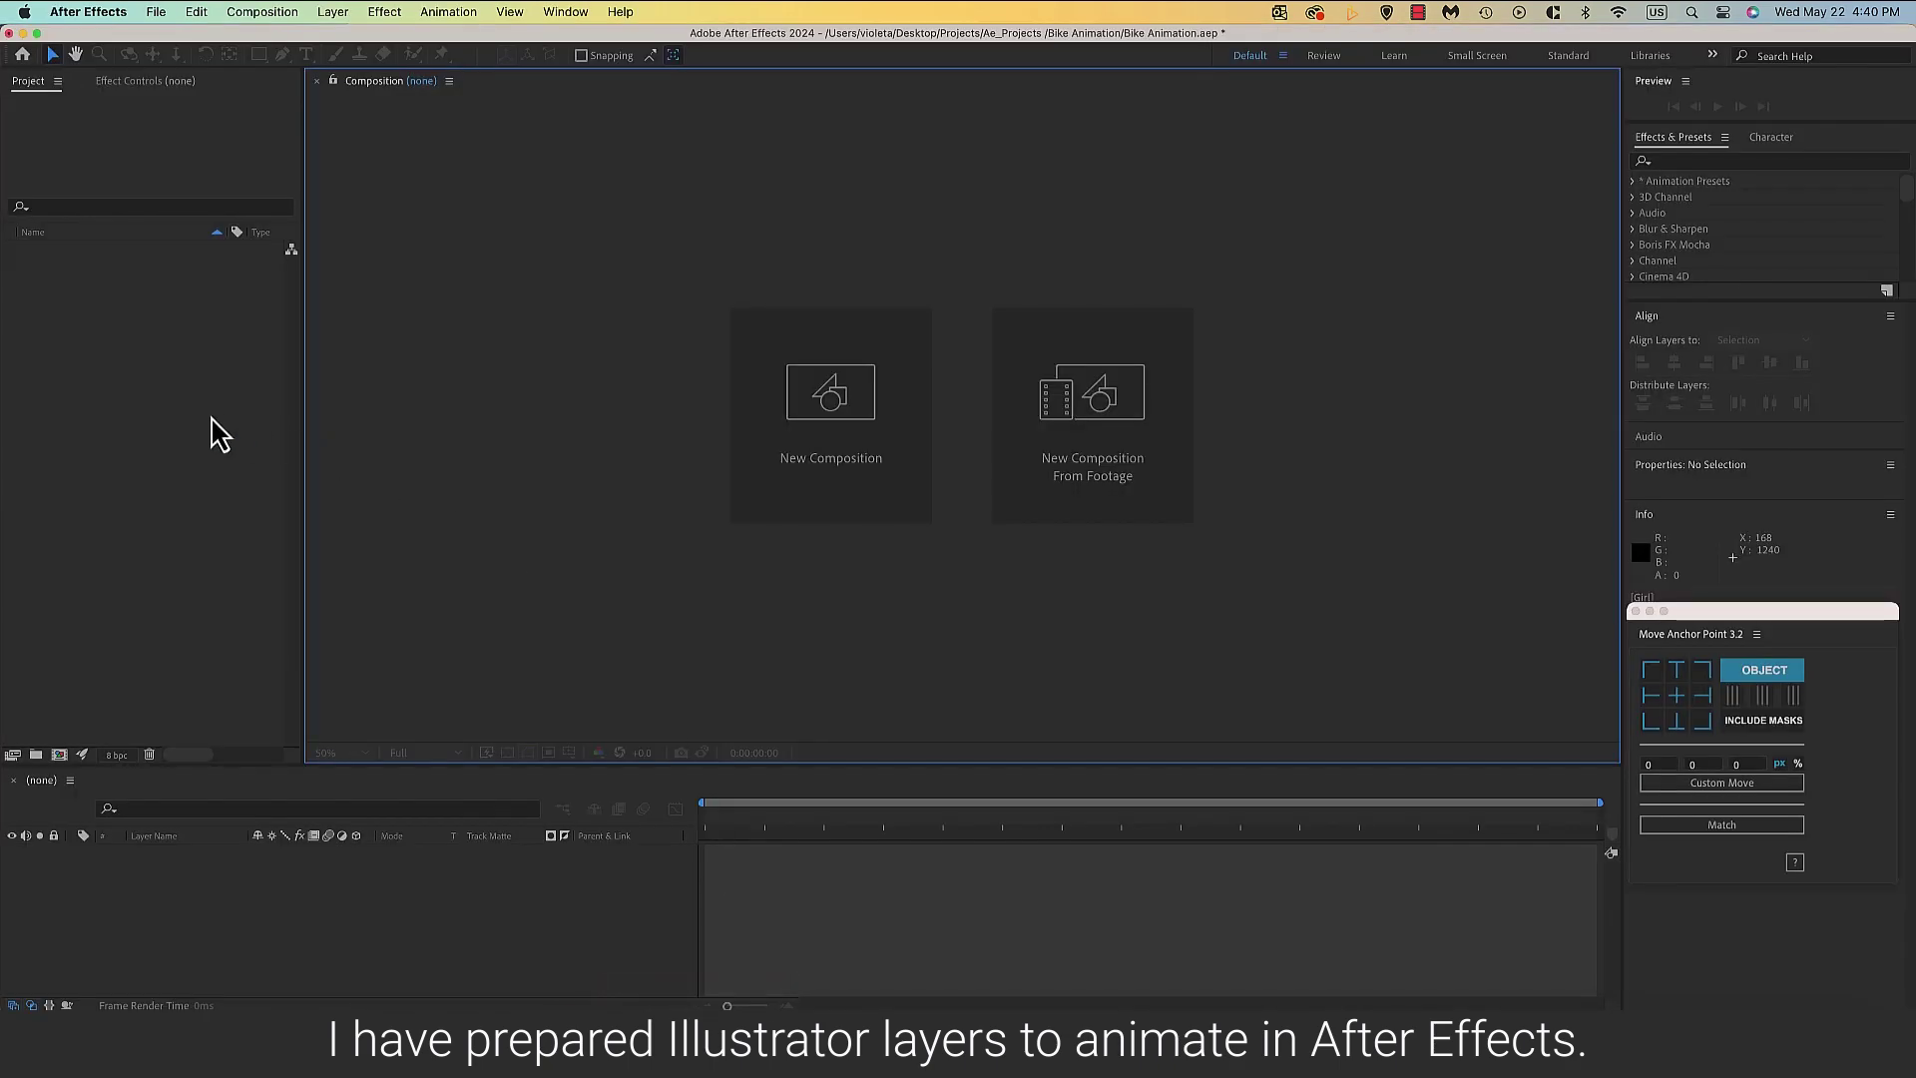
{"action": "right_click", "coordinate": [168, 427]}
Import Girl.ai as Composition - Retain Layer Sizes and open the Girl comp with a larger preview.
{"action": "mouse_move", "coordinate": [239, 513]}
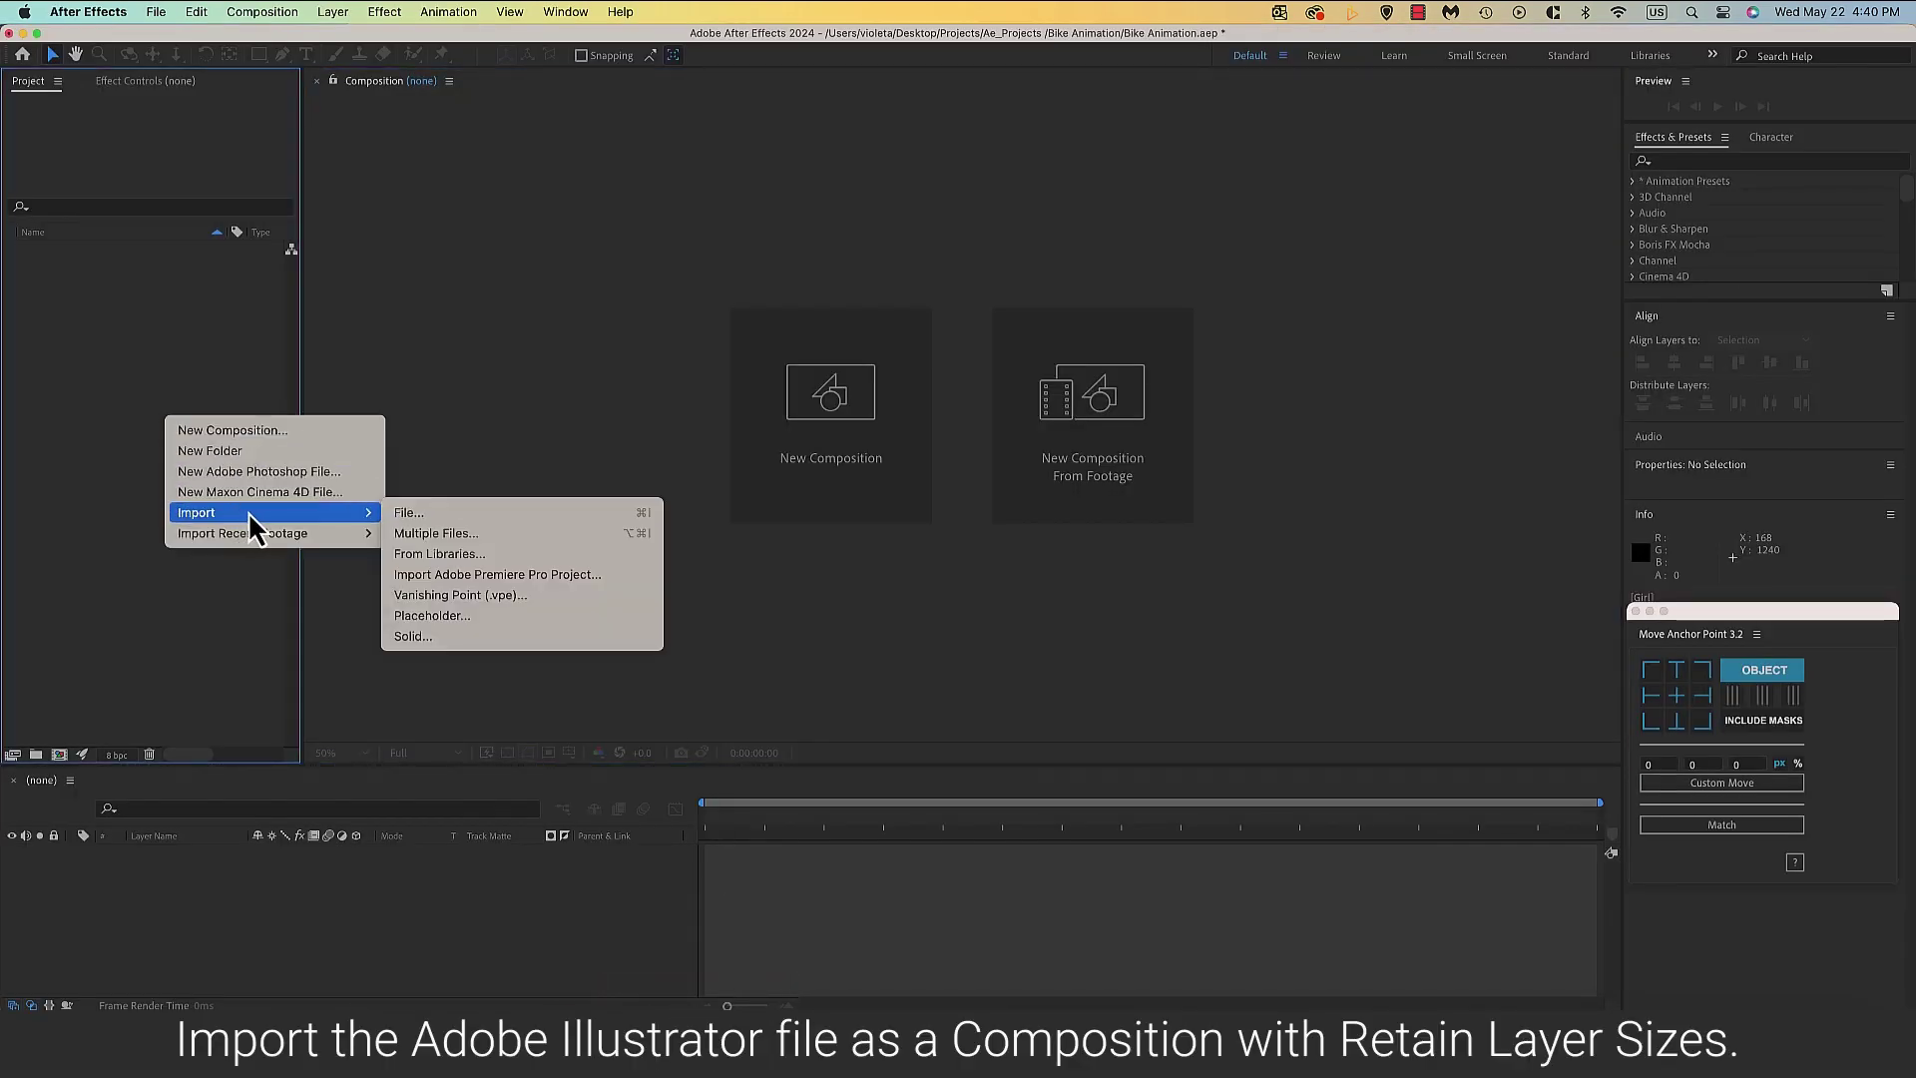
{"action": "left_click", "coordinate": [469, 512]}
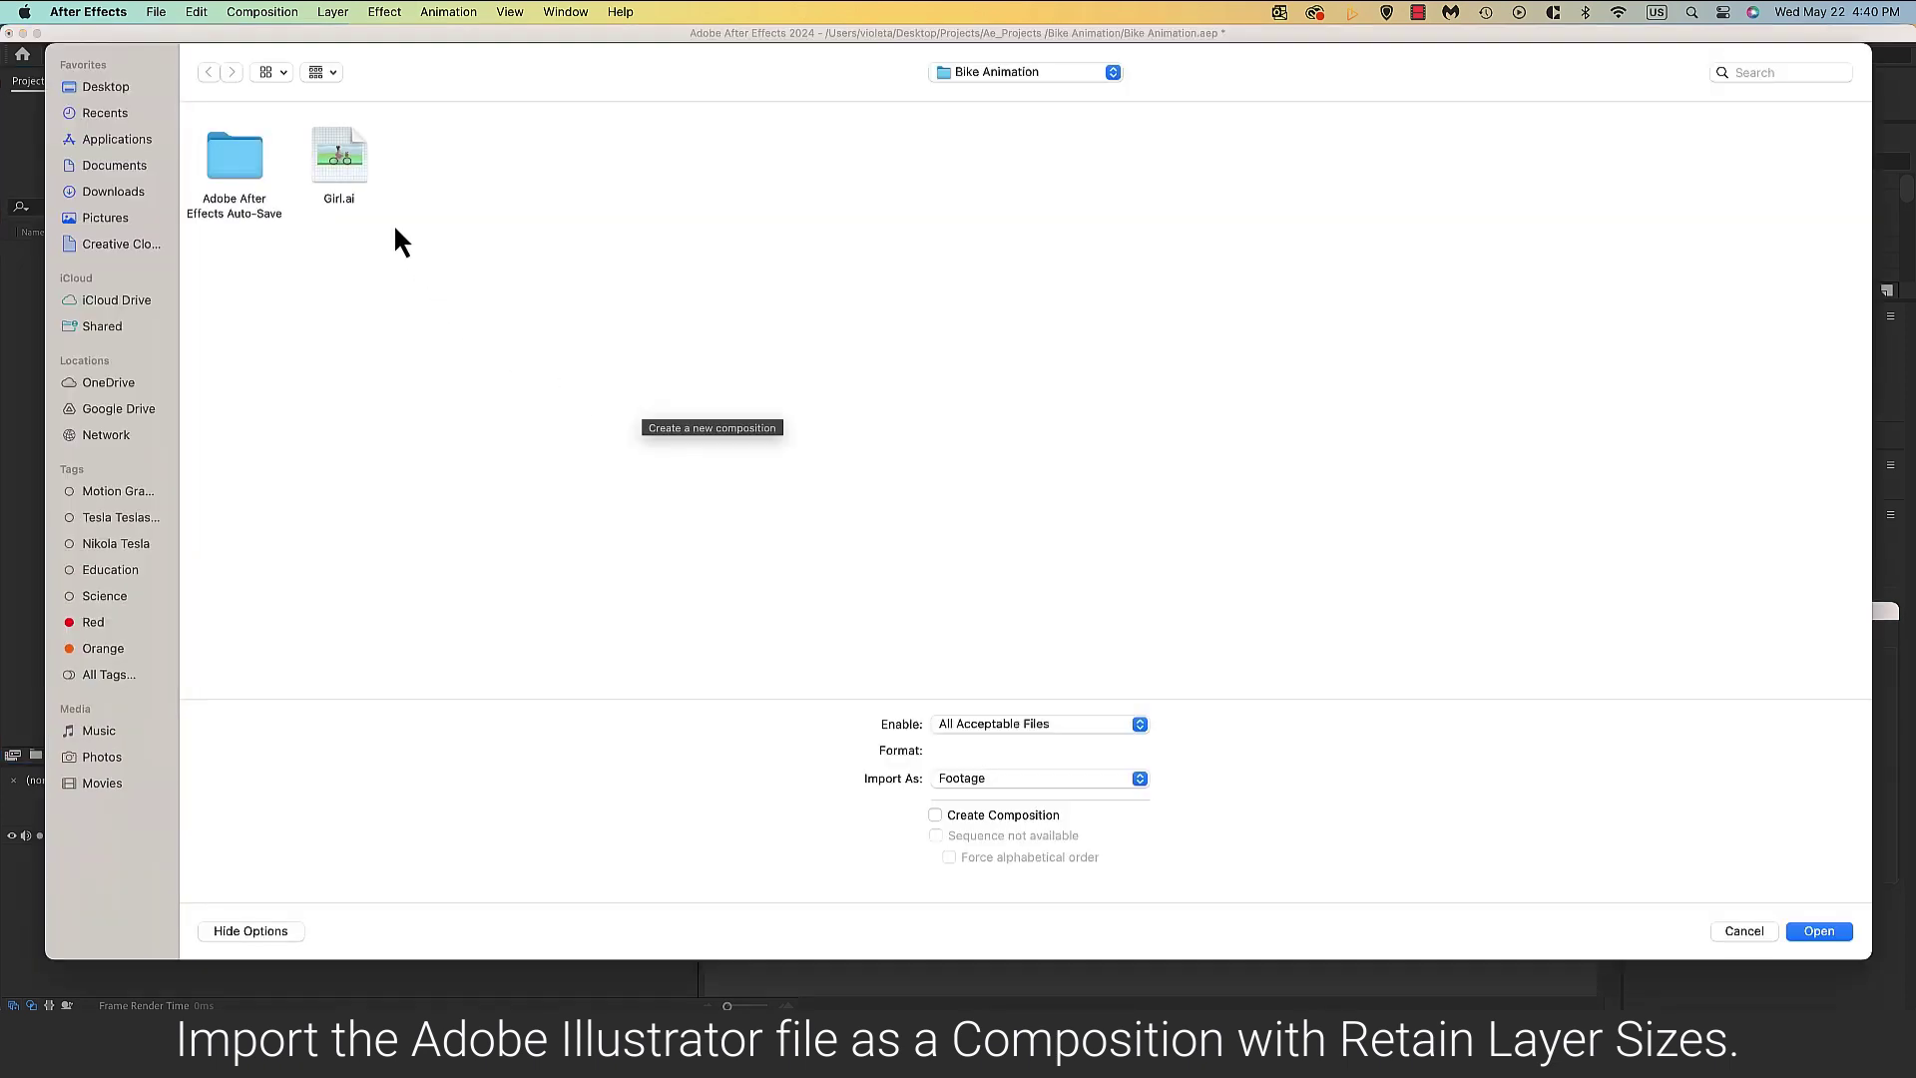
{"action": "left_click", "coordinate": [344, 159]}
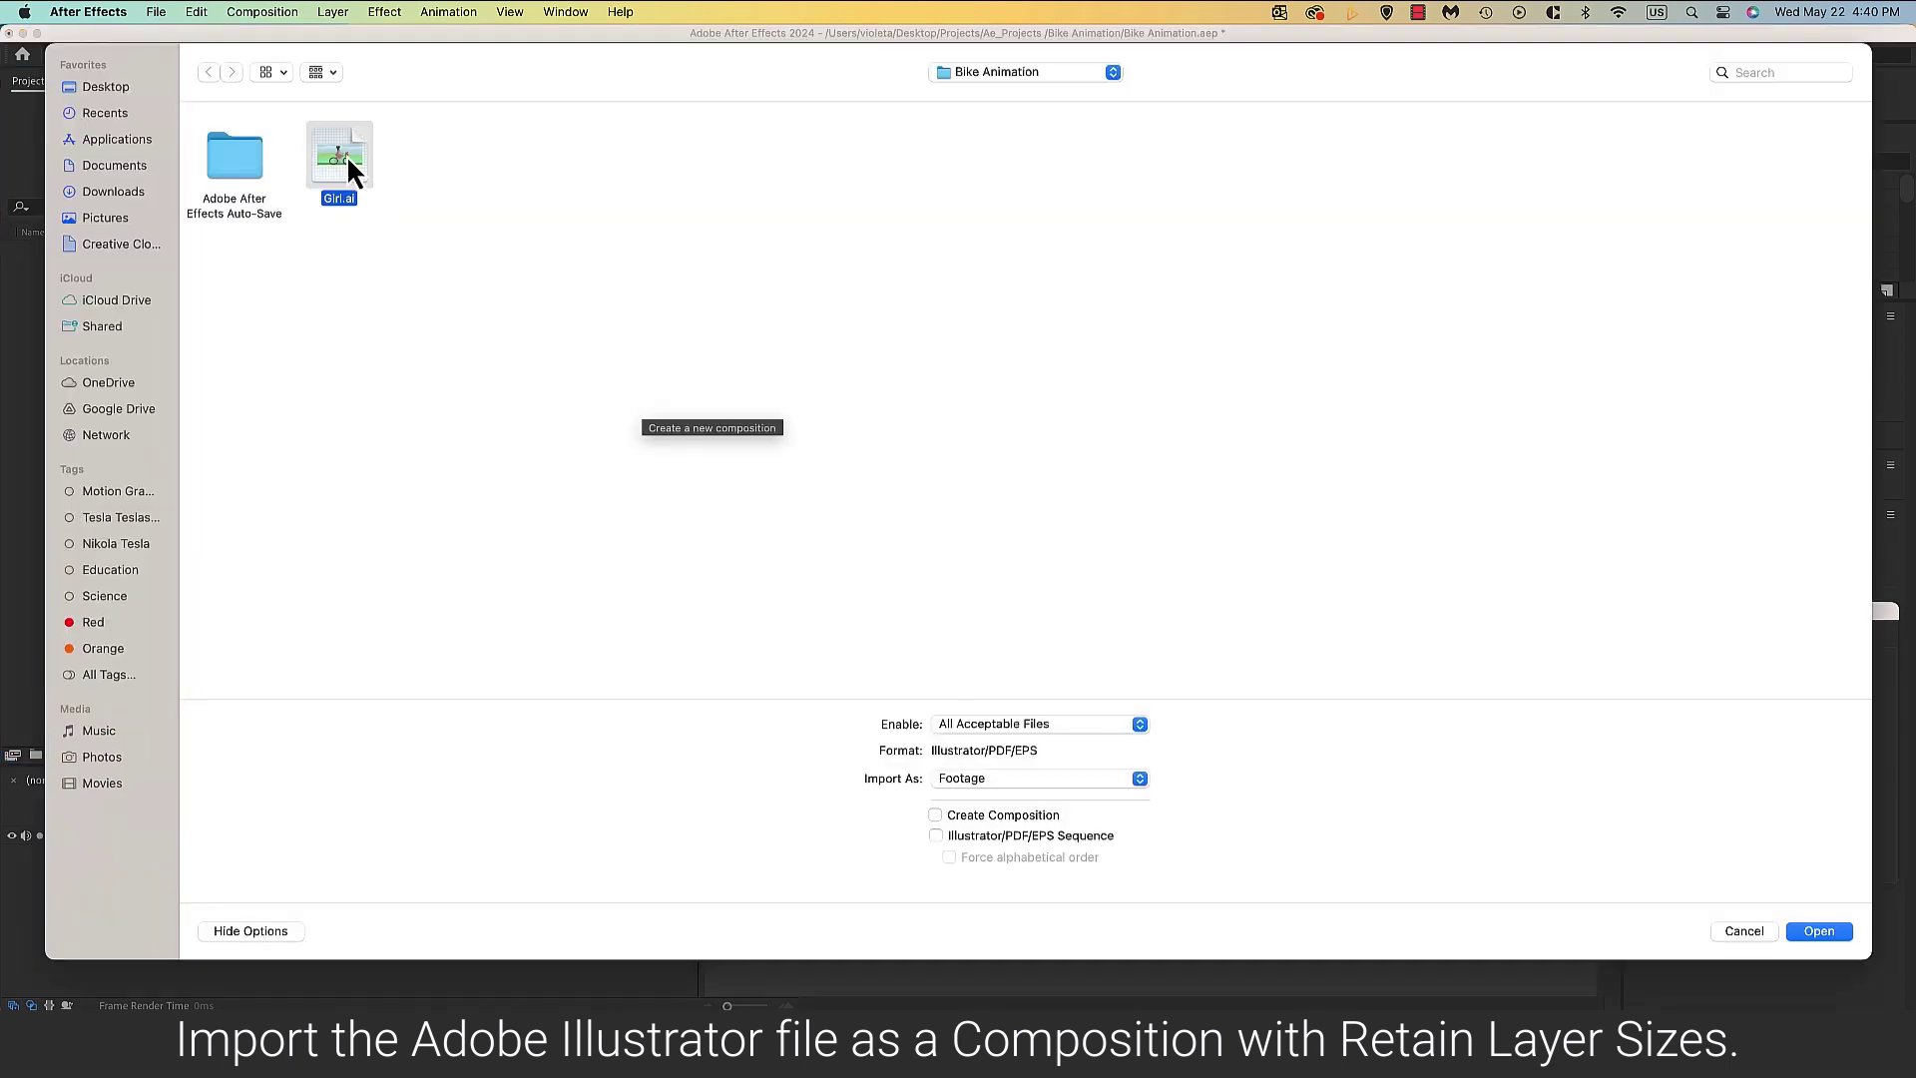
{"action": "left_click", "coordinate": [1138, 778]}
{"action": "left_click", "coordinate": [1061, 802]}
{"action": "left_click", "coordinate": [1841, 934]}
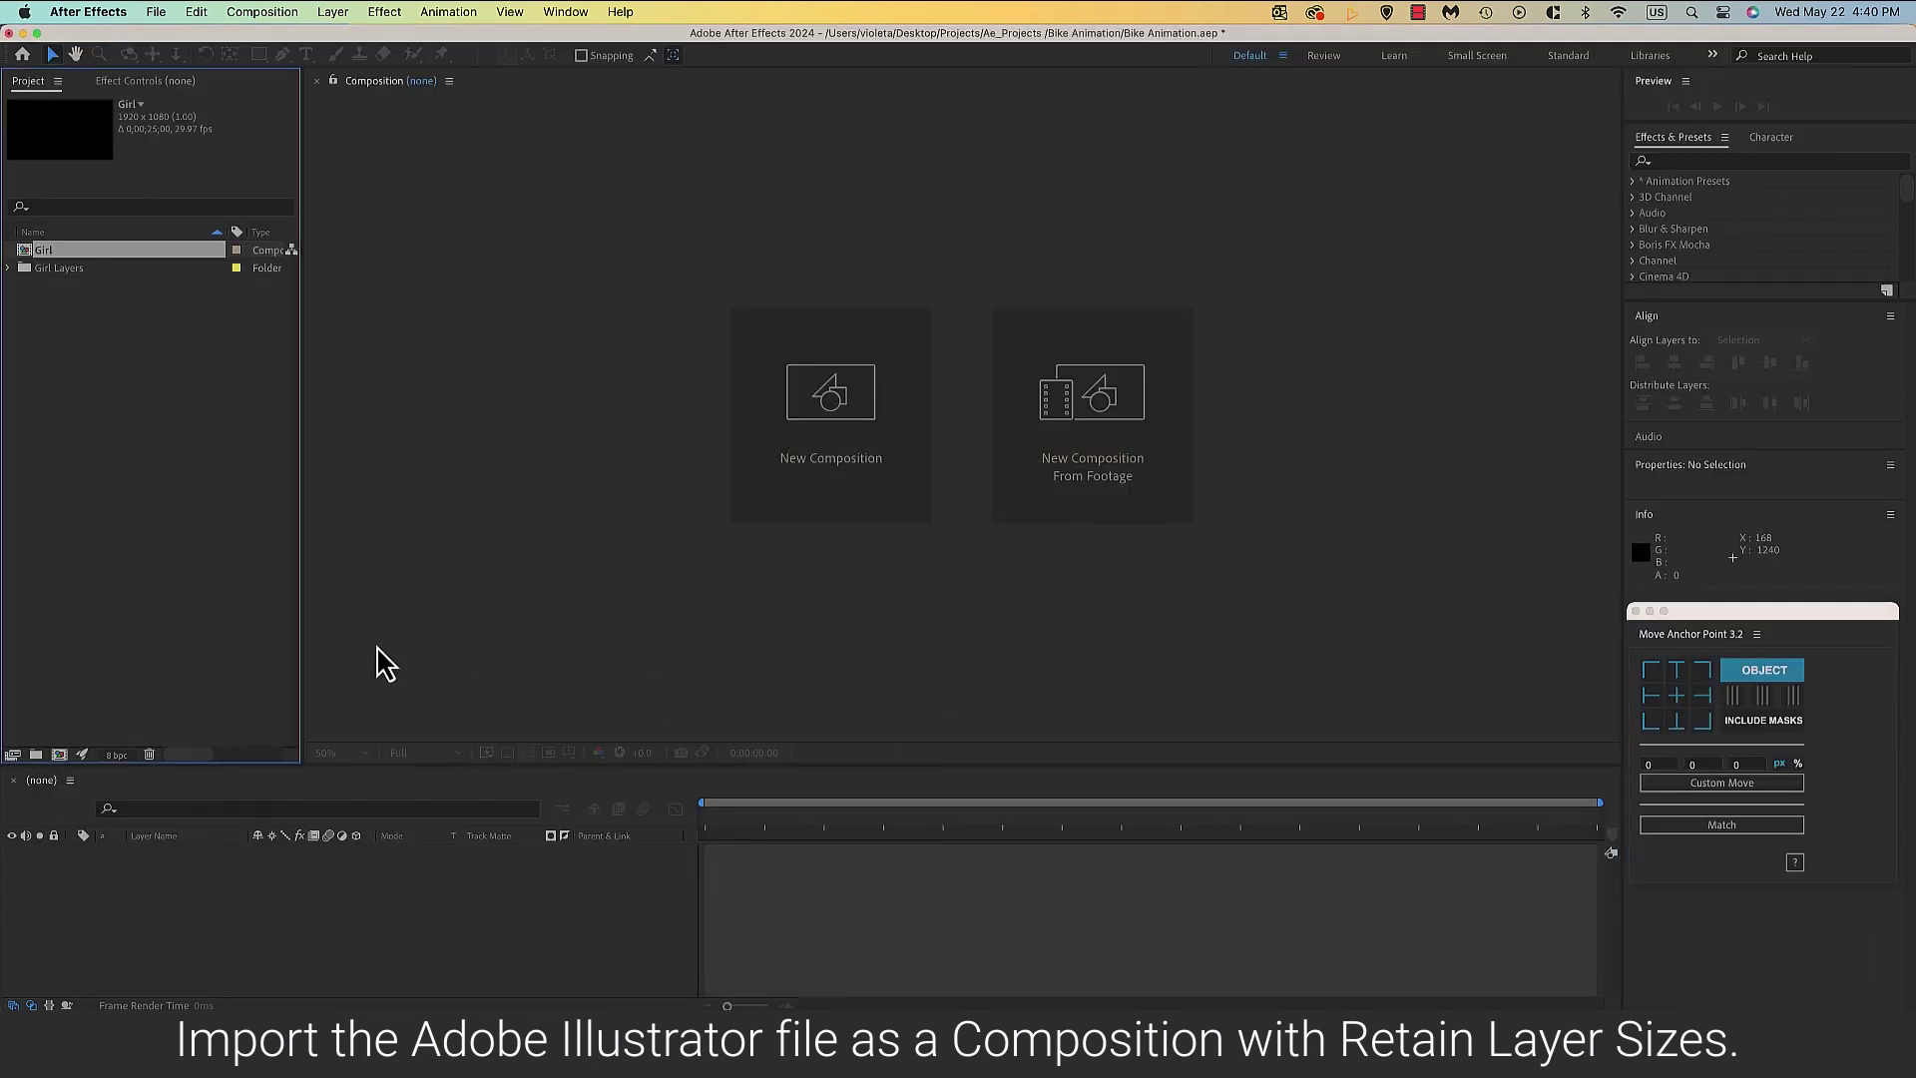
{"action": "double_click", "coordinate": [71, 251]}
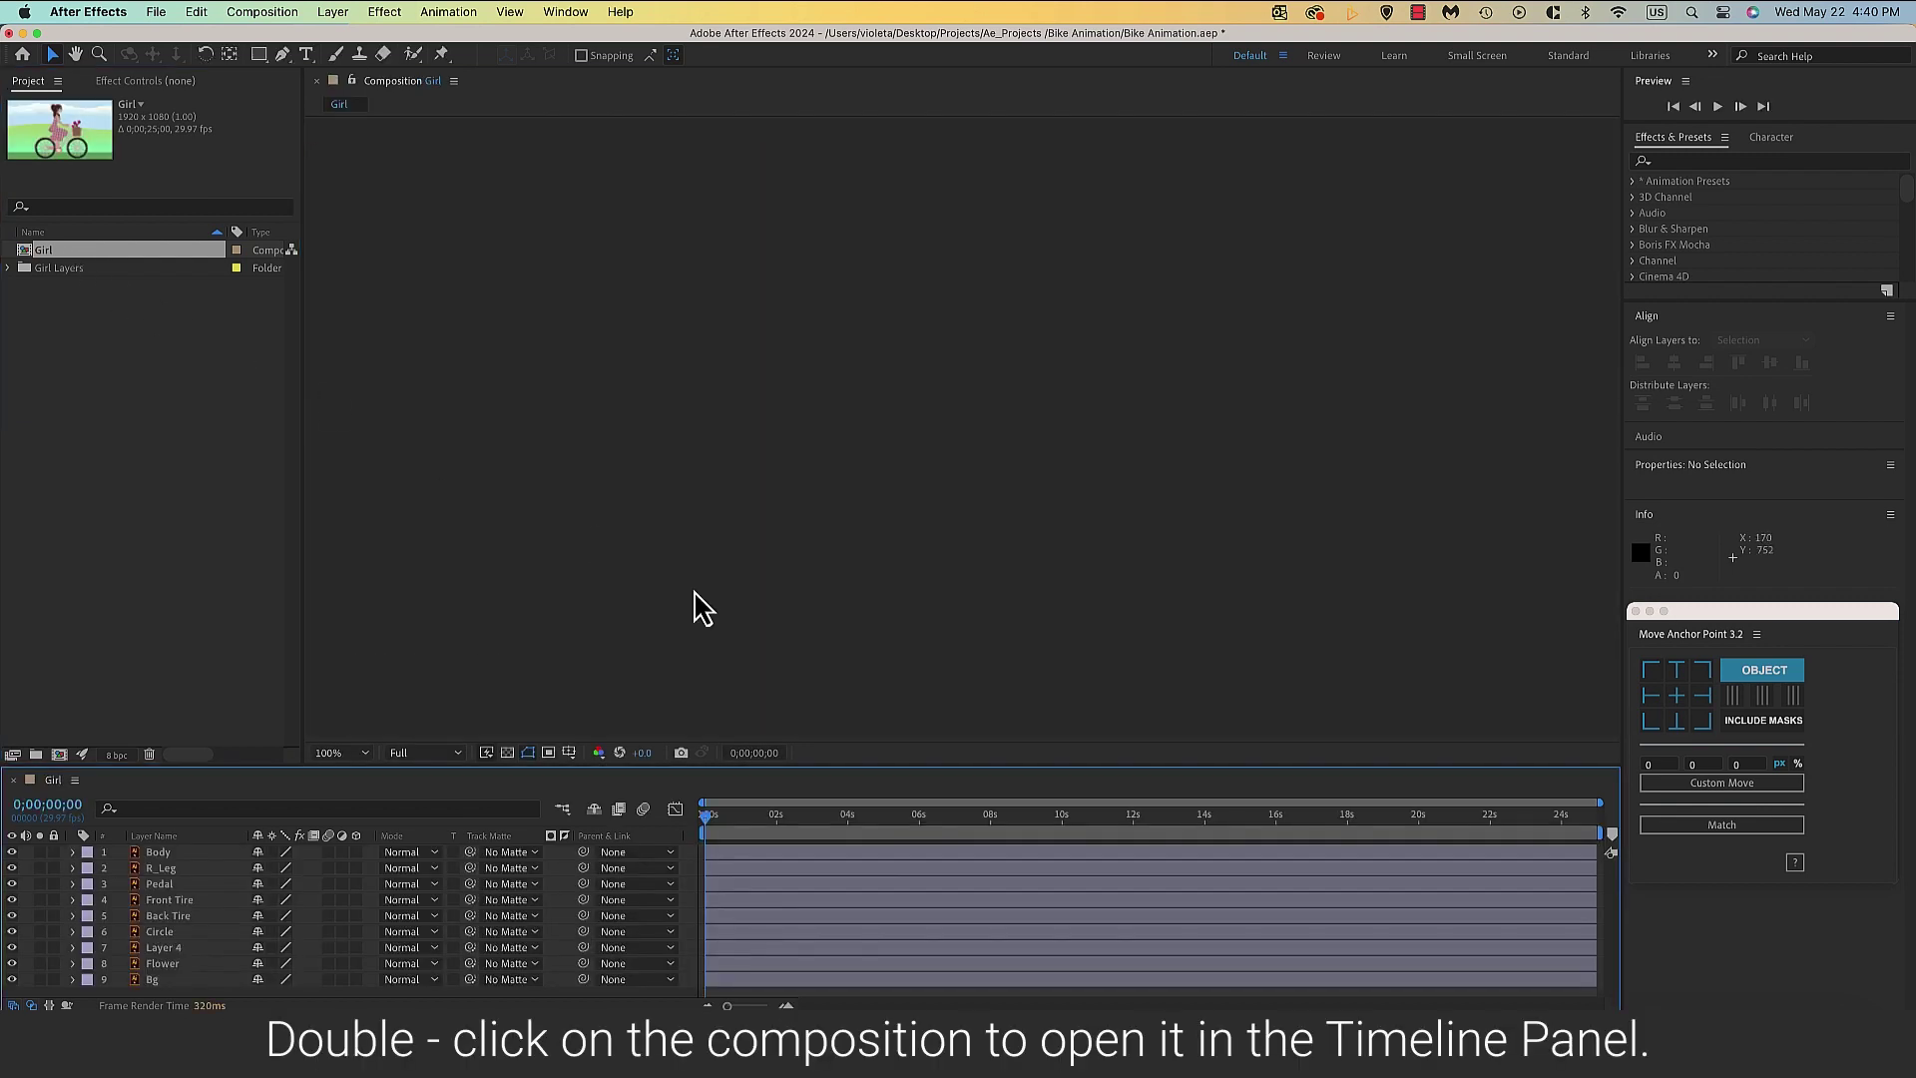
{"action": "left_click_drag", "start_coordinate": [880, 766], "coordinate": [881, 596]}
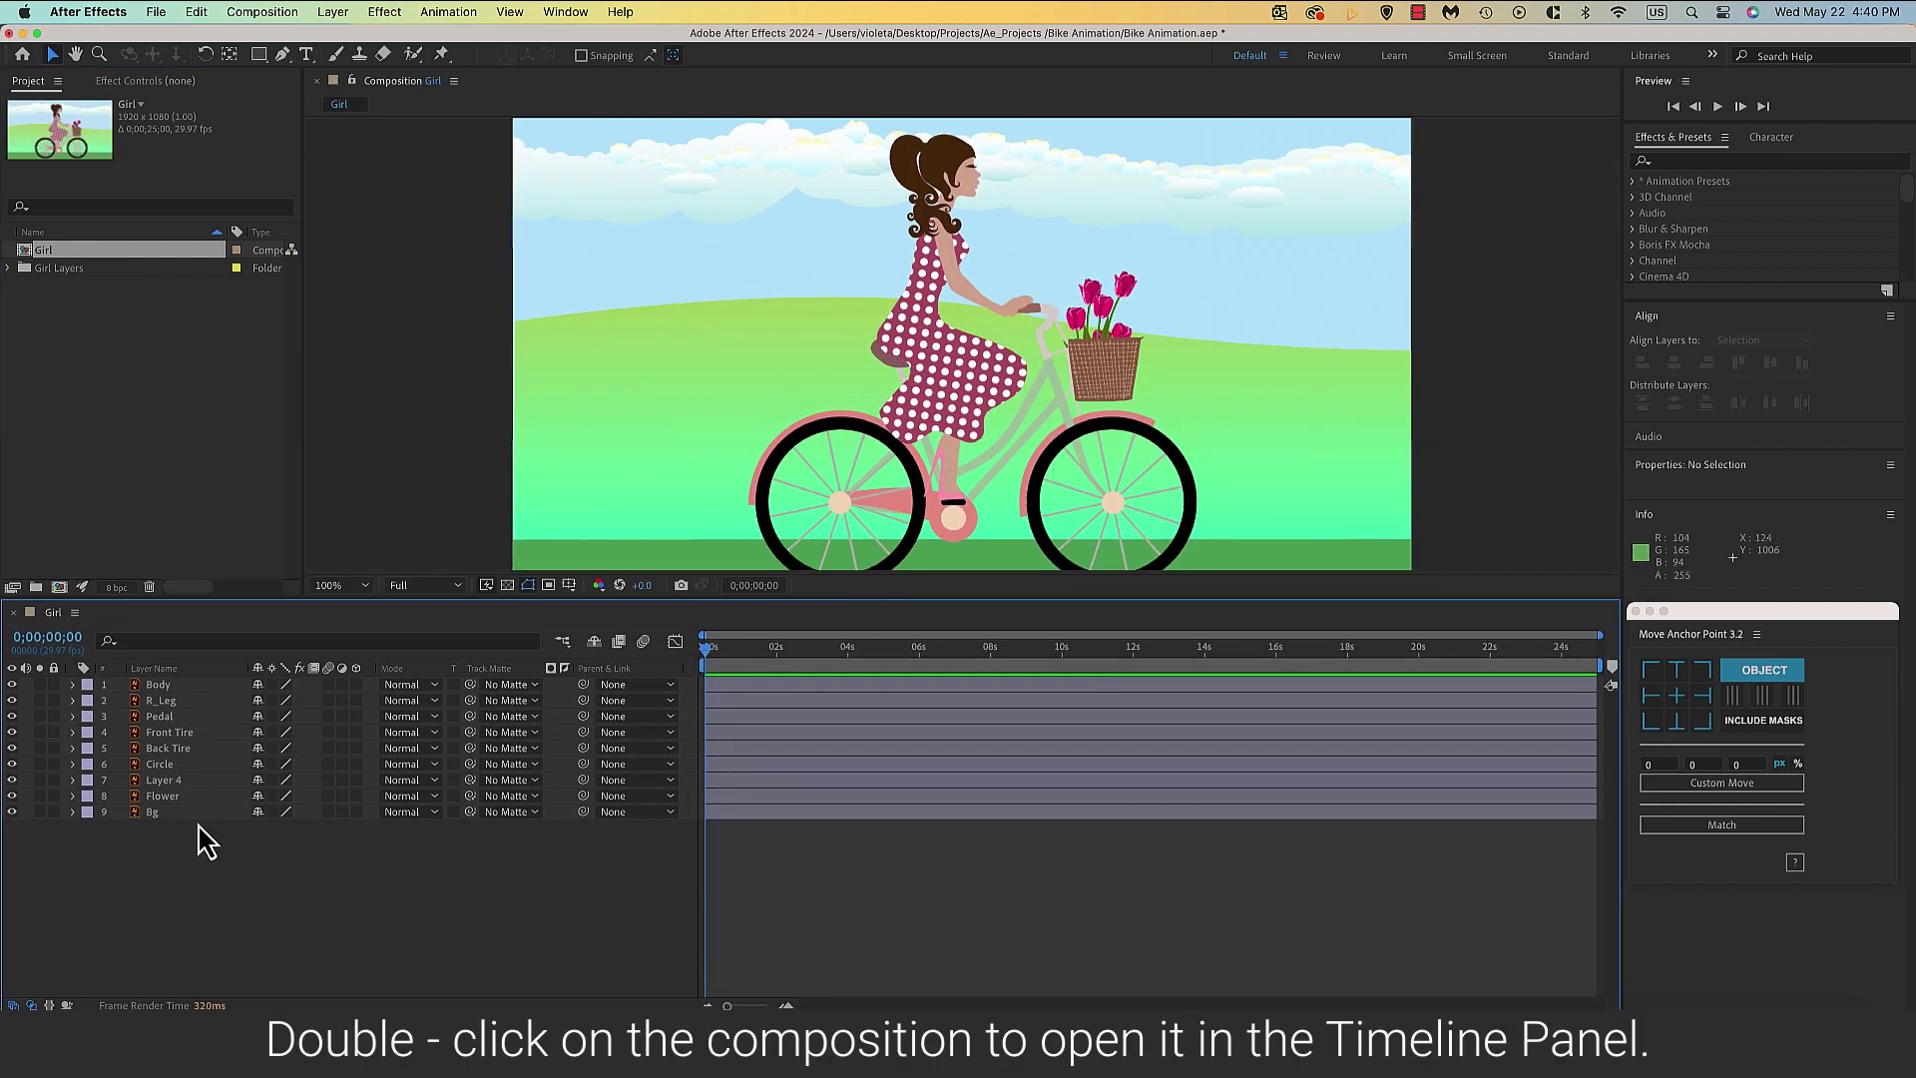
Create shapes from the Circle vector layer, then delete the original Circle layer.
{"action": "left_click", "coordinate": [164, 765]}
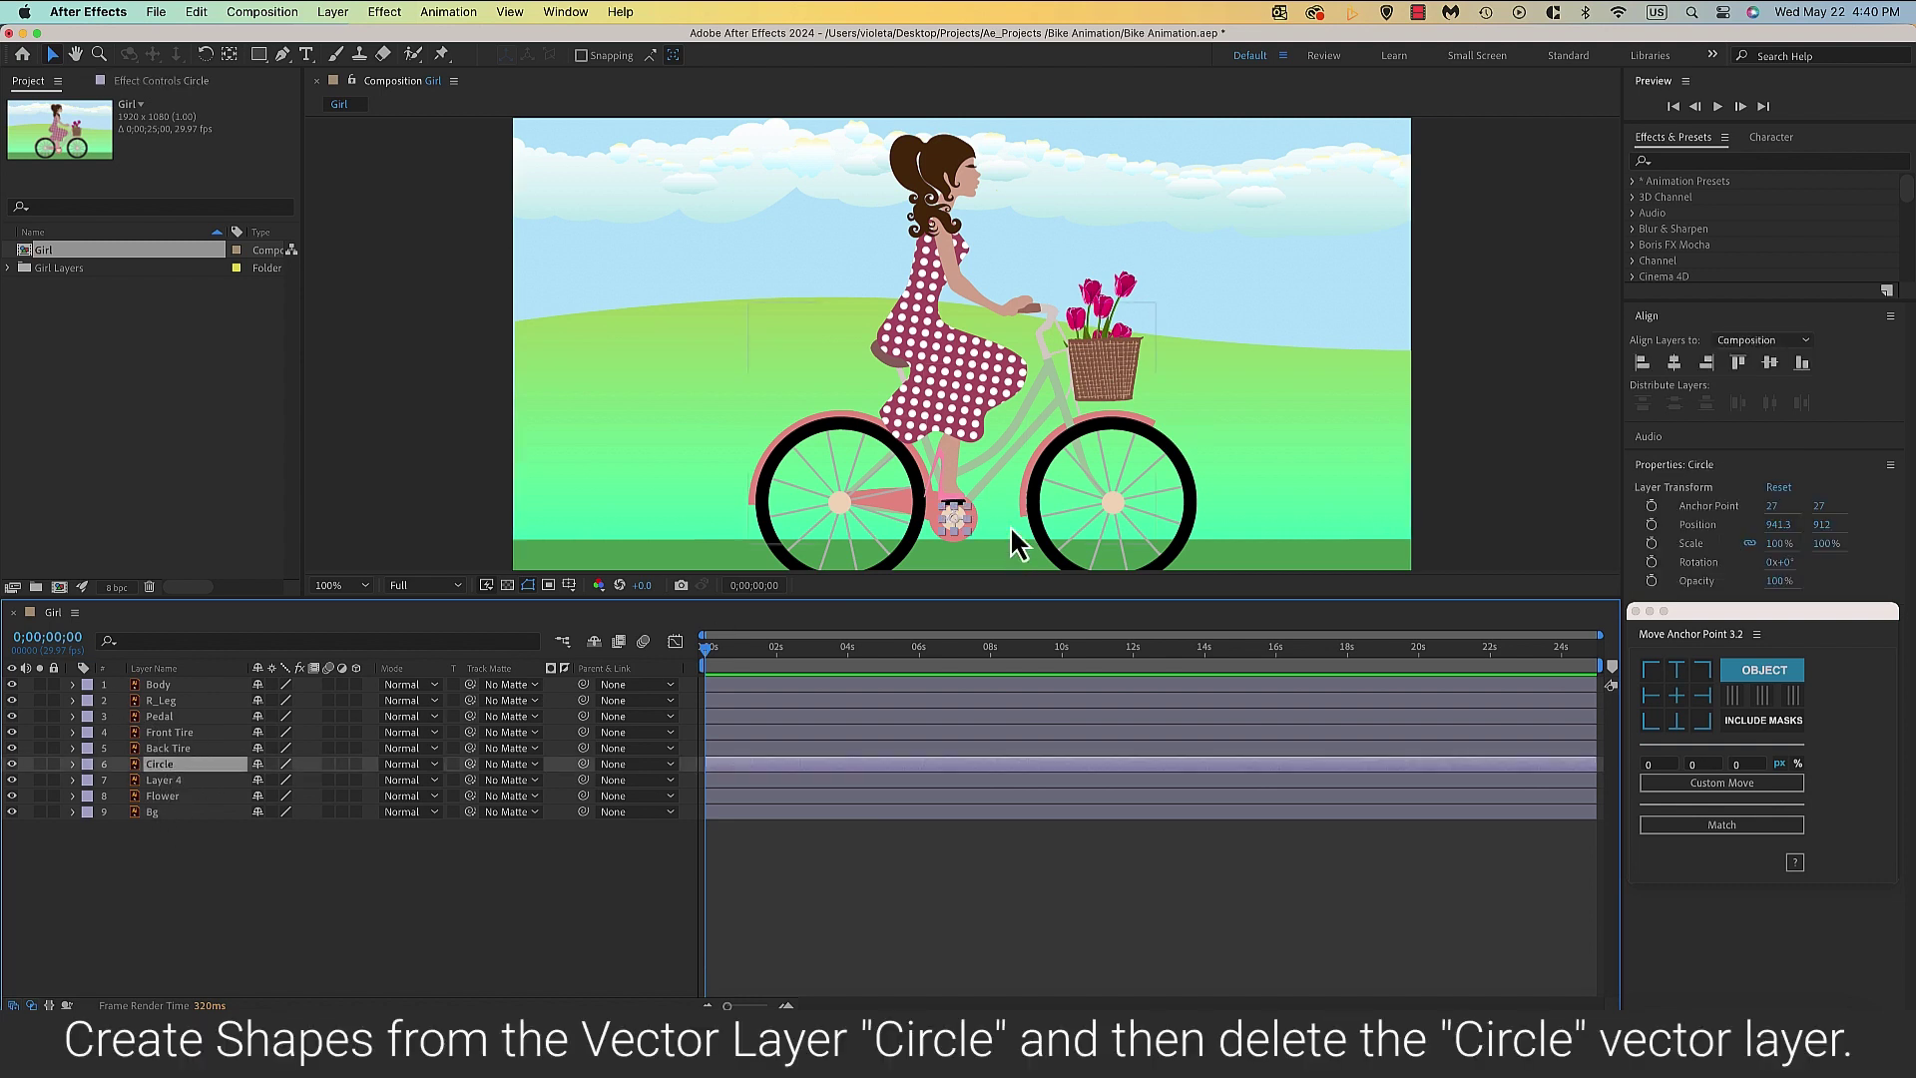
{"action": "right_click", "coordinate": [201, 770]}
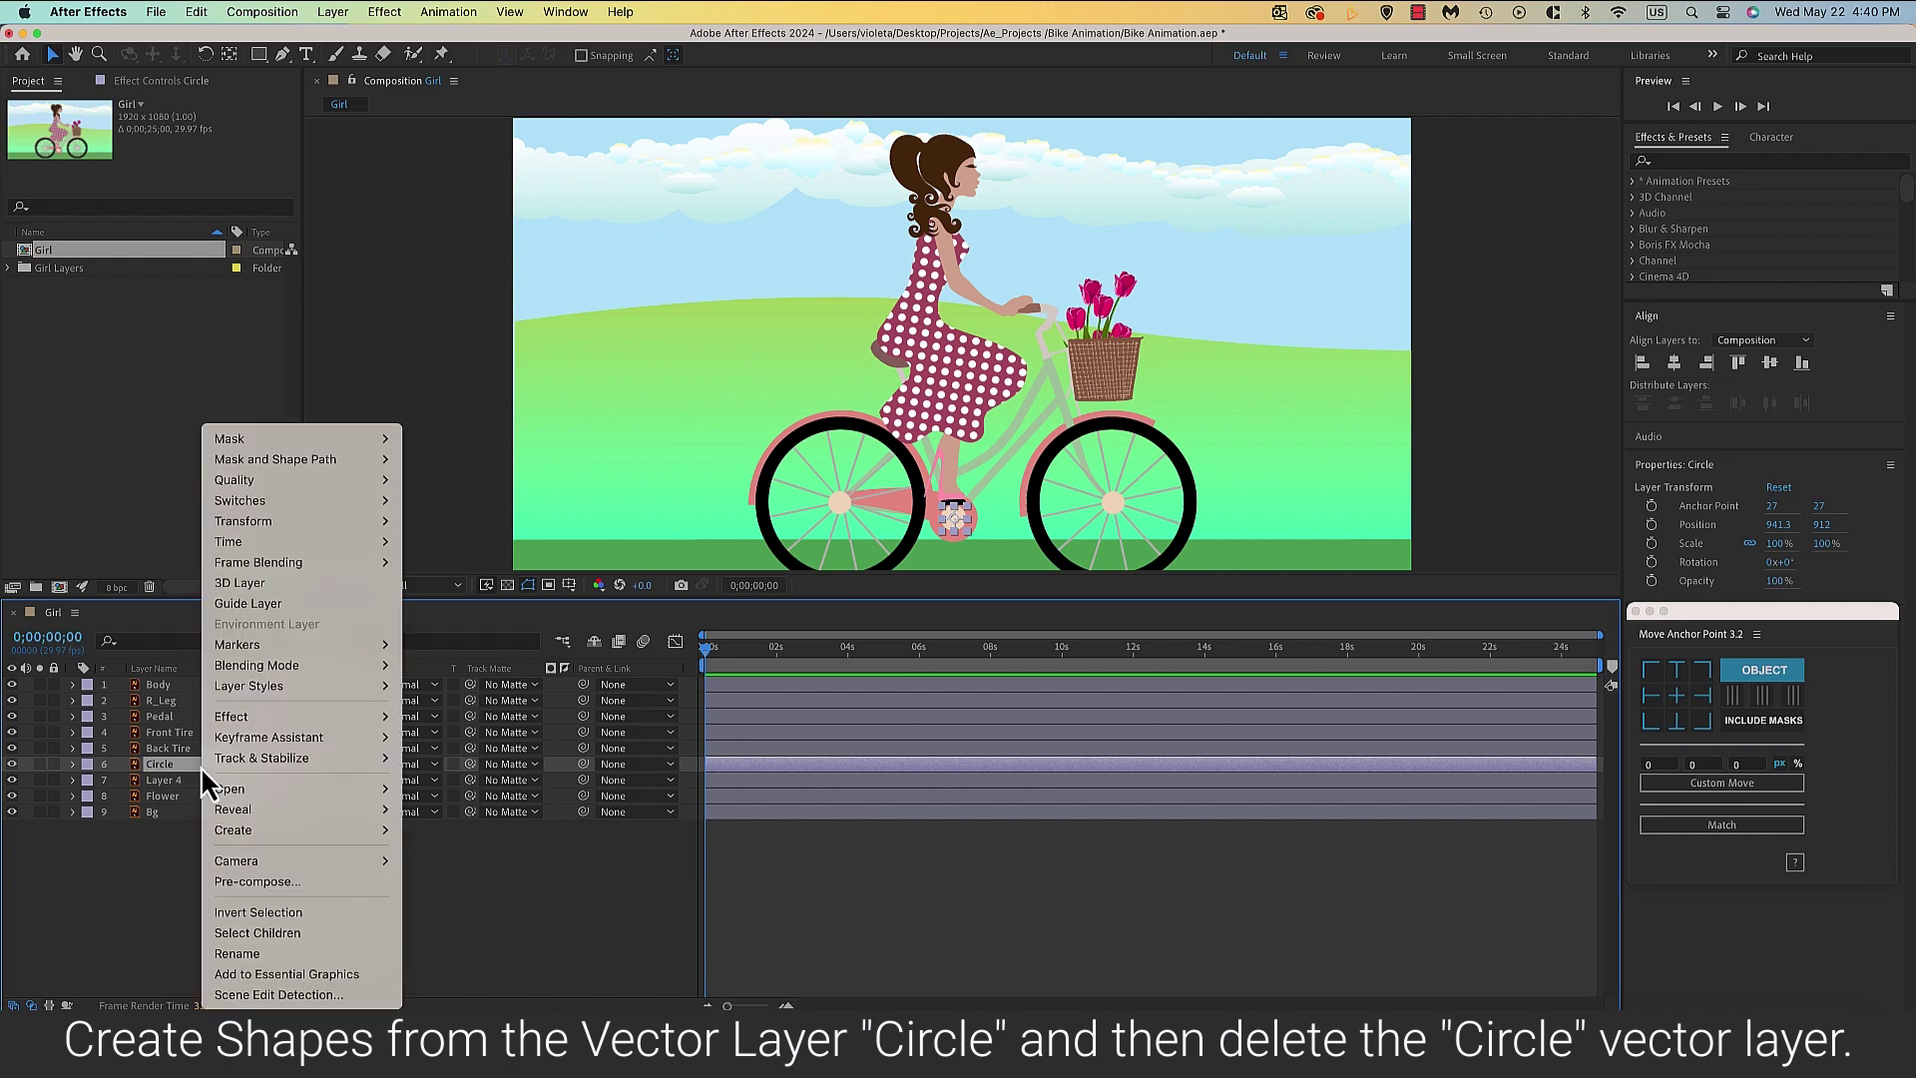
{"action": "mouse_move", "coordinate": [263, 864]}
{"action": "mouse_move", "coordinate": [279, 831]}
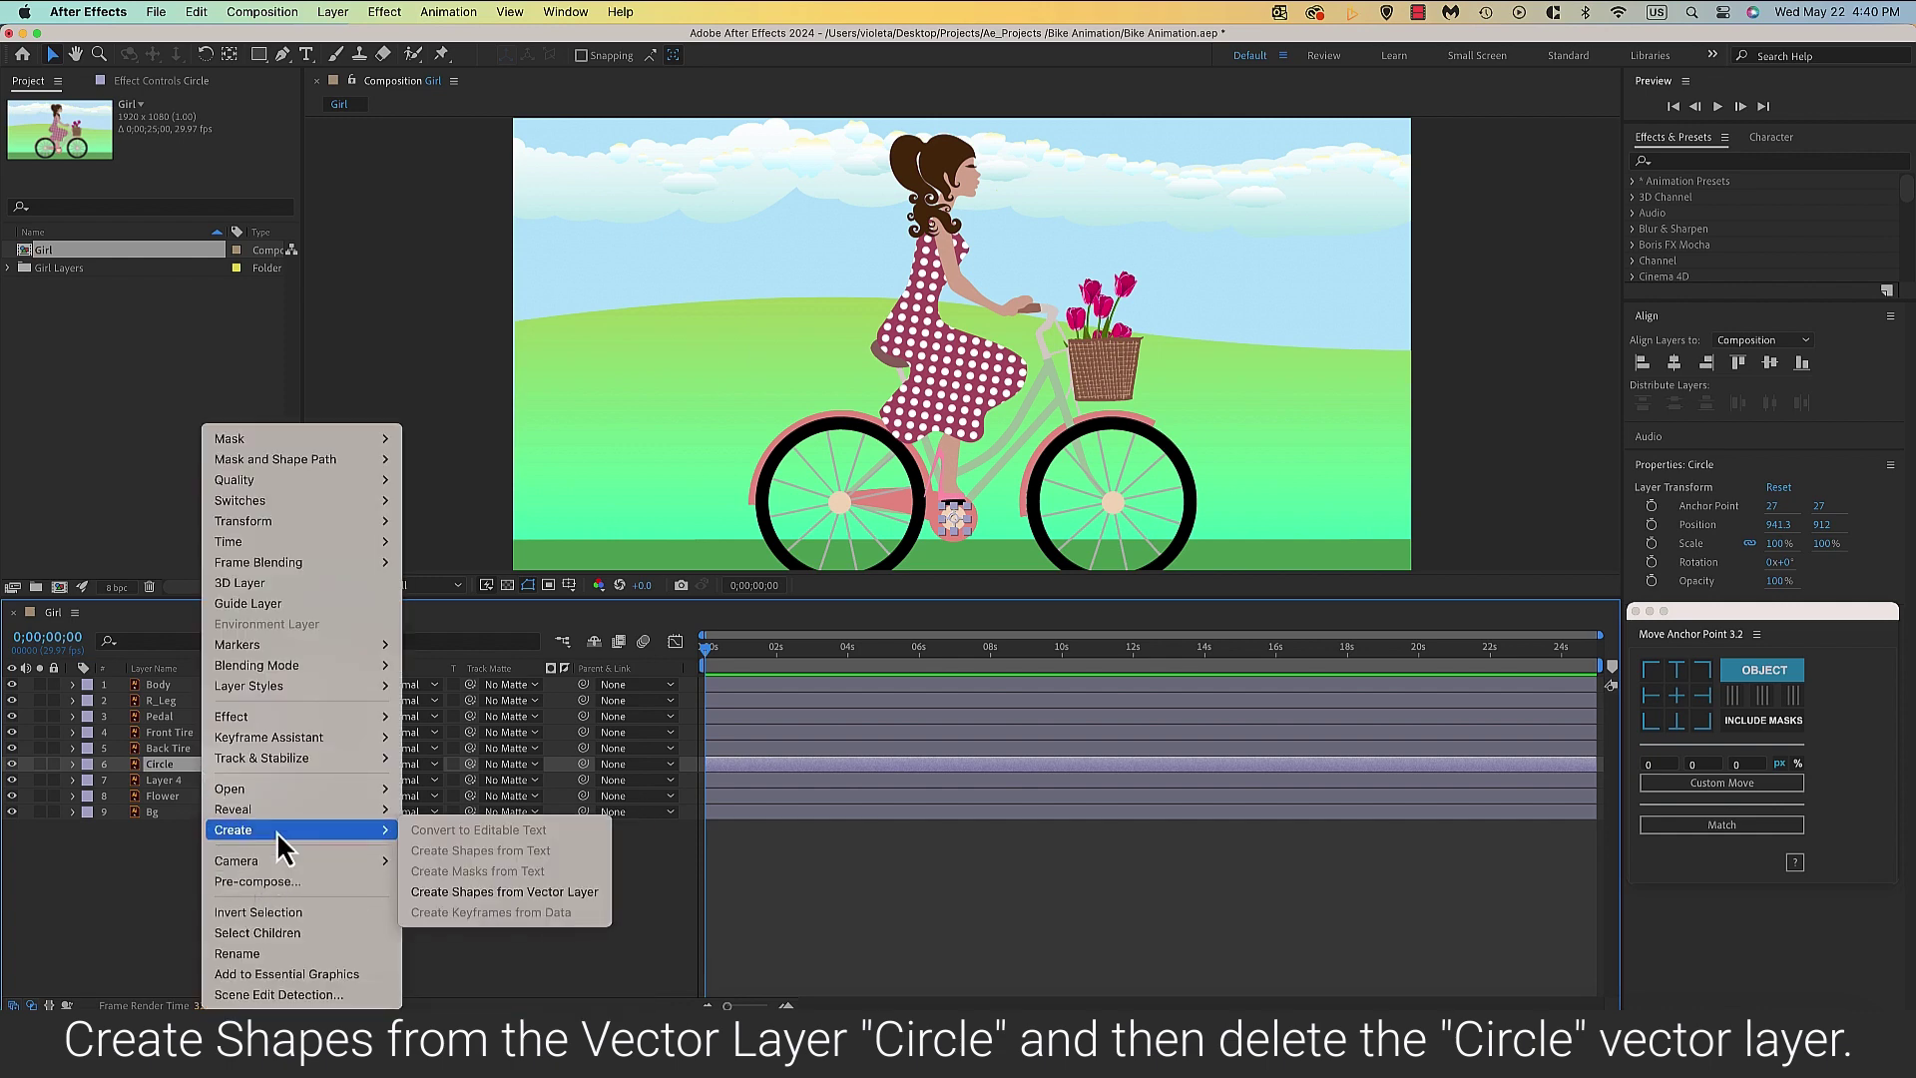
{"action": "left_click", "coordinate": [448, 904]}
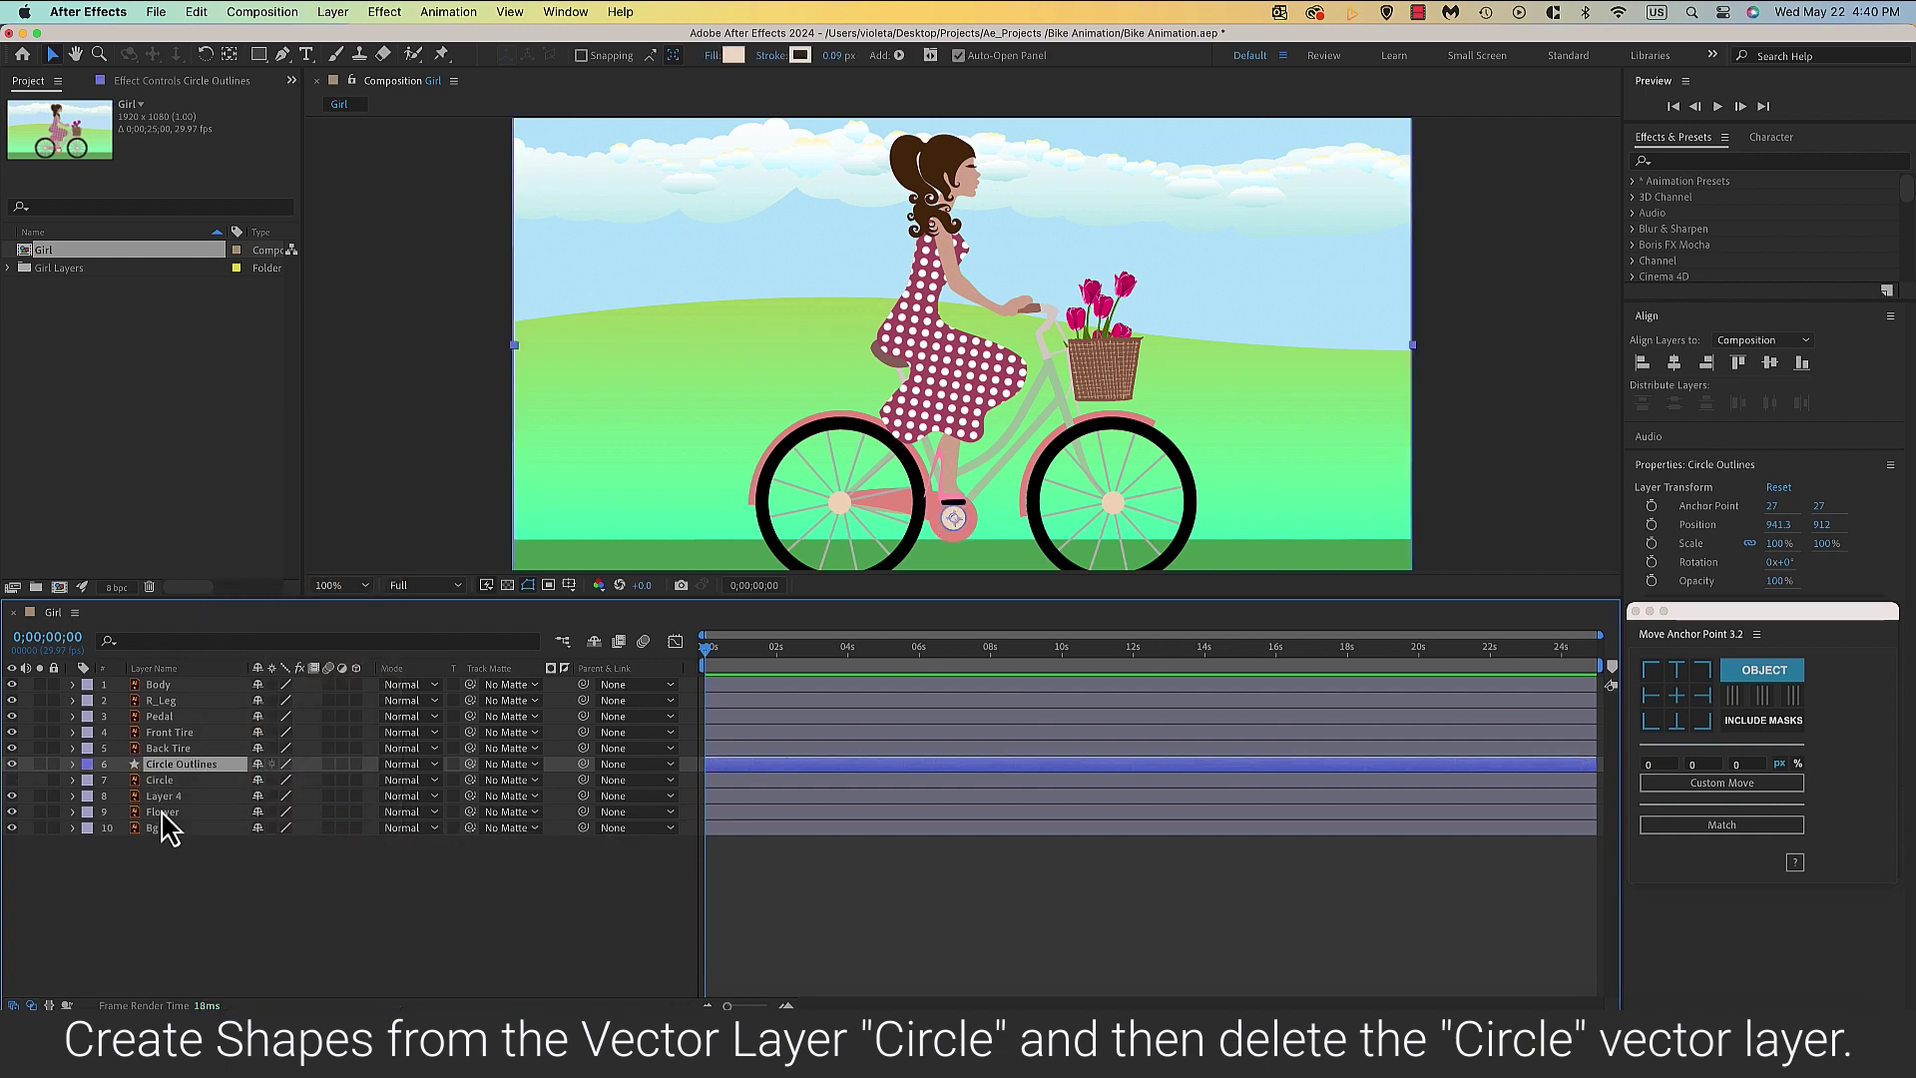
{"action": "left_click", "coordinate": [182, 782]}
{"action": "key", "text": "Delete"}
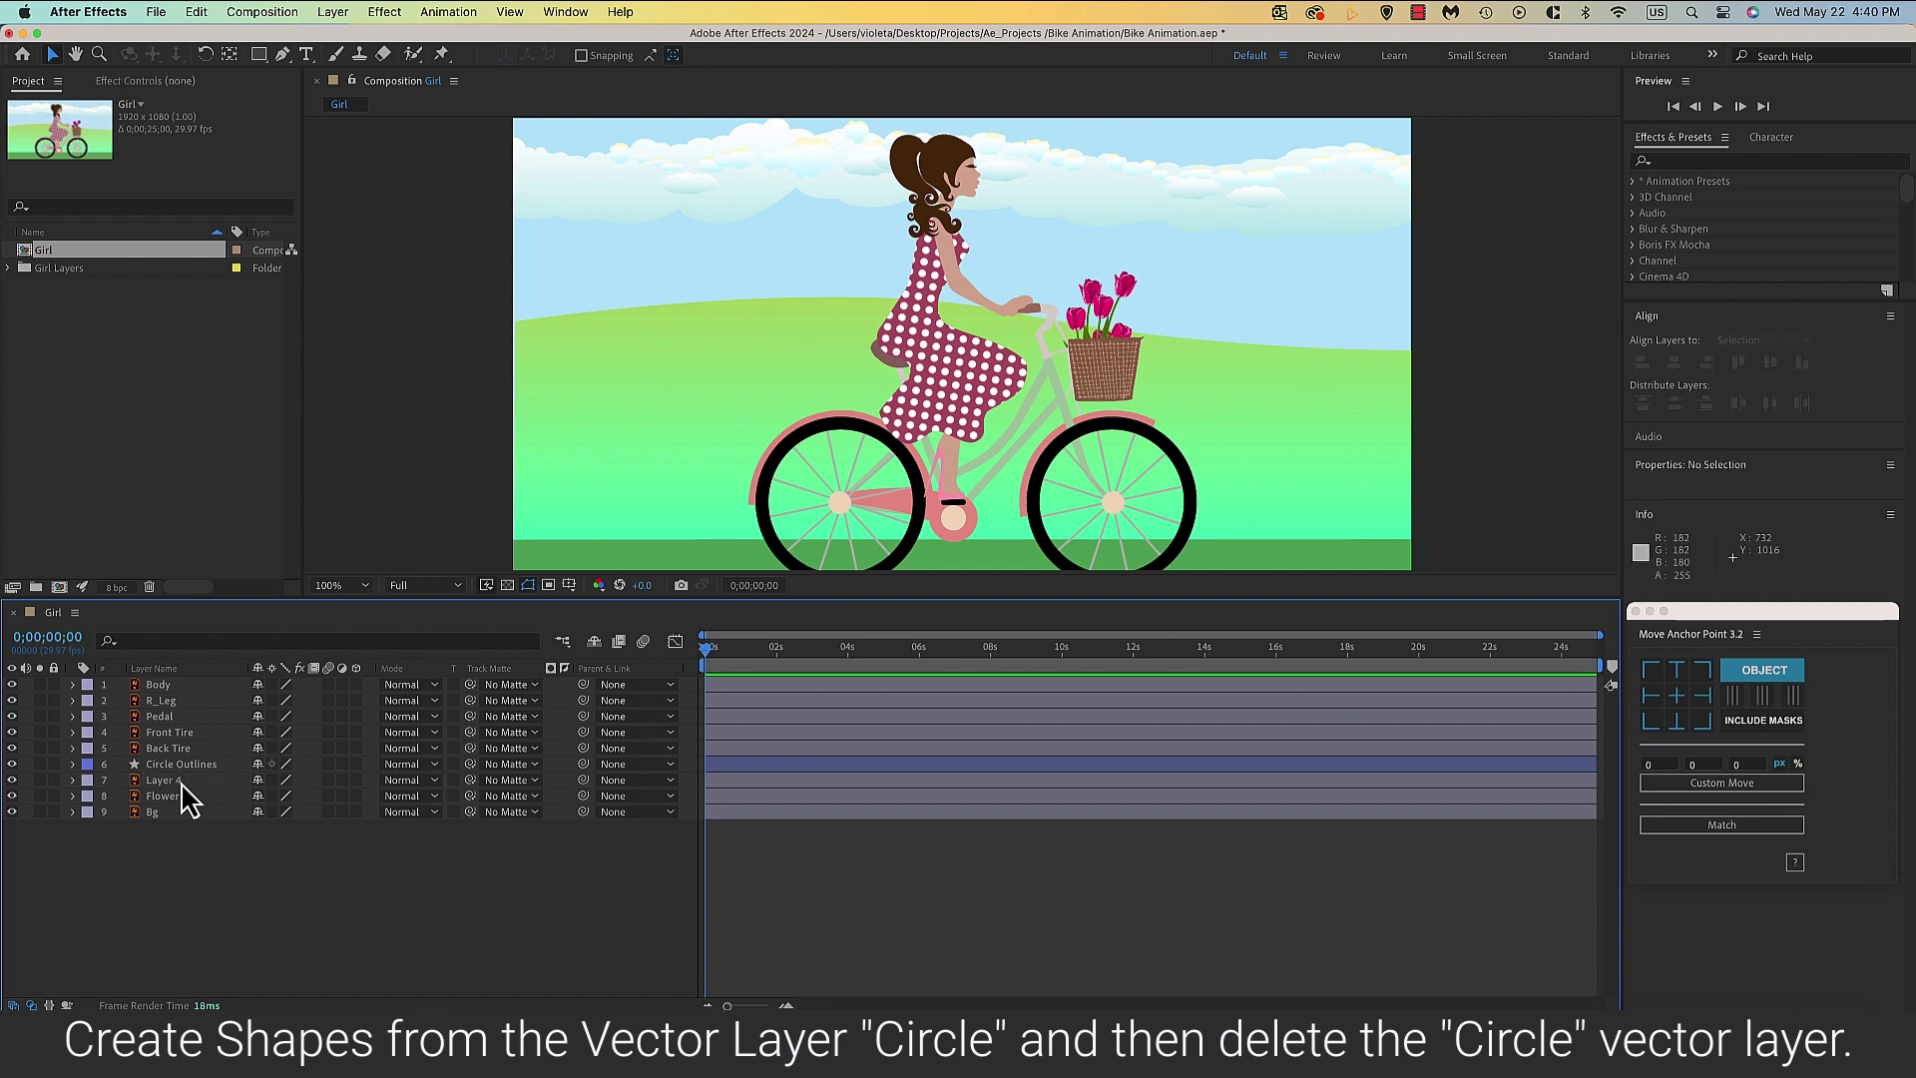
{"action": "left_click", "coordinate": [168, 766]}
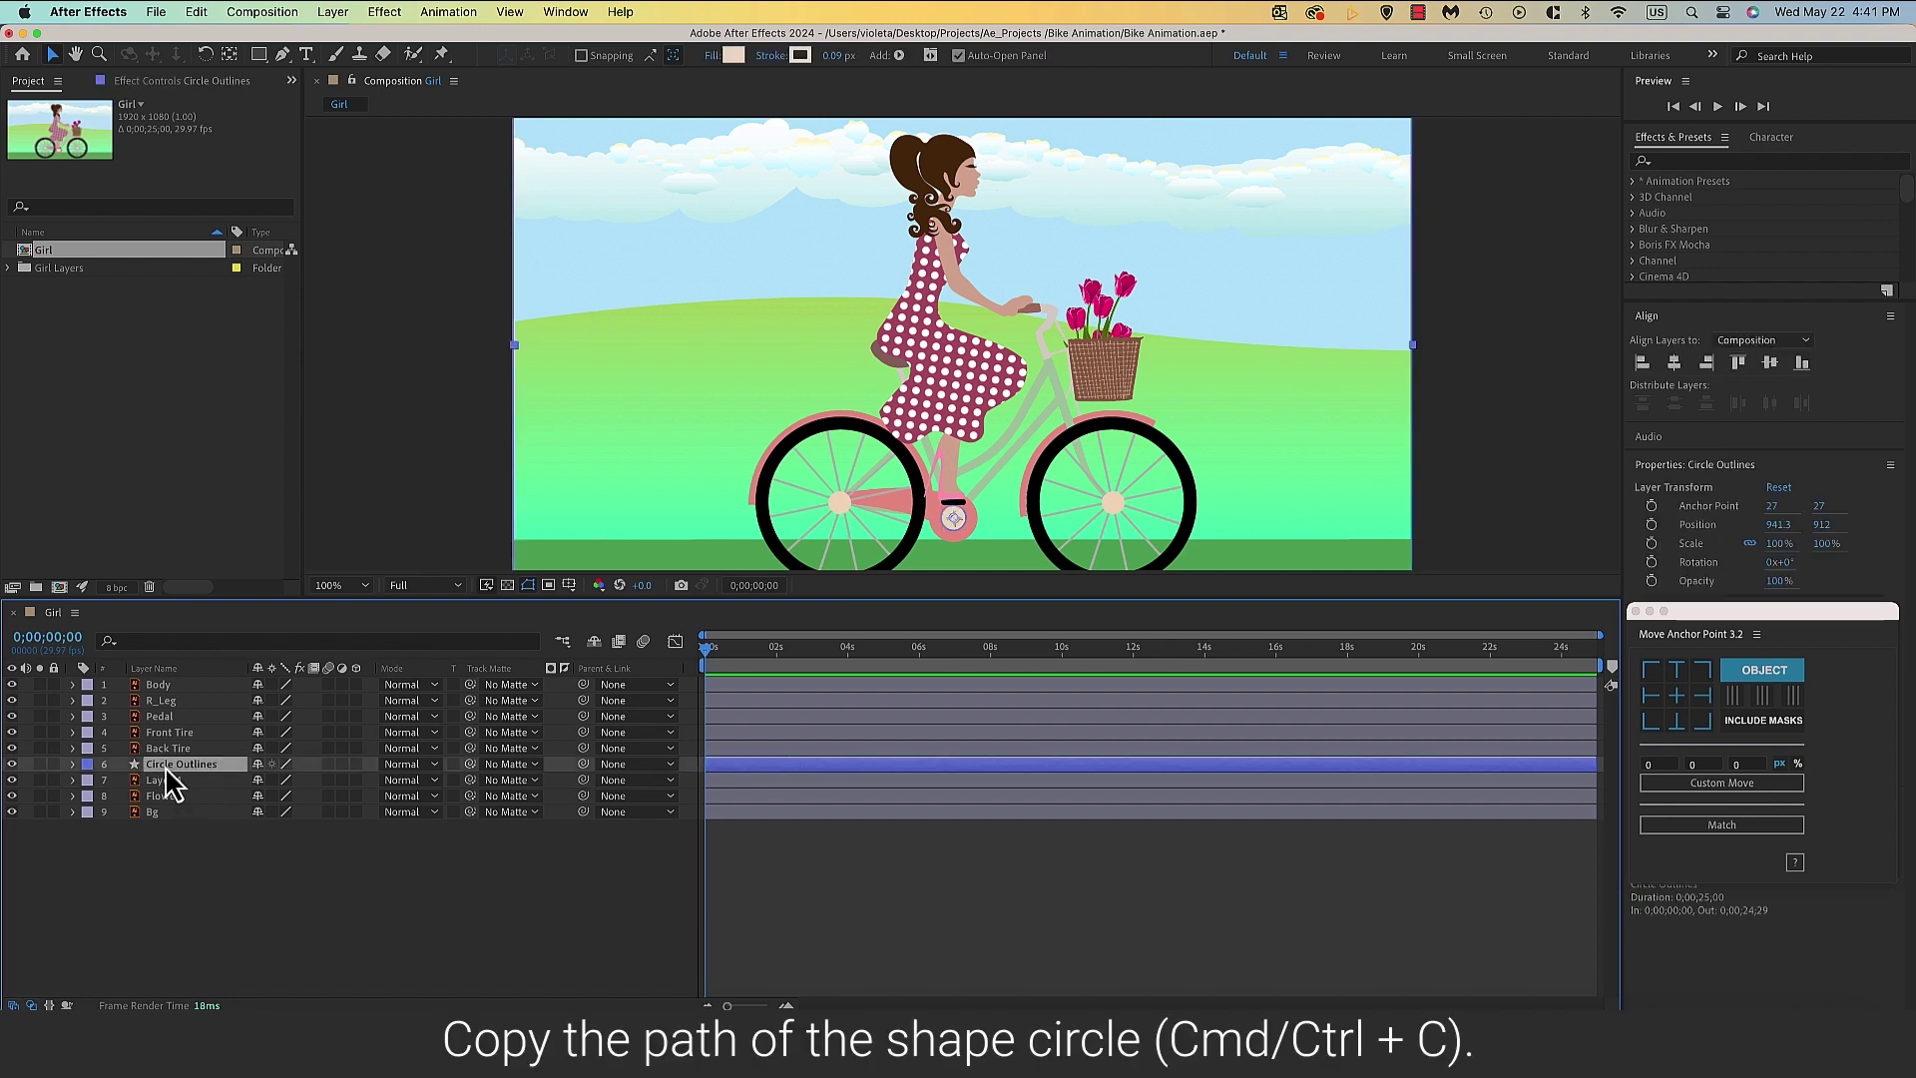
Copy Circle Outlines' Path 1 and paste it into the Pedal layer's Position.
{"action": "left_click", "coordinate": [72, 765]}
{"action": "left_click", "coordinate": [89, 782]}
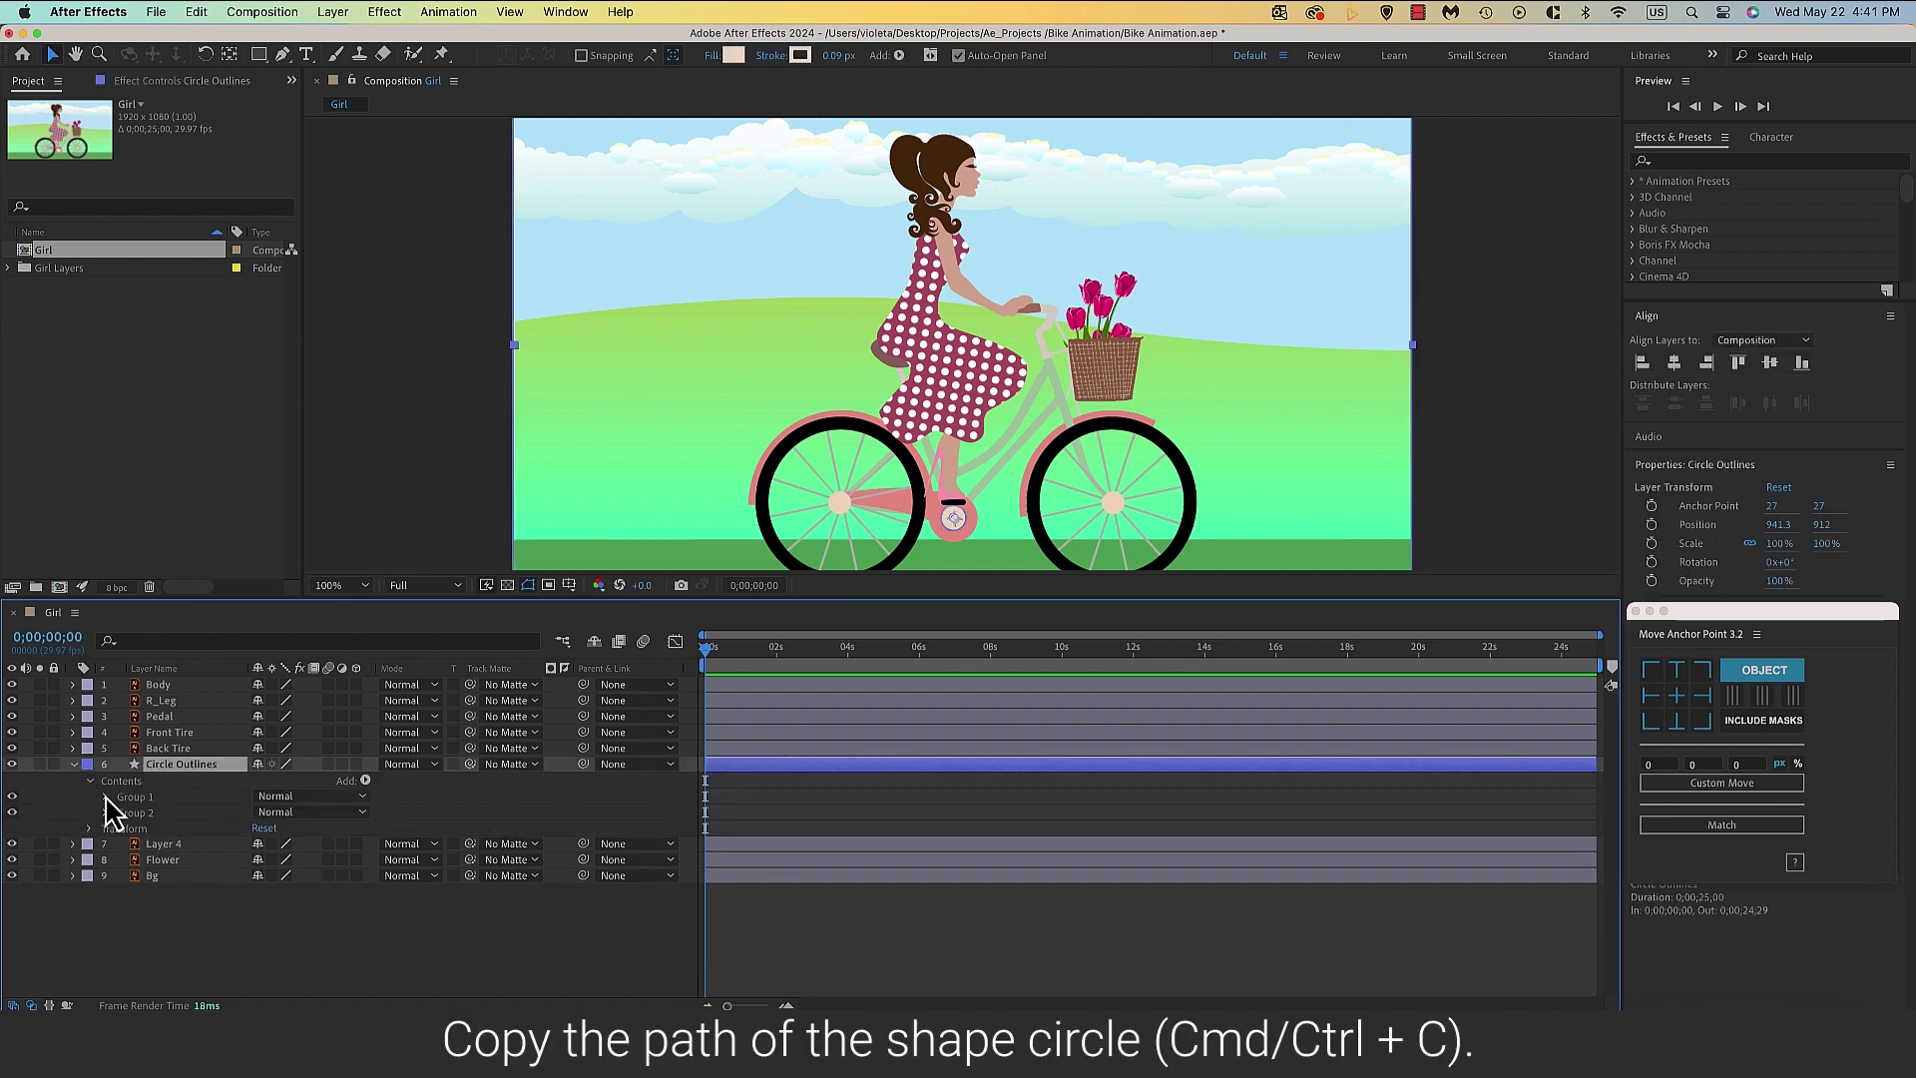
{"action": "left_click", "coordinate": [106, 796]}
{"action": "left_click", "coordinate": [121, 813]}
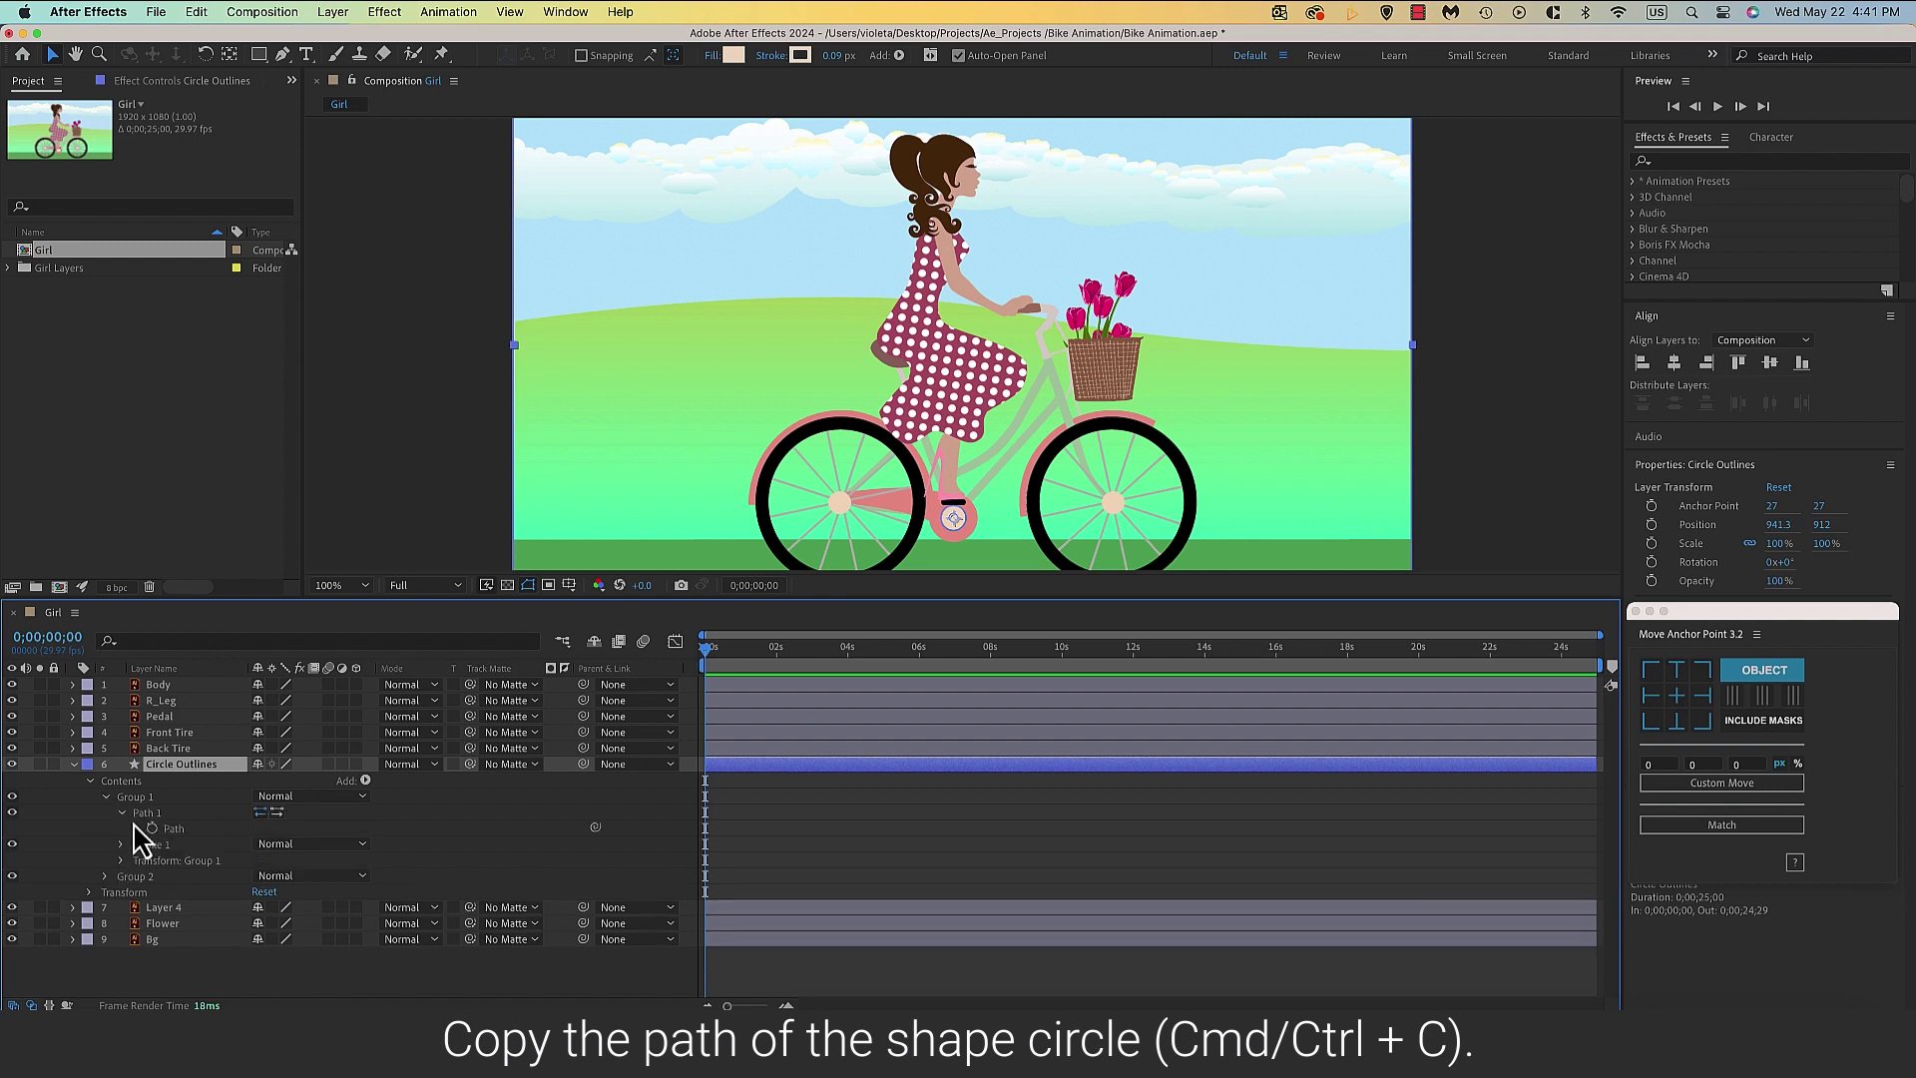
{"action": "left_click", "coordinate": [190, 829]}
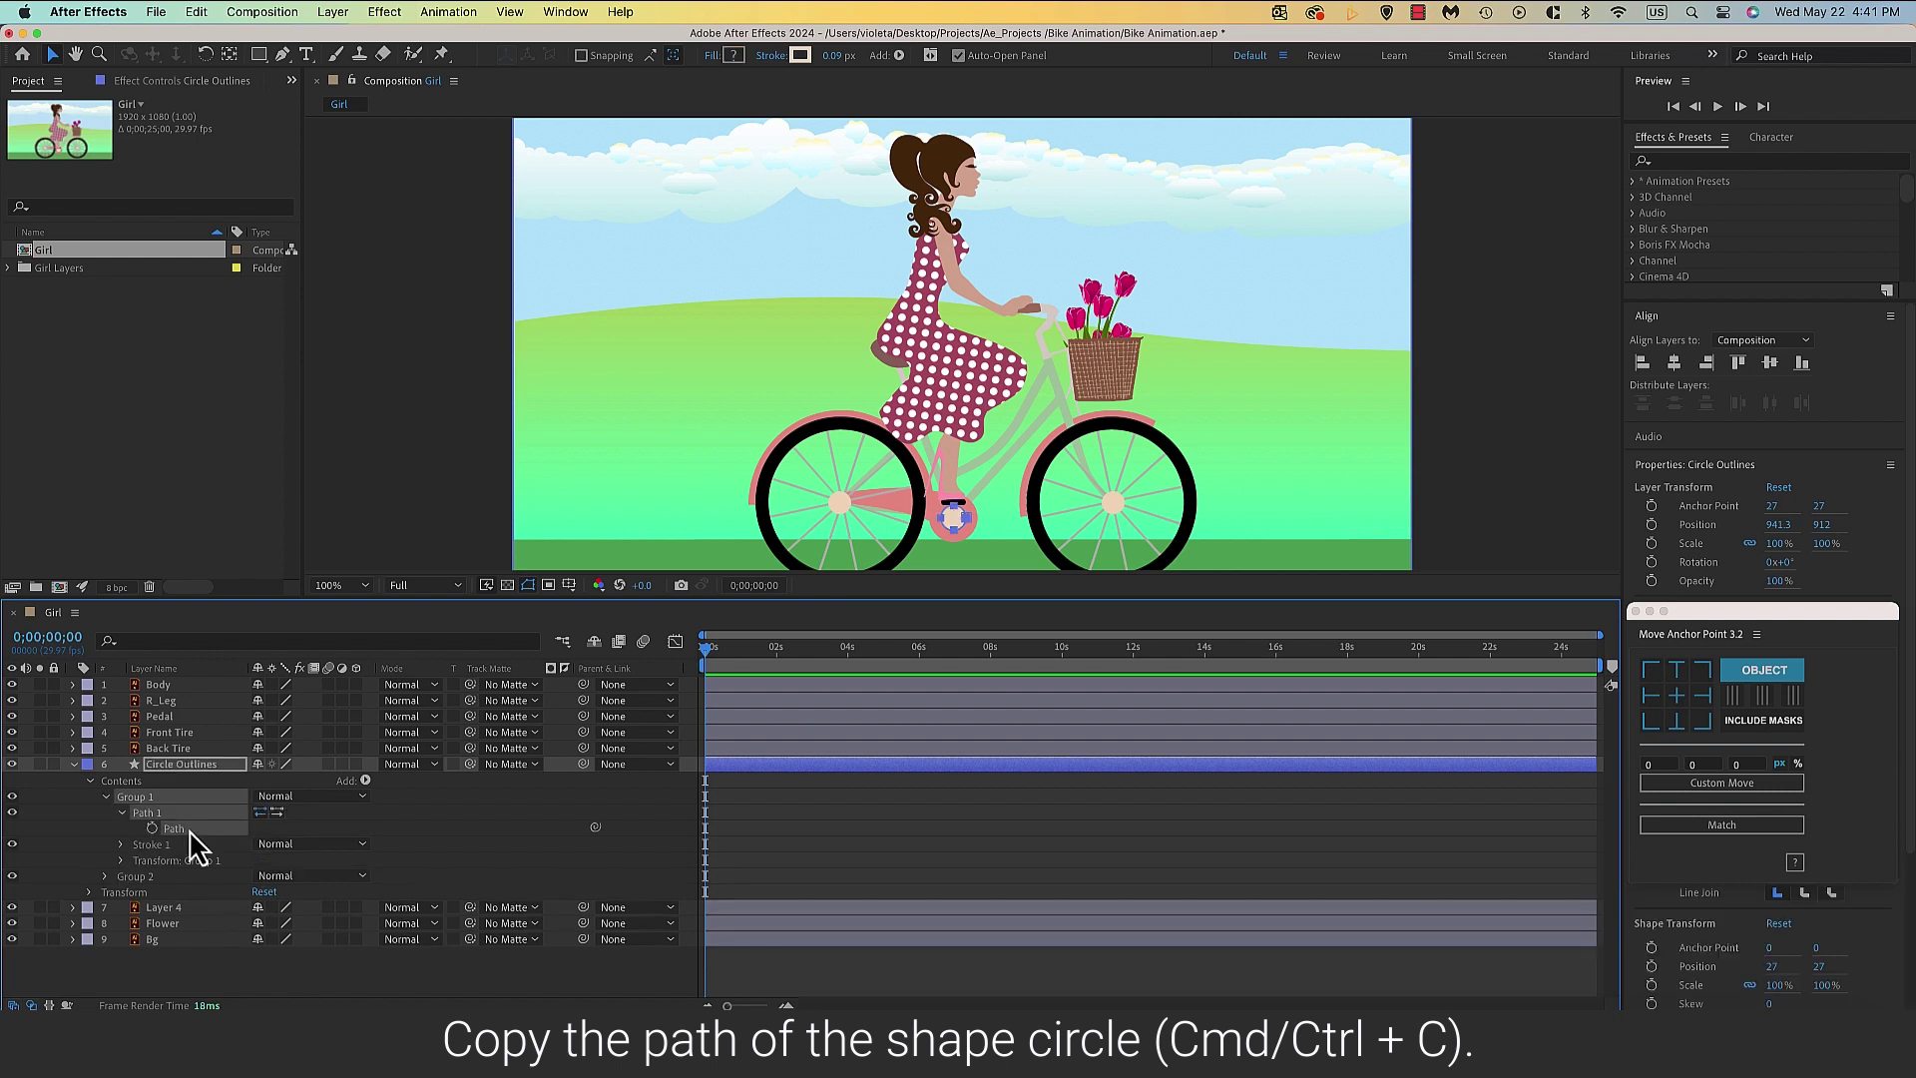
{"action": "left_click", "coordinate": [176, 718]}
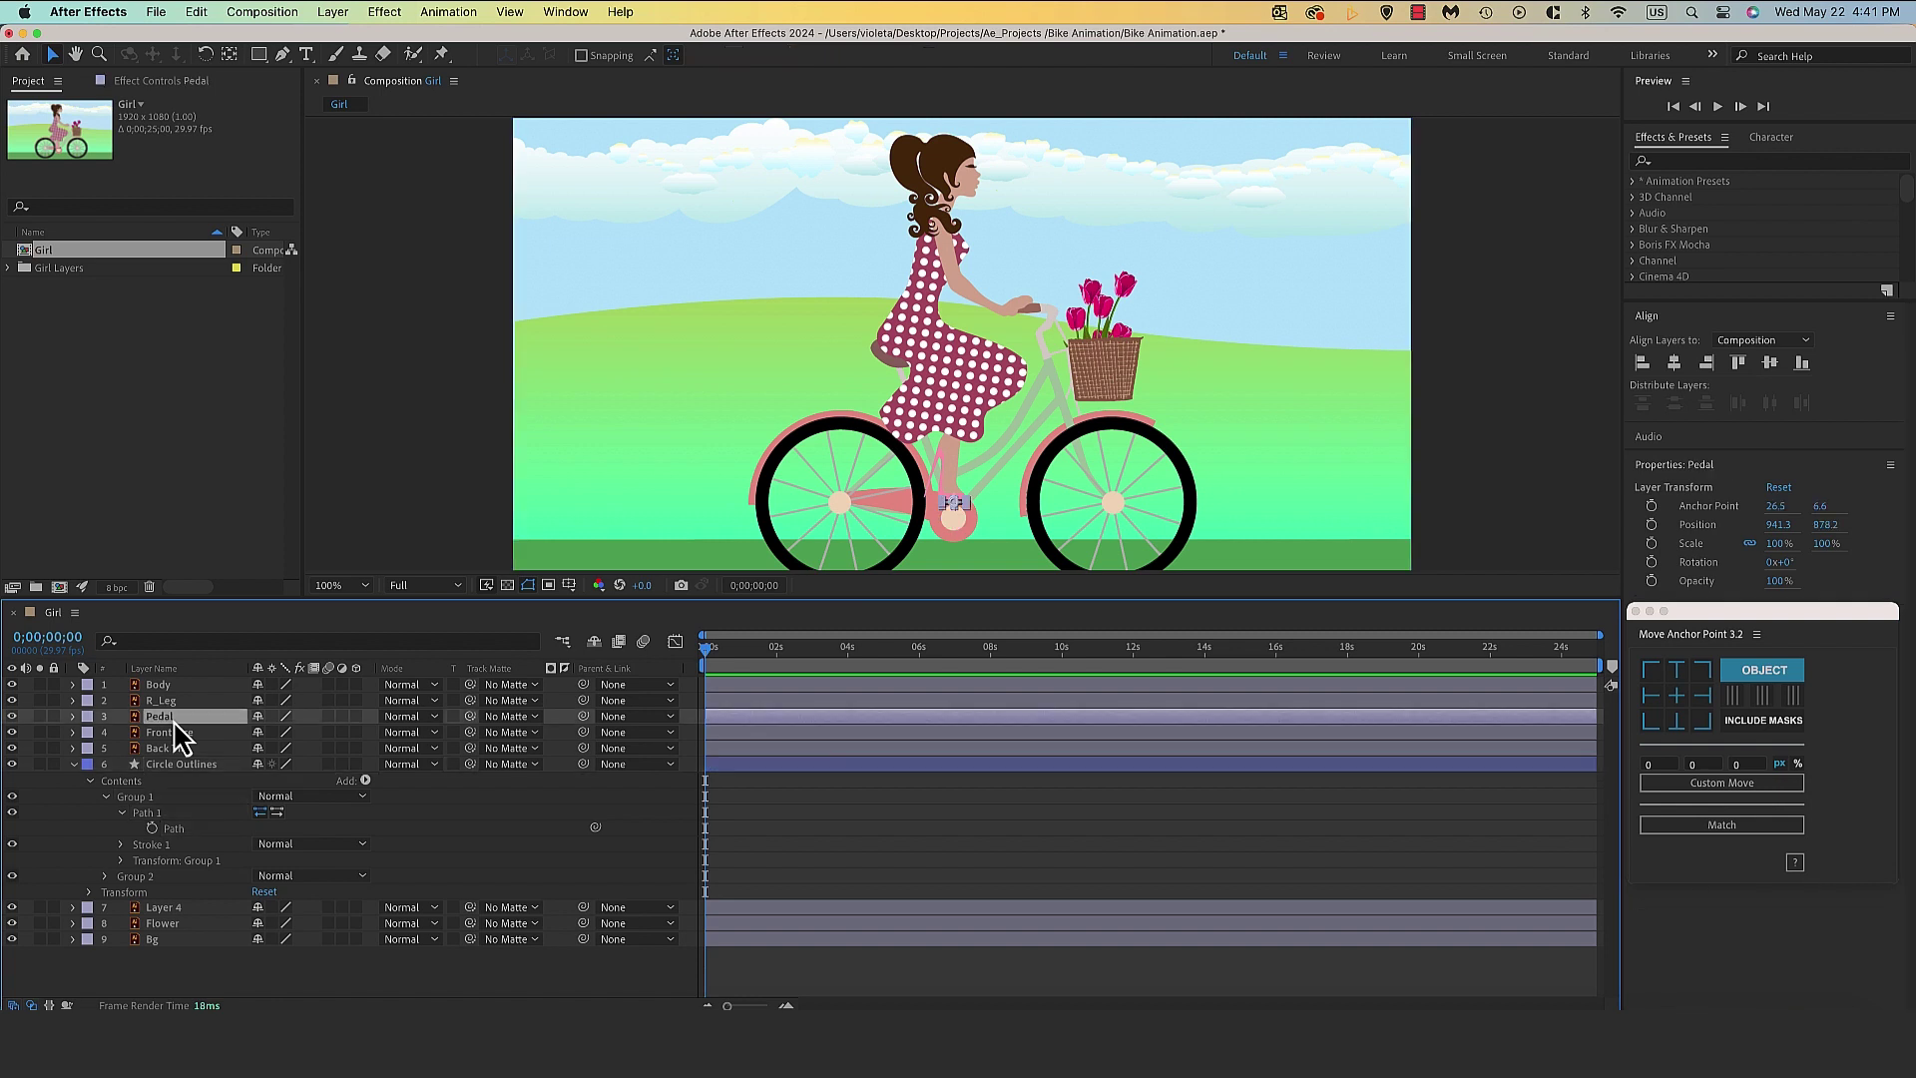
{"action": "key", "text": "p"}
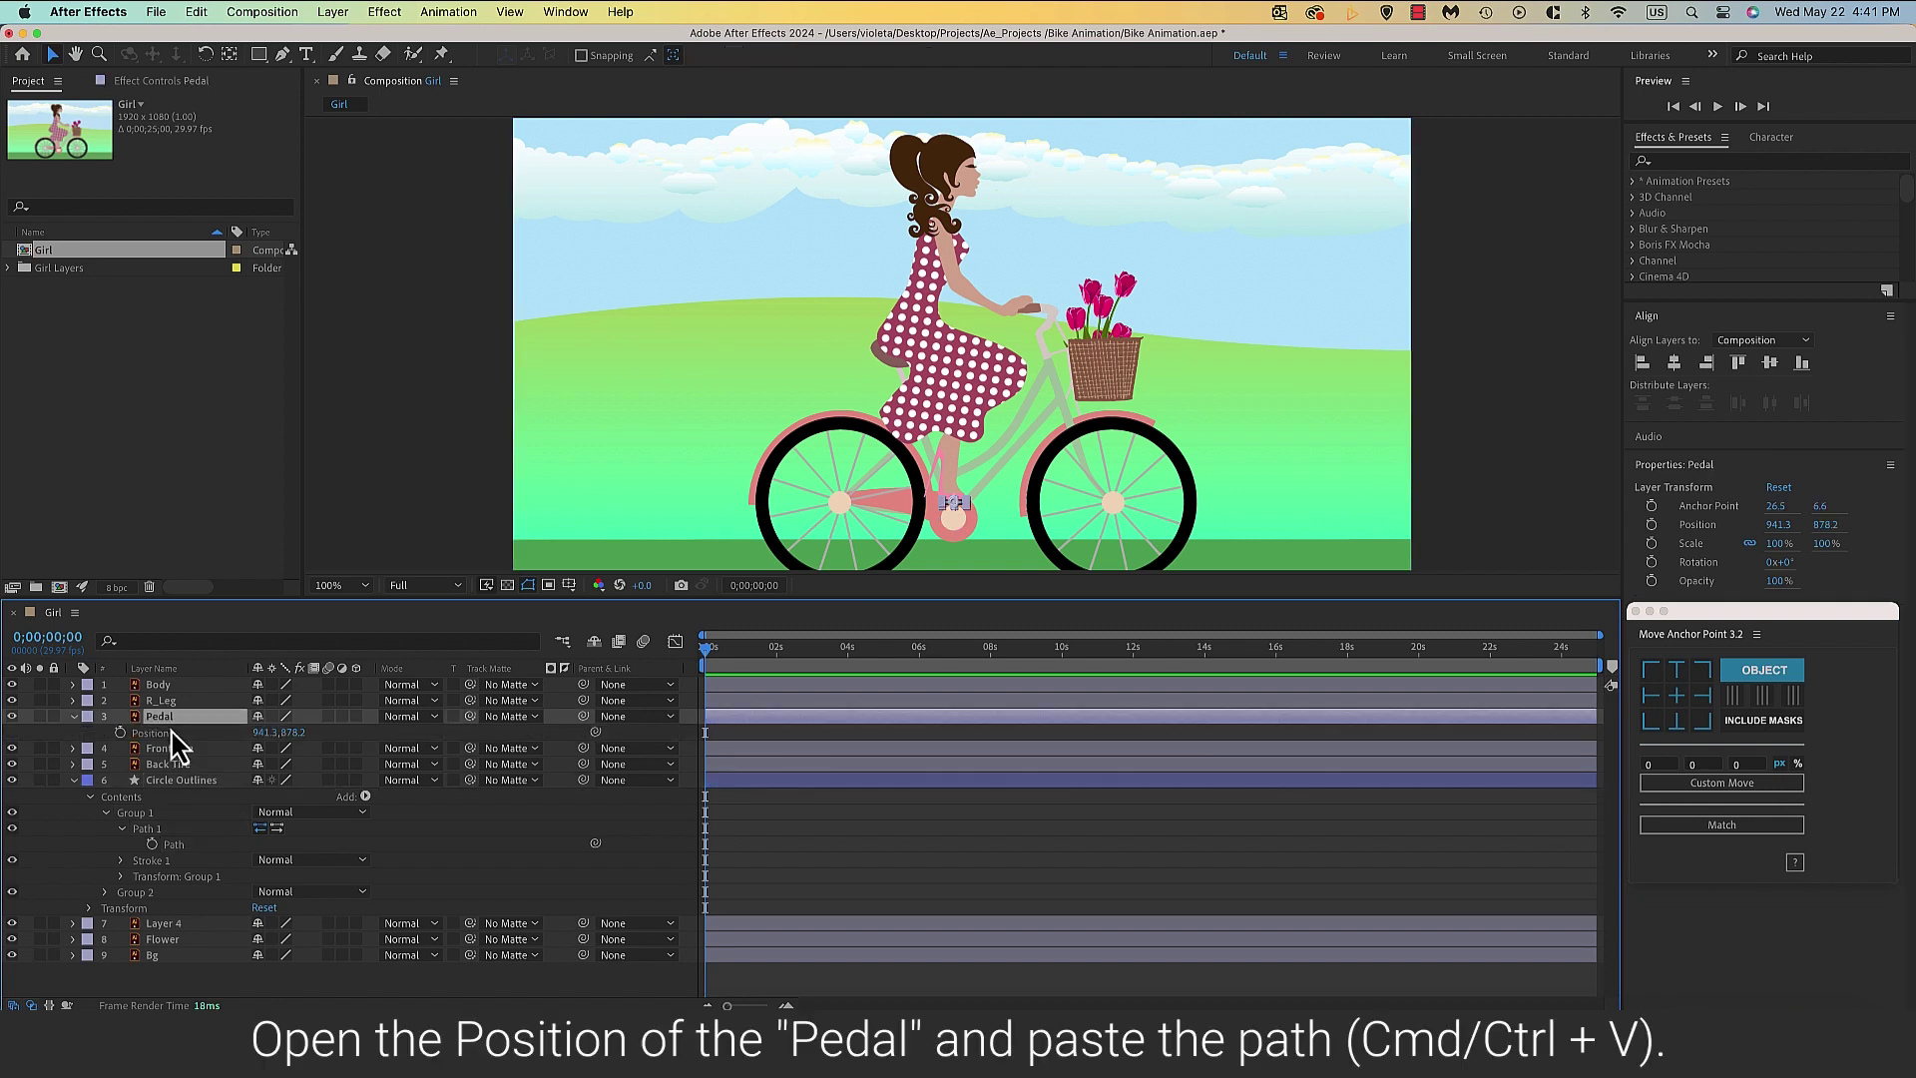
{"action": "left_click", "coordinate": [171, 740]}
{"action": "key", "text": "cmd+v"}
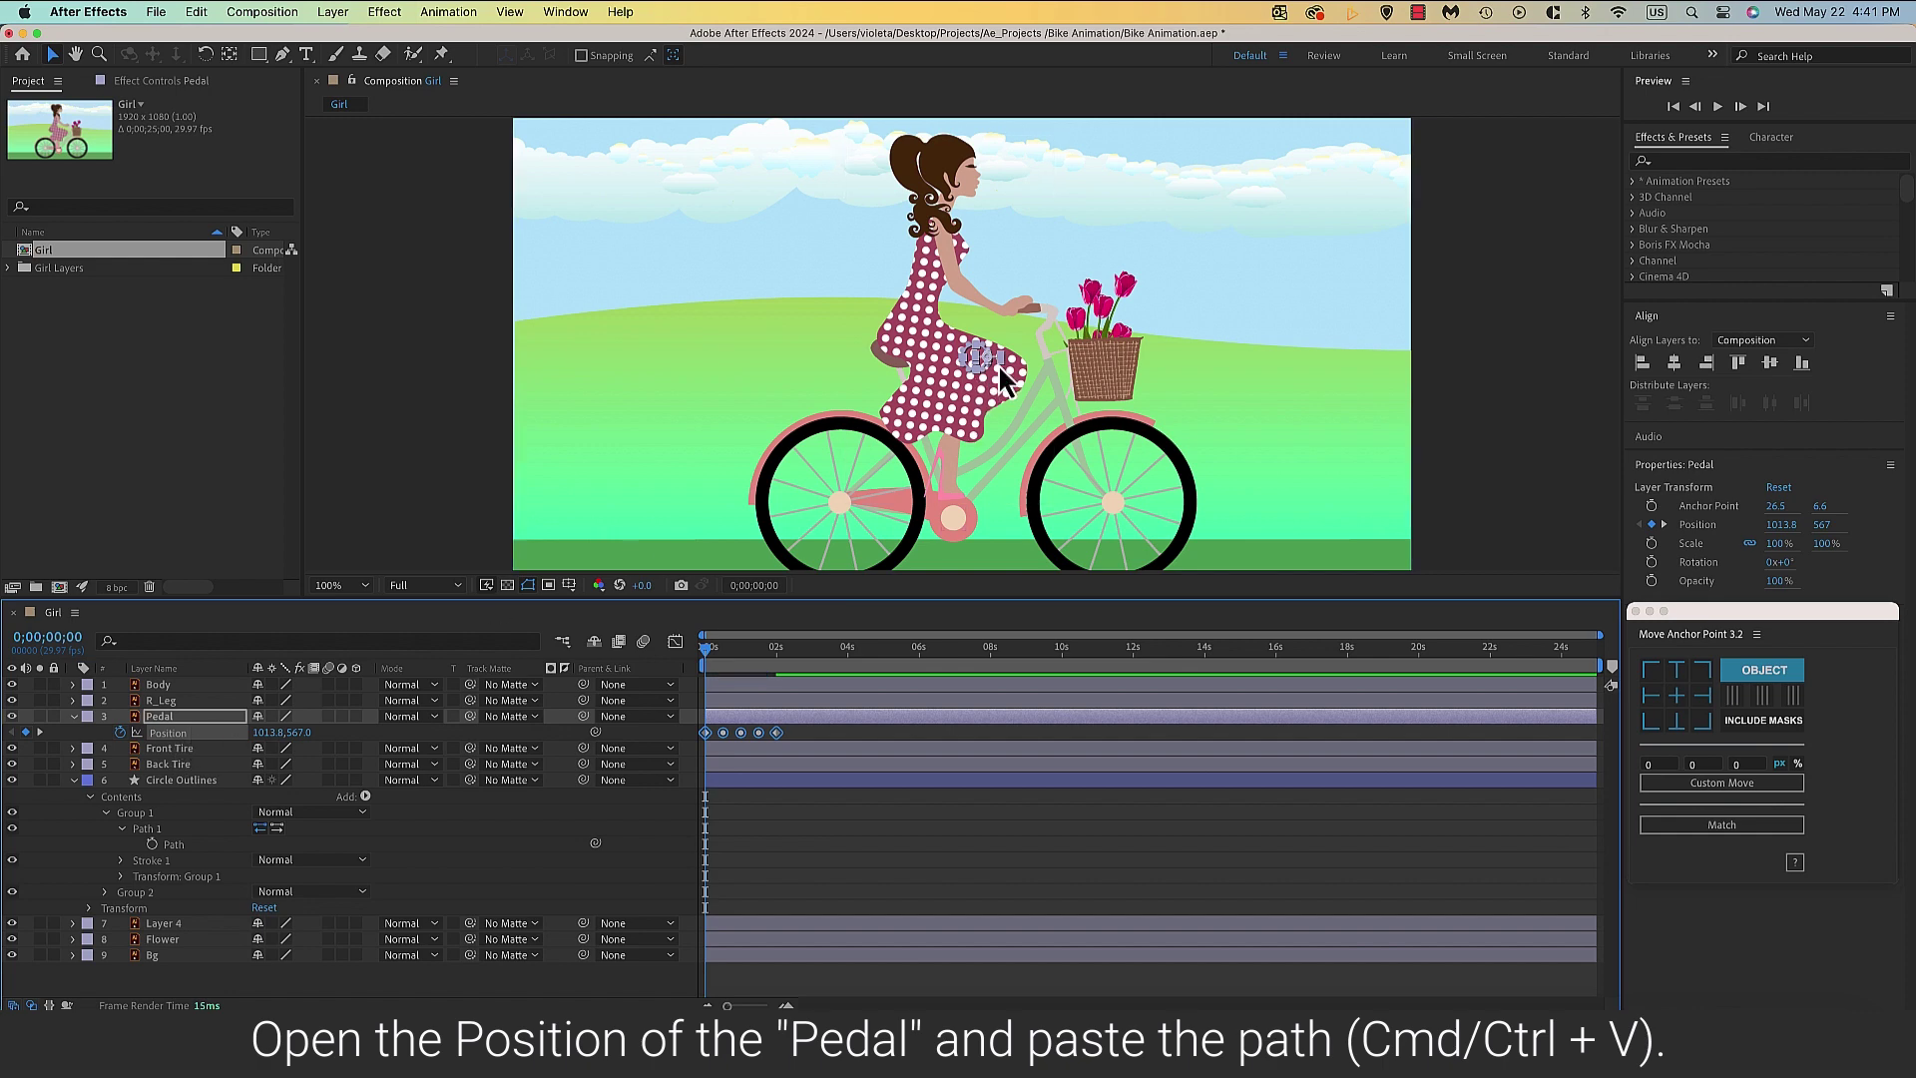
Align the pedal's circular path over the crank, zooming to 400% and nudging it right and down.
{"action": "left_click_drag", "start_coordinate": [988, 357], "coordinate": [973, 464]}
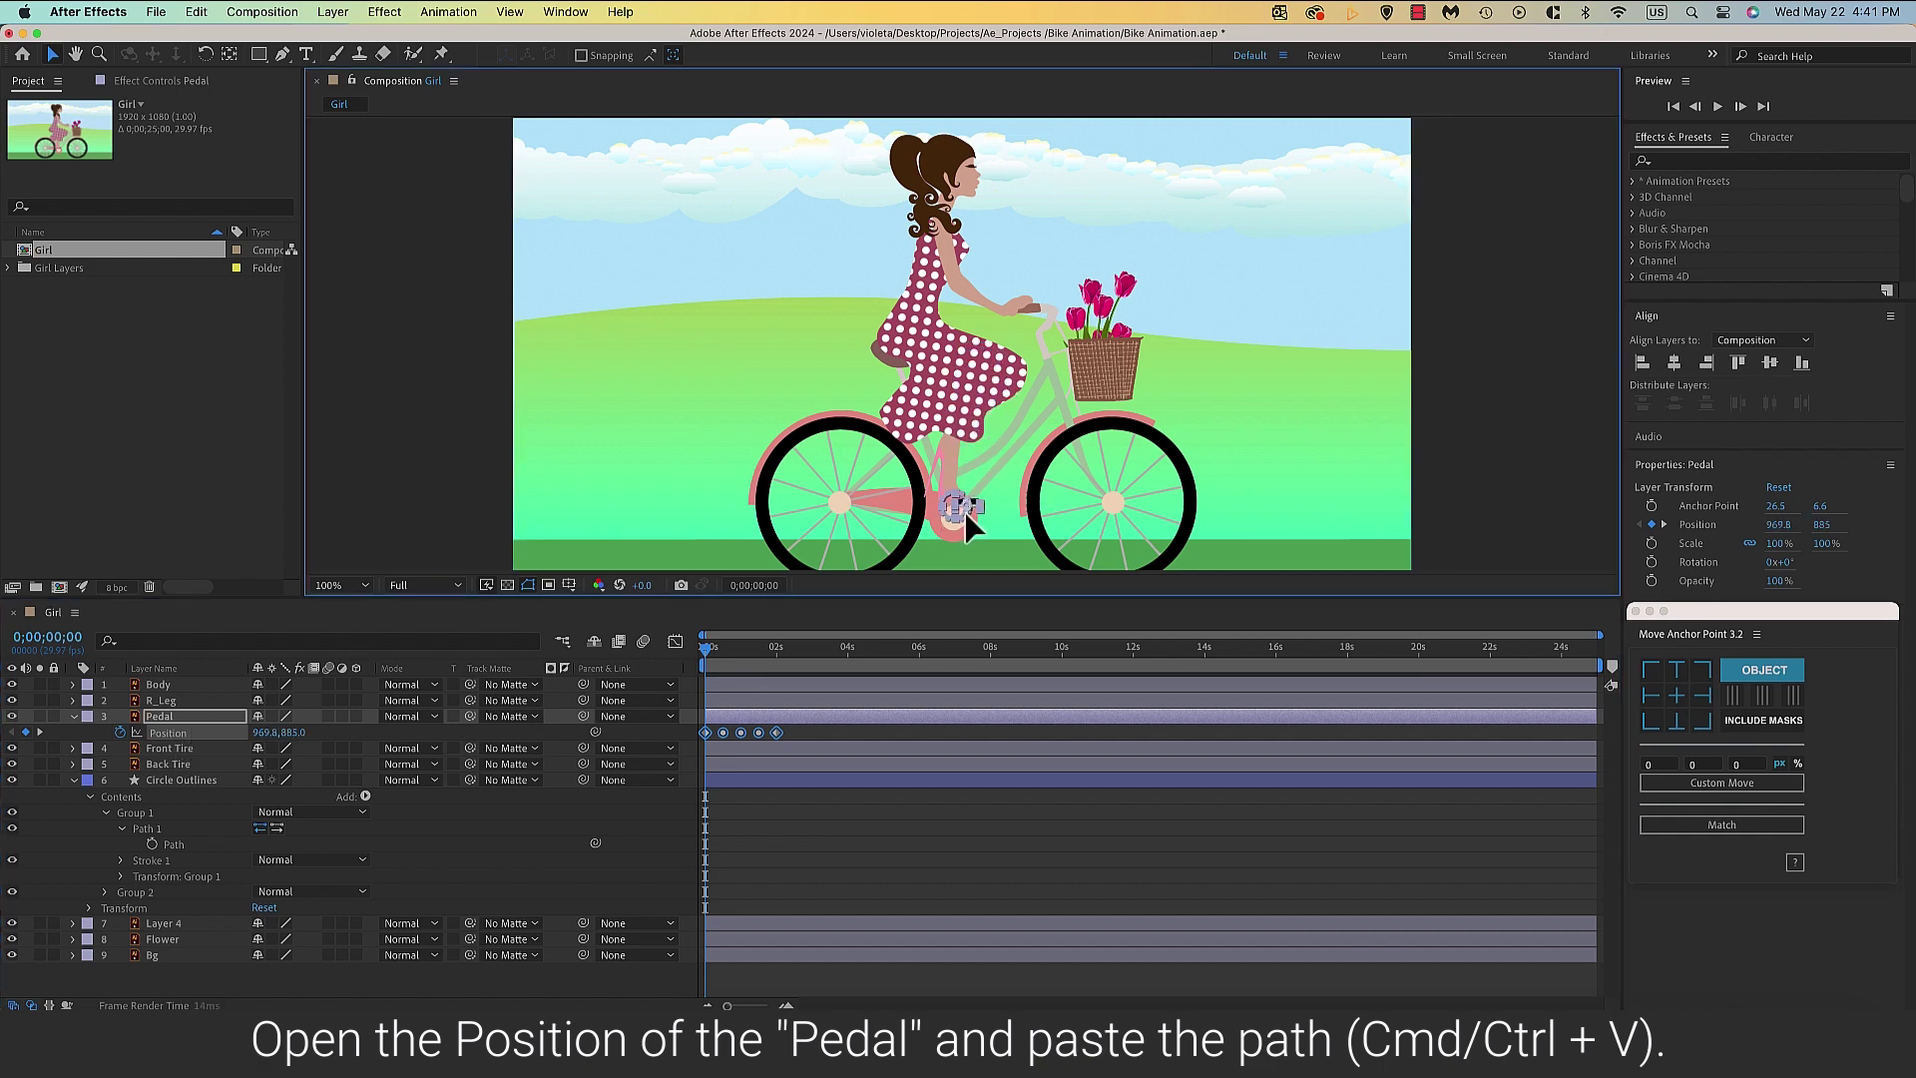
{"action": "key", "text": "period"}
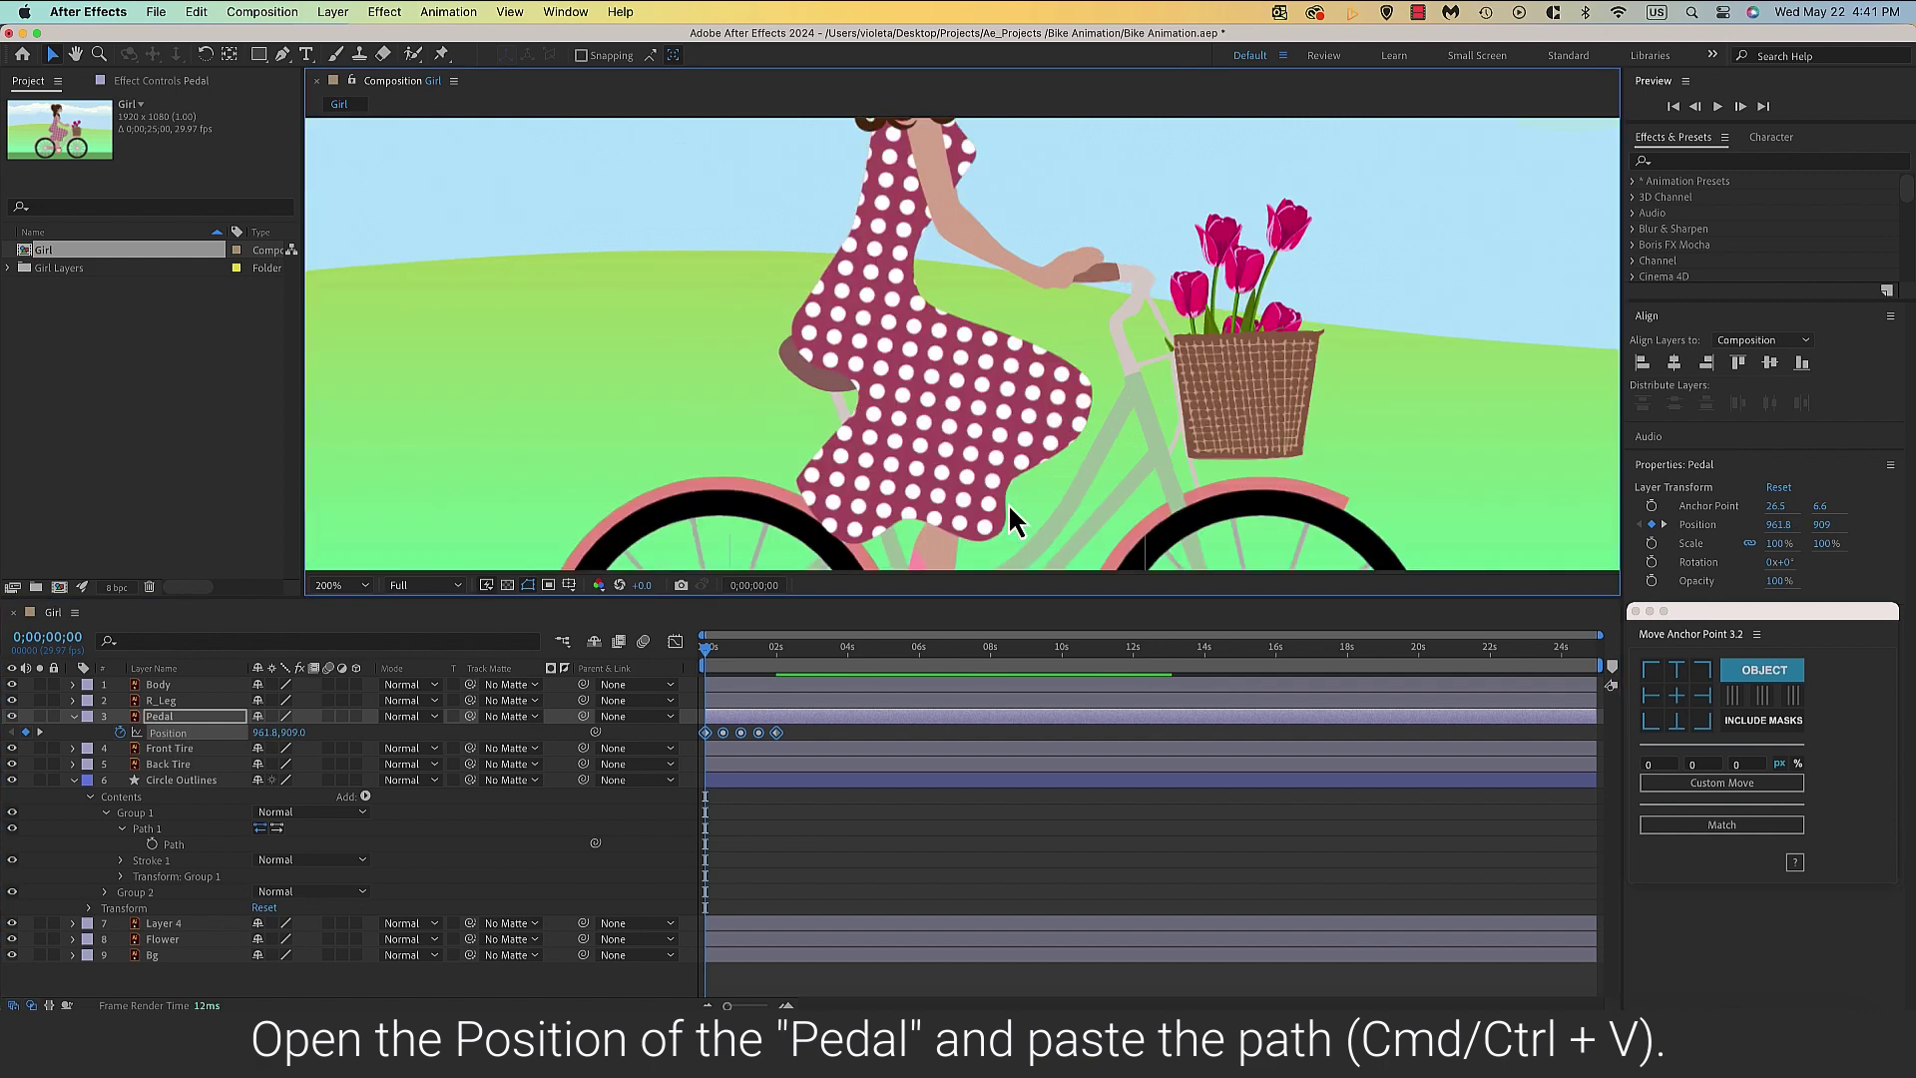
{"action": "left_click_drag", "start_coordinate": [1008, 503], "coordinate": [987, 314]}
{"action": "key", "text": "period"}
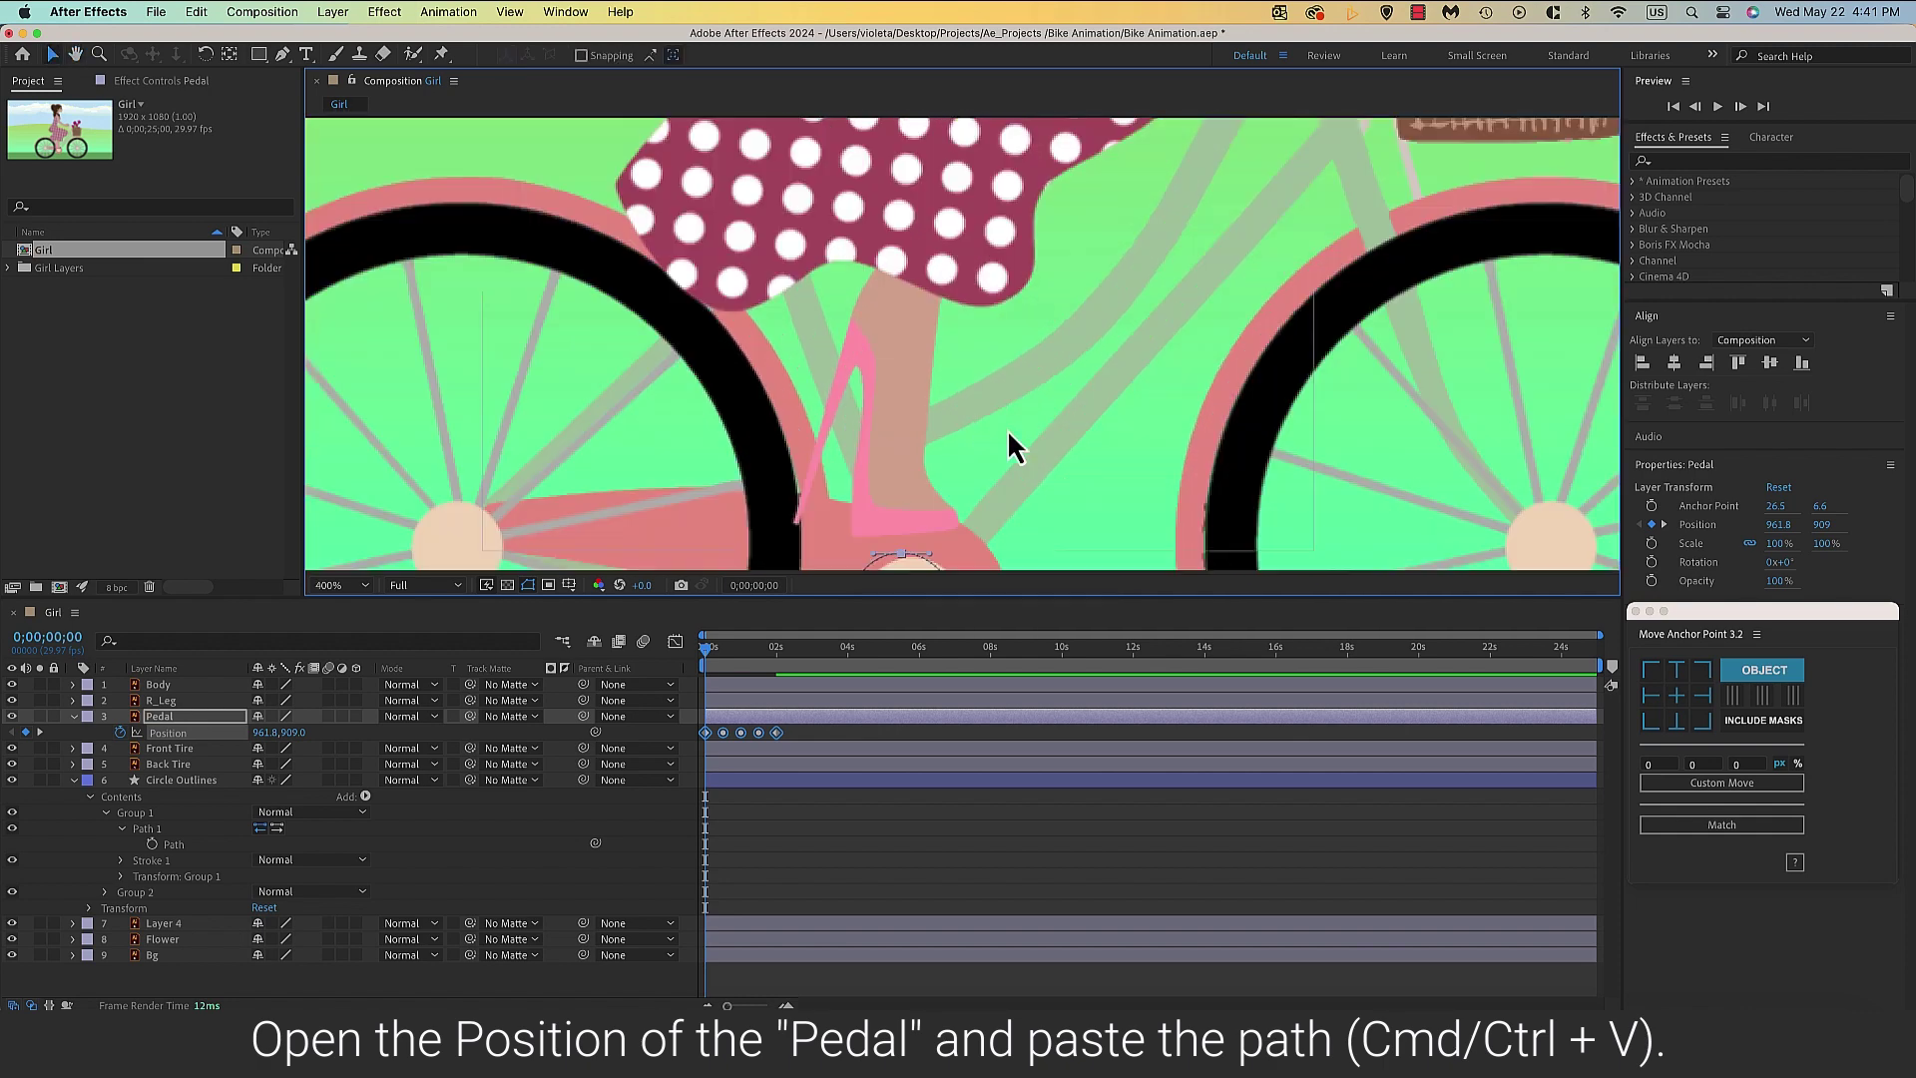
{"action": "left_click_drag", "start_coordinate": [1008, 428], "coordinate": [1027, 291]}
{"action": "key", "text": "v"}
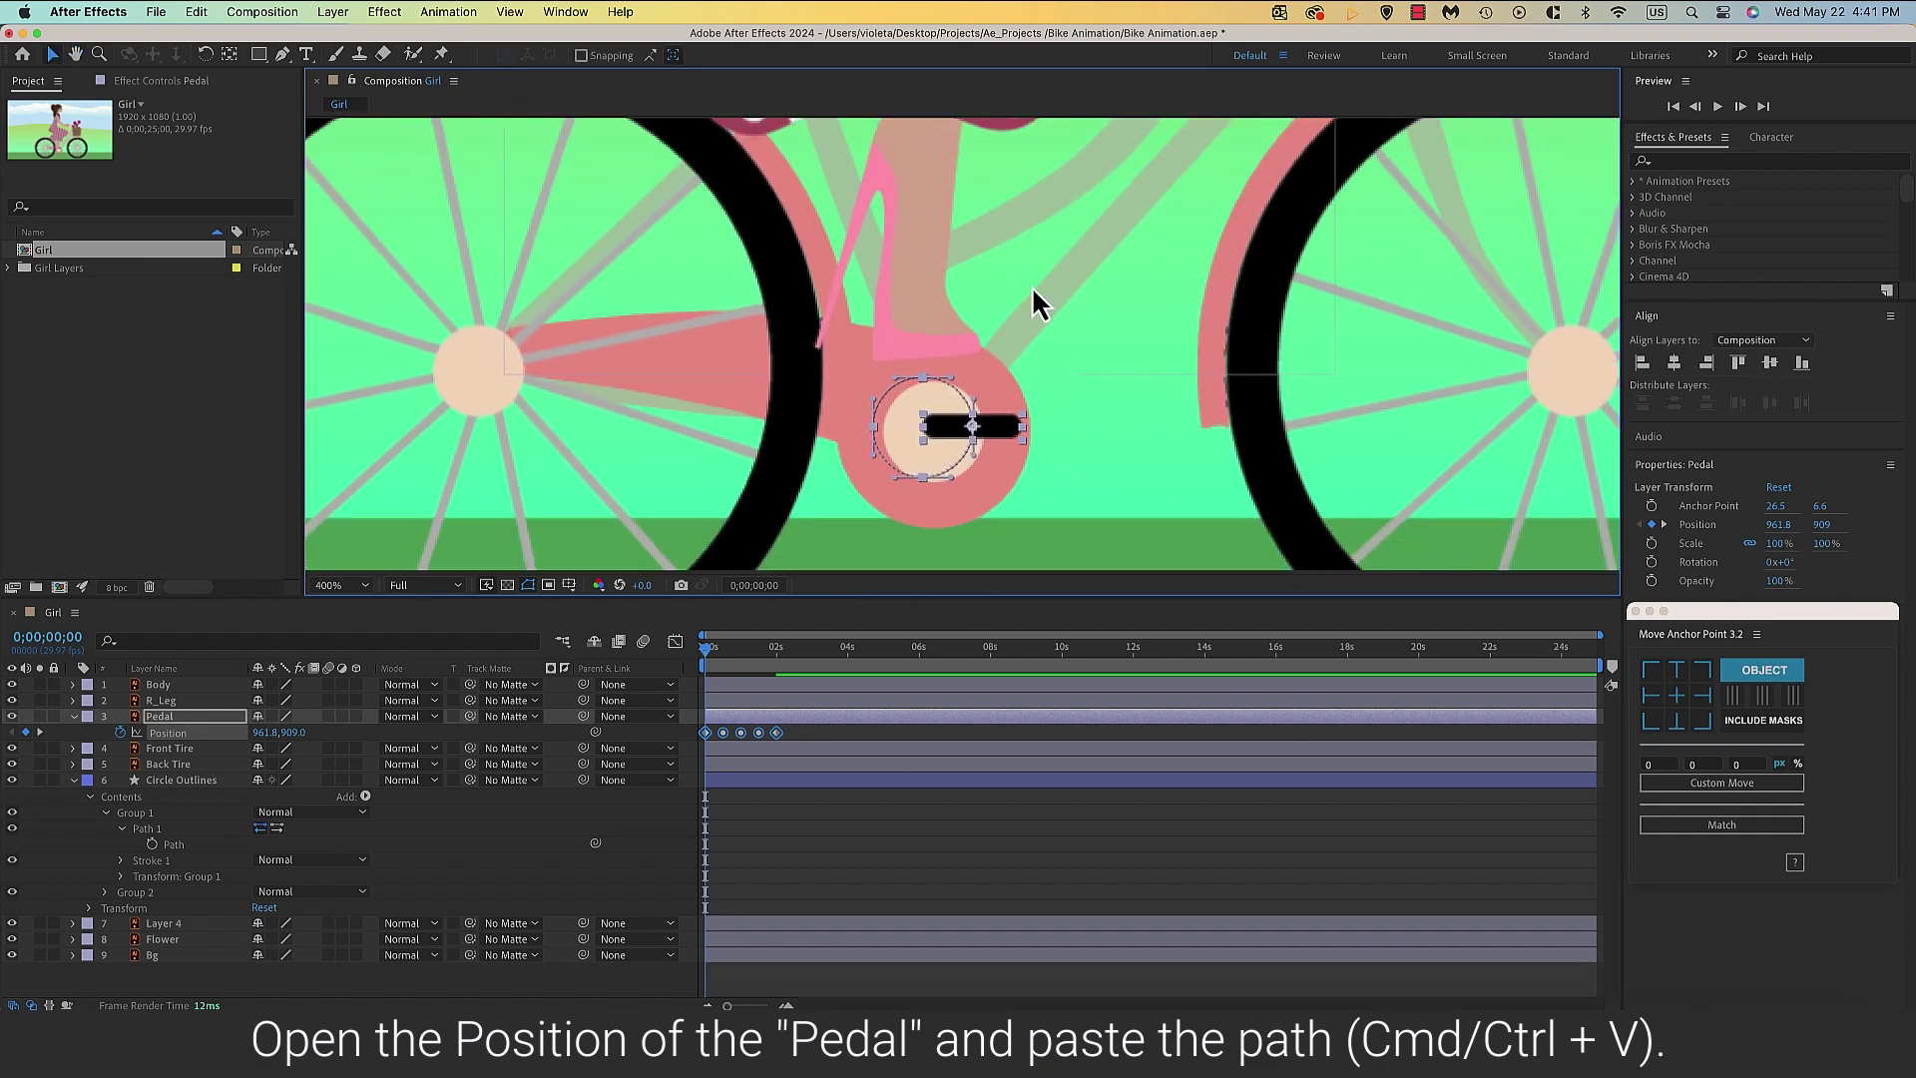
{"action": "key", "text": "Right"}
{"action": "key", "text": "Right"}
{"action": "key", "text": "Right"}
{"action": "key", "text": "Right"}
{"action": "key", "text": "Right"}
{"action": "key", "text": "Right"}
{"action": "key", "text": "Right"}
{"action": "key", "text": "Right"}
{"action": "key", "text": "Right"}
{"action": "key", "text": "Right"}
{"action": "key", "text": "Right"}
{"action": "key", "text": "Right"}
{"action": "key", "text": "Right"}
{"action": "key", "text": "Right"}
{"action": "key", "text": "Right"}
{"action": "key", "text": "Right"}
{"action": "key", "text": "Right"}
{"action": "key", "text": "Right"}
{"action": "key", "text": "Right"}
{"action": "key", "text": "Down"}
{"action": "key", "text": "Down"}
{"action": "key", "text": "Down"}
{"action": "key", "text": "Down"}
{"action": "key", "text": "Down"}
{"action": "key", "text": "Down"}
{"action": "key", "text": "Down"}
{"action": "key", "text": "Down"}
{"action": "key", "text": "Down"}
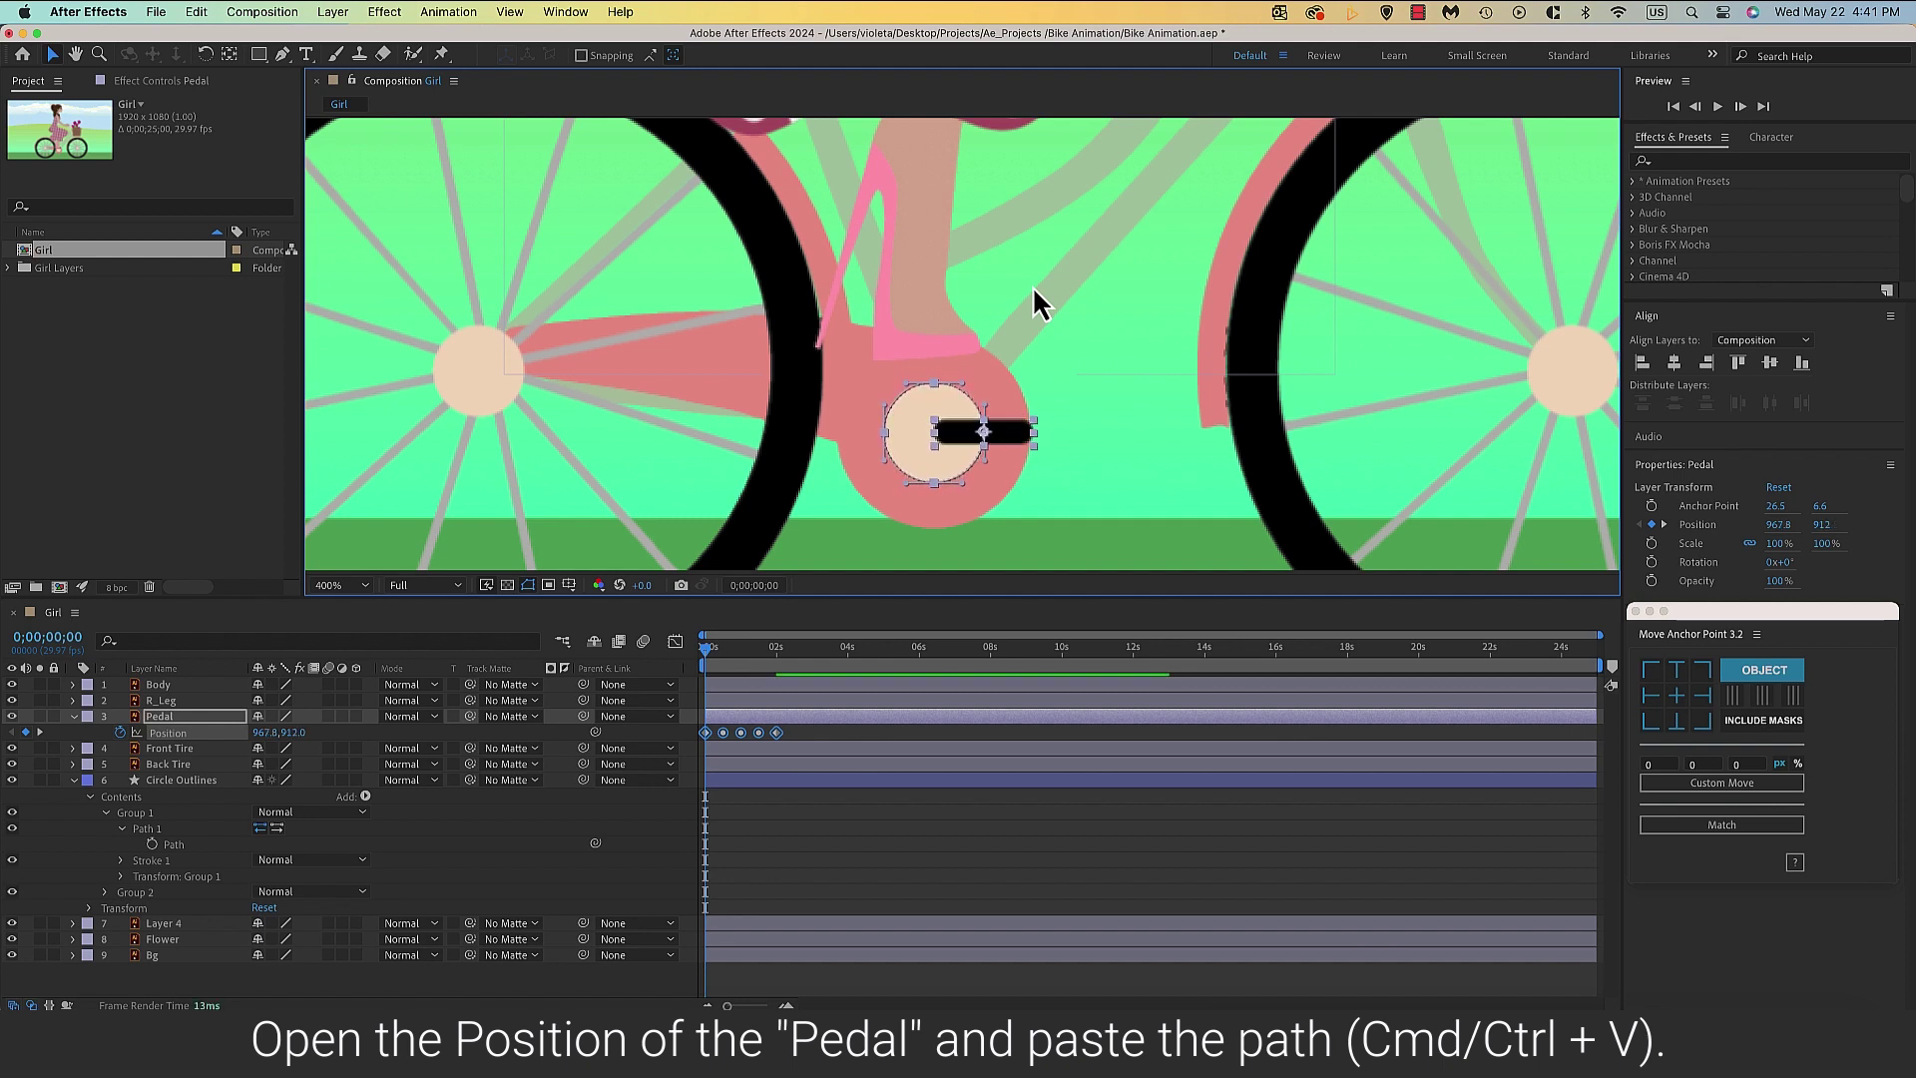
Zoom back to 100% and preview the pedal circling the crank.
{"action": "key", "text": "comma"}
{"action": "key", "text": "comma"}
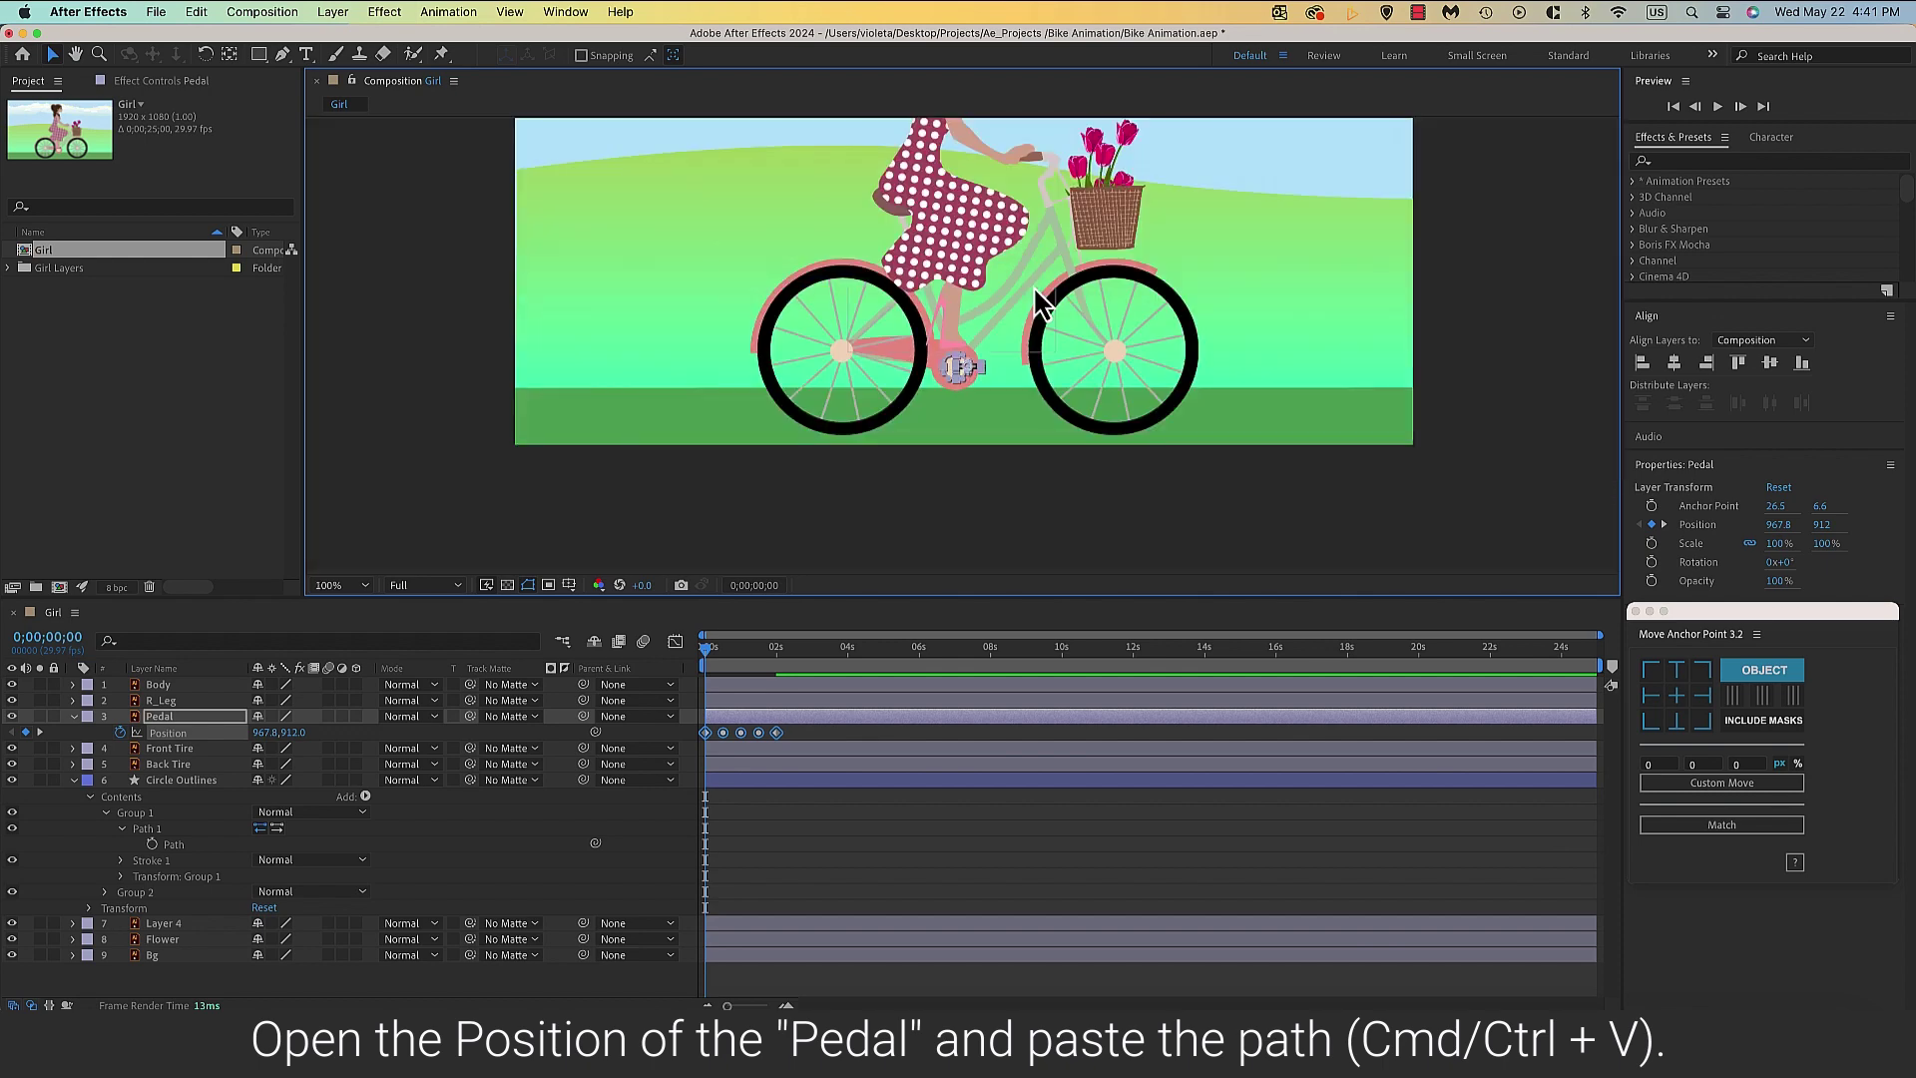
{"action": "left_click_drag", "start_coordinate": [1028, 256], "coordinate": [1003, 364]}
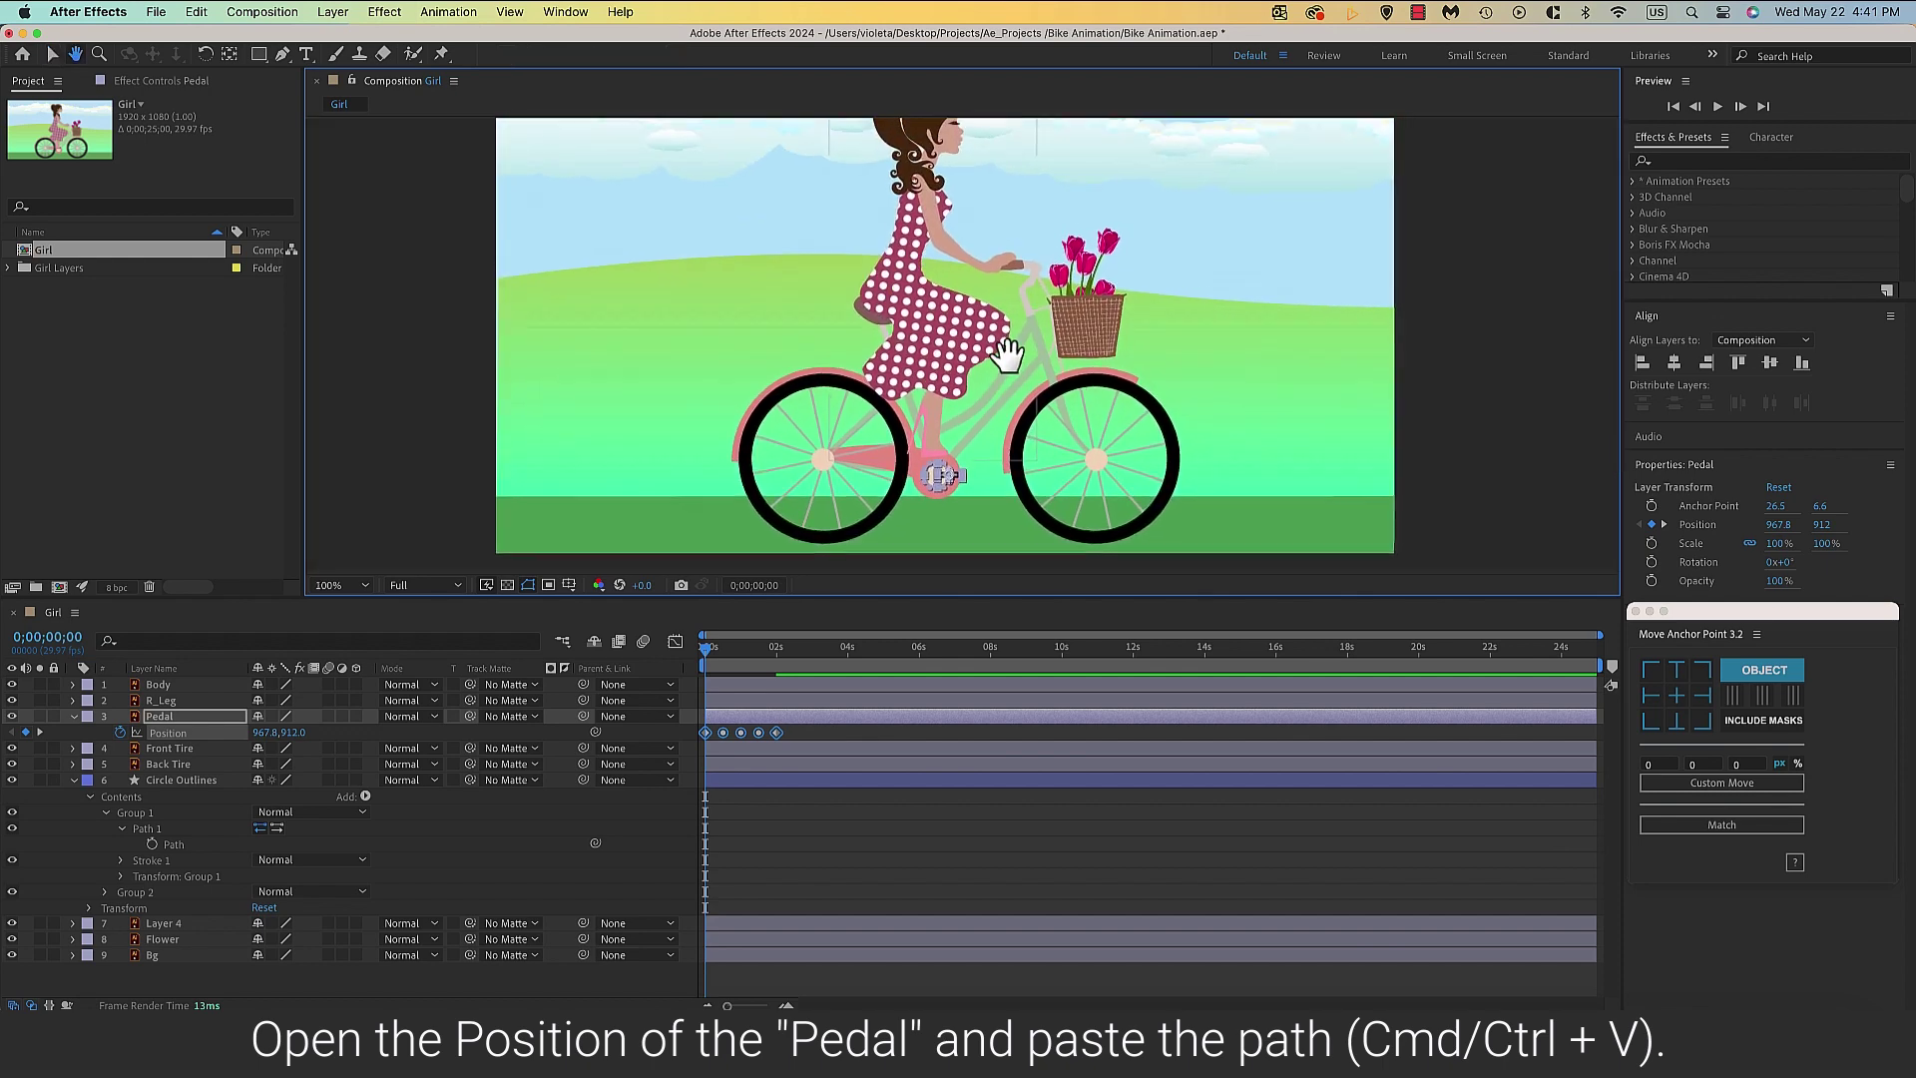
{"action": "key", "text": "v"}
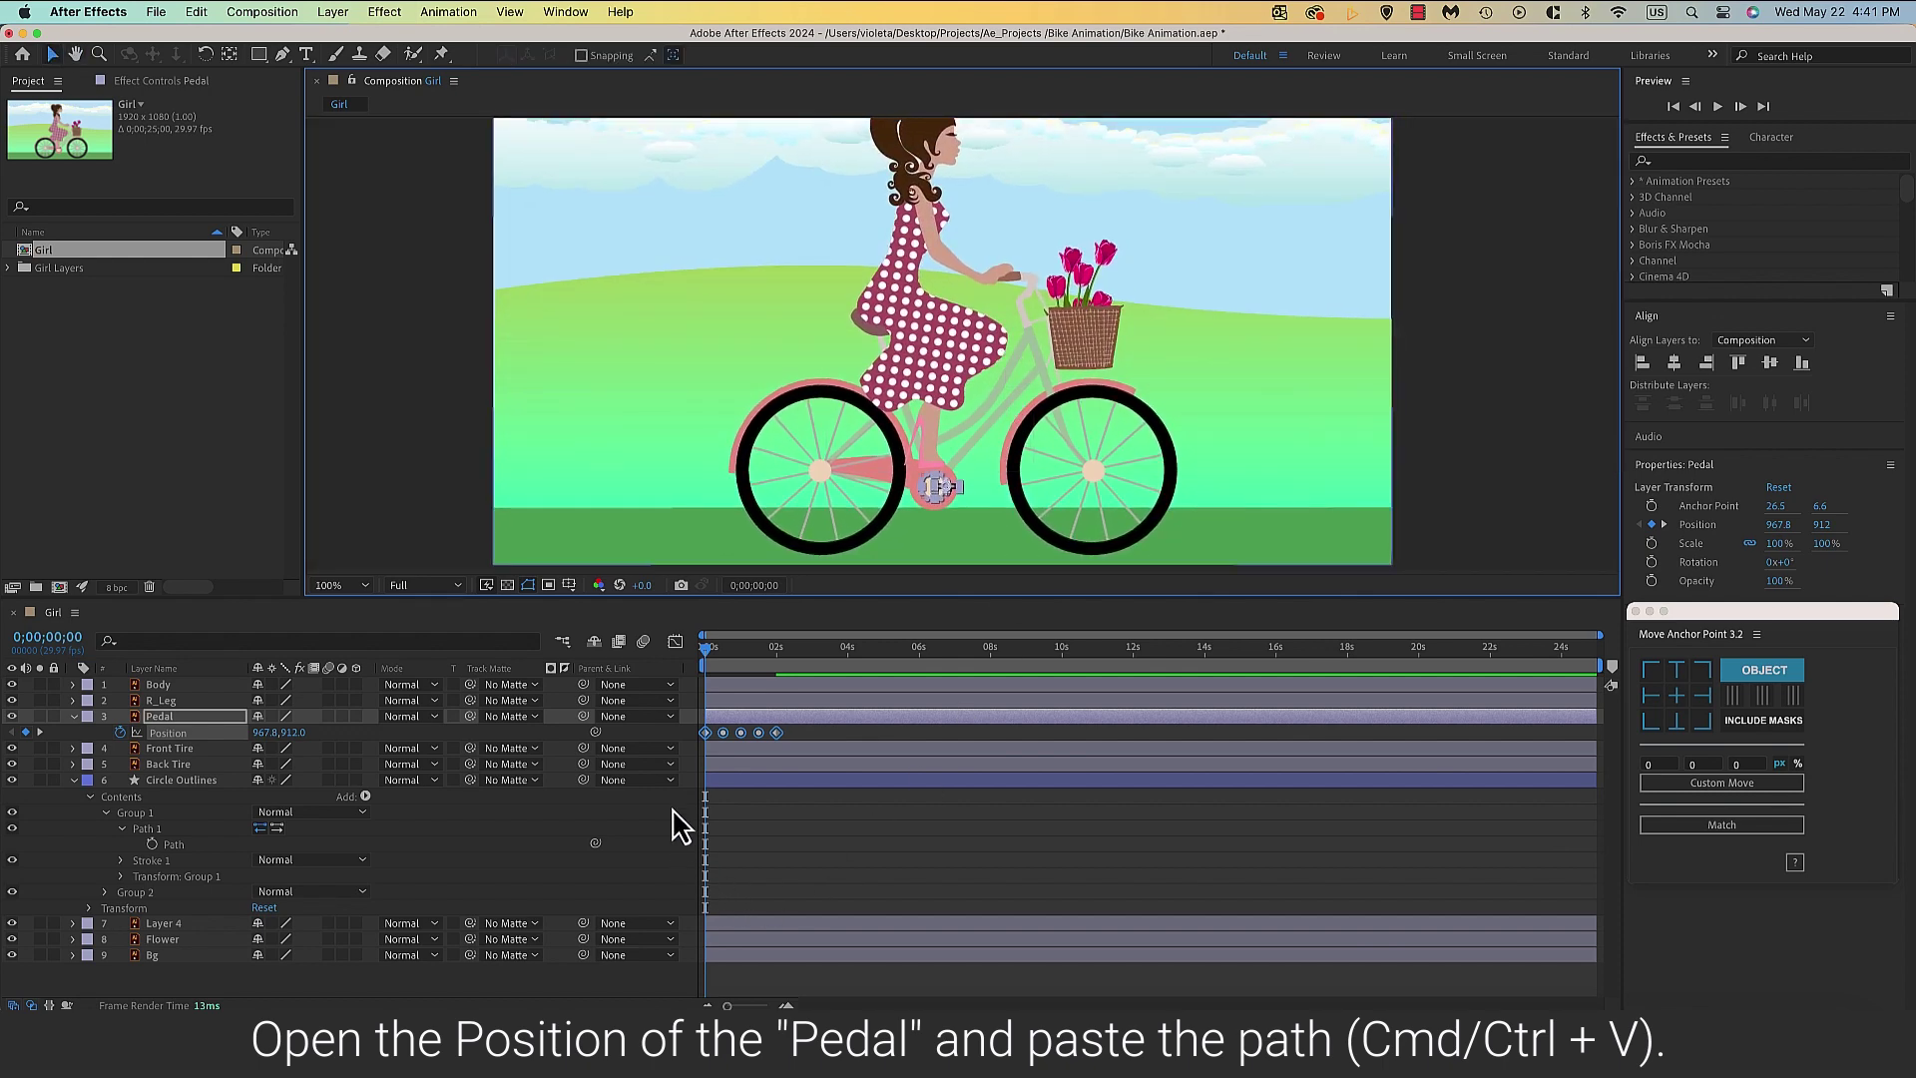
{"action": "key", "text": "space"}
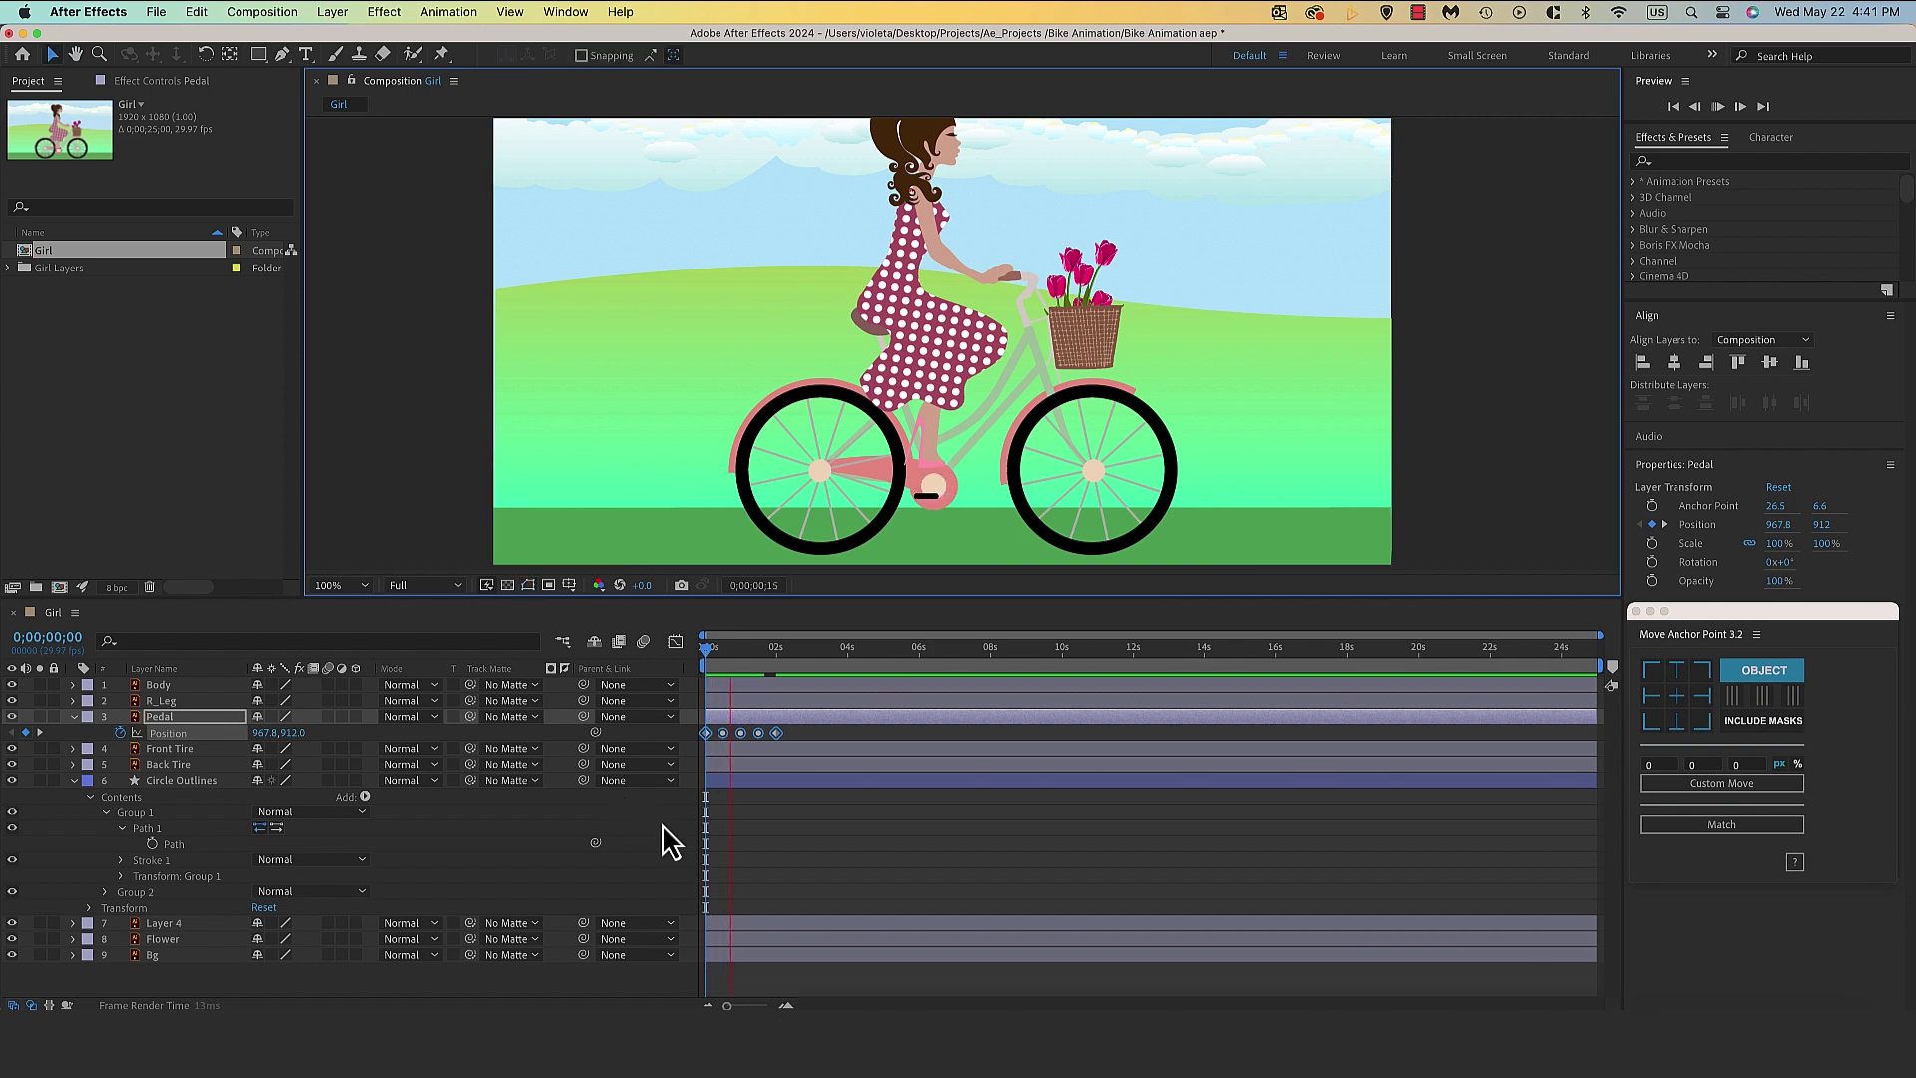
{"action": "key", "text": "space"}
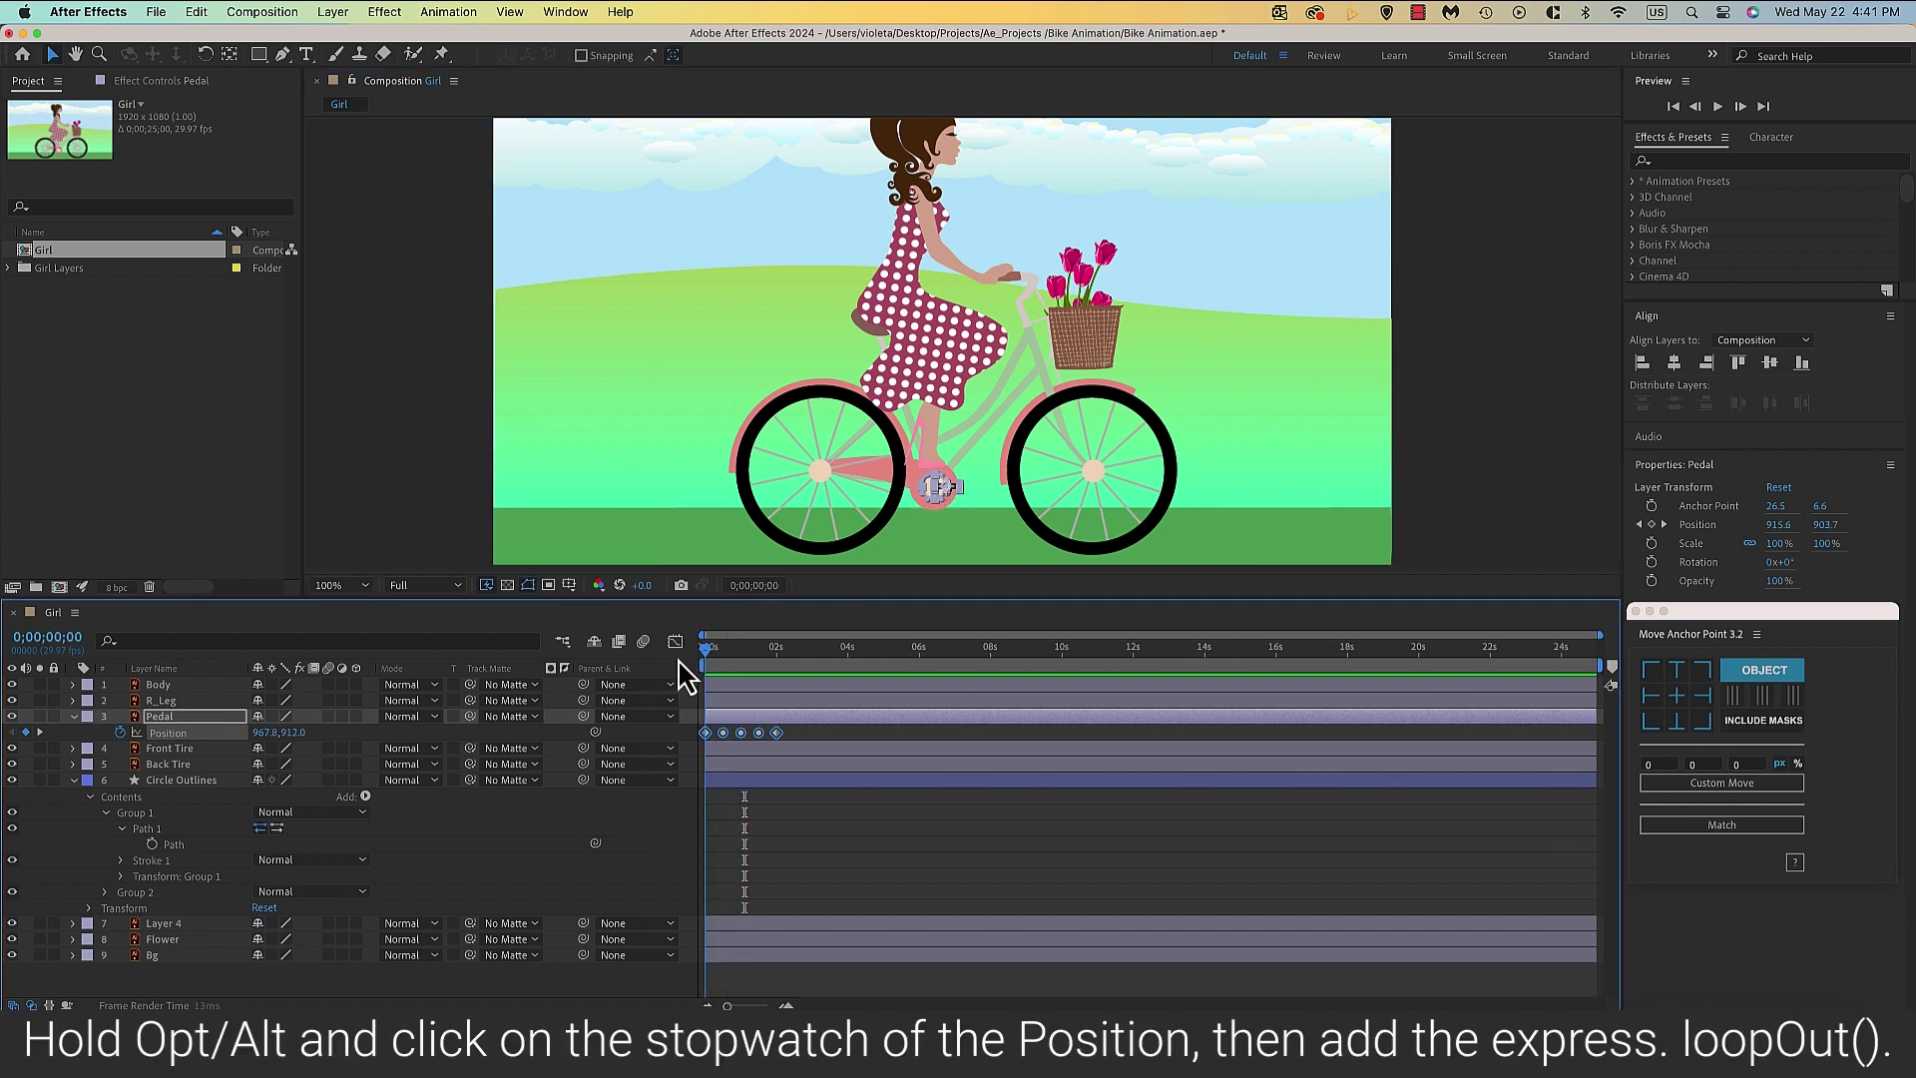
Add a loopOut() expression to the Pedal's Position and preview the repeating motion.
{"action": "left_click", "coordinate": [121, 734], "text": "alt"}
{"action": "type", "text": "loop"}
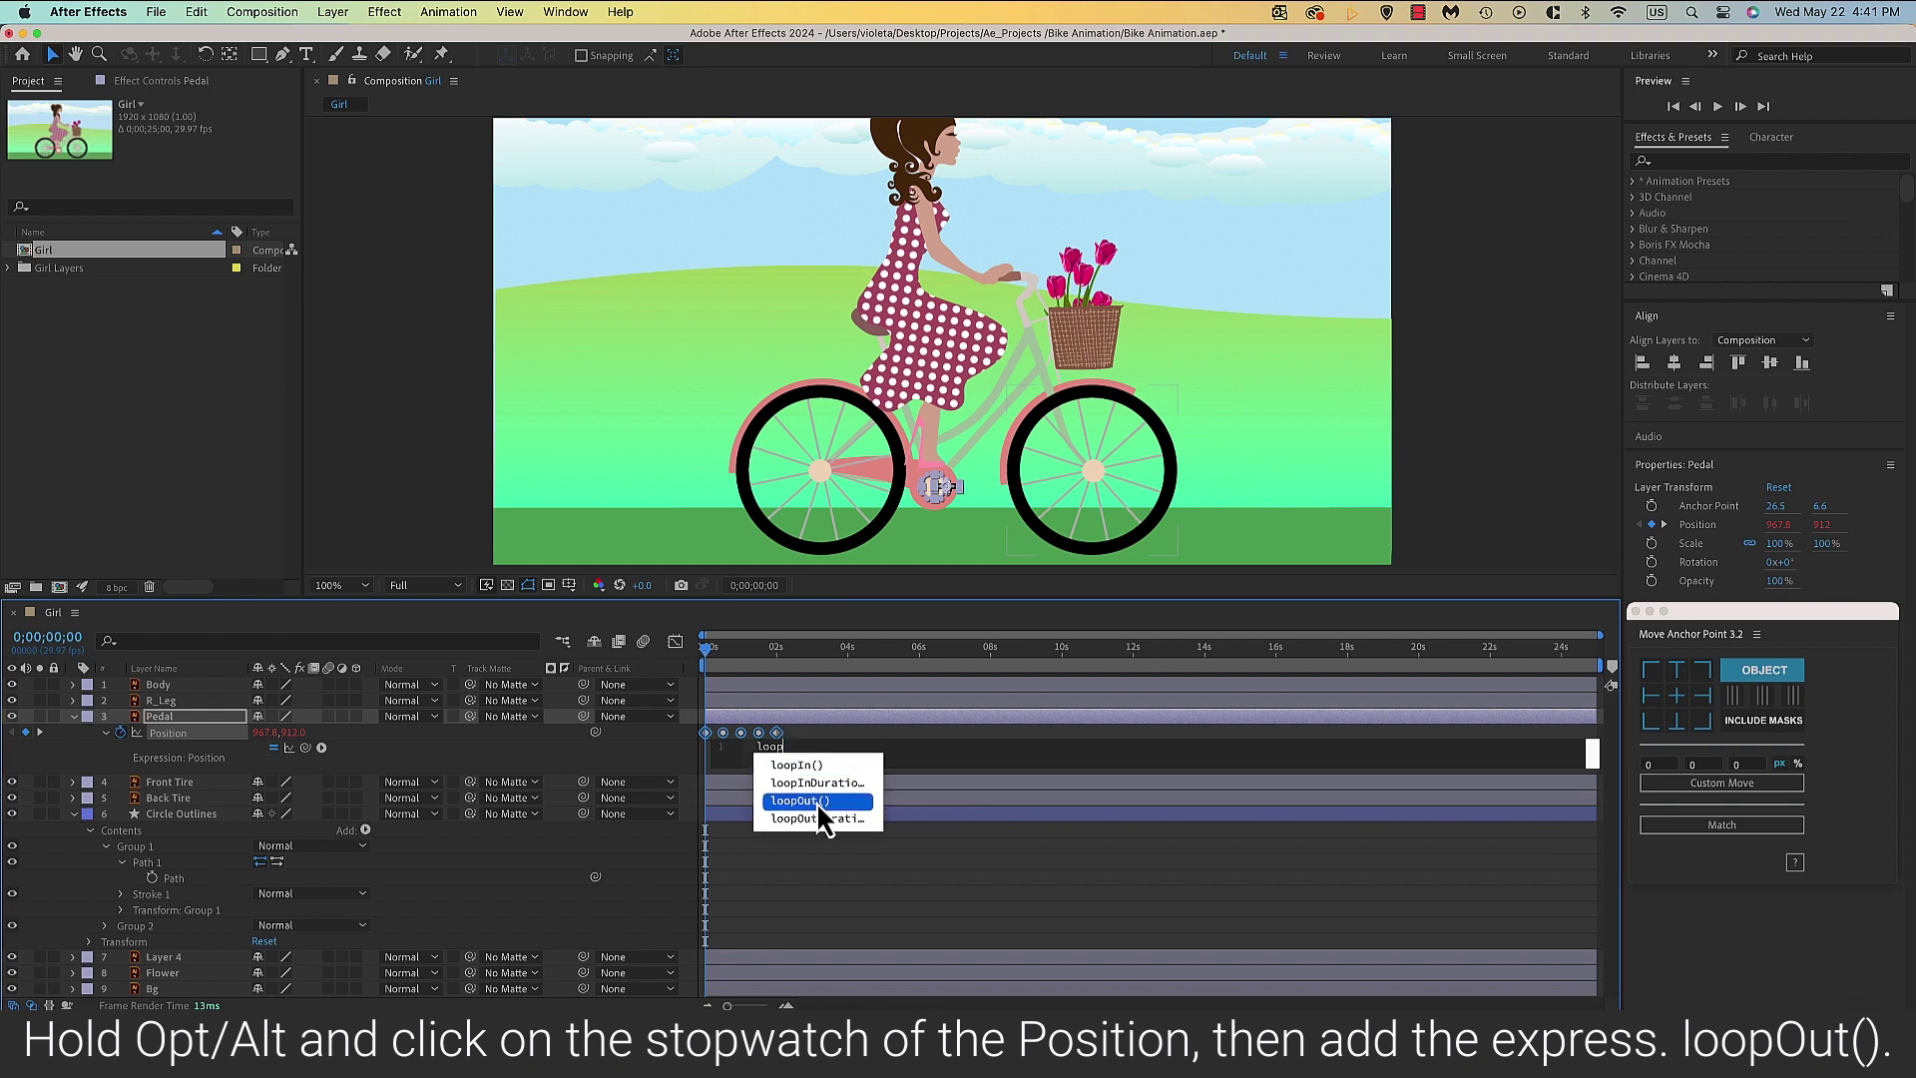
{"action": "left_click", "coordinate": [816, 801]}
{"action": "left_click", "coordinate": [650, 764]}
{"action": "key", "text": "space"}
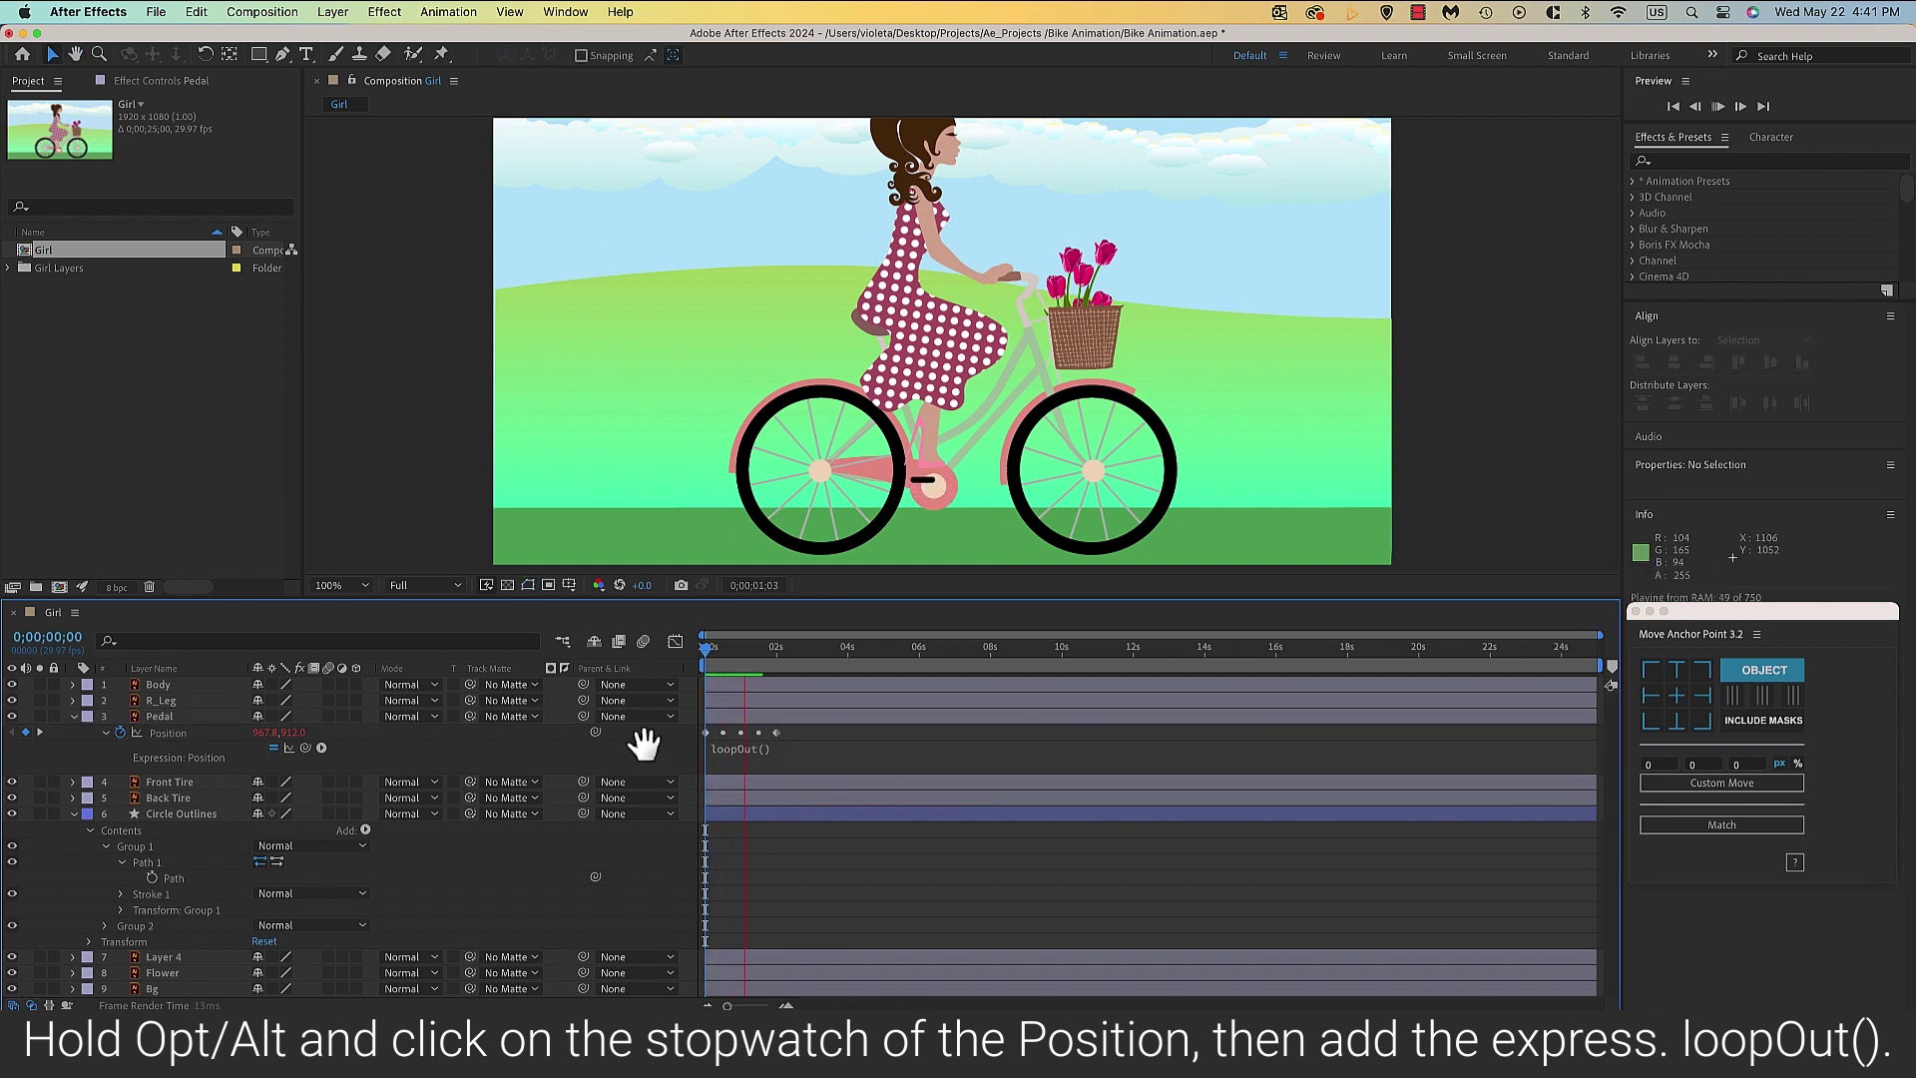
{"action": "key", "text": "space"}
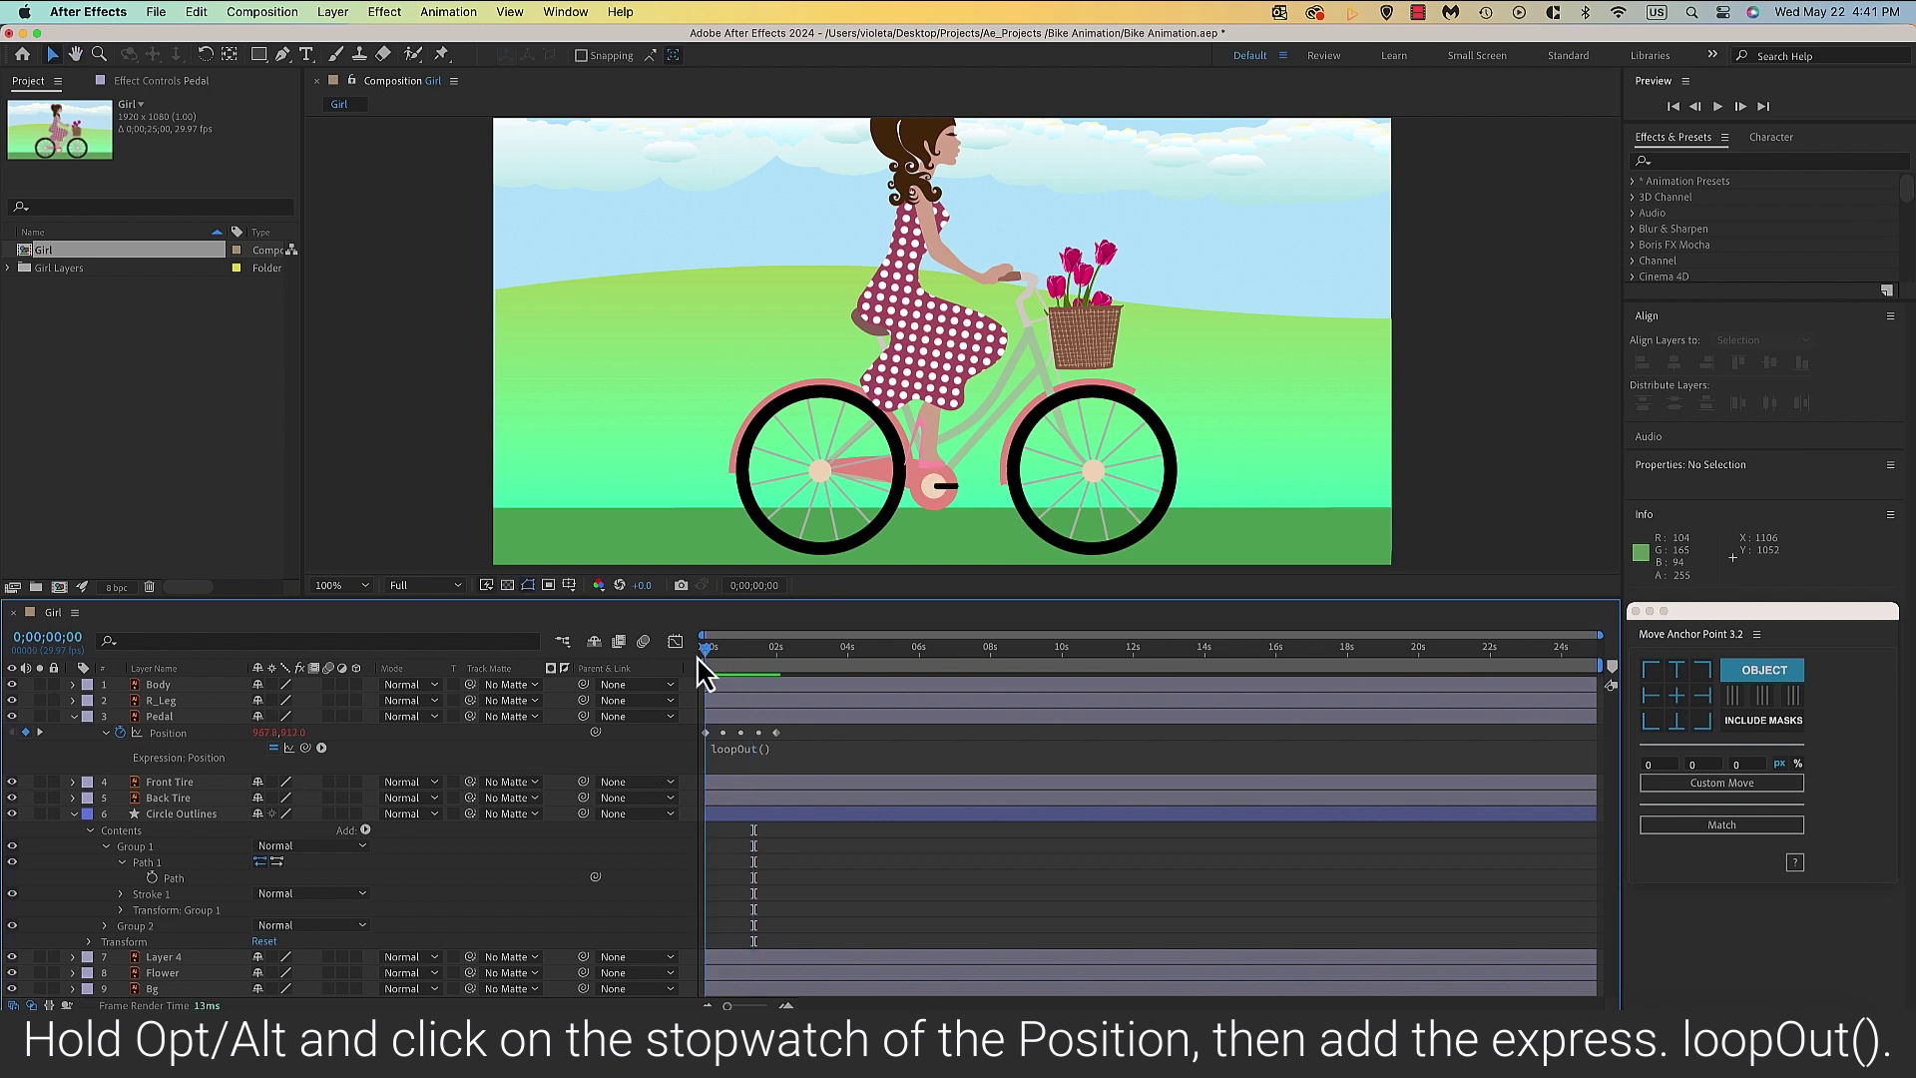
{"action": "left_click", "coordinate": [178, 701]}
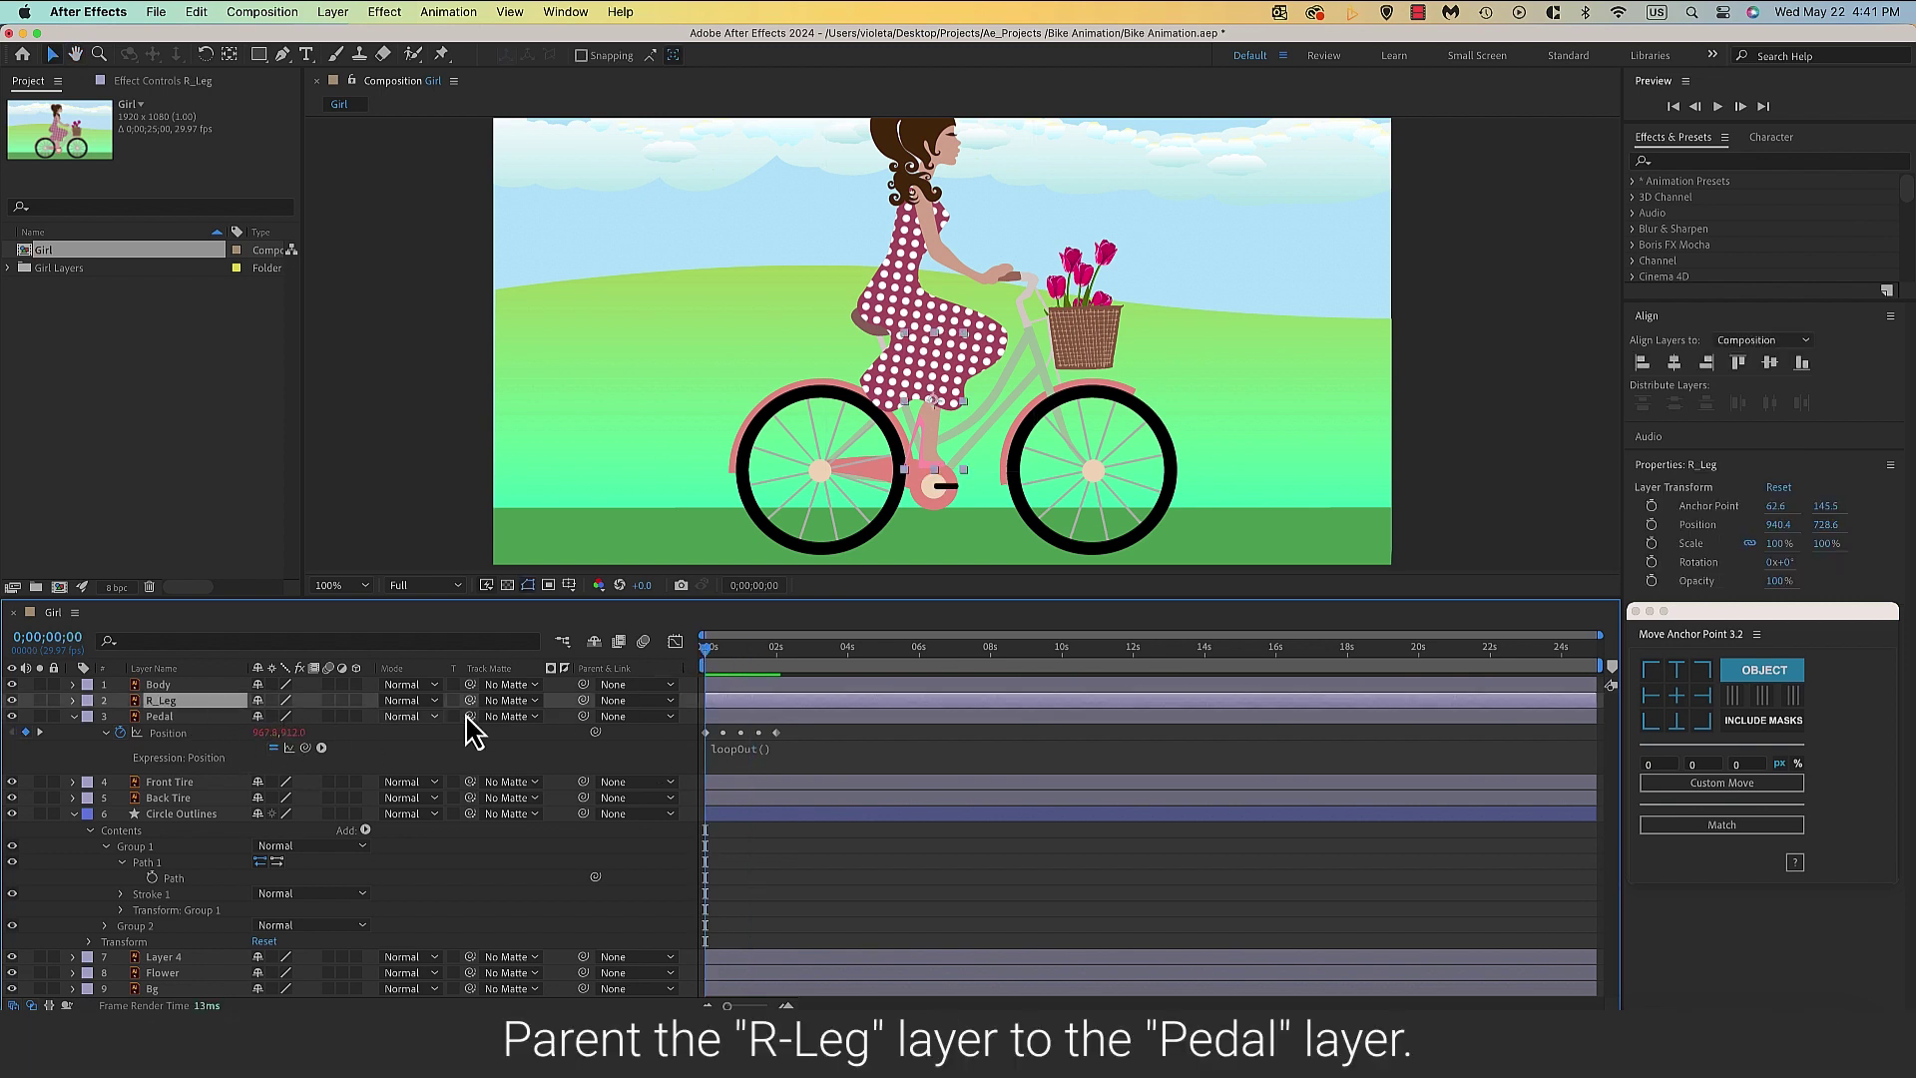
Parent R_Leg to 3. Pedal and nudge it right so the foot rides on the pedal.
{"action": "left_click", "coordinate": [640, 704]}
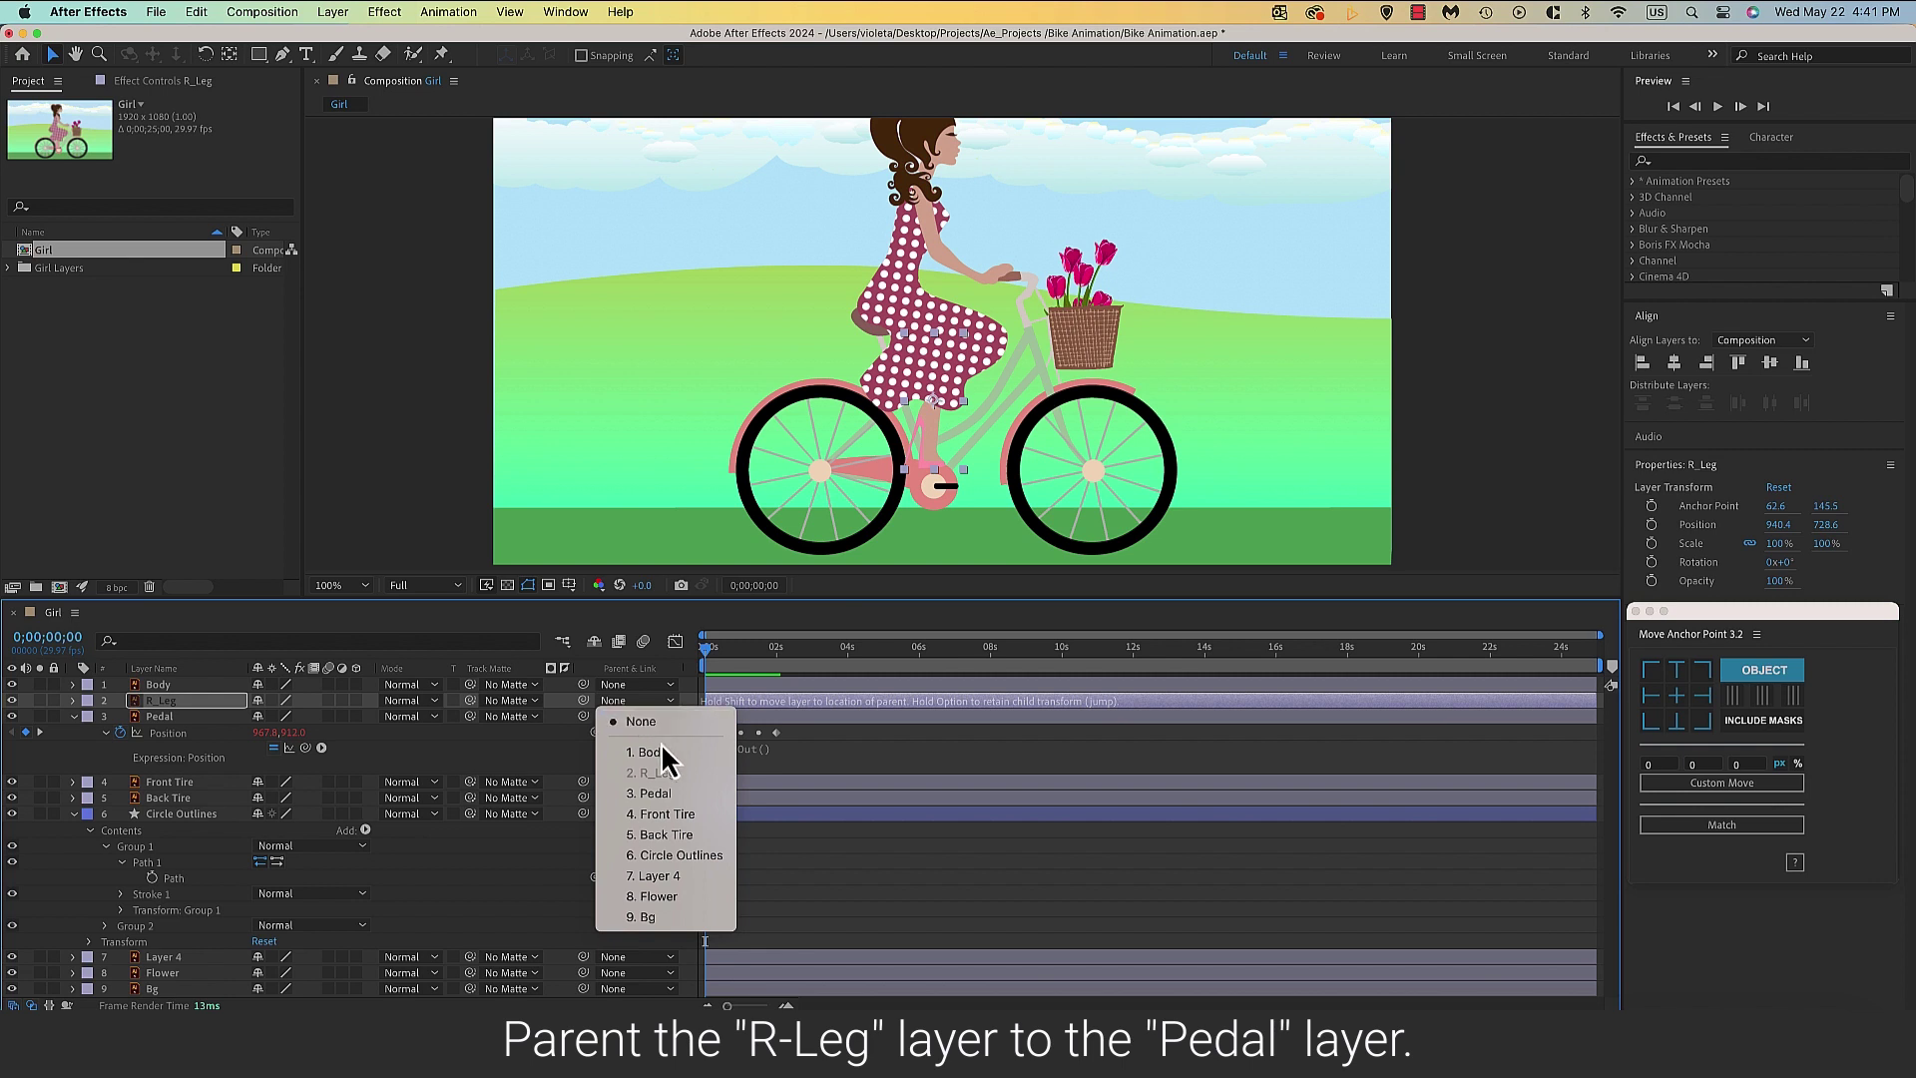
{"action": "left_click", "coordinate": [659, 793]}
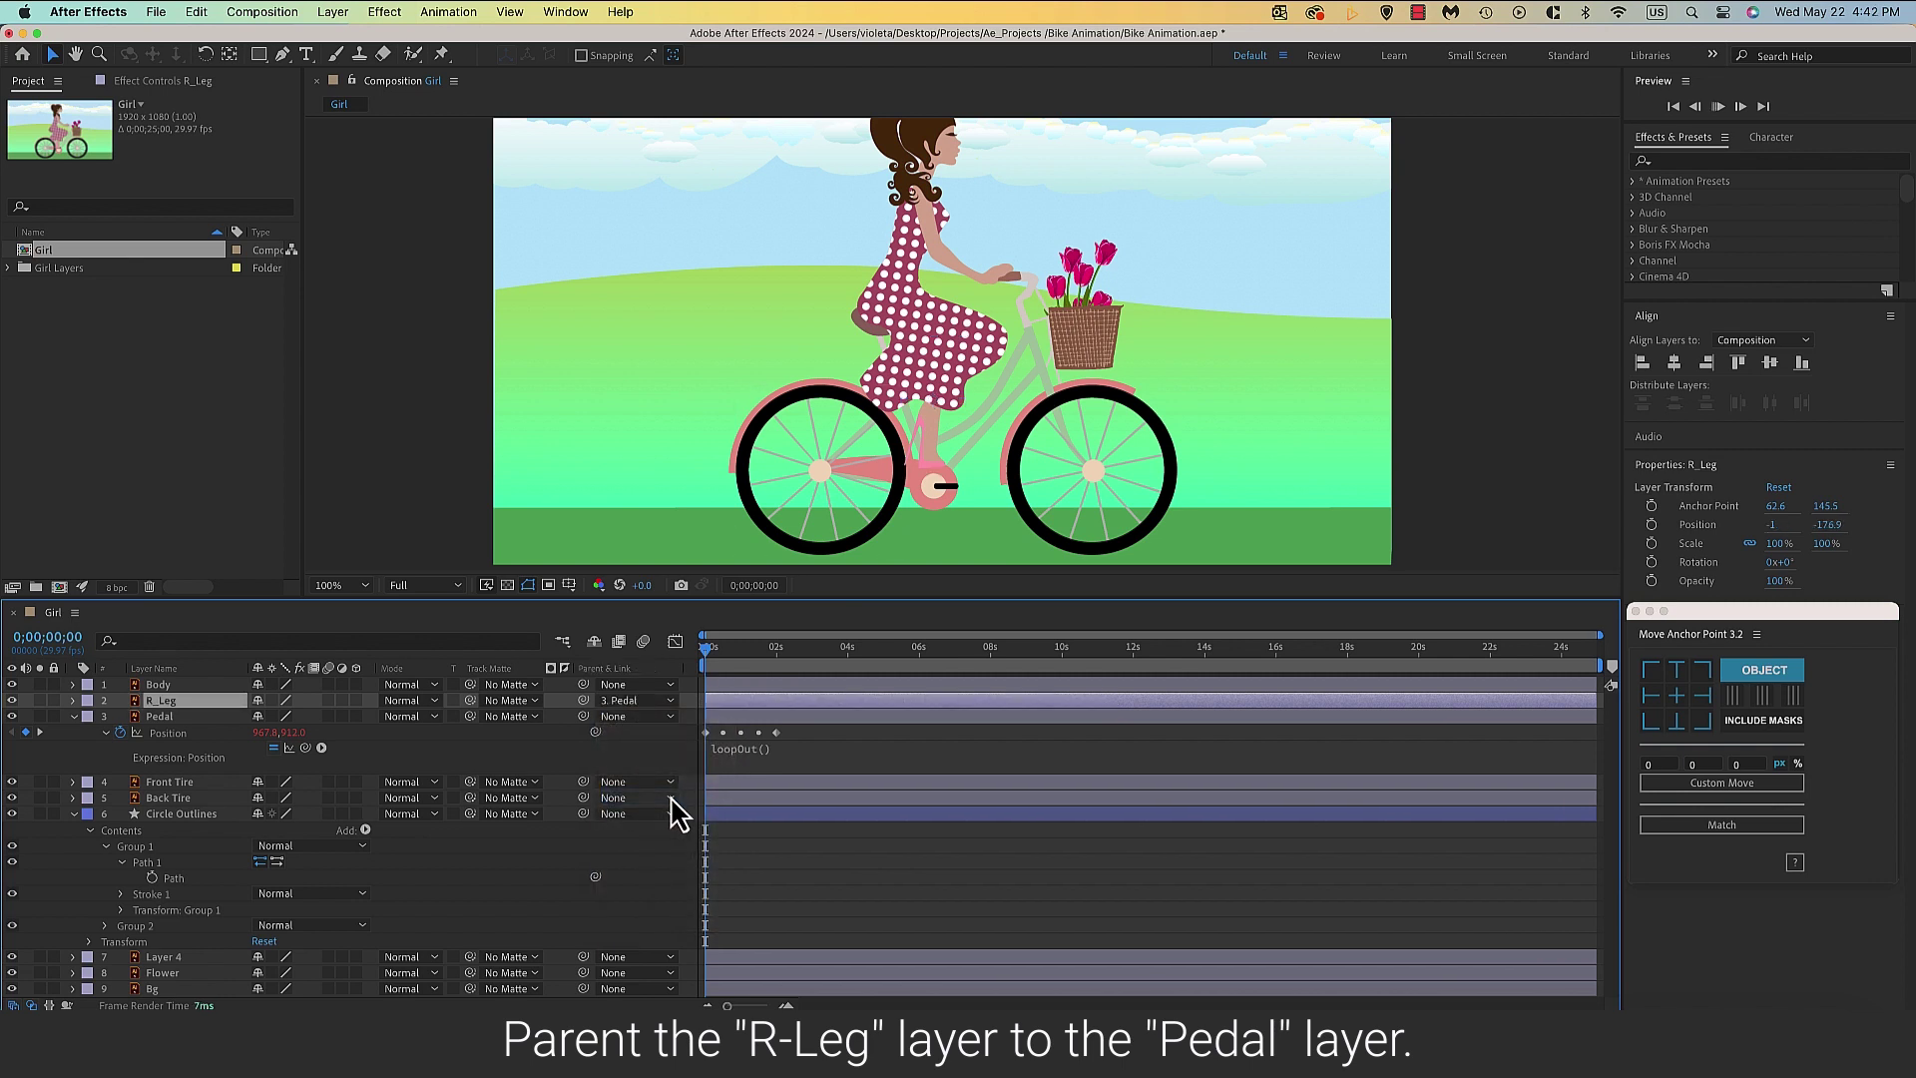
{"action": "key", "text": "space"}
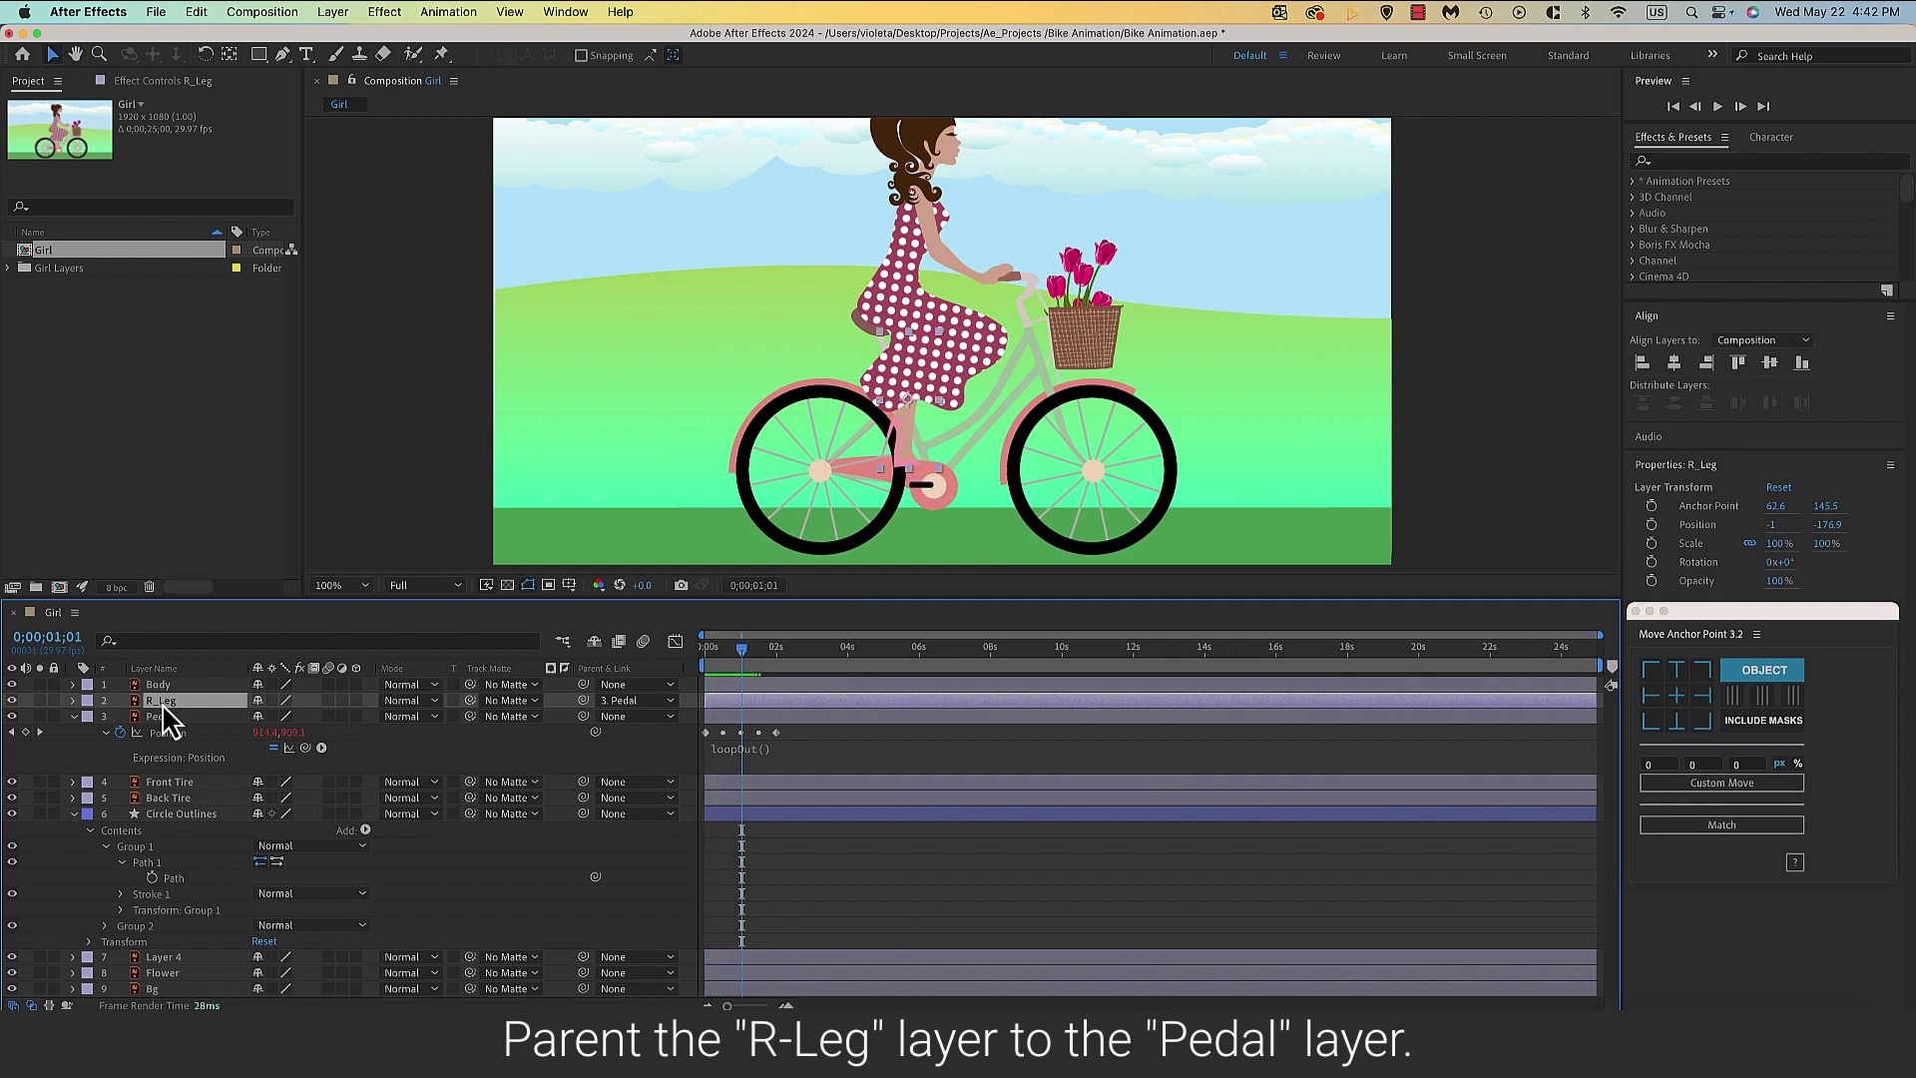
{"action": "left_click", "coordinate": [163, 705]}
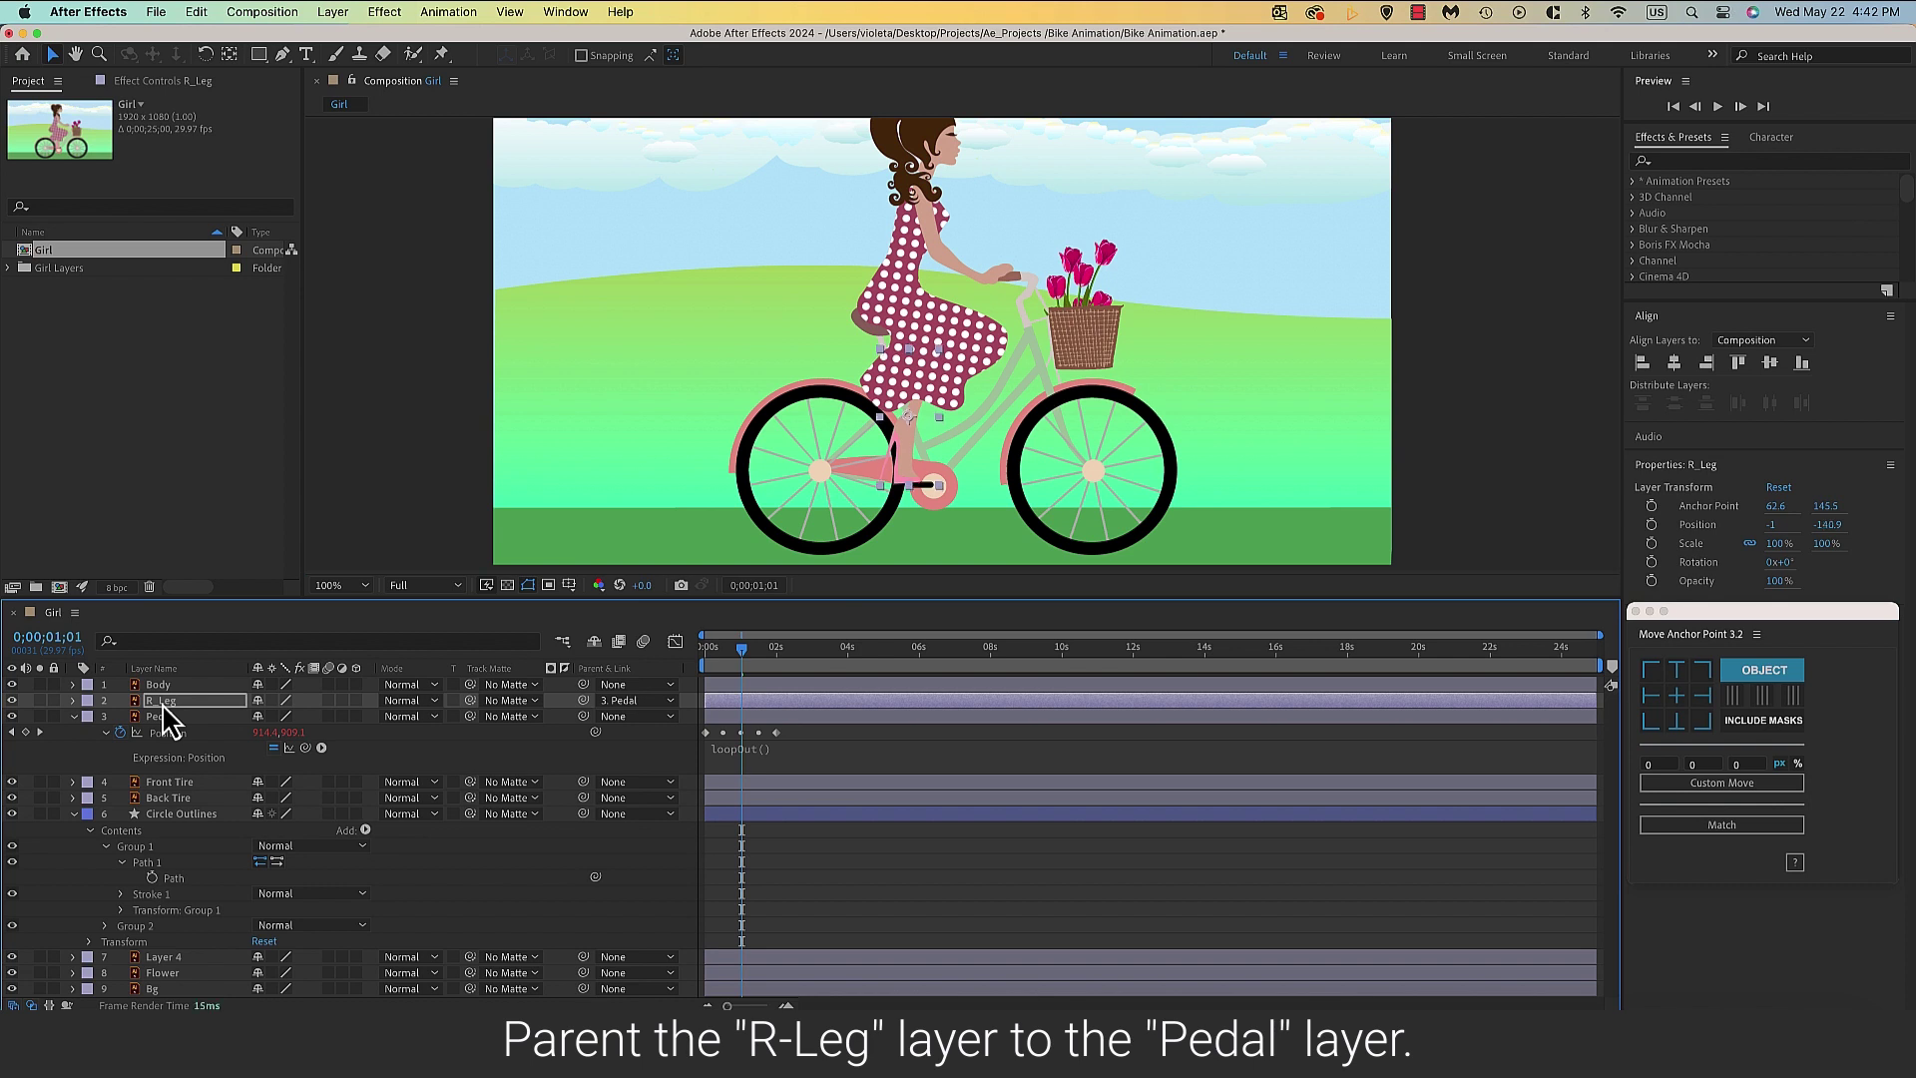
{"action": "key", "text": "shift+Right"}
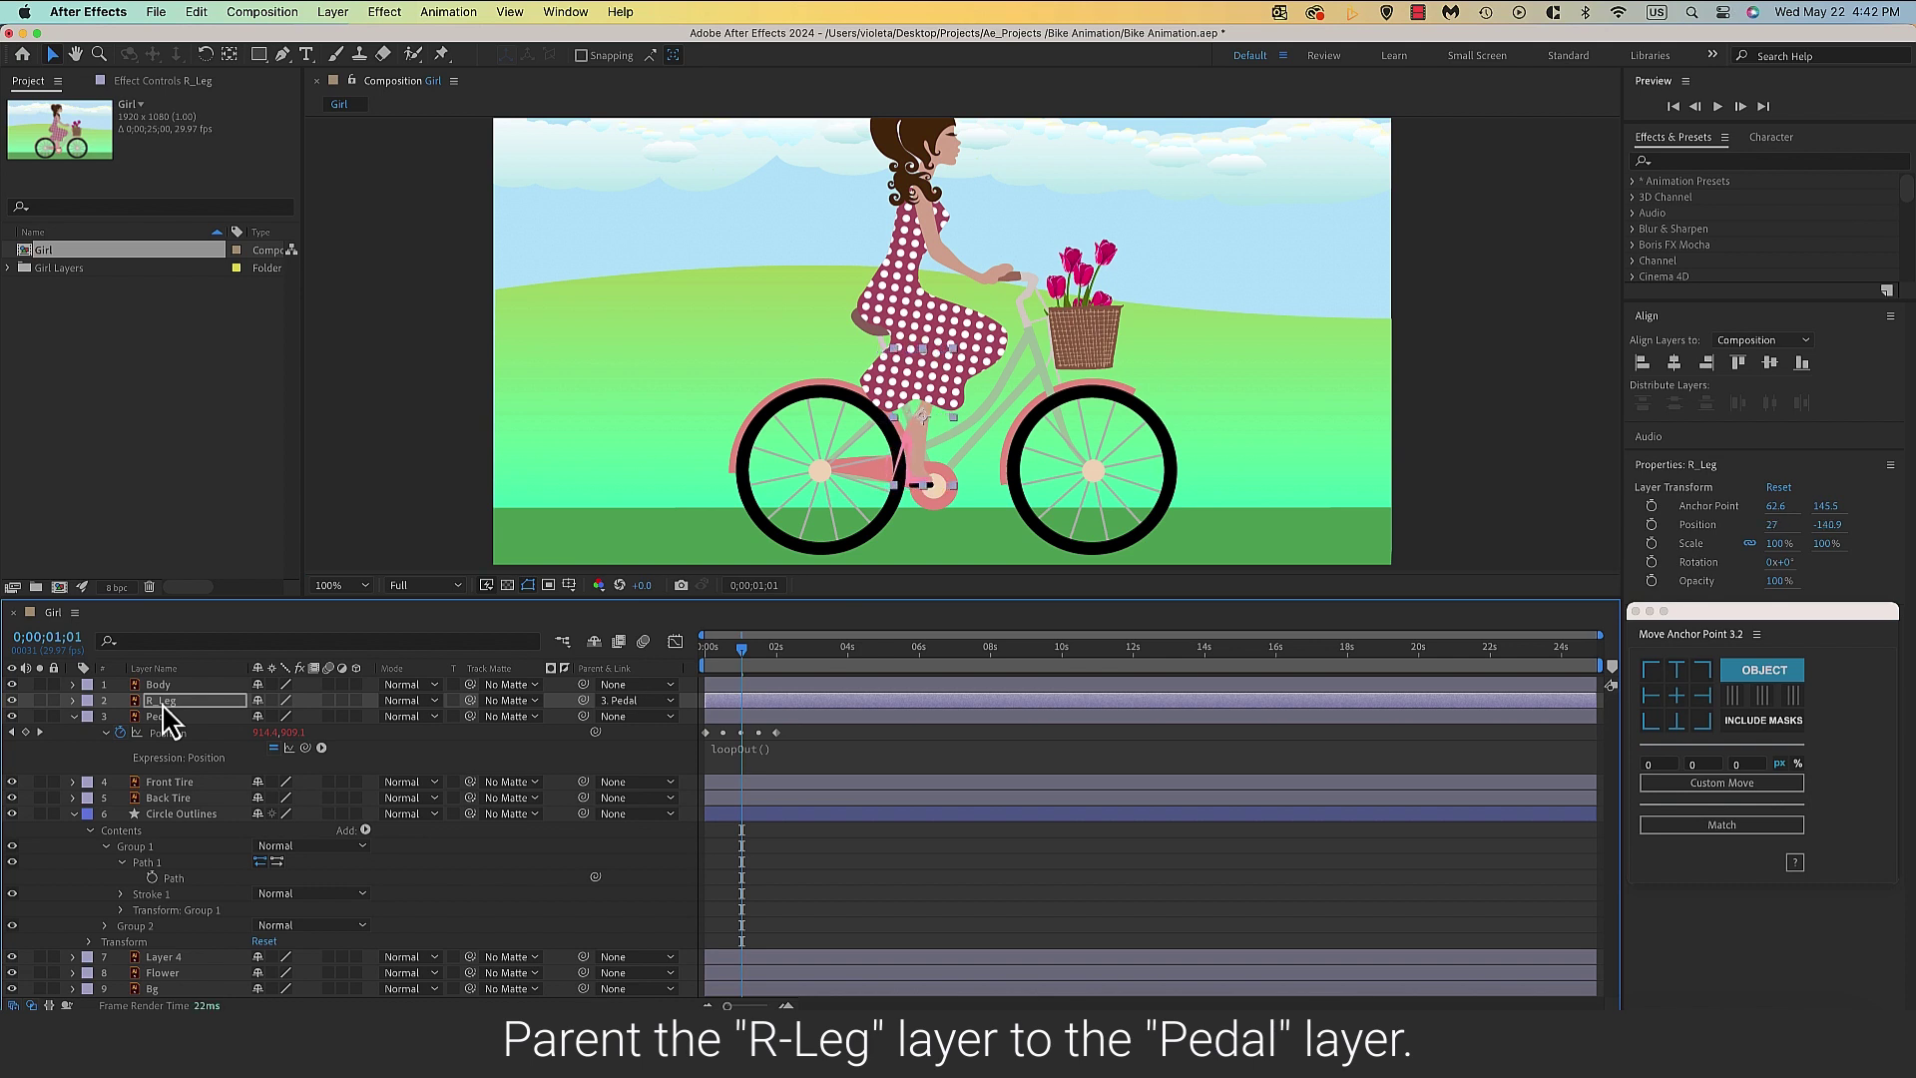
{"action": "key", "text": "space"}
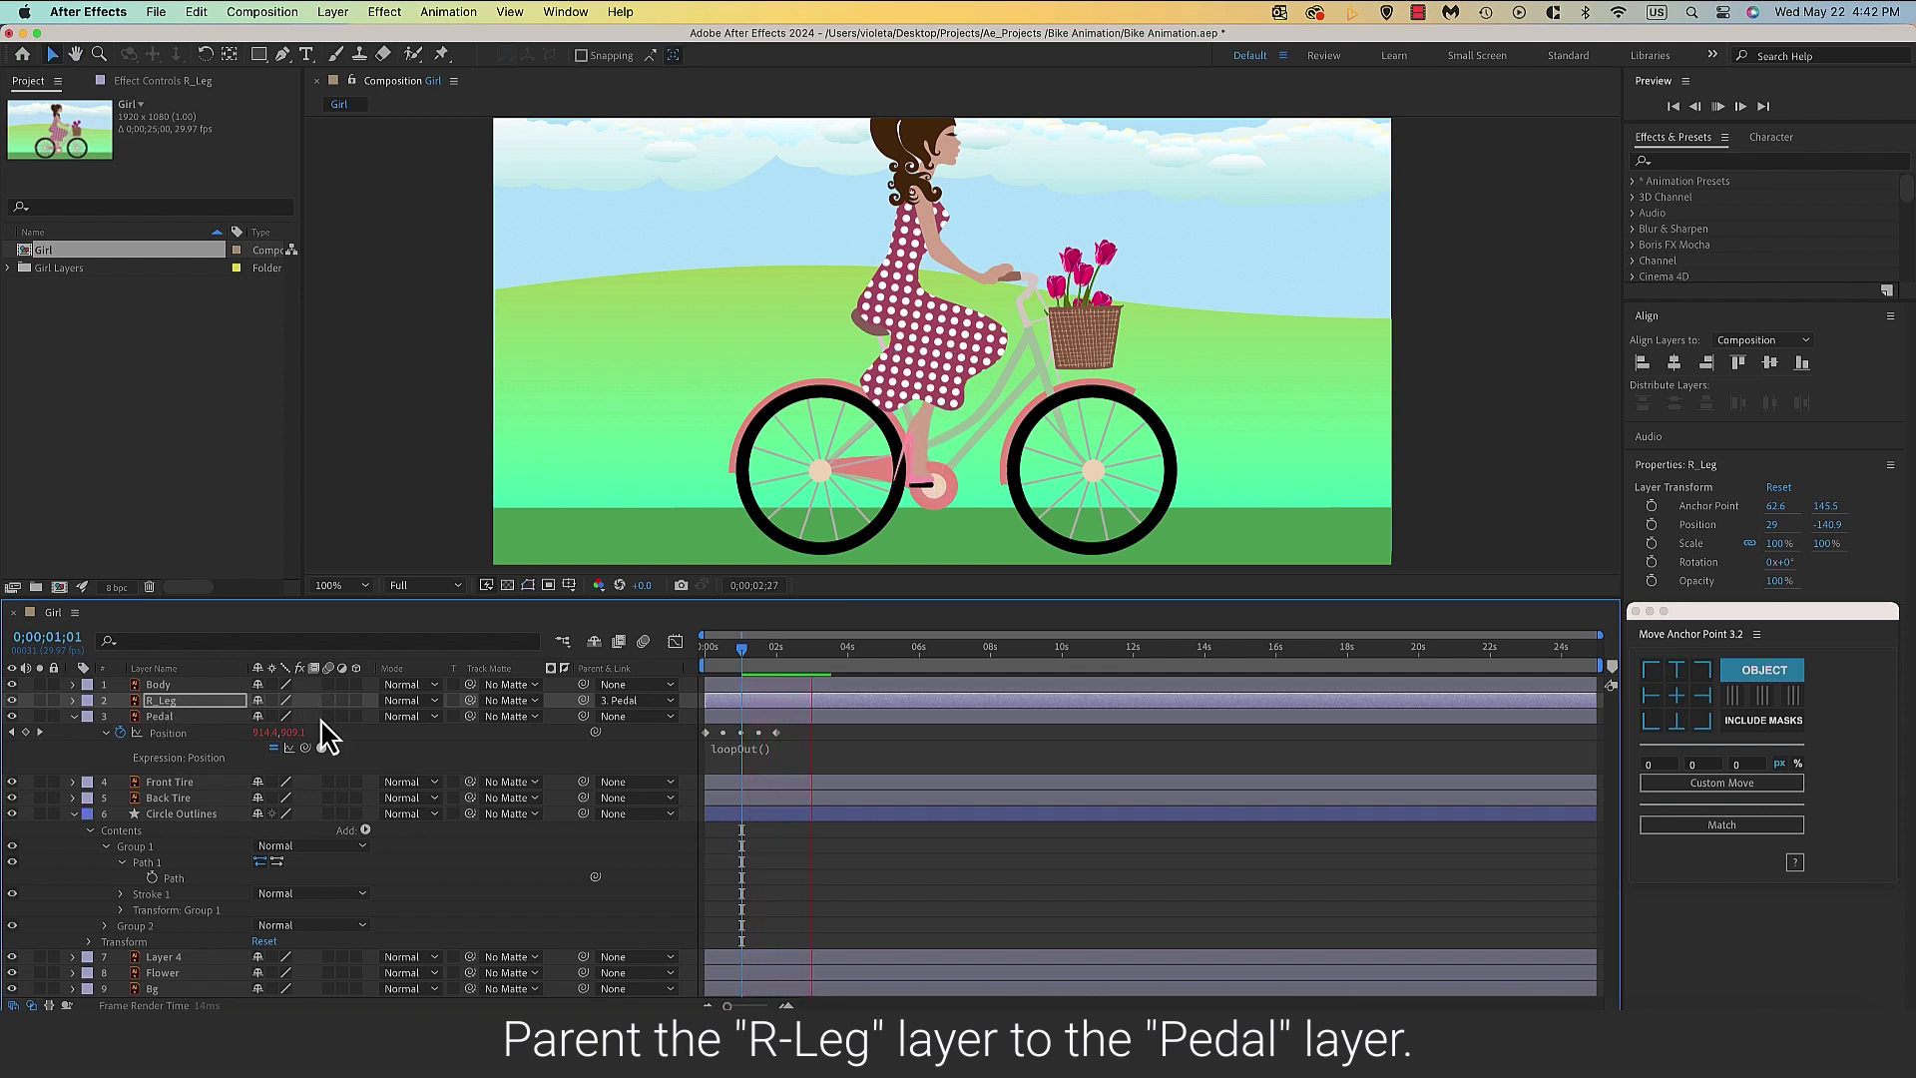
{"action": "left_click", "coordinate": [73, 716]}
{"action": "left_click", "coordinate": [74, 763]}
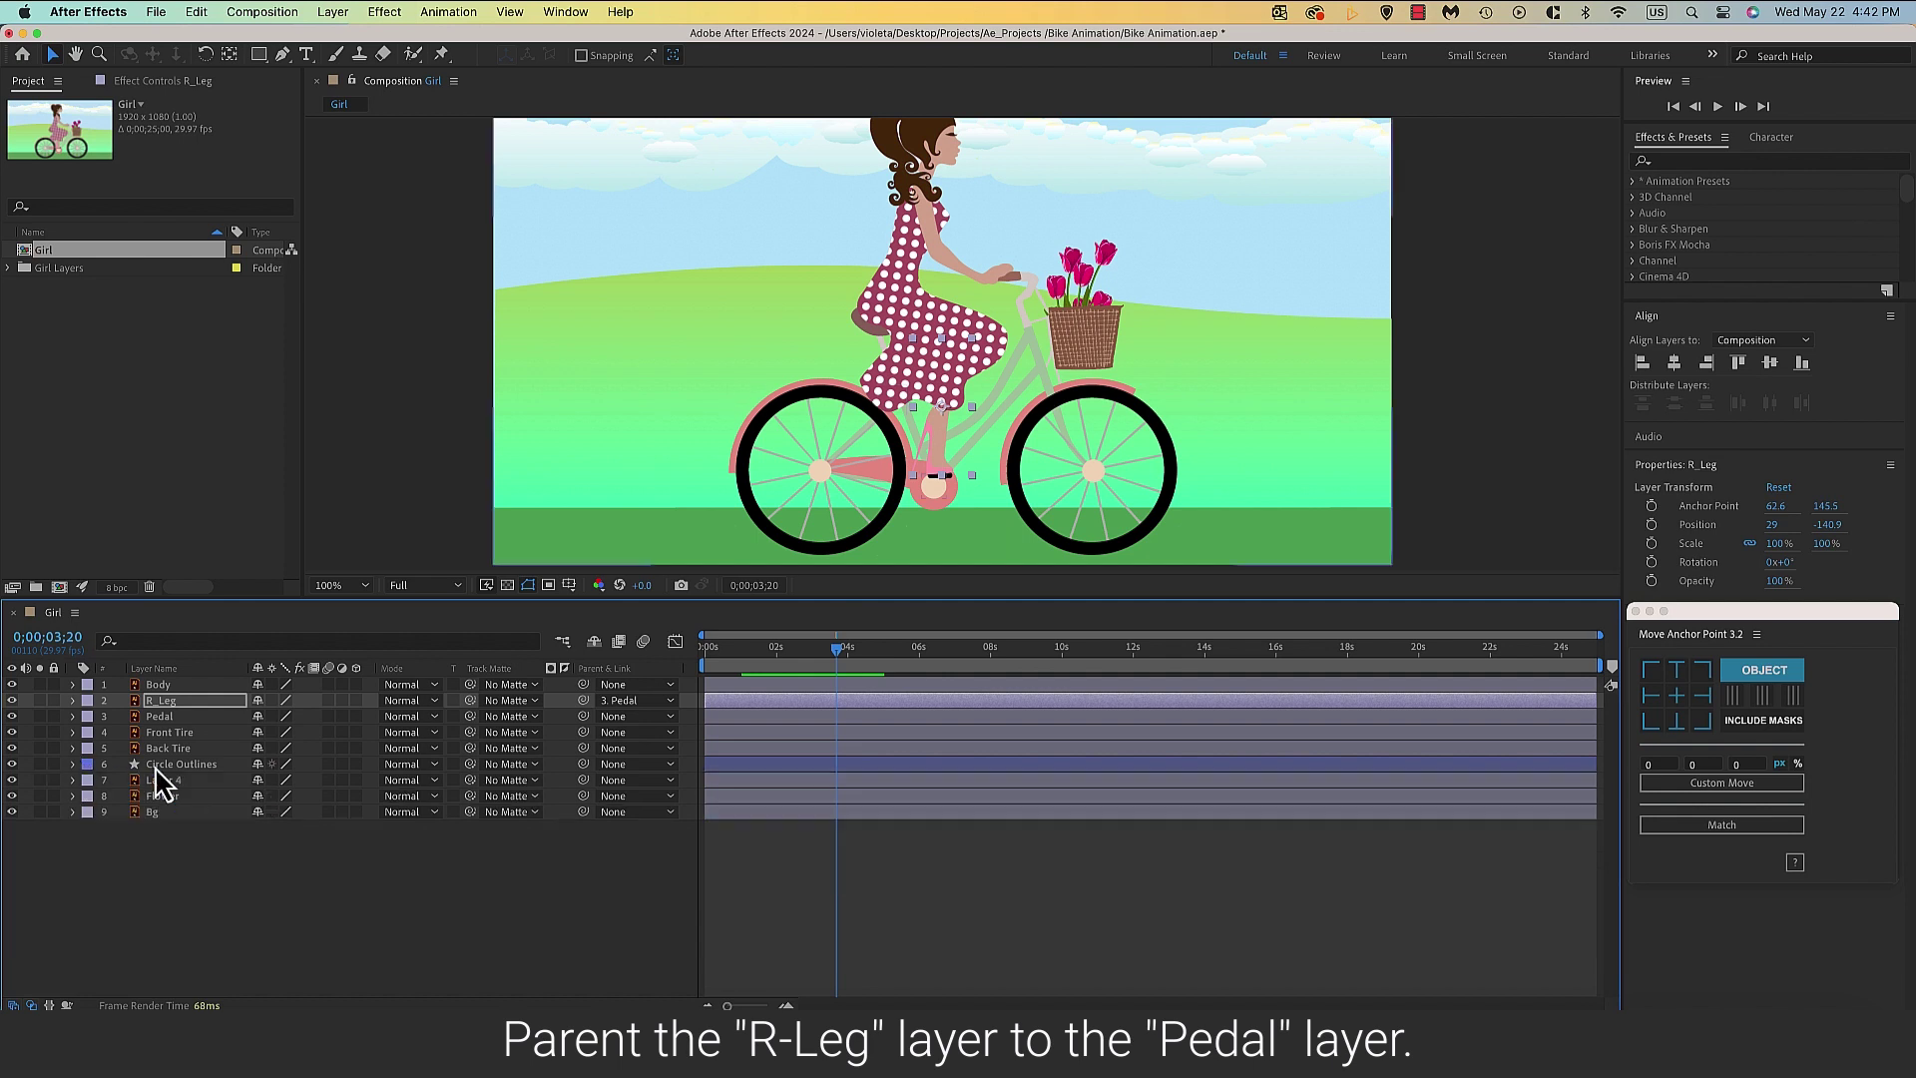
Duplicate R_Leg and Pedal and move the copies just above Bg.
{"action": "left_click", "coordinate": [184, 705]}
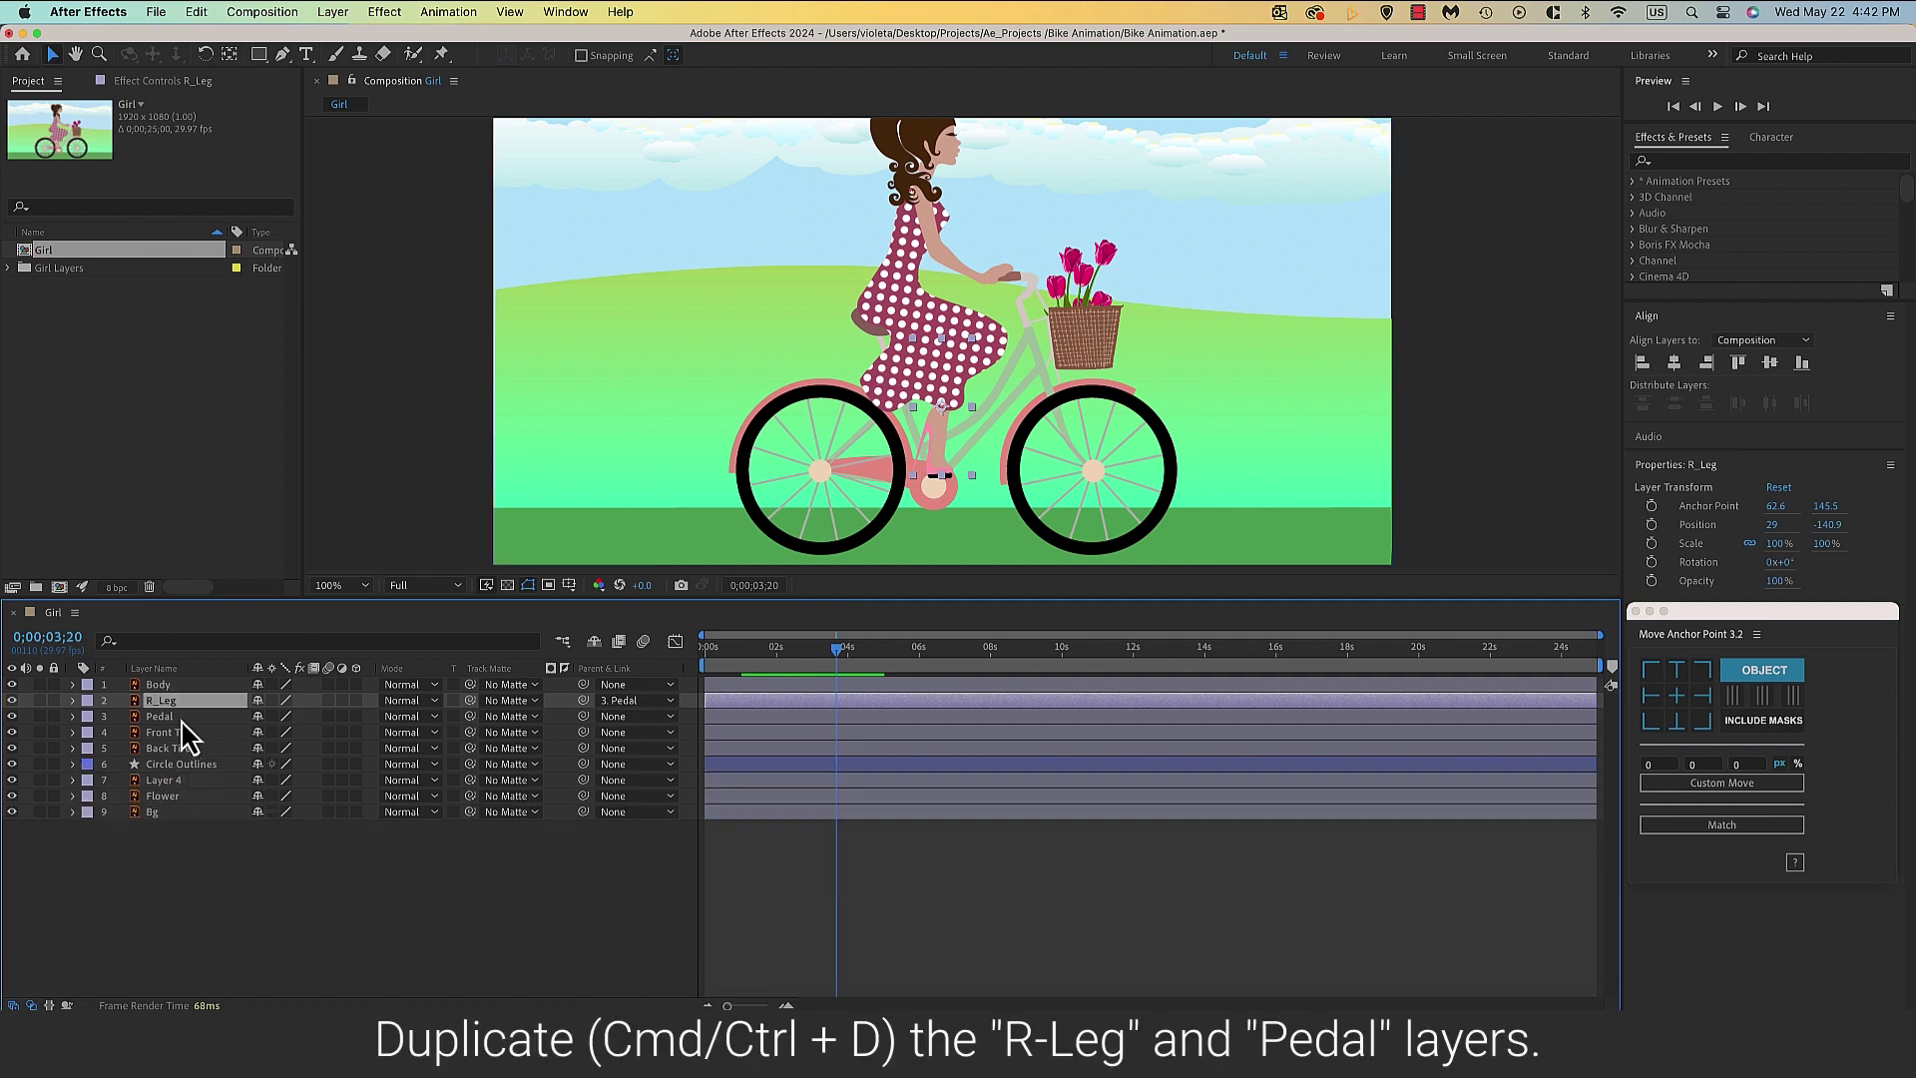
{"action": "left_click", "coordinate": [184, 718], "text": "shift"}
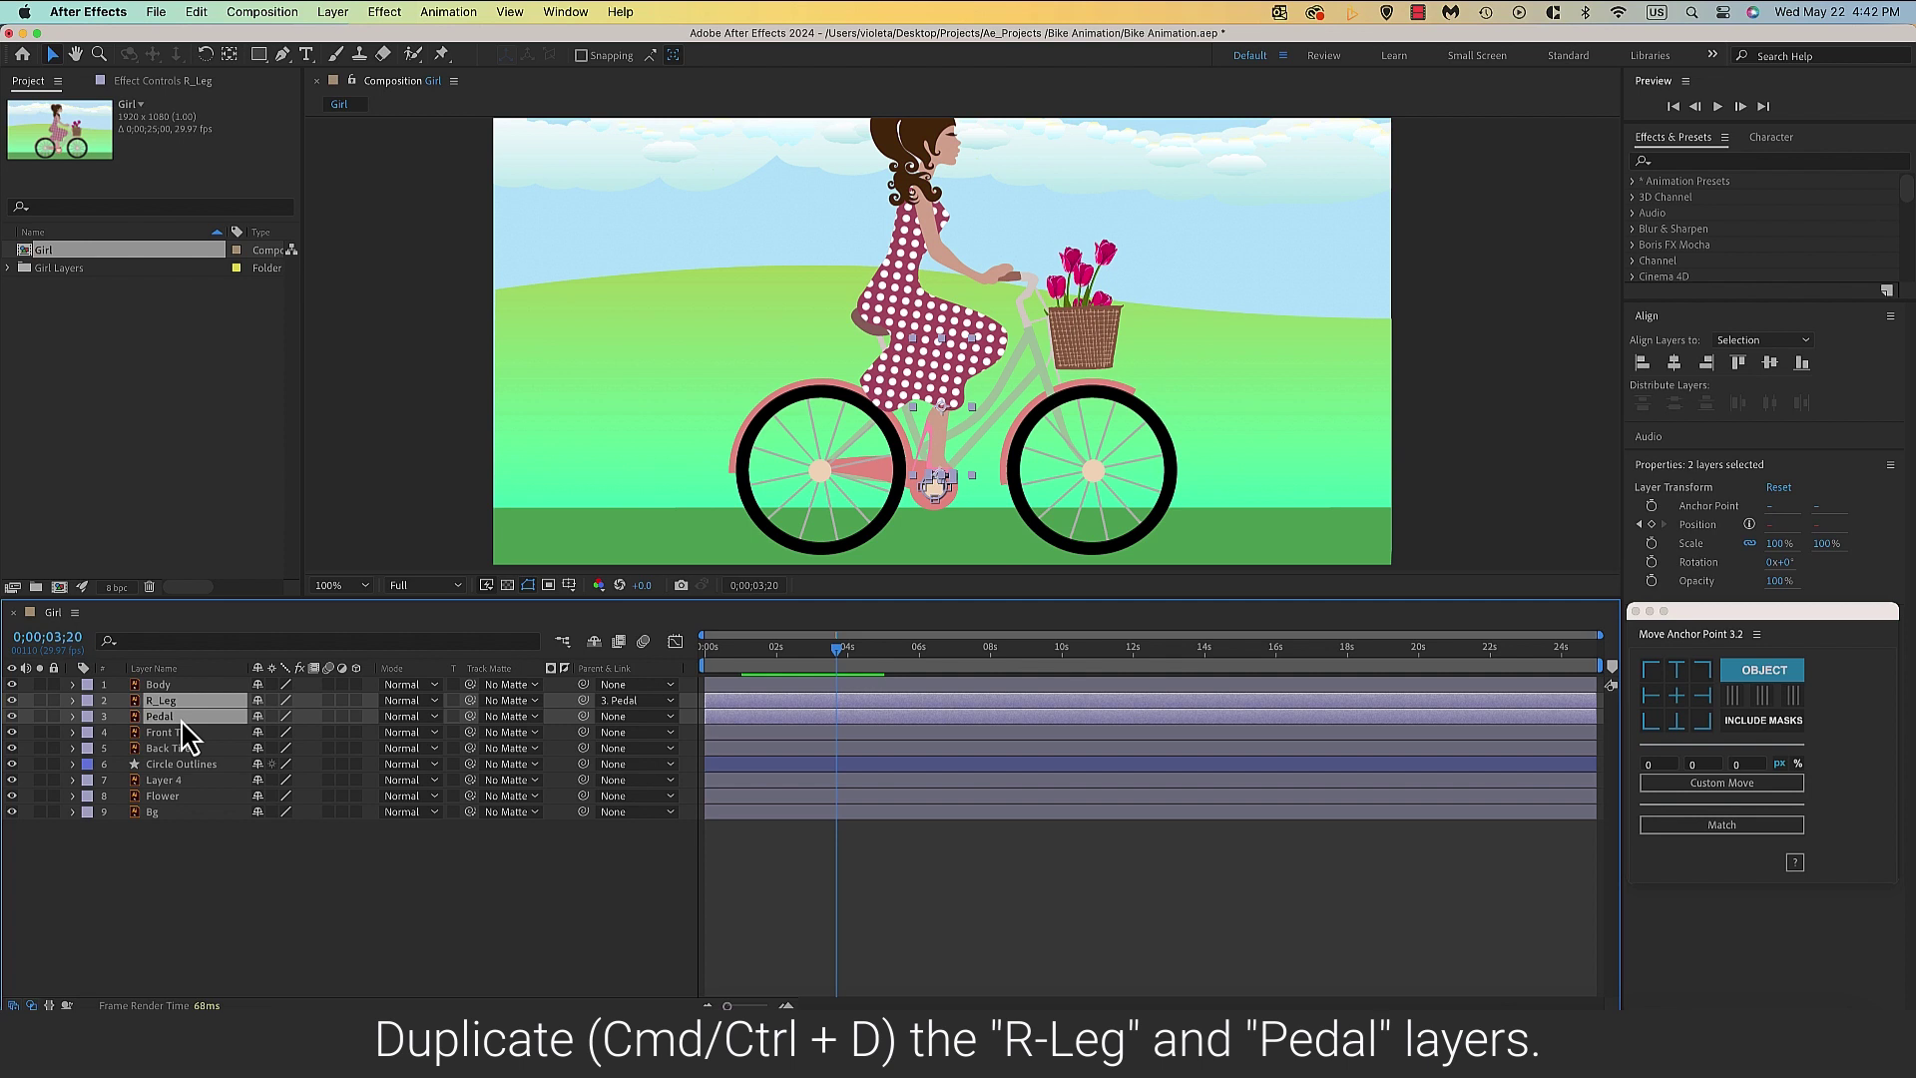
{"action": "key", "text": "cmd+d"}
{"action": "left_click_drag", "start_coordinate": [182, 739], "coordinate": [181, 842]}
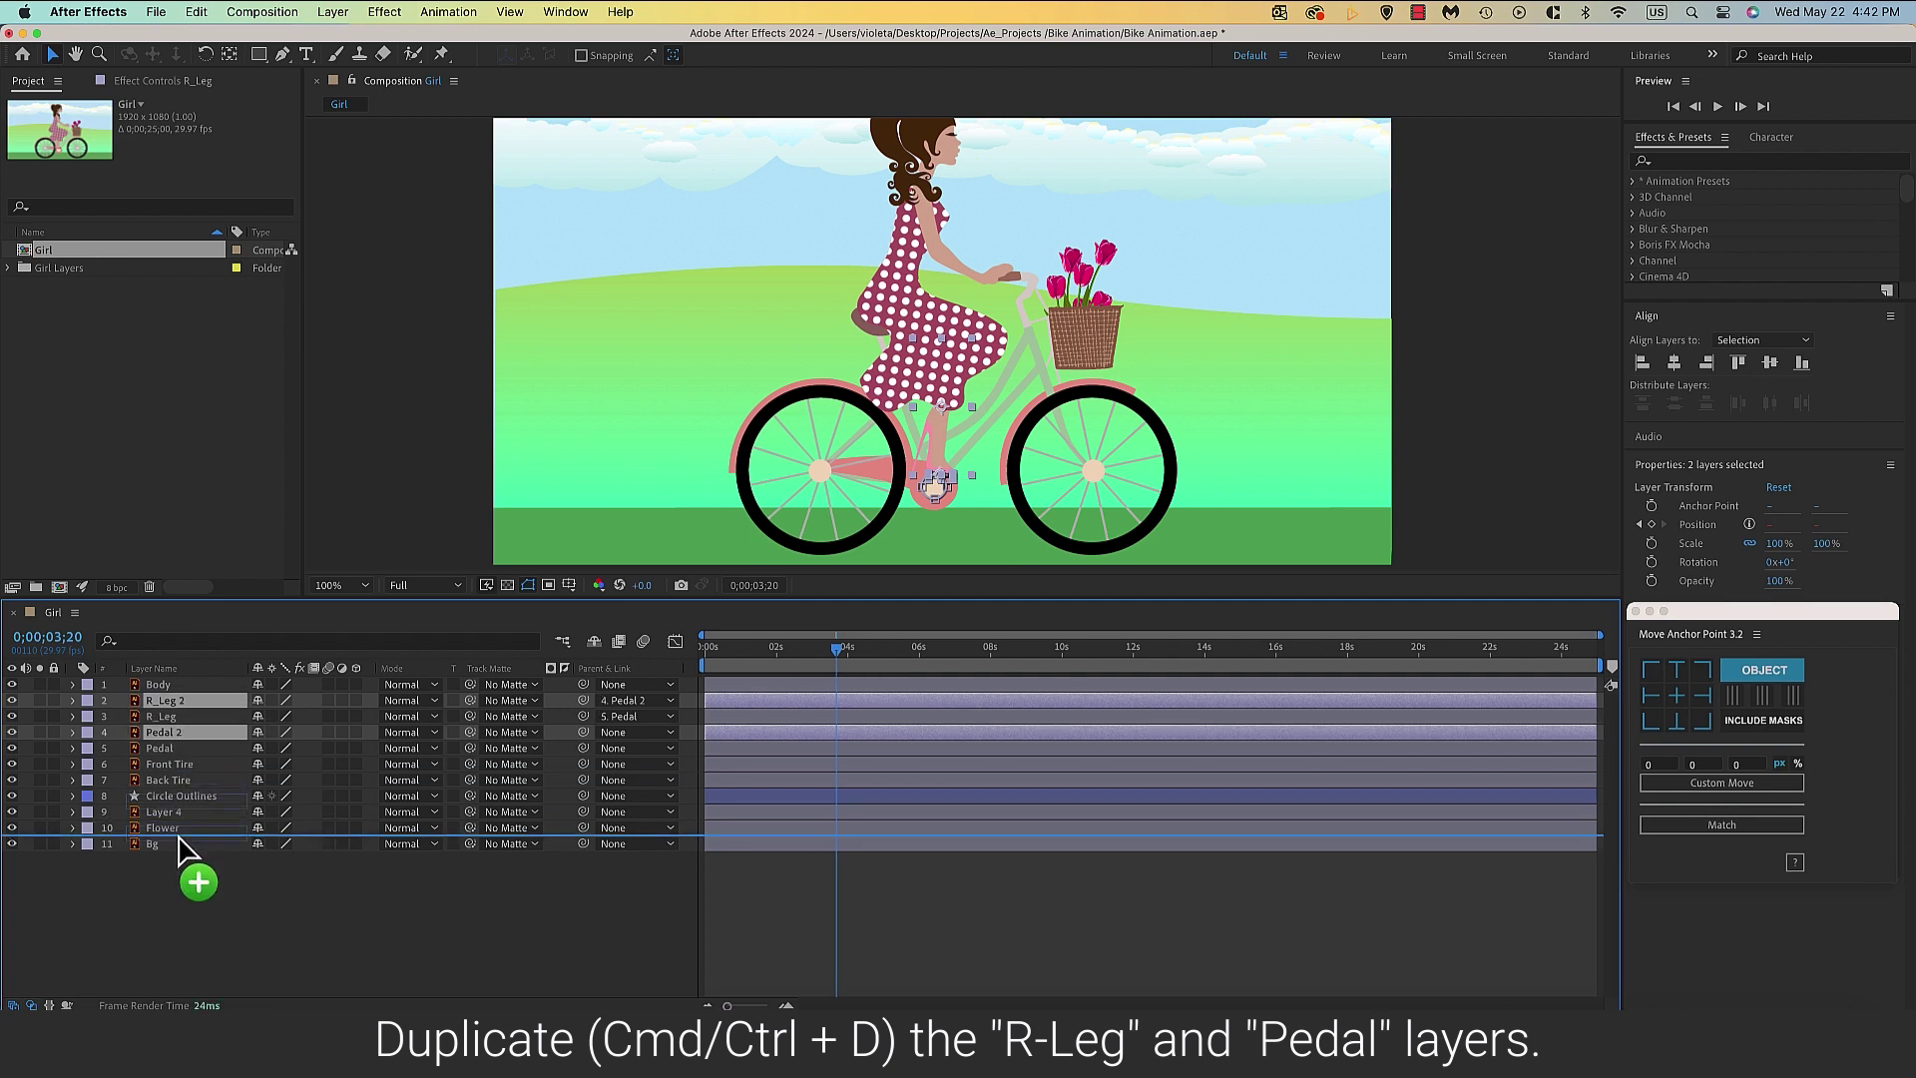
Rename the R_Leg 2 copy to L_Leg.
{"action": "left_click", "coordinate": [187, 903]}
{"action": "left_click", "coordinate": [168, 815]}
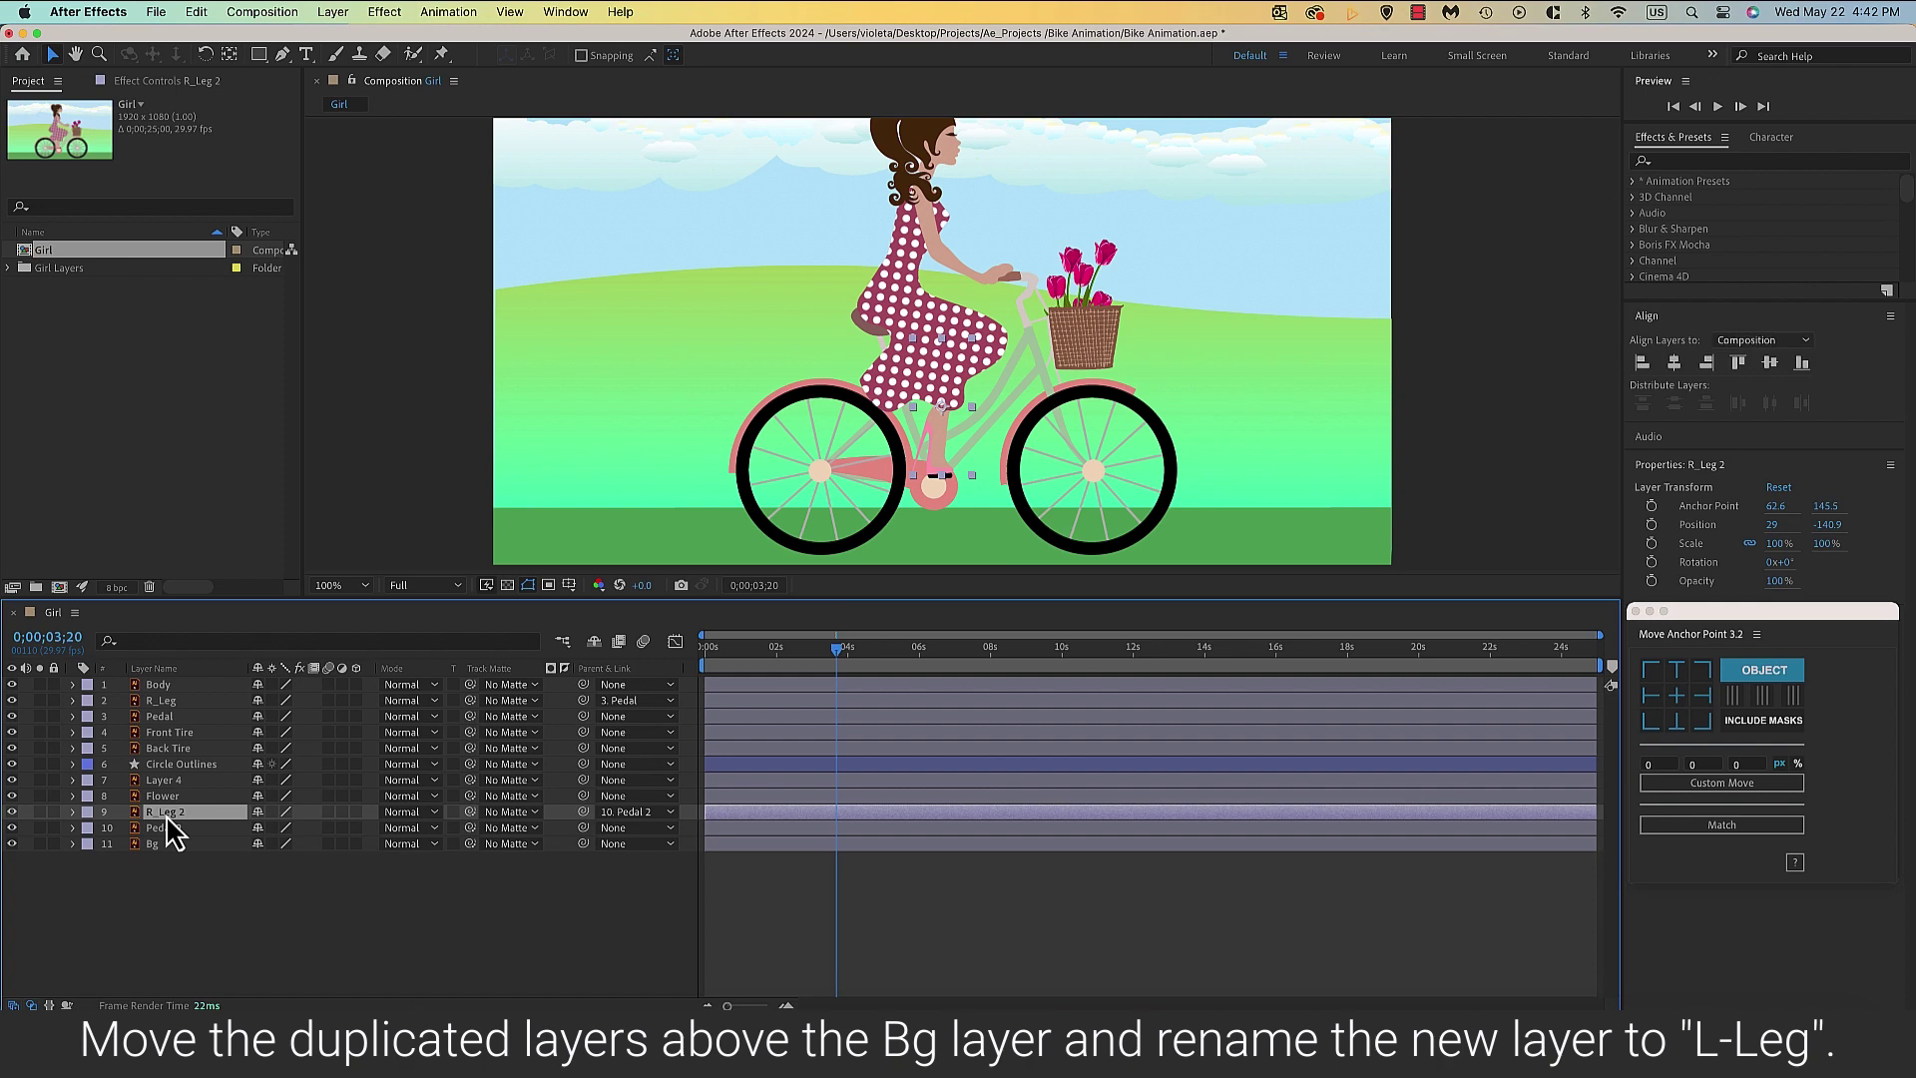
{"action": "right_click", "coordinate": [167, 817]}
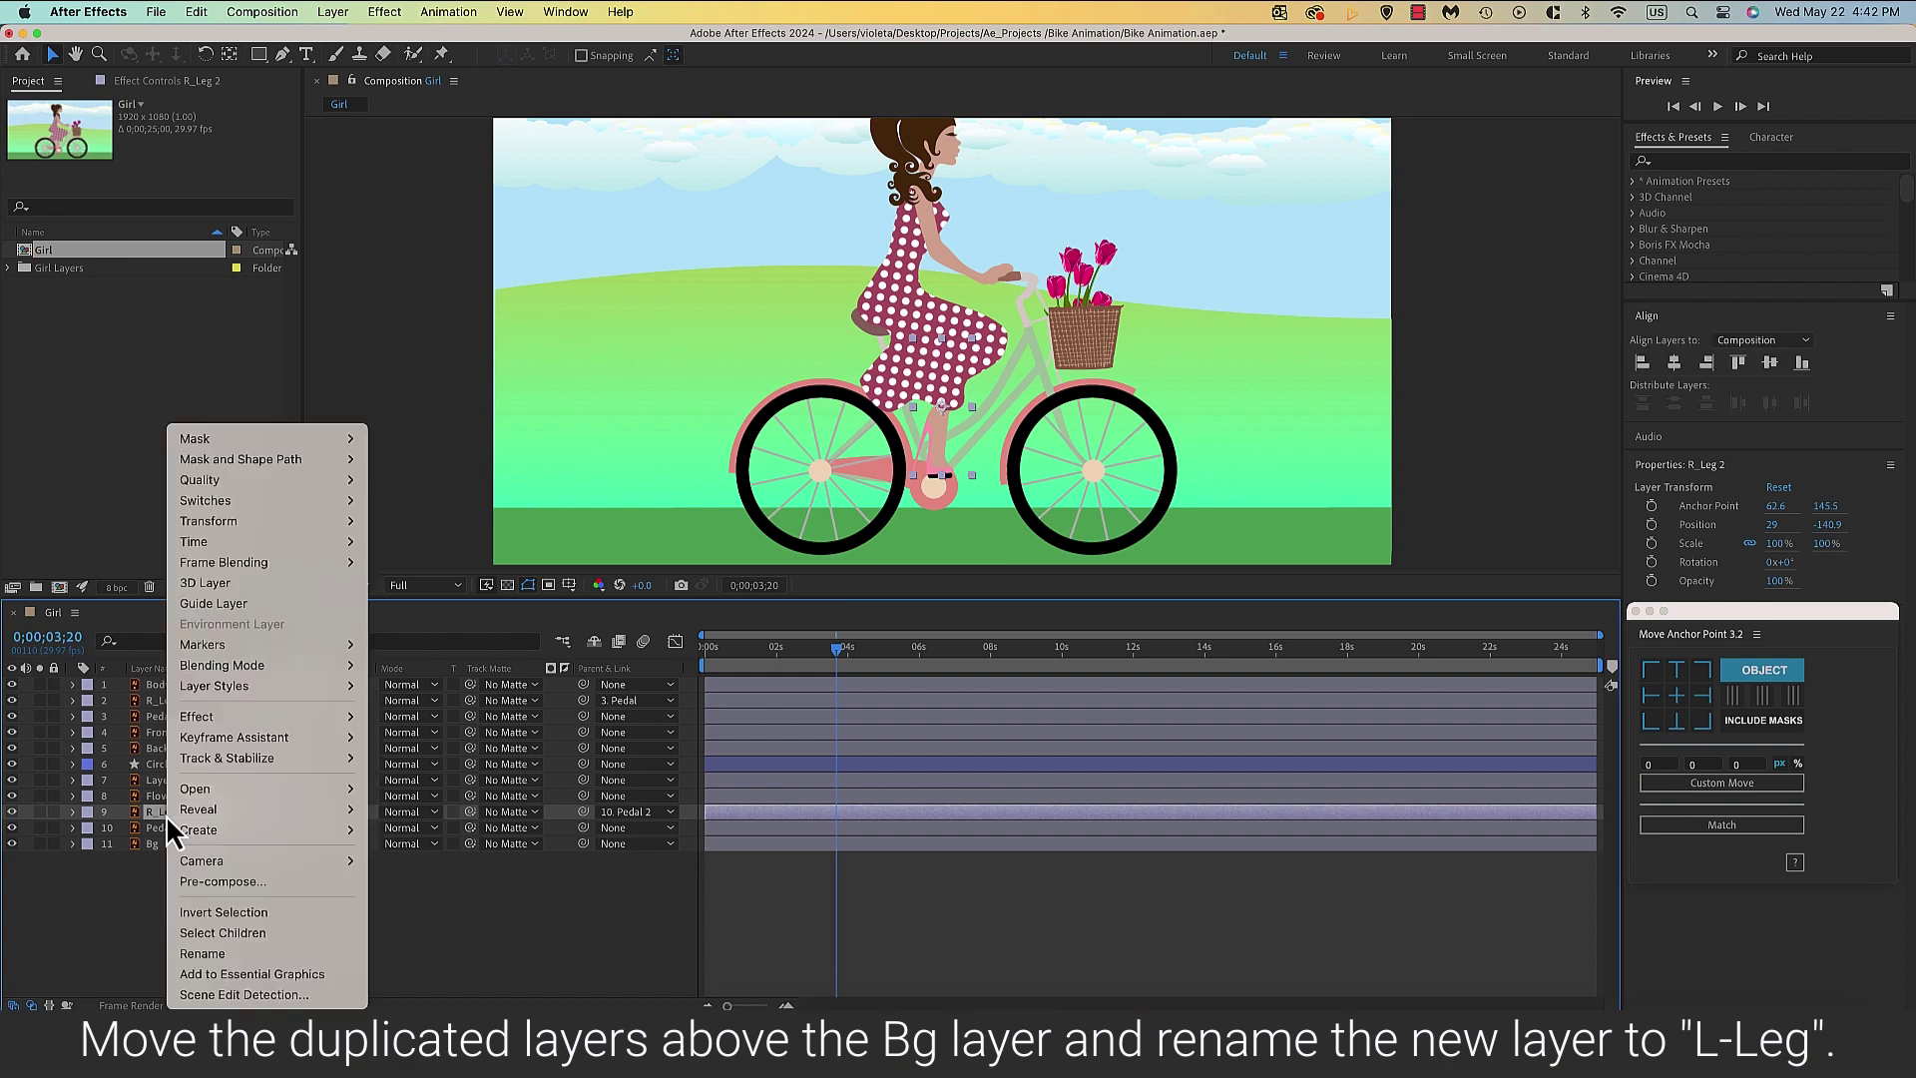
{"action": "left_click", "coordinate": [248, 956]}
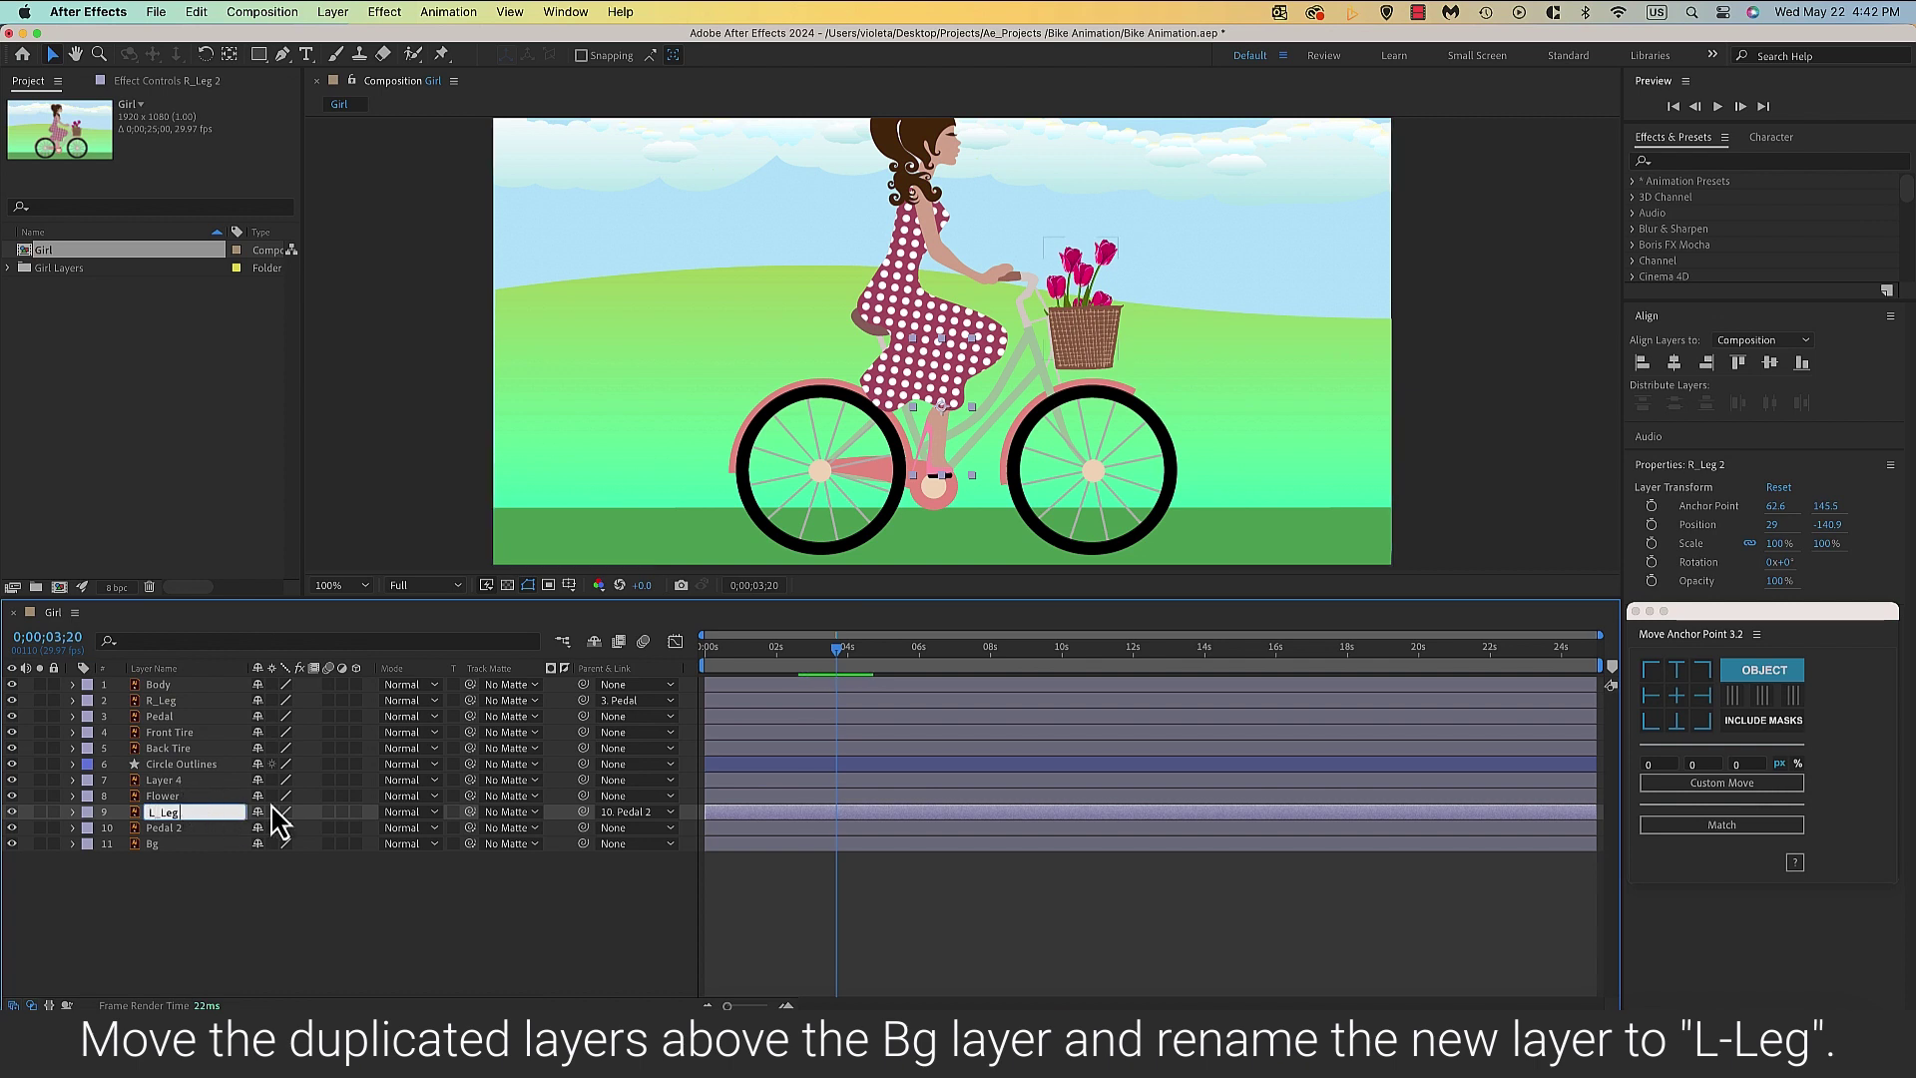
{"action": "left_click", "coordinate": [239, 903]}
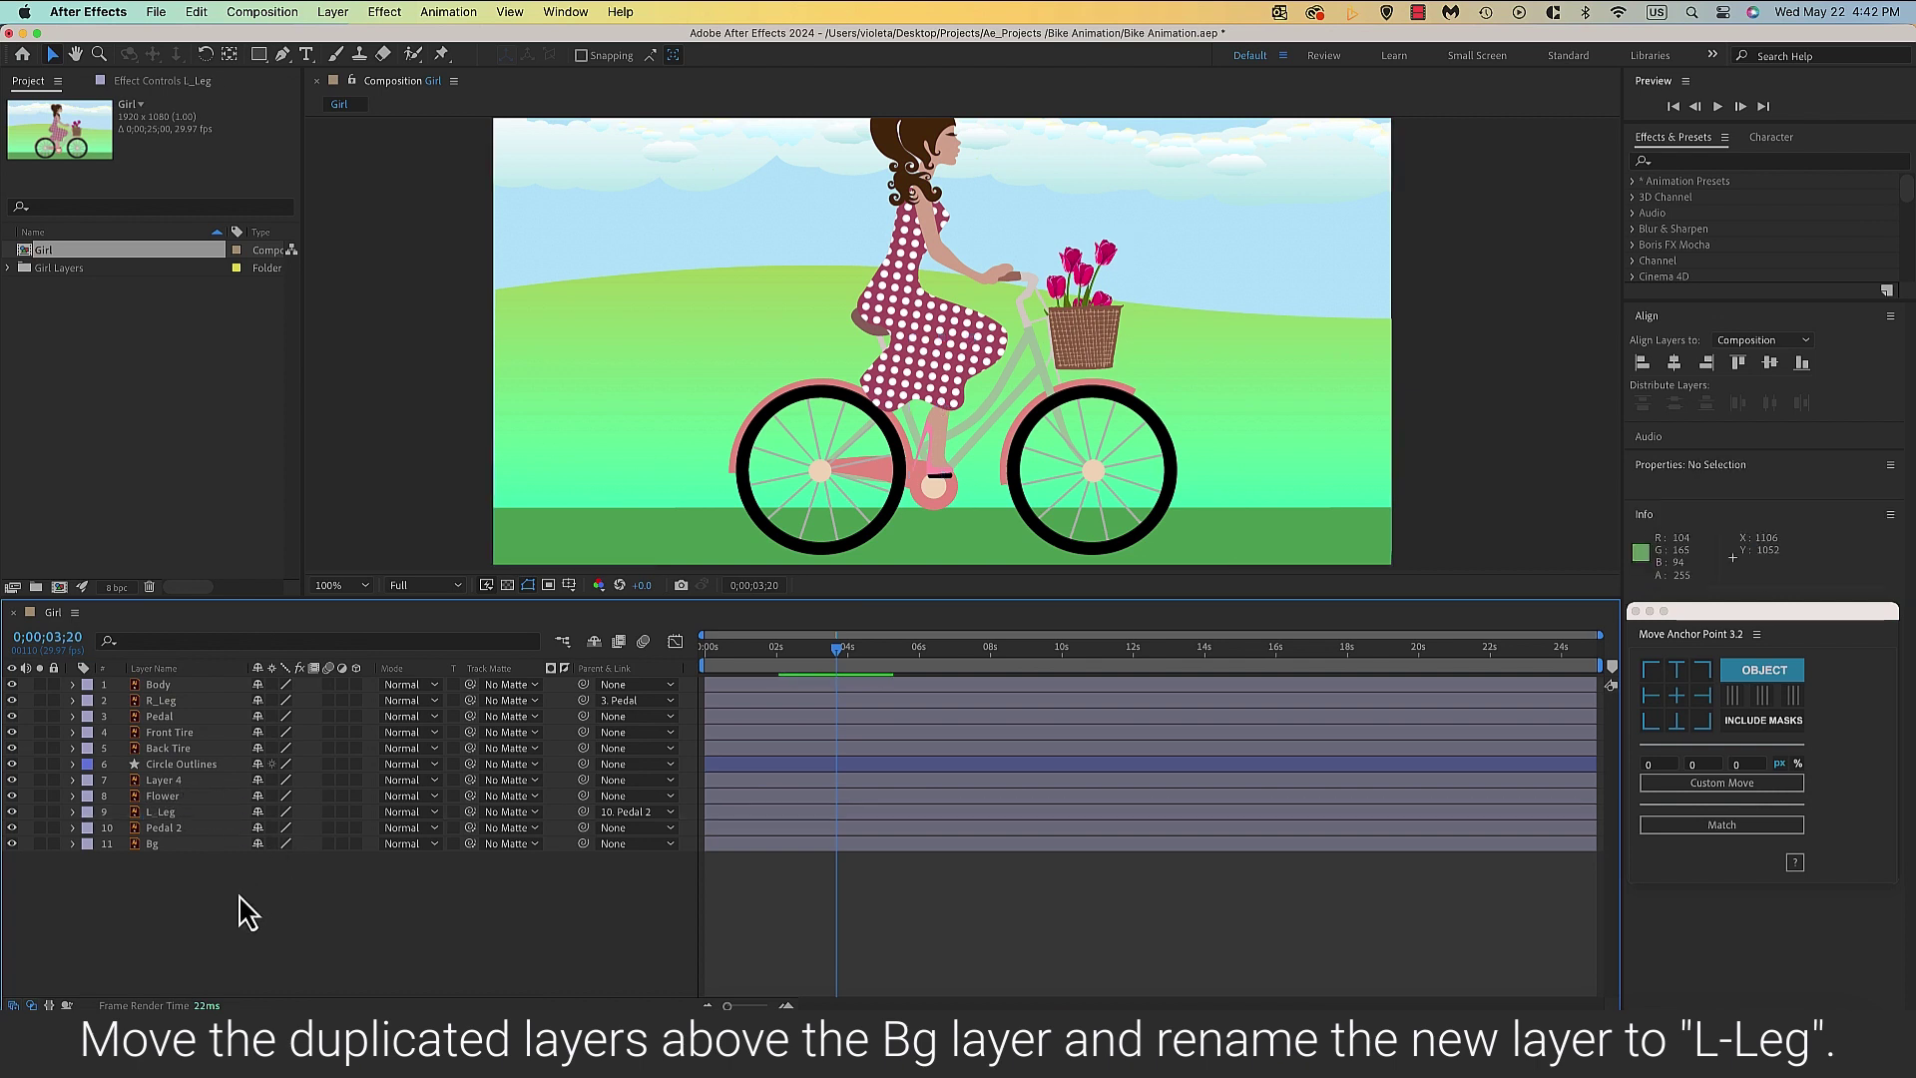
{"action": "left_click", "coordinate": [197, 828]}
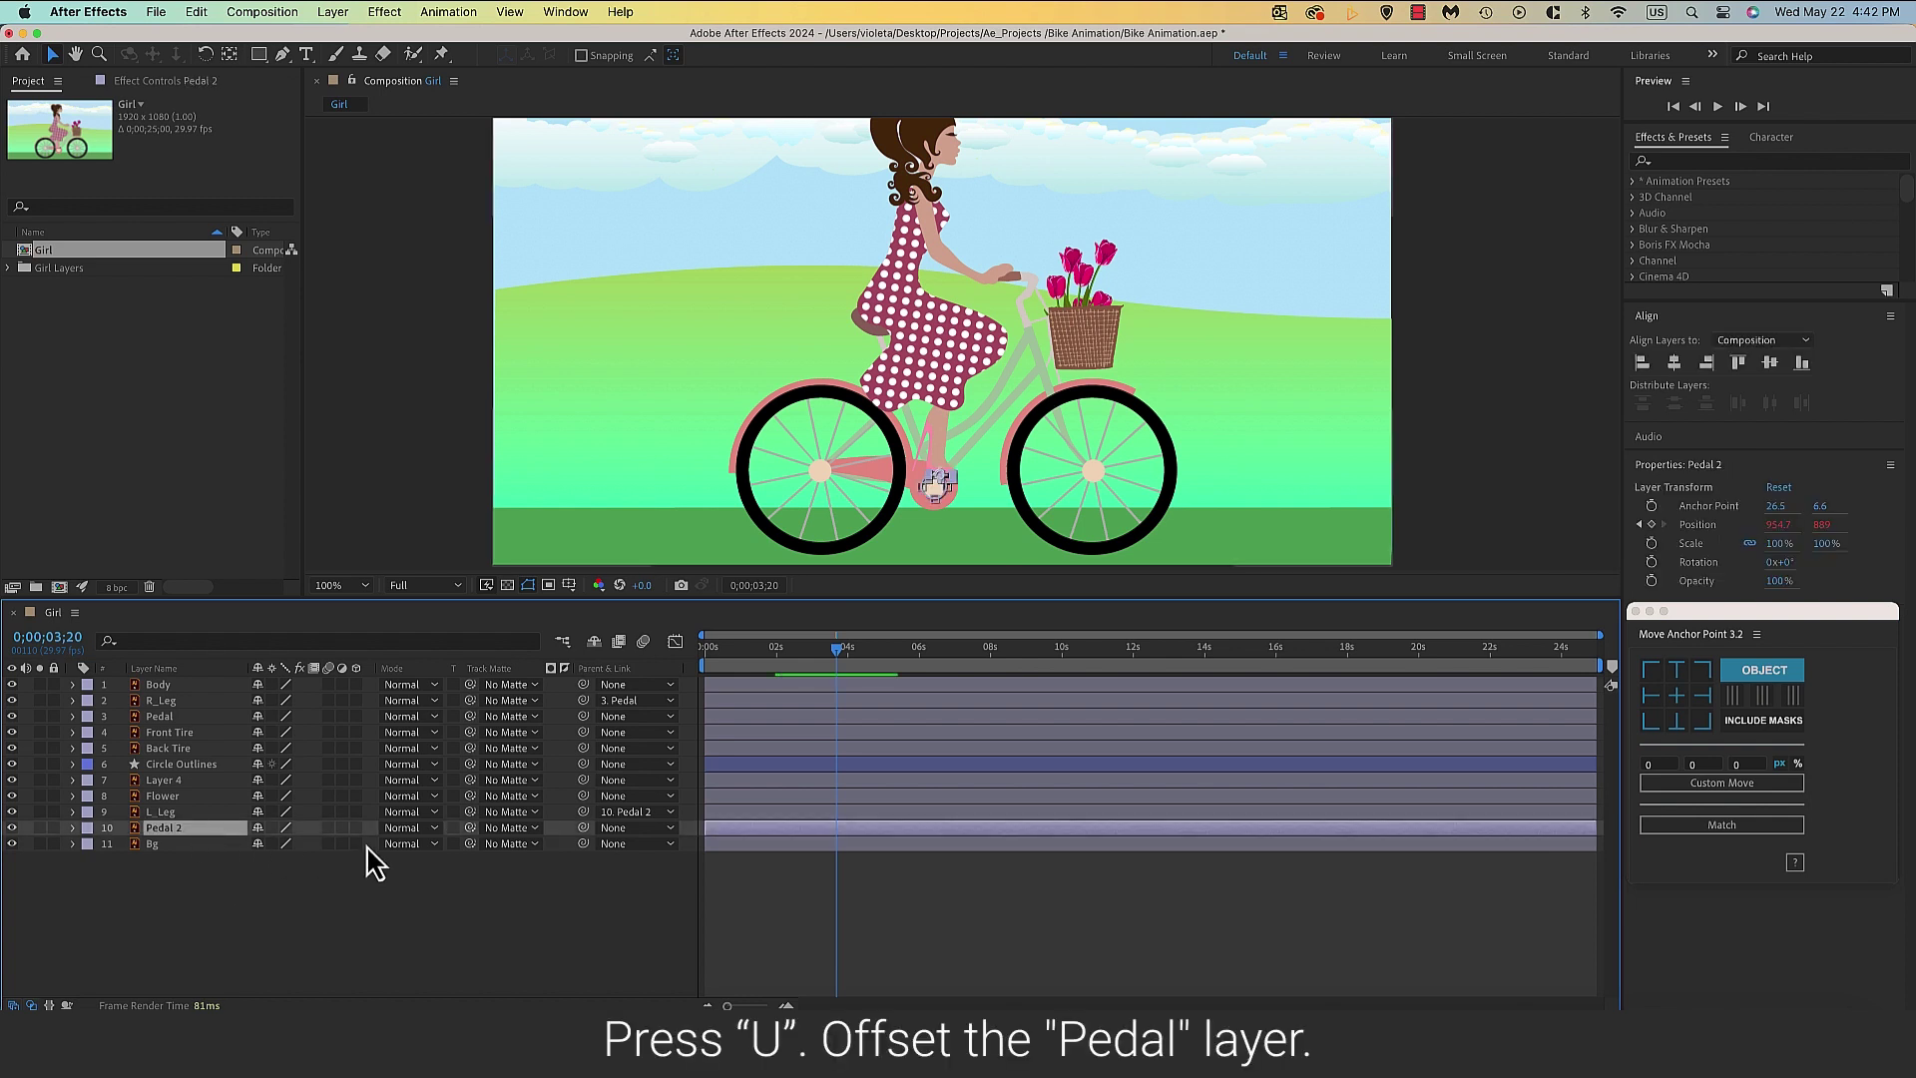
Shift Pedal 2's Position keyframes earlier and preview both pedals turning out of step.
{"action": "key", "text": "u"}
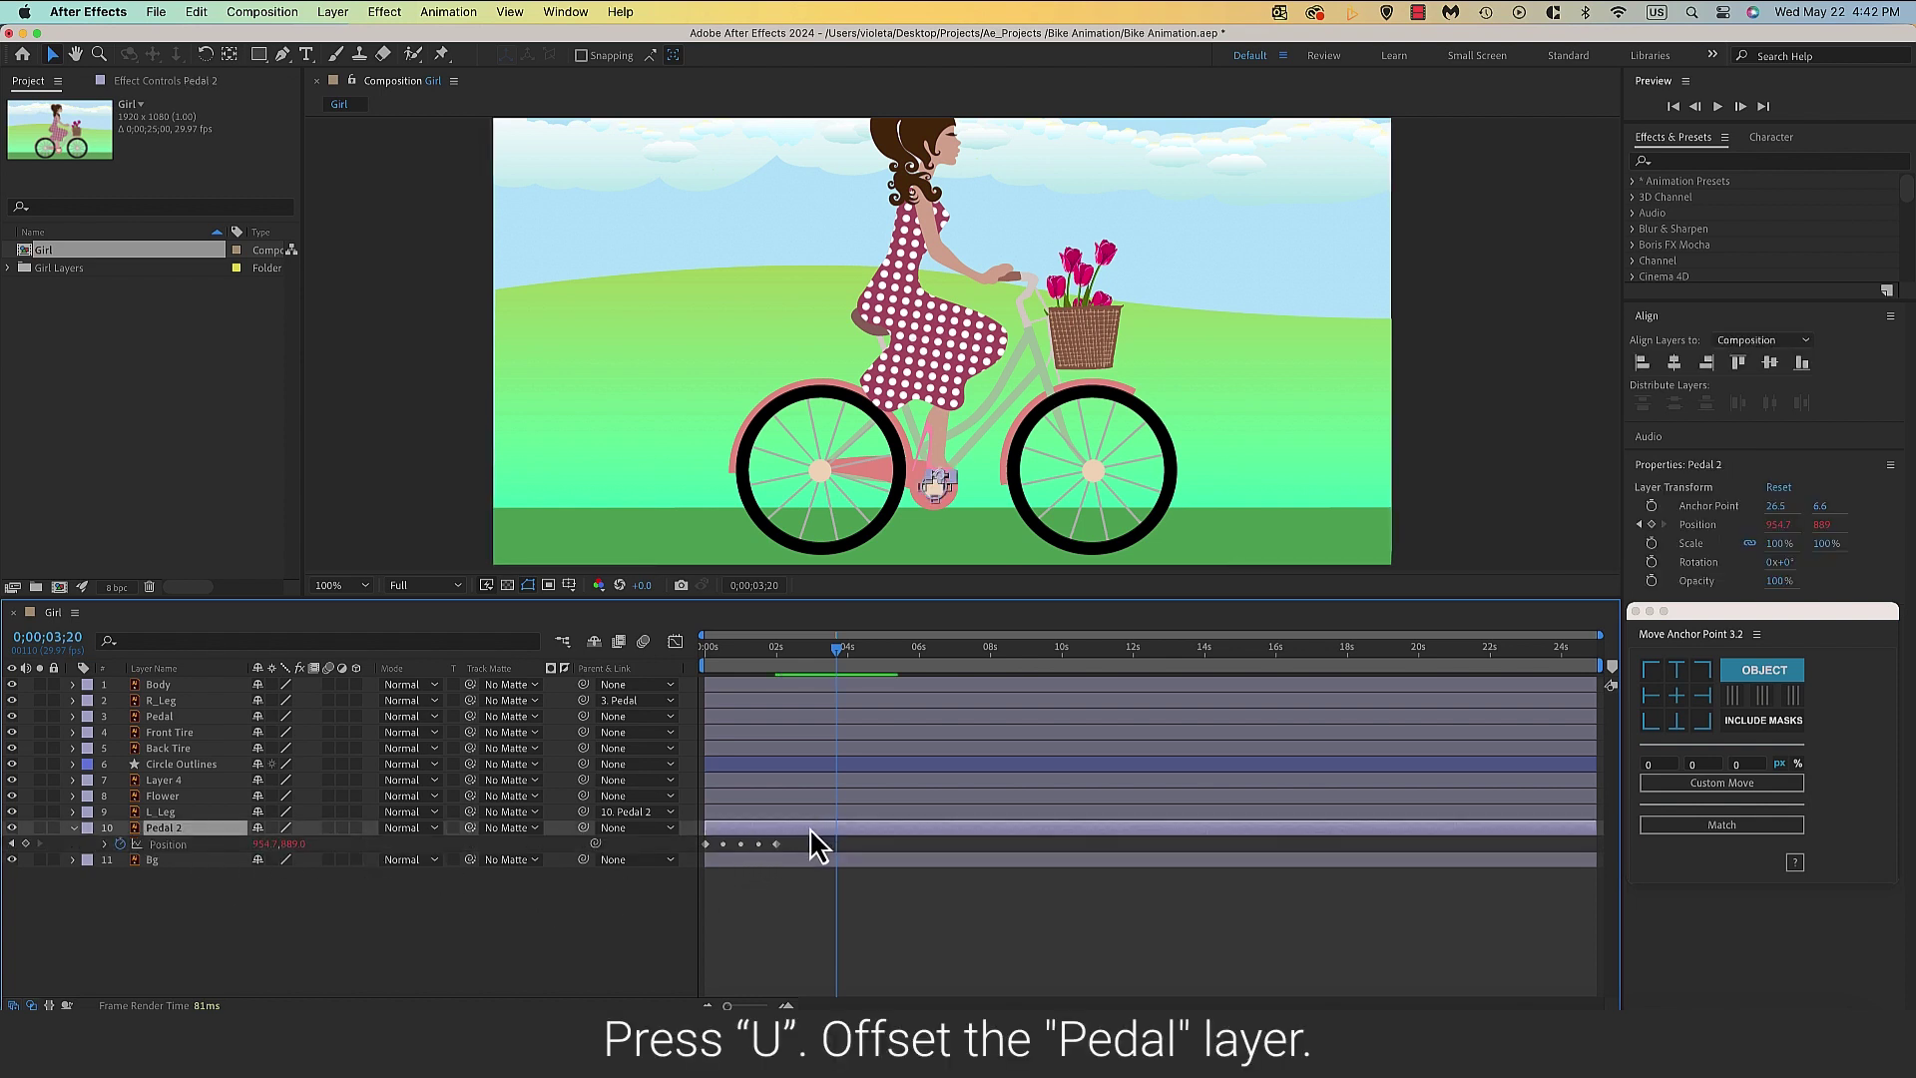
{"action": "left_click_drag", "start_coordinate": [810, 829], "coordinate": [790, 828]}
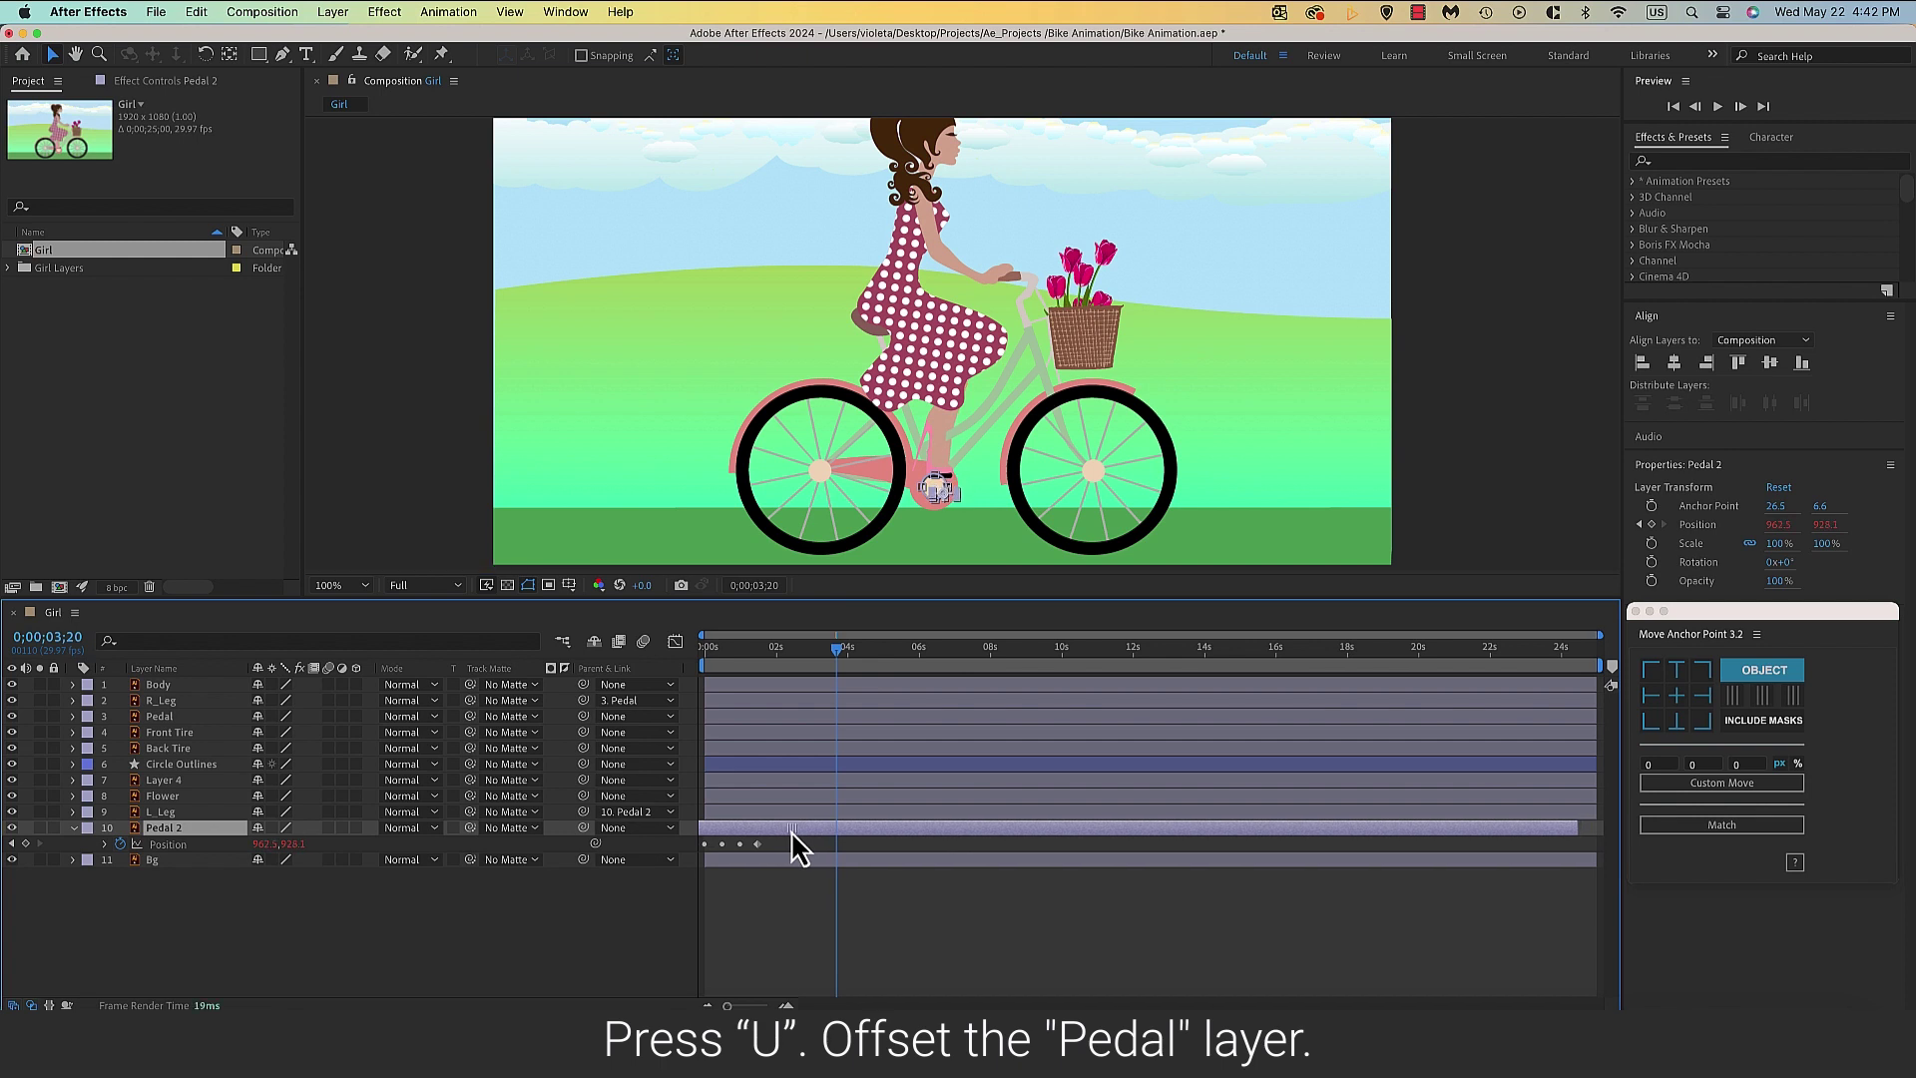
{"action": "left_click", "coordinate": [577, 920]}
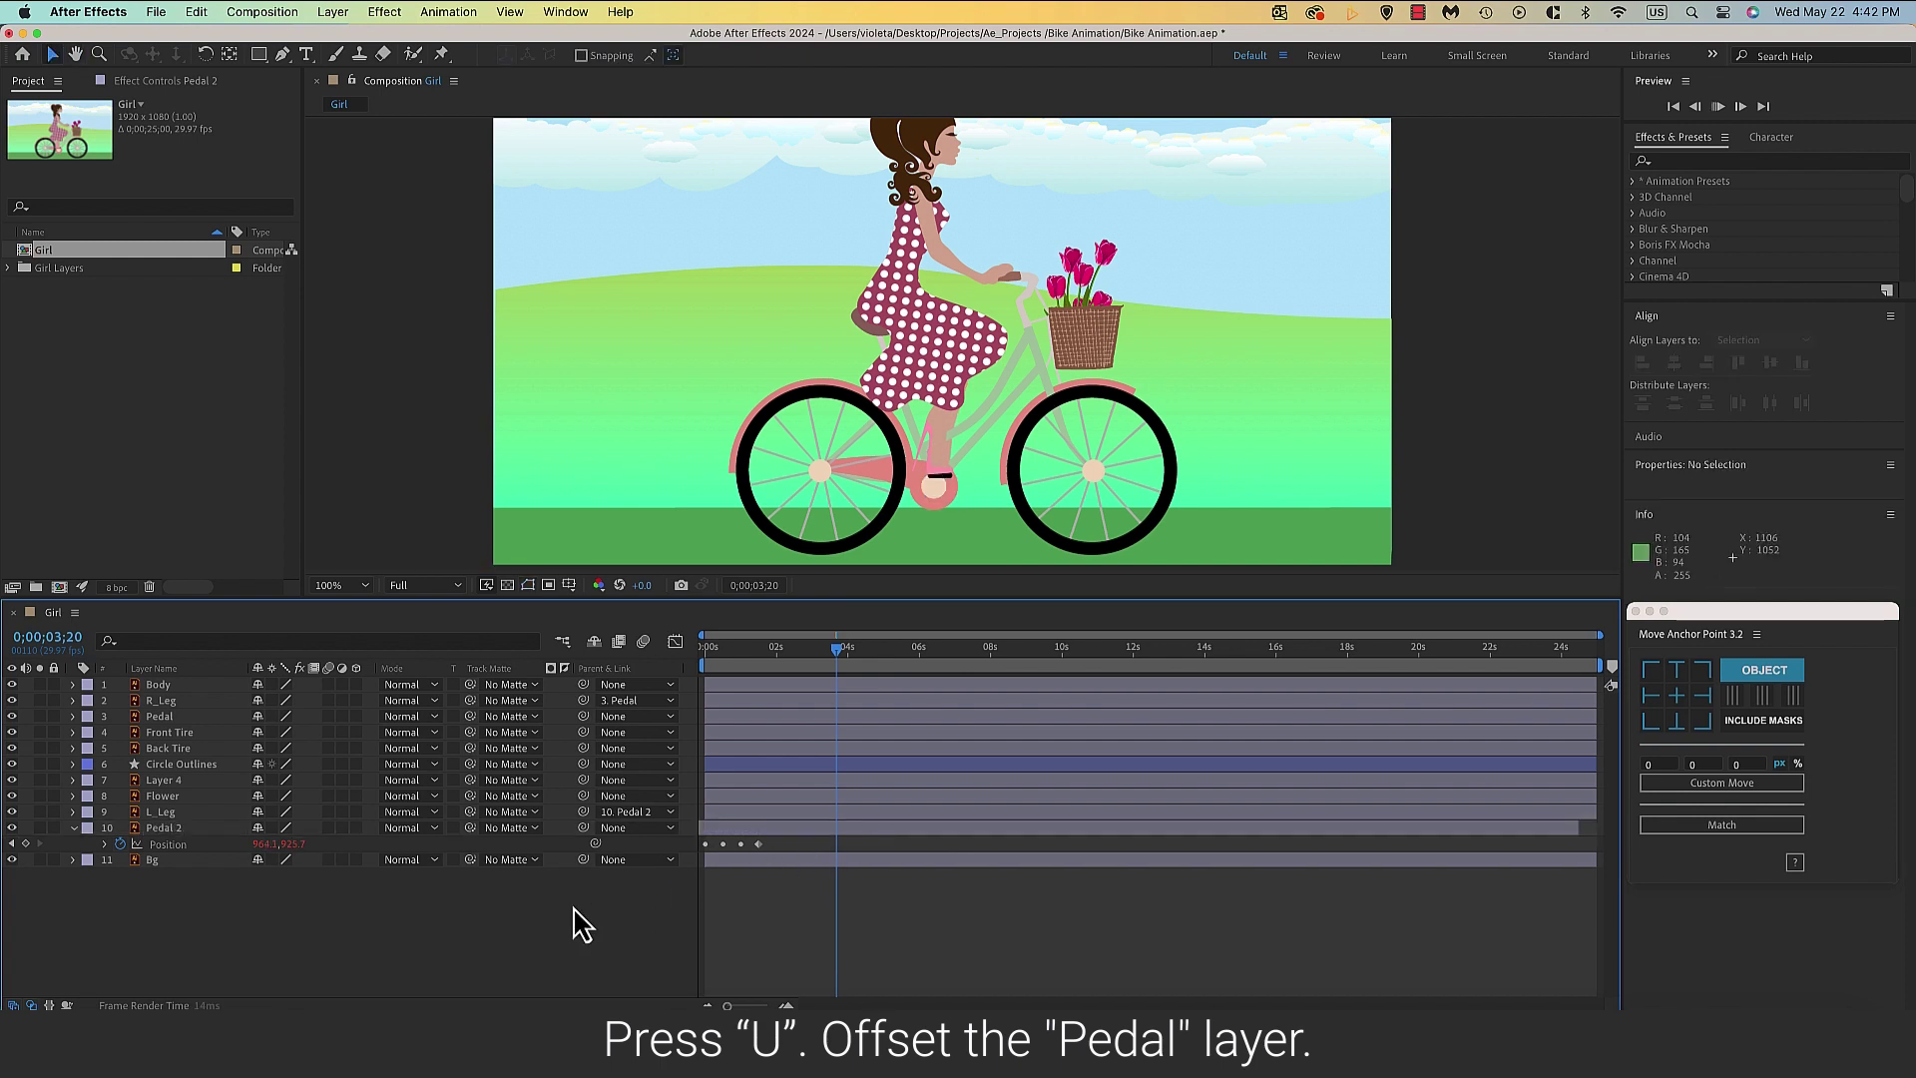
{"action": "key", "text": "space"}
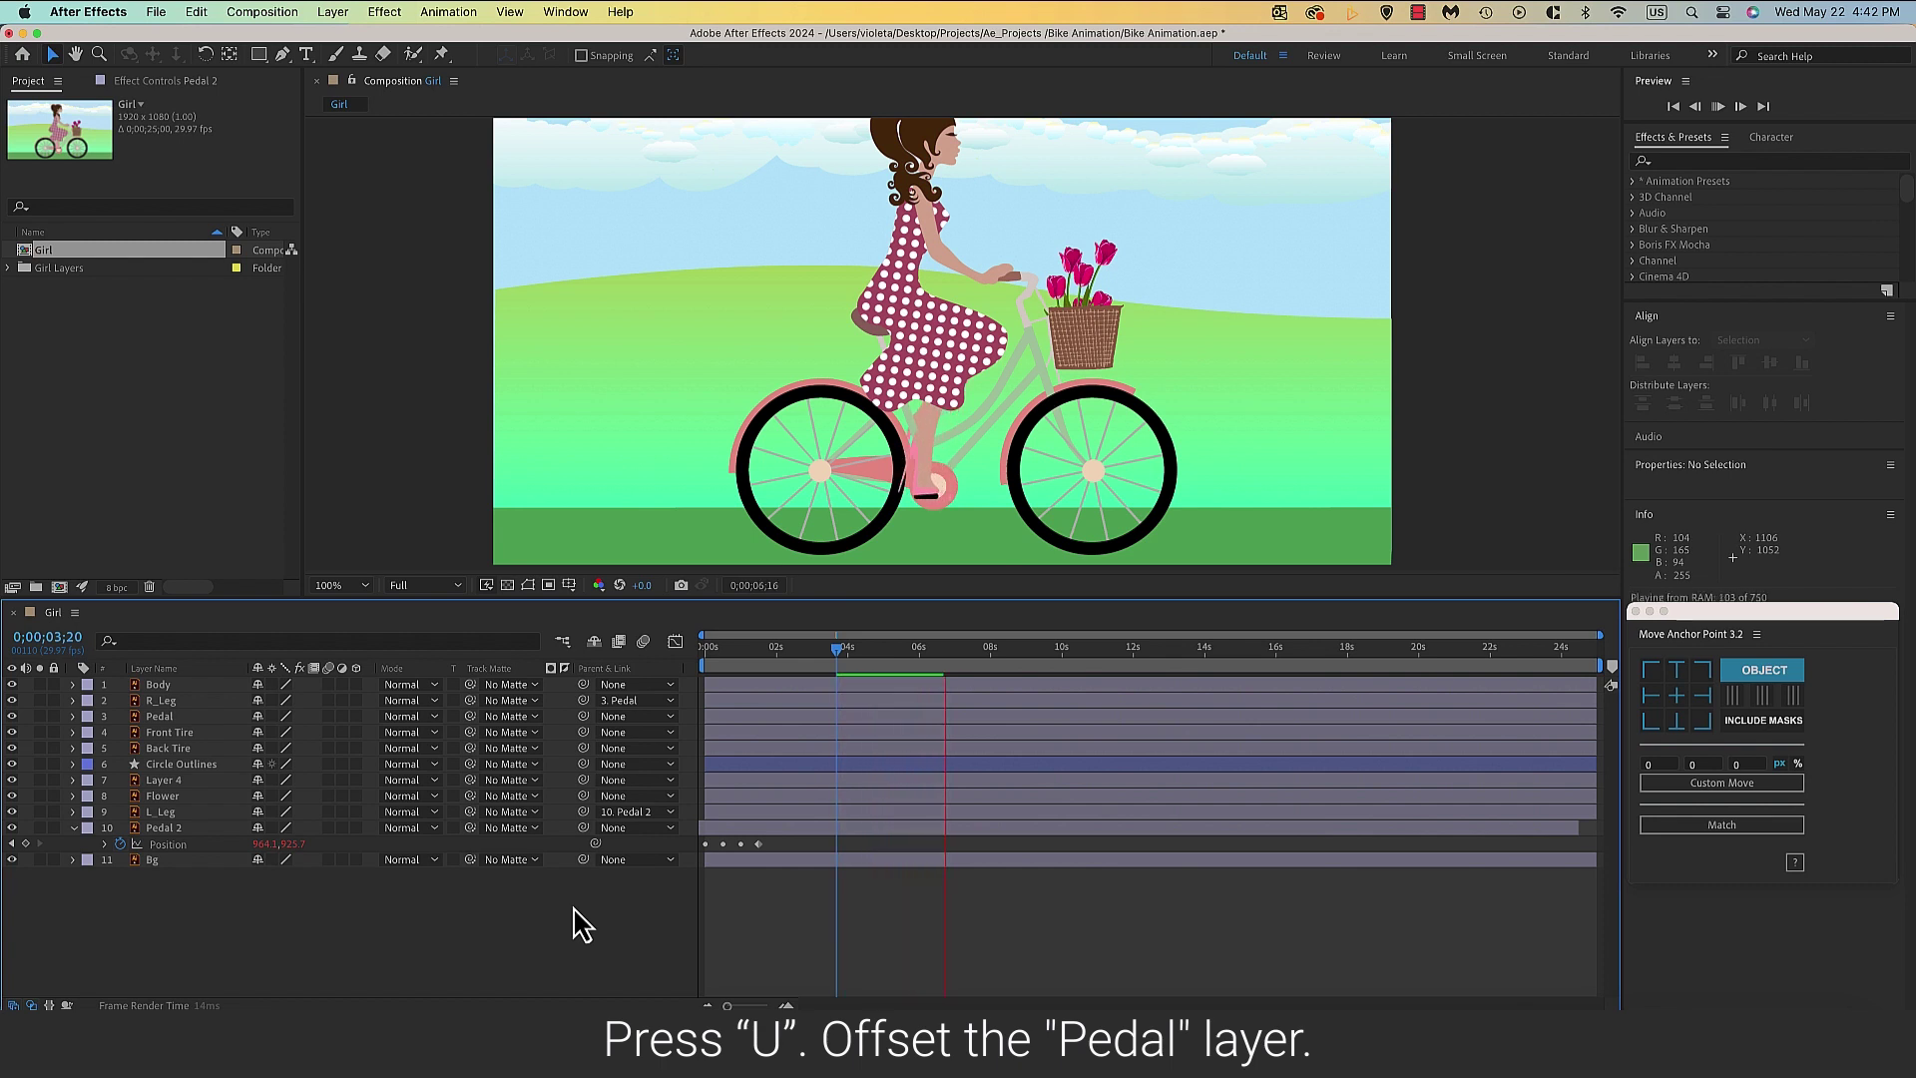
{"action": "key", "text": "space"}
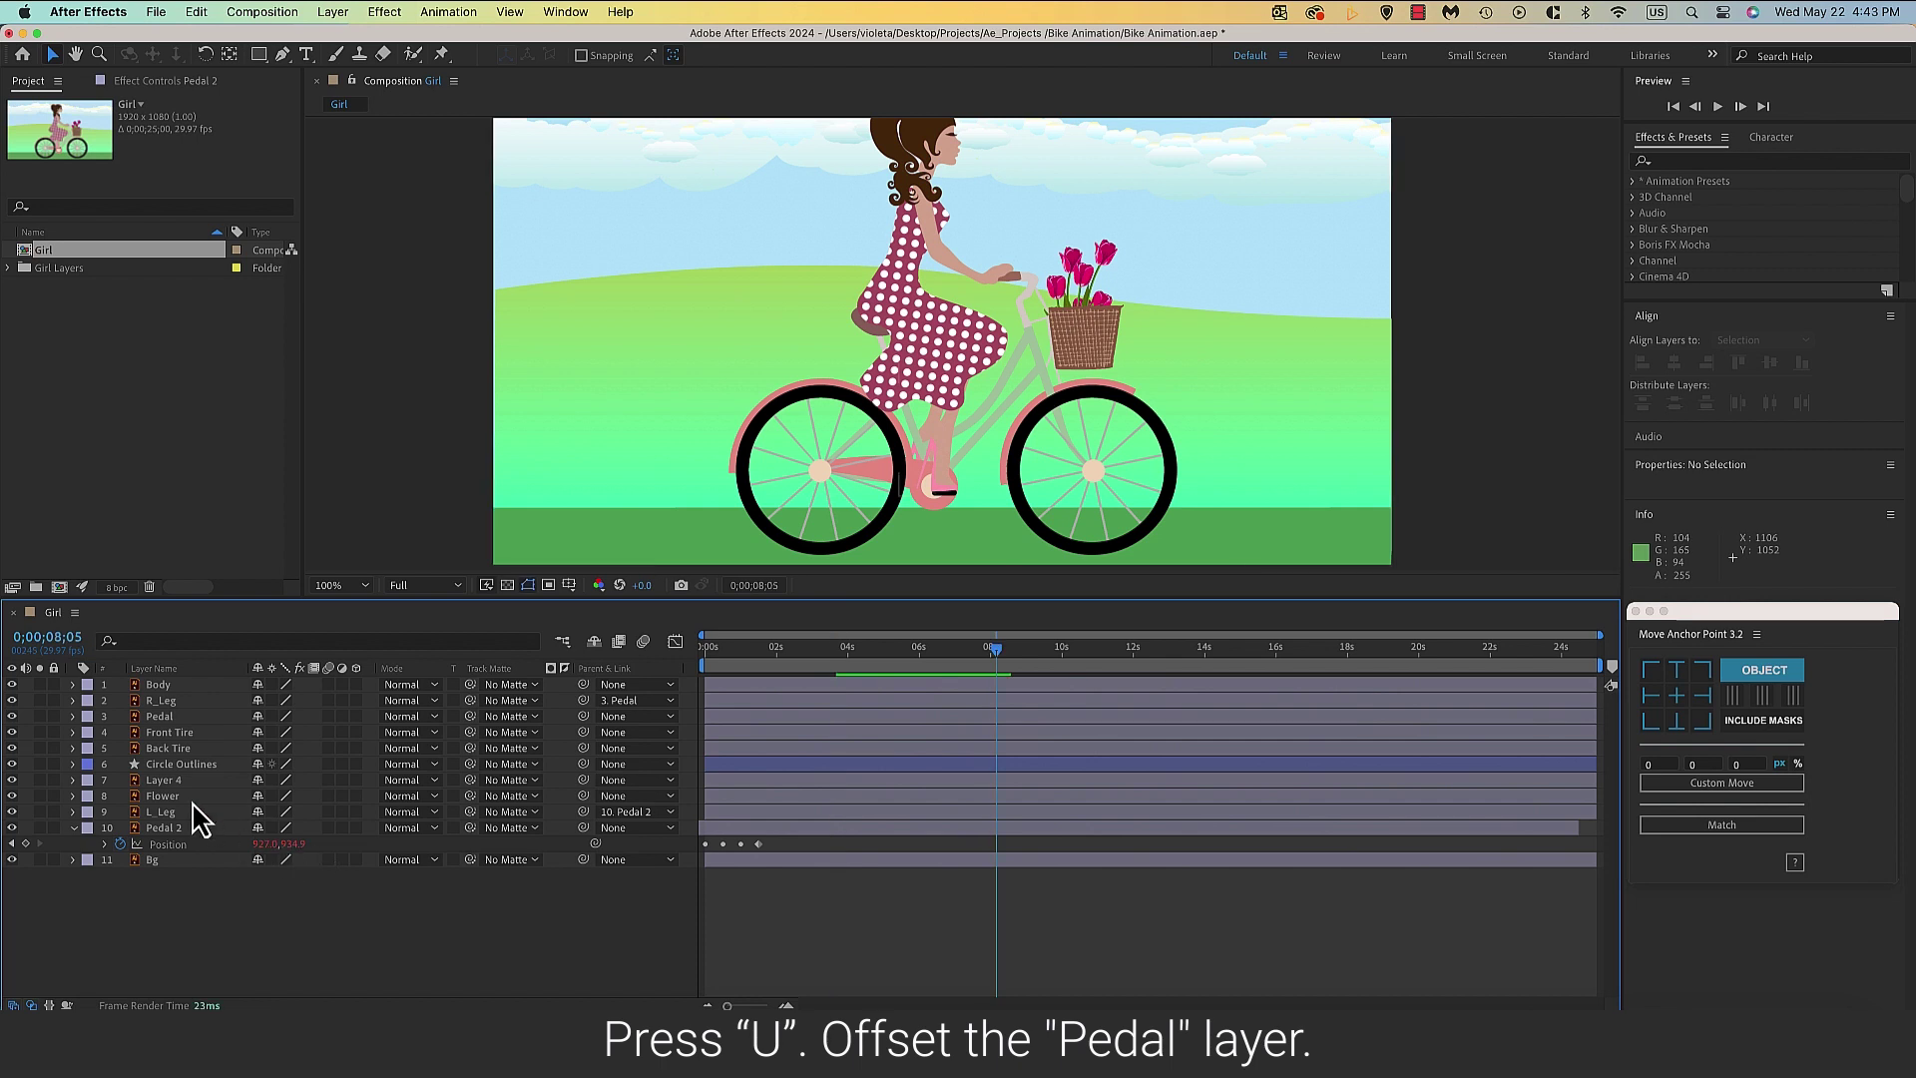
{"action": "left_click", "coordinate": [183, 736]}
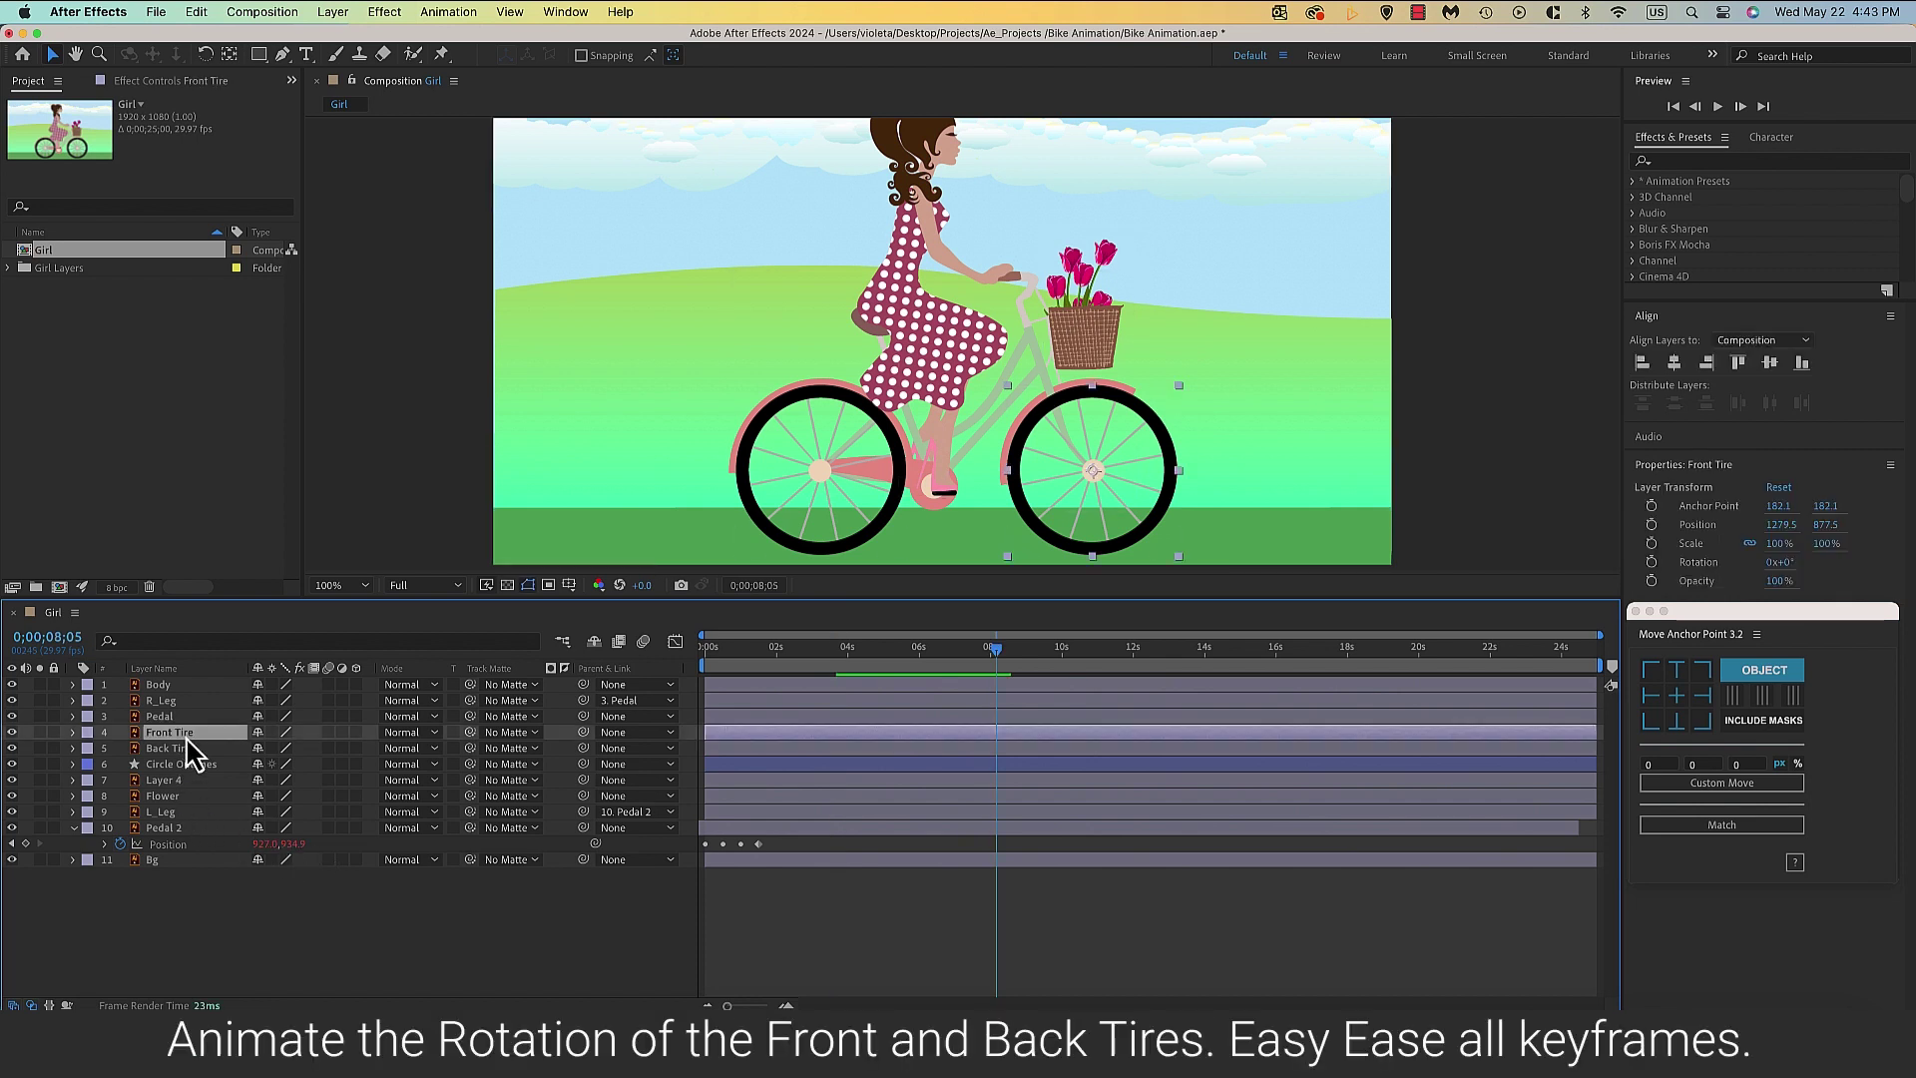
Set starting Rotation keyframes at 0s on both Front Tire and Back Tire.
{"action": "left_click", "coordinate": [183, 752], "text": "shift"}
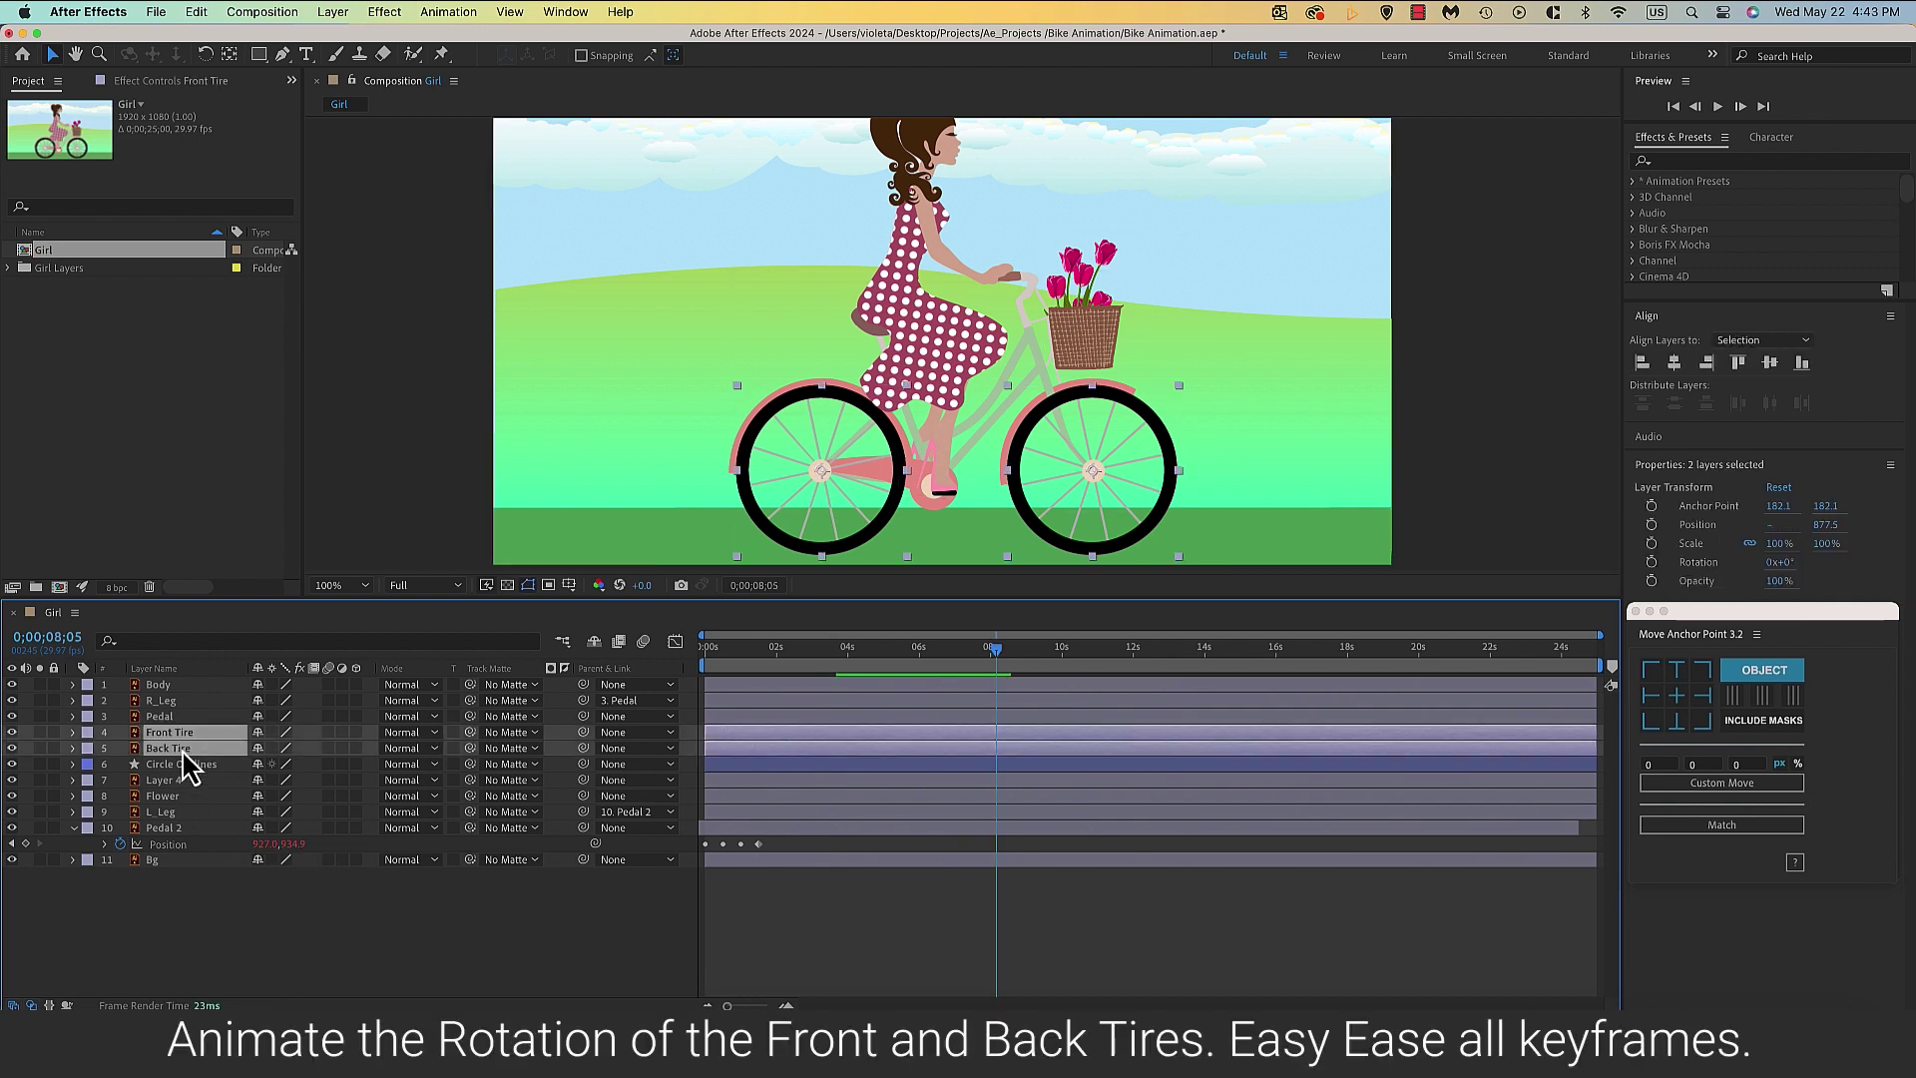
{"action": "key", "text": "r"}
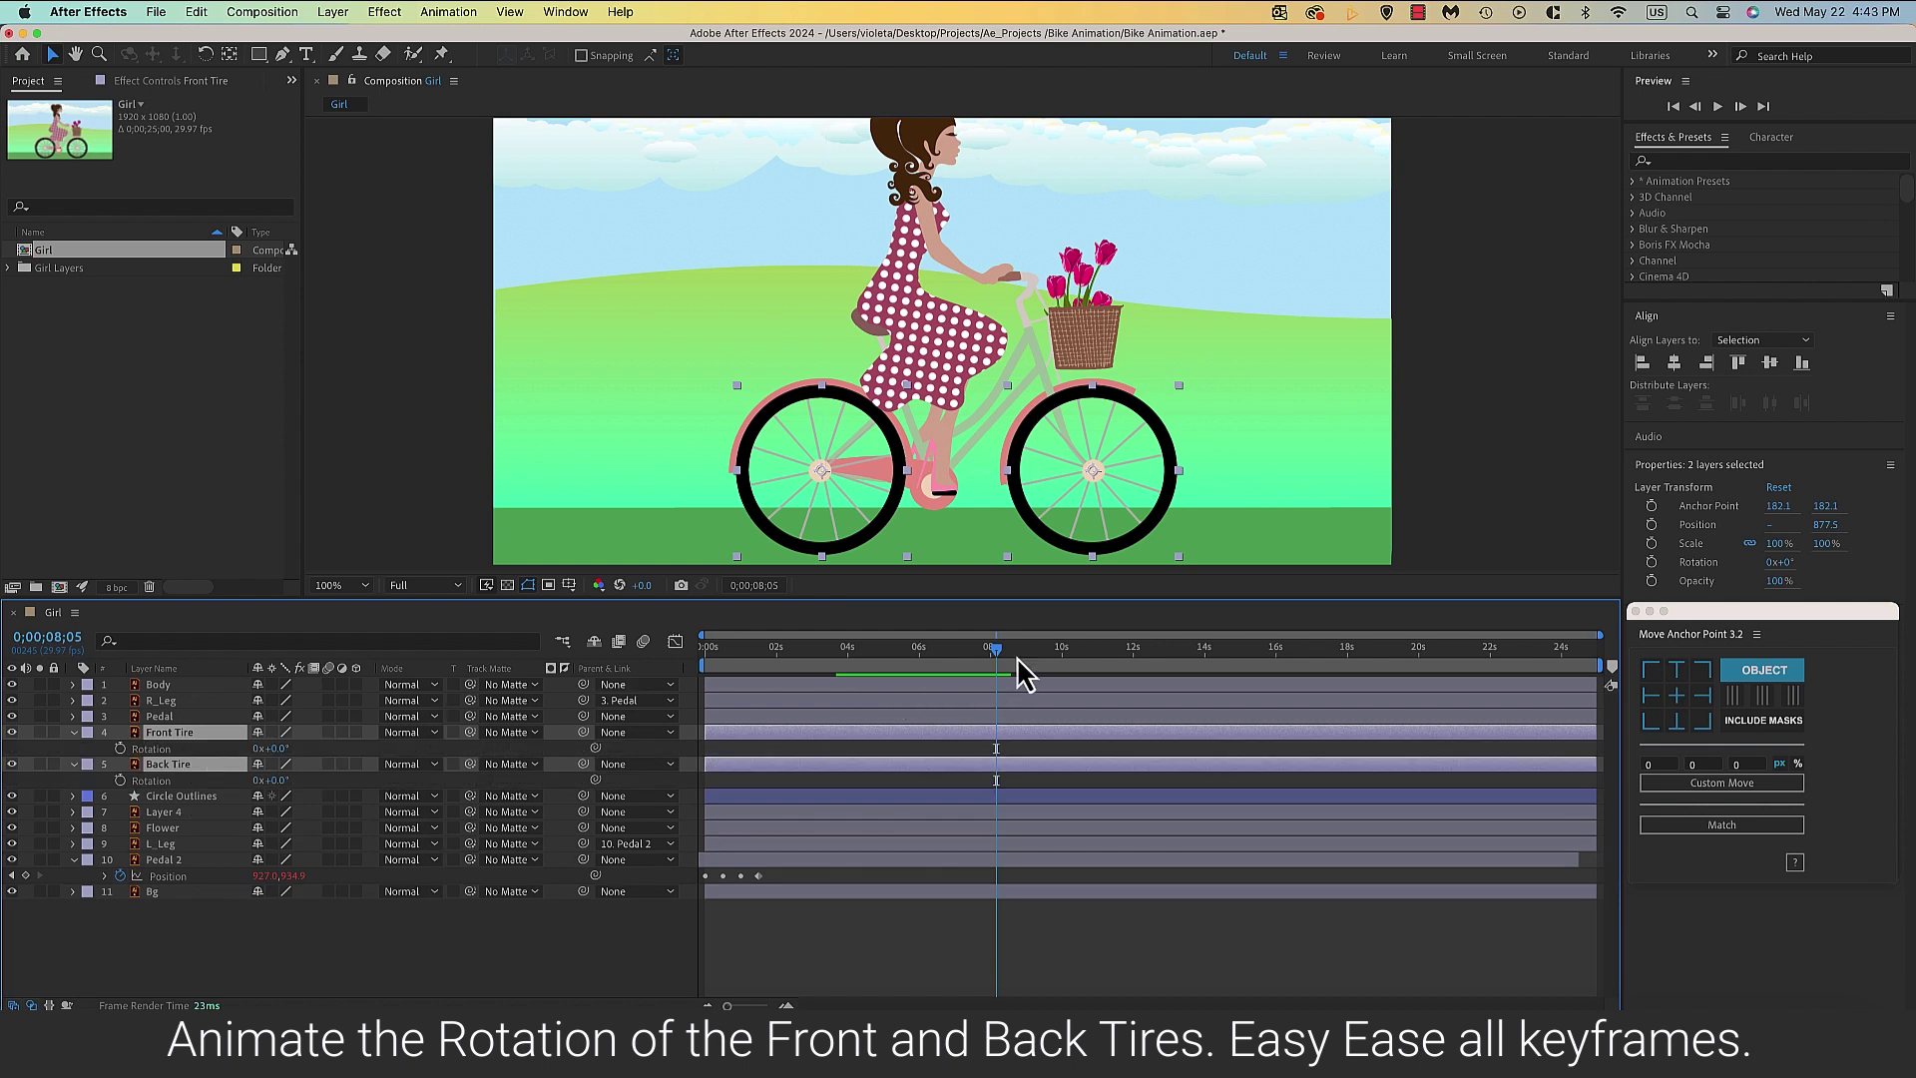
{"action": "left_click_drag", "start_coordinate": [997, 650], "coordinate": [993, 651]}
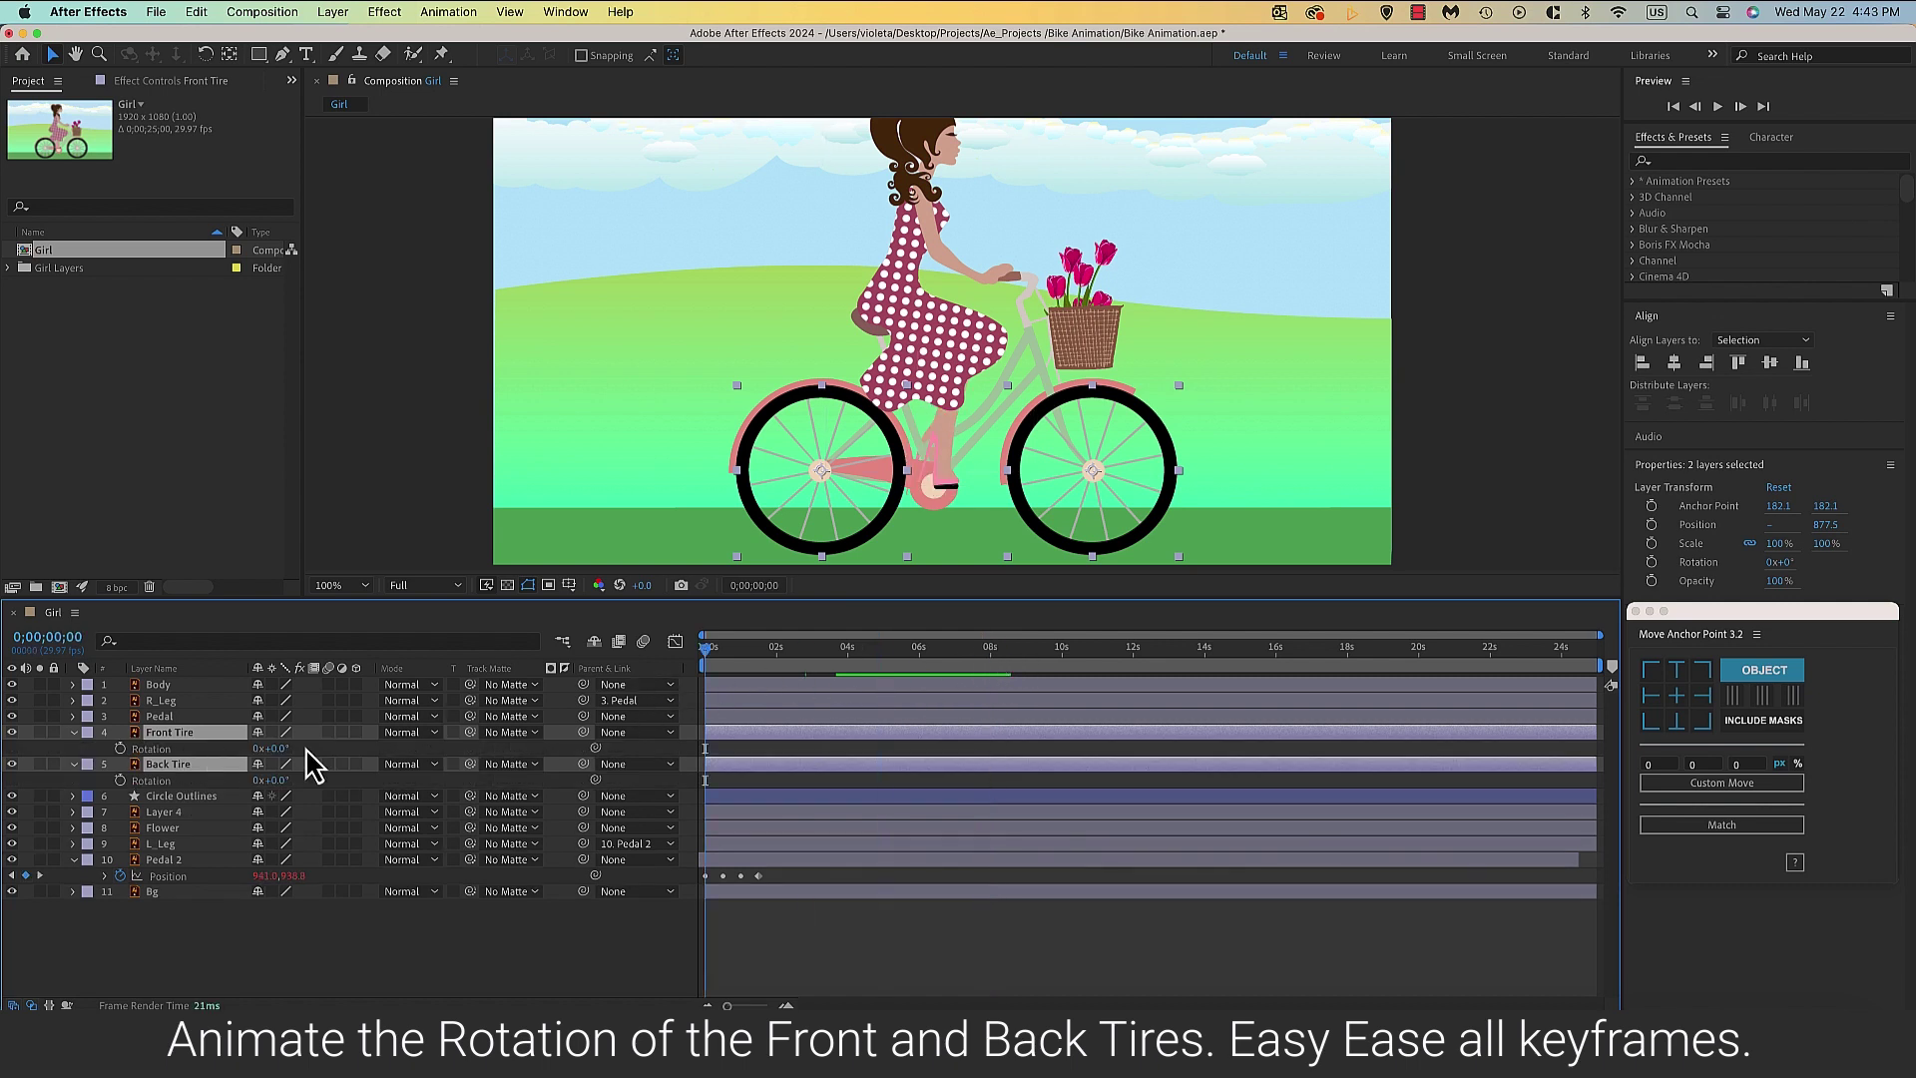
{"action": "left_click", "coordinate": [150, 748]}
{"action": "left_click", "coordinate": [149, 780], "text": "shift"}
{"action": "left_click", "coordinate": [120, 779]}
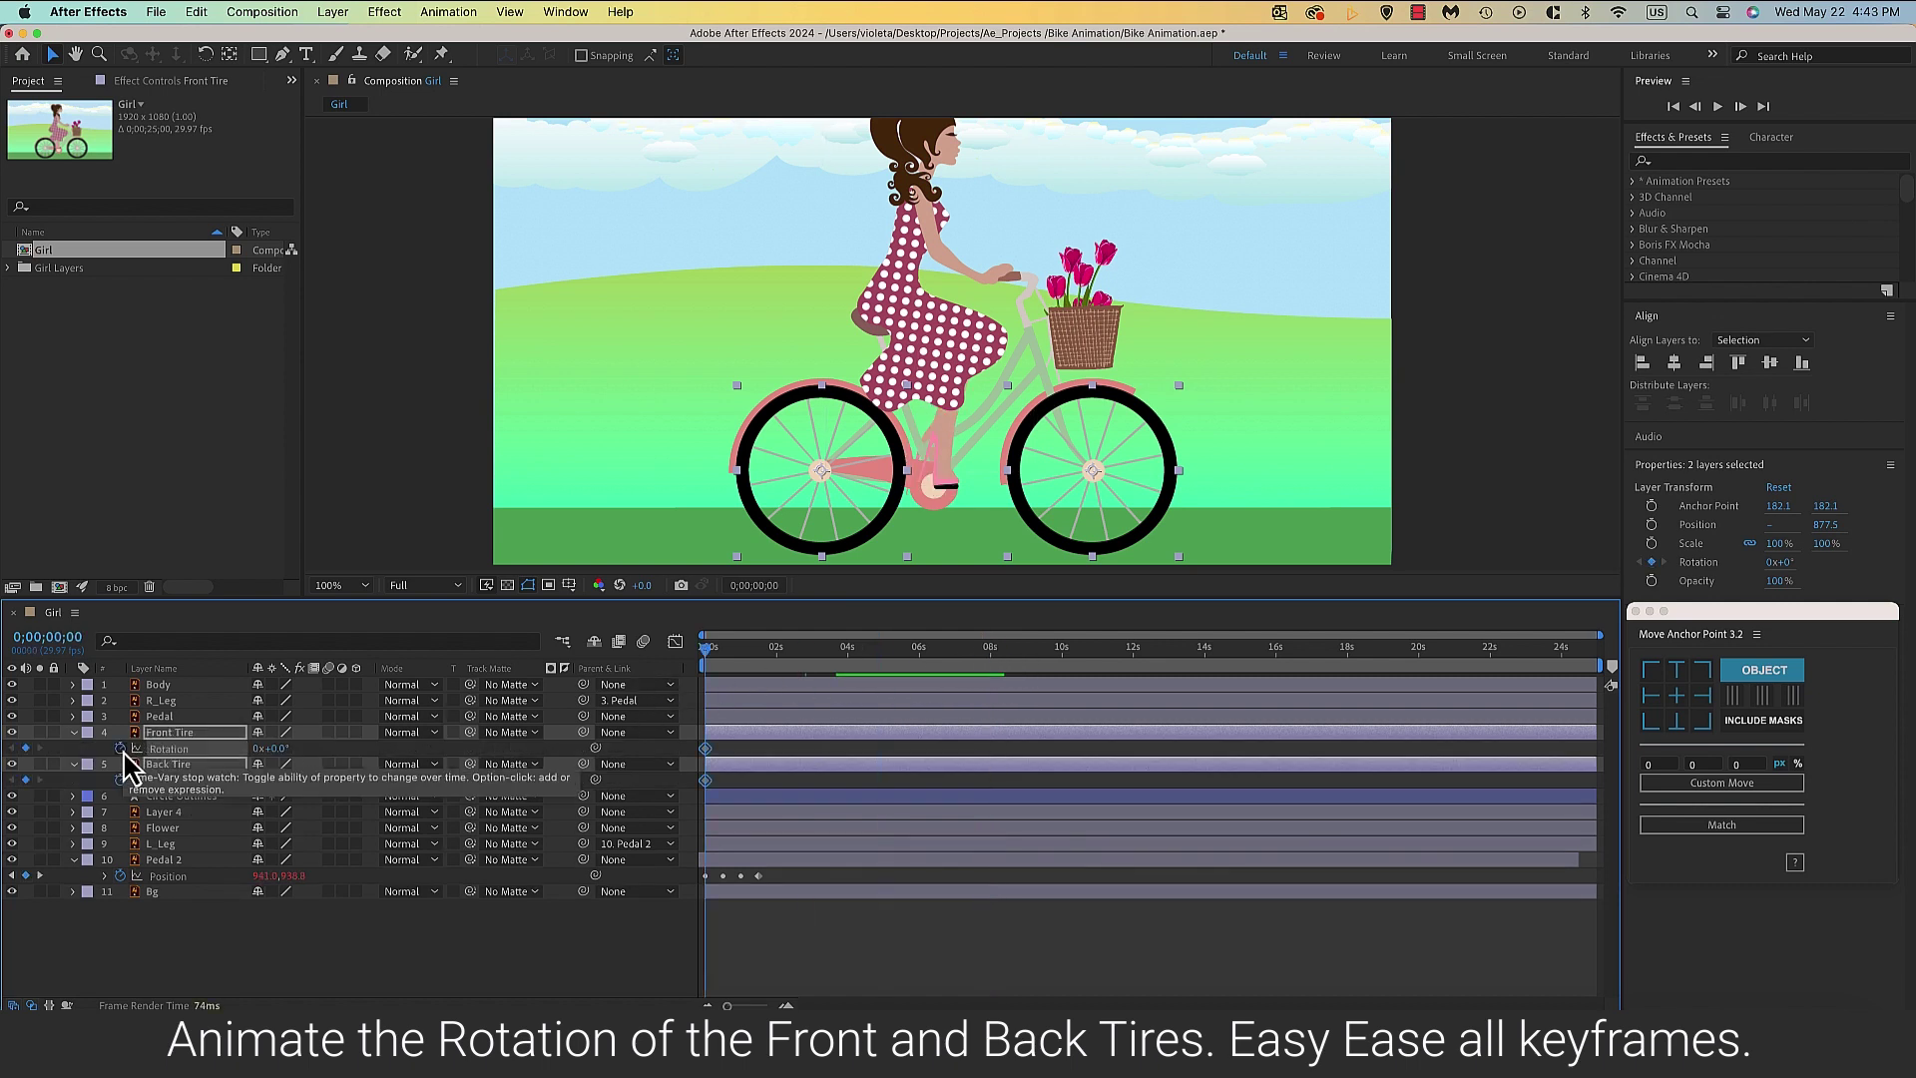
{"action": "left_click_drag", "start_coordinate": [781, 662], "coordinate": [1607, 667]}
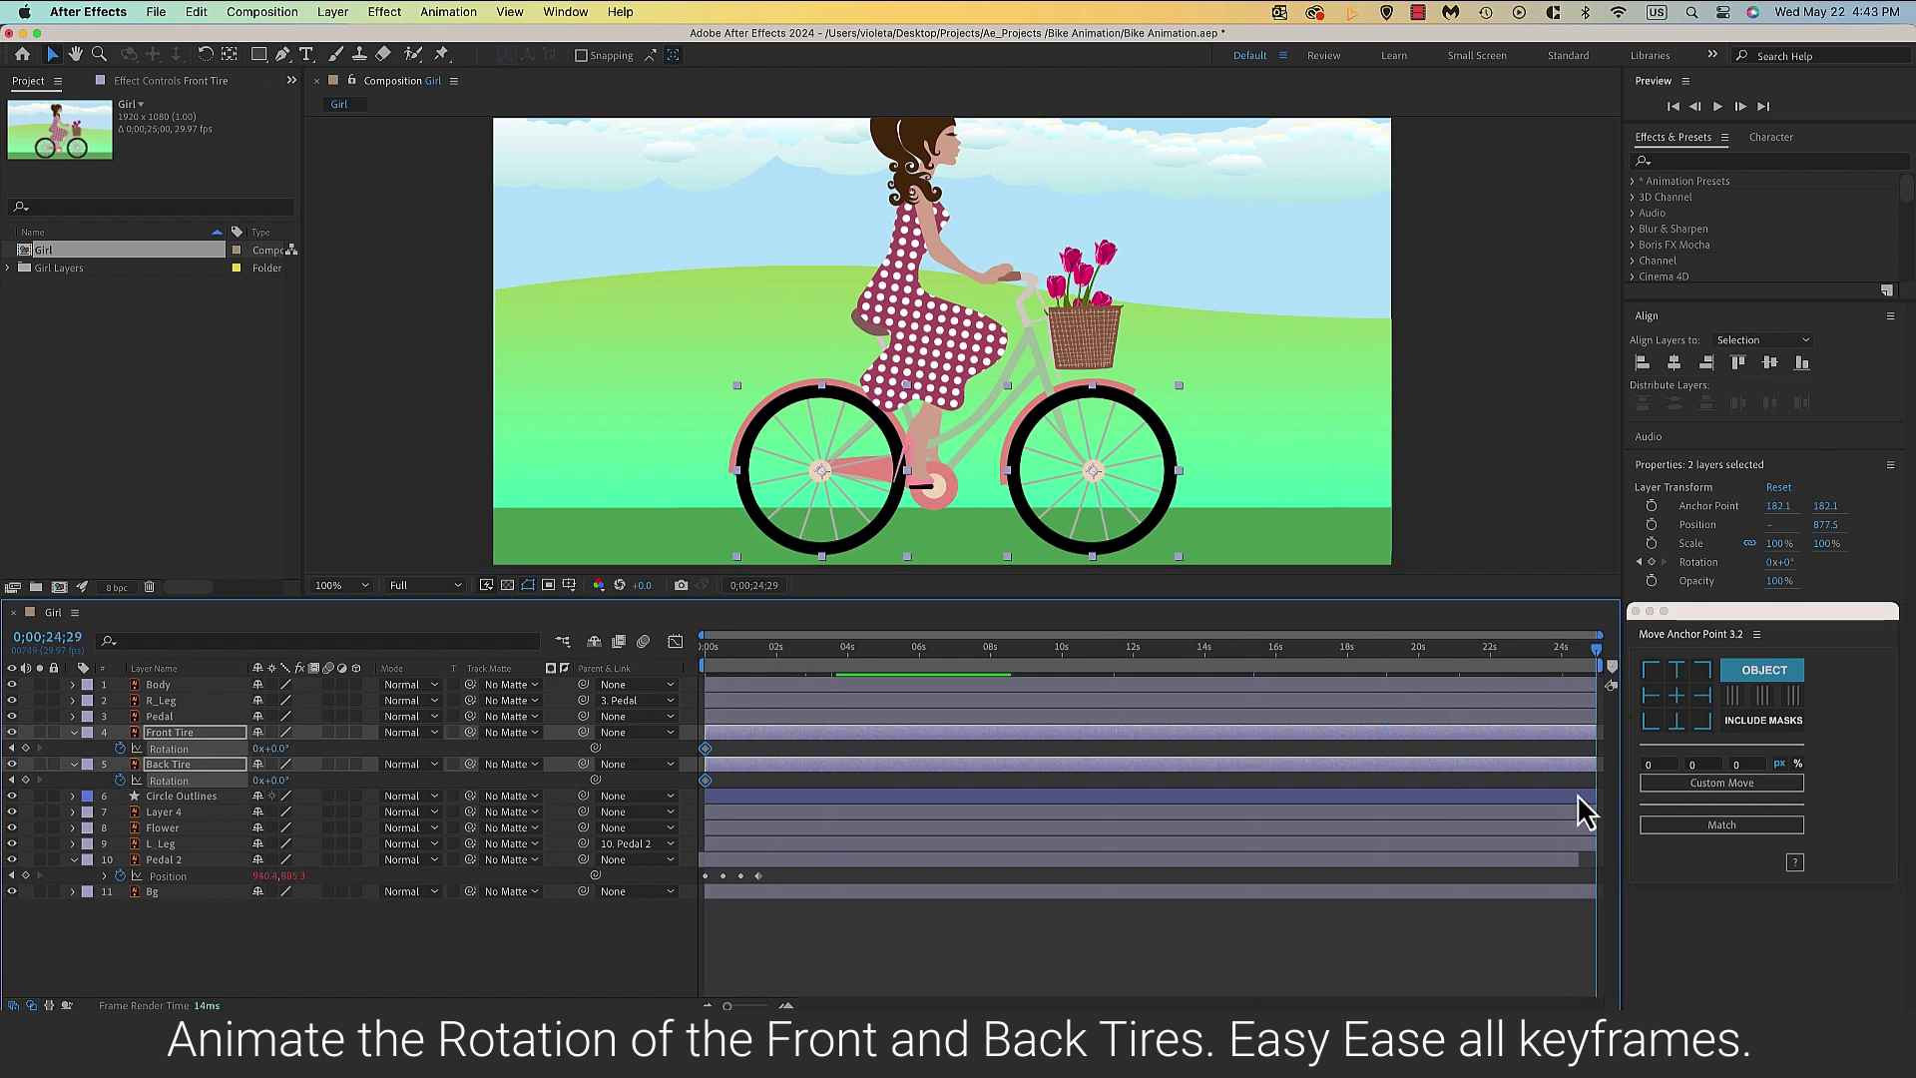
At the composition's end, set both tires' rotation to 2x+0° and scrub back to check the spin.
{"action": "left_click", "coordinate": [1577, 864]}
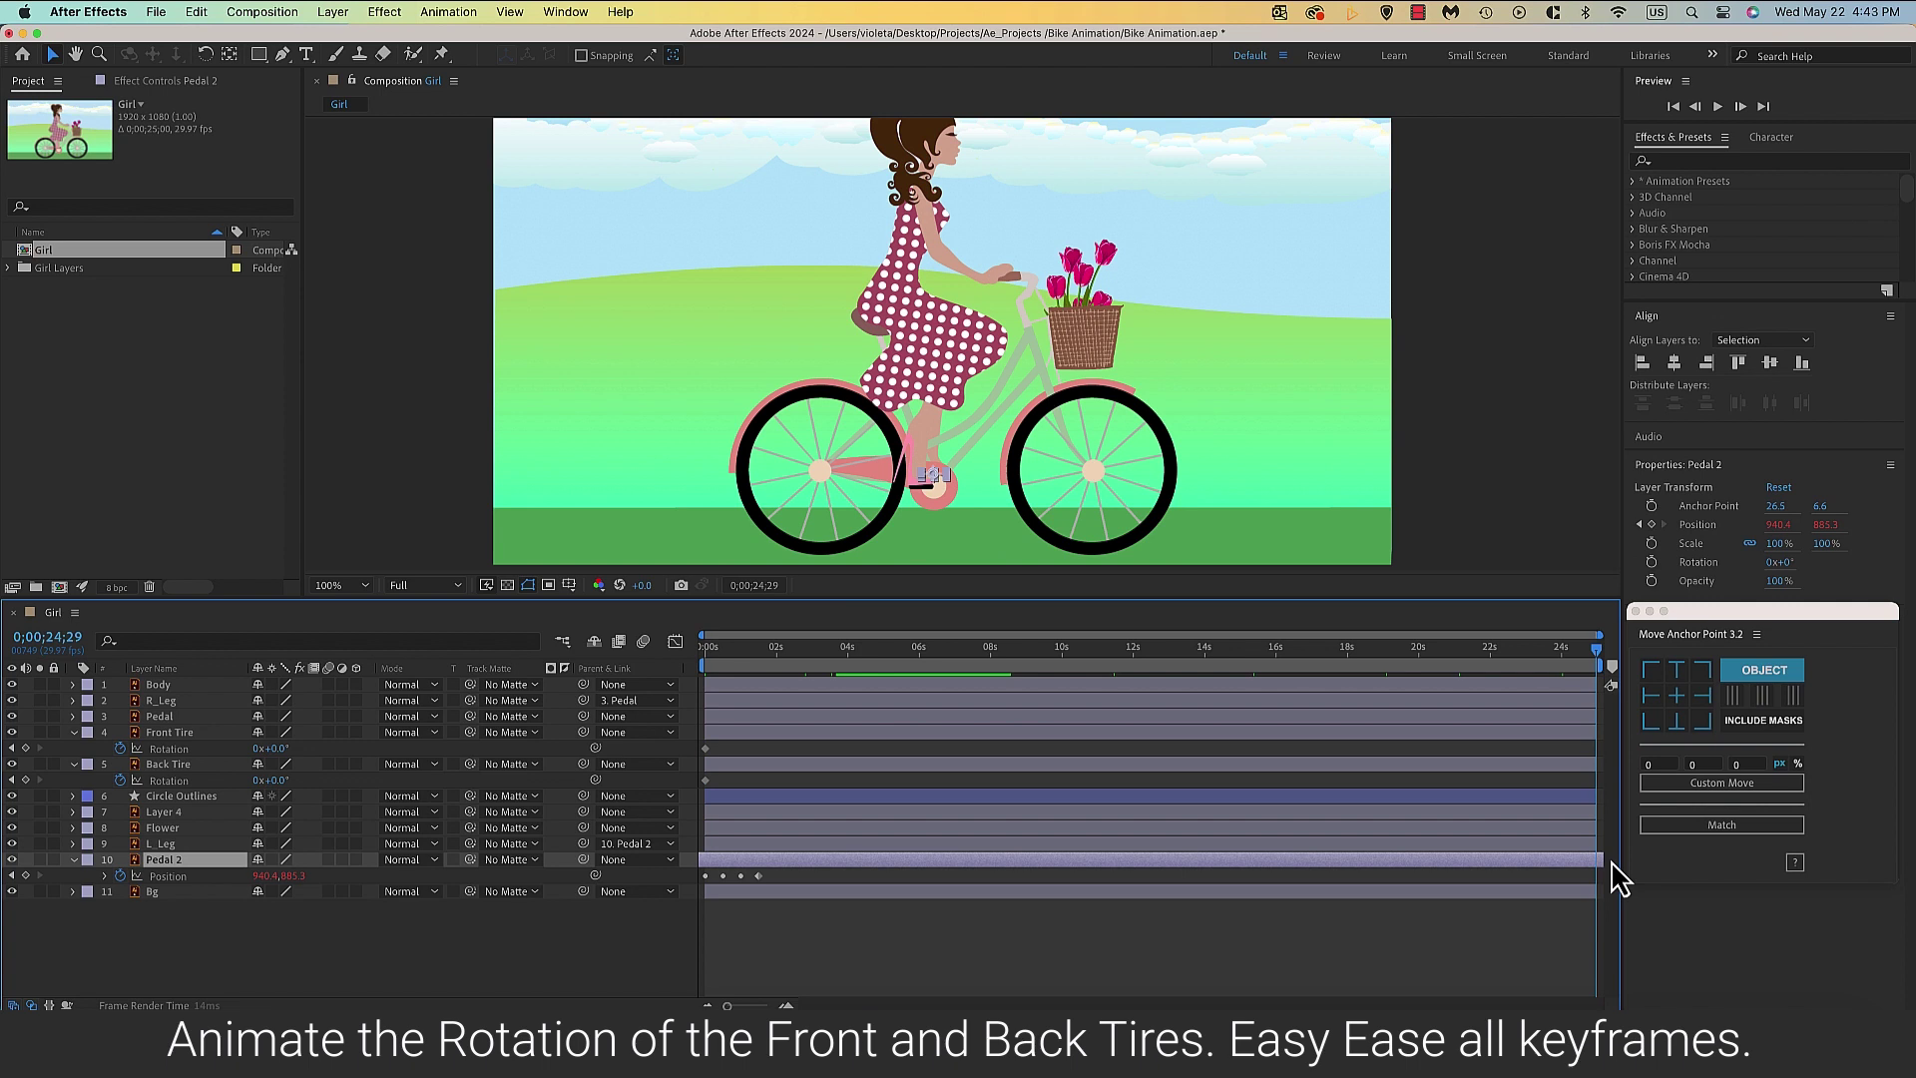
{"action": "left_click", "coordinate": [259, 749]}
{"action": "key", "text": "Return"}
{"action": "left_click", "coordinate": [189, 775], "text": "shift"}
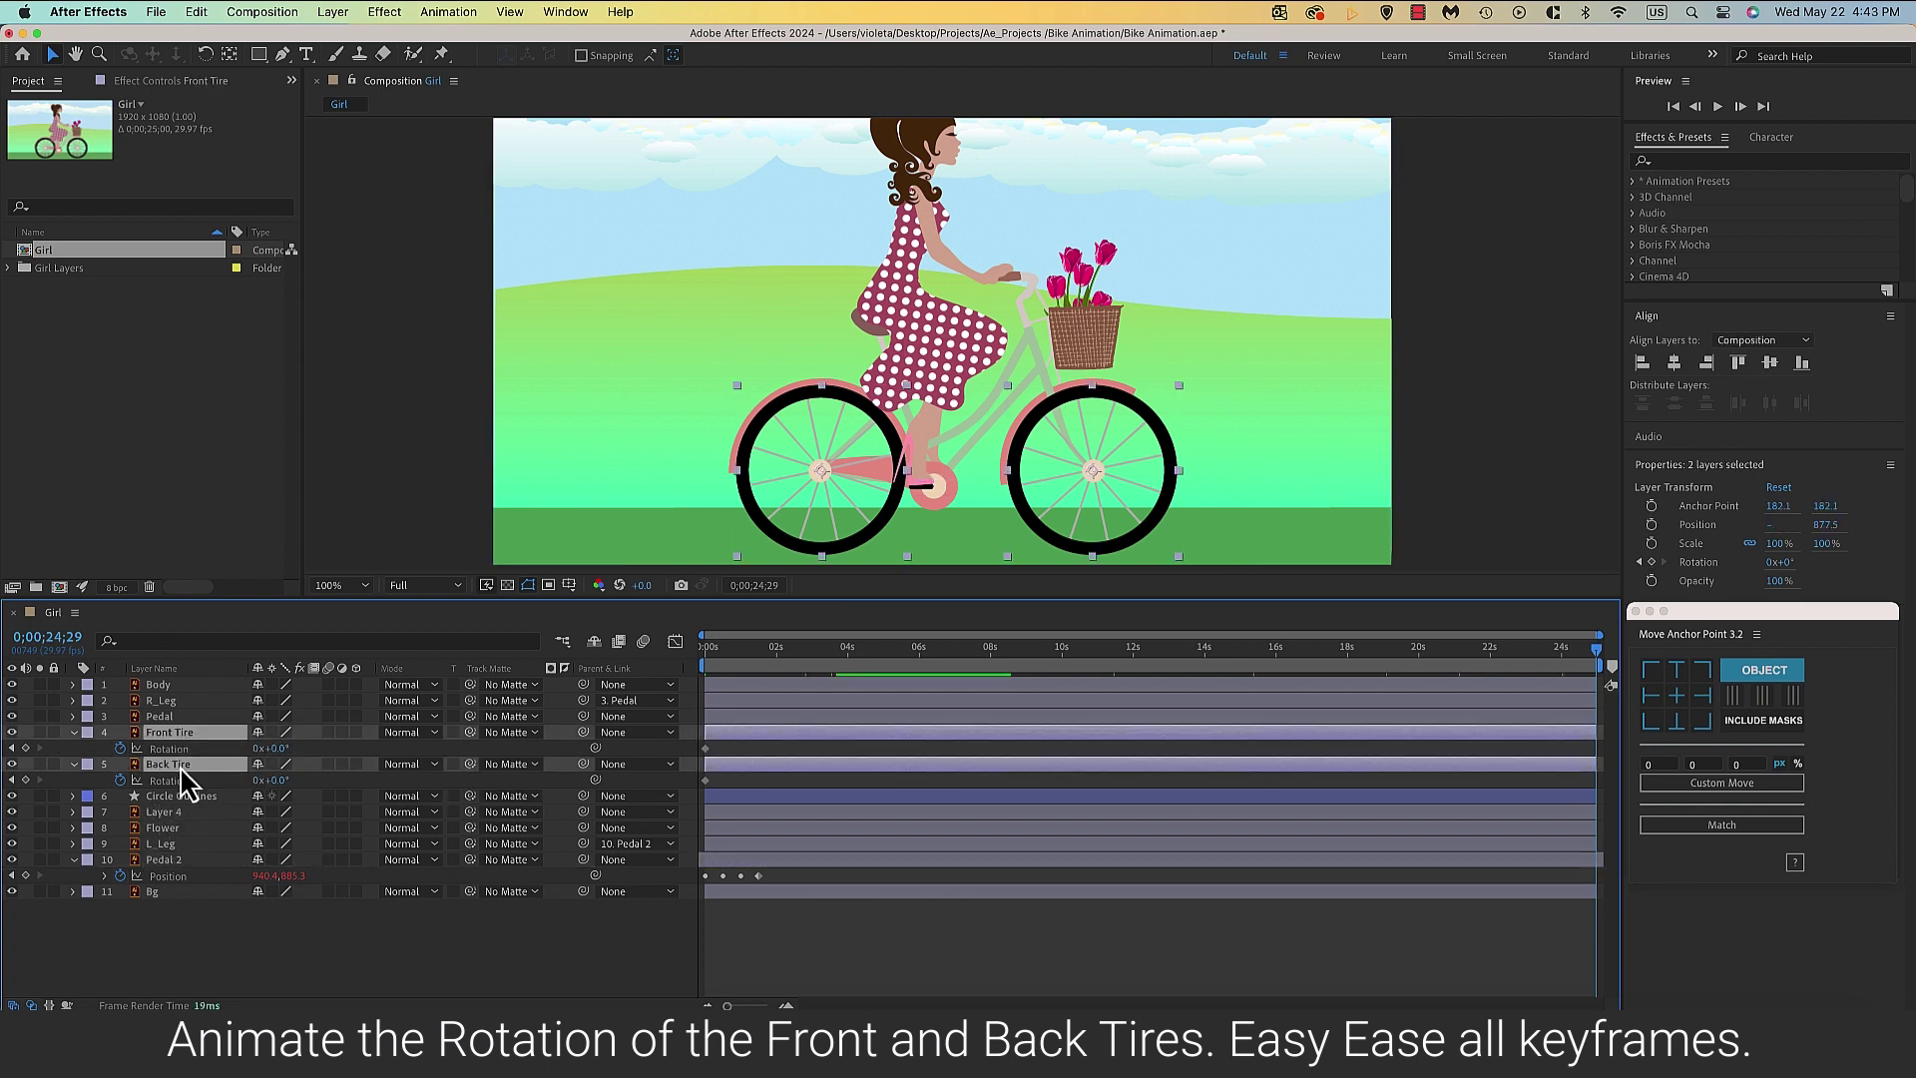
{"action": "left_click", "coordinate": [259, 751]}
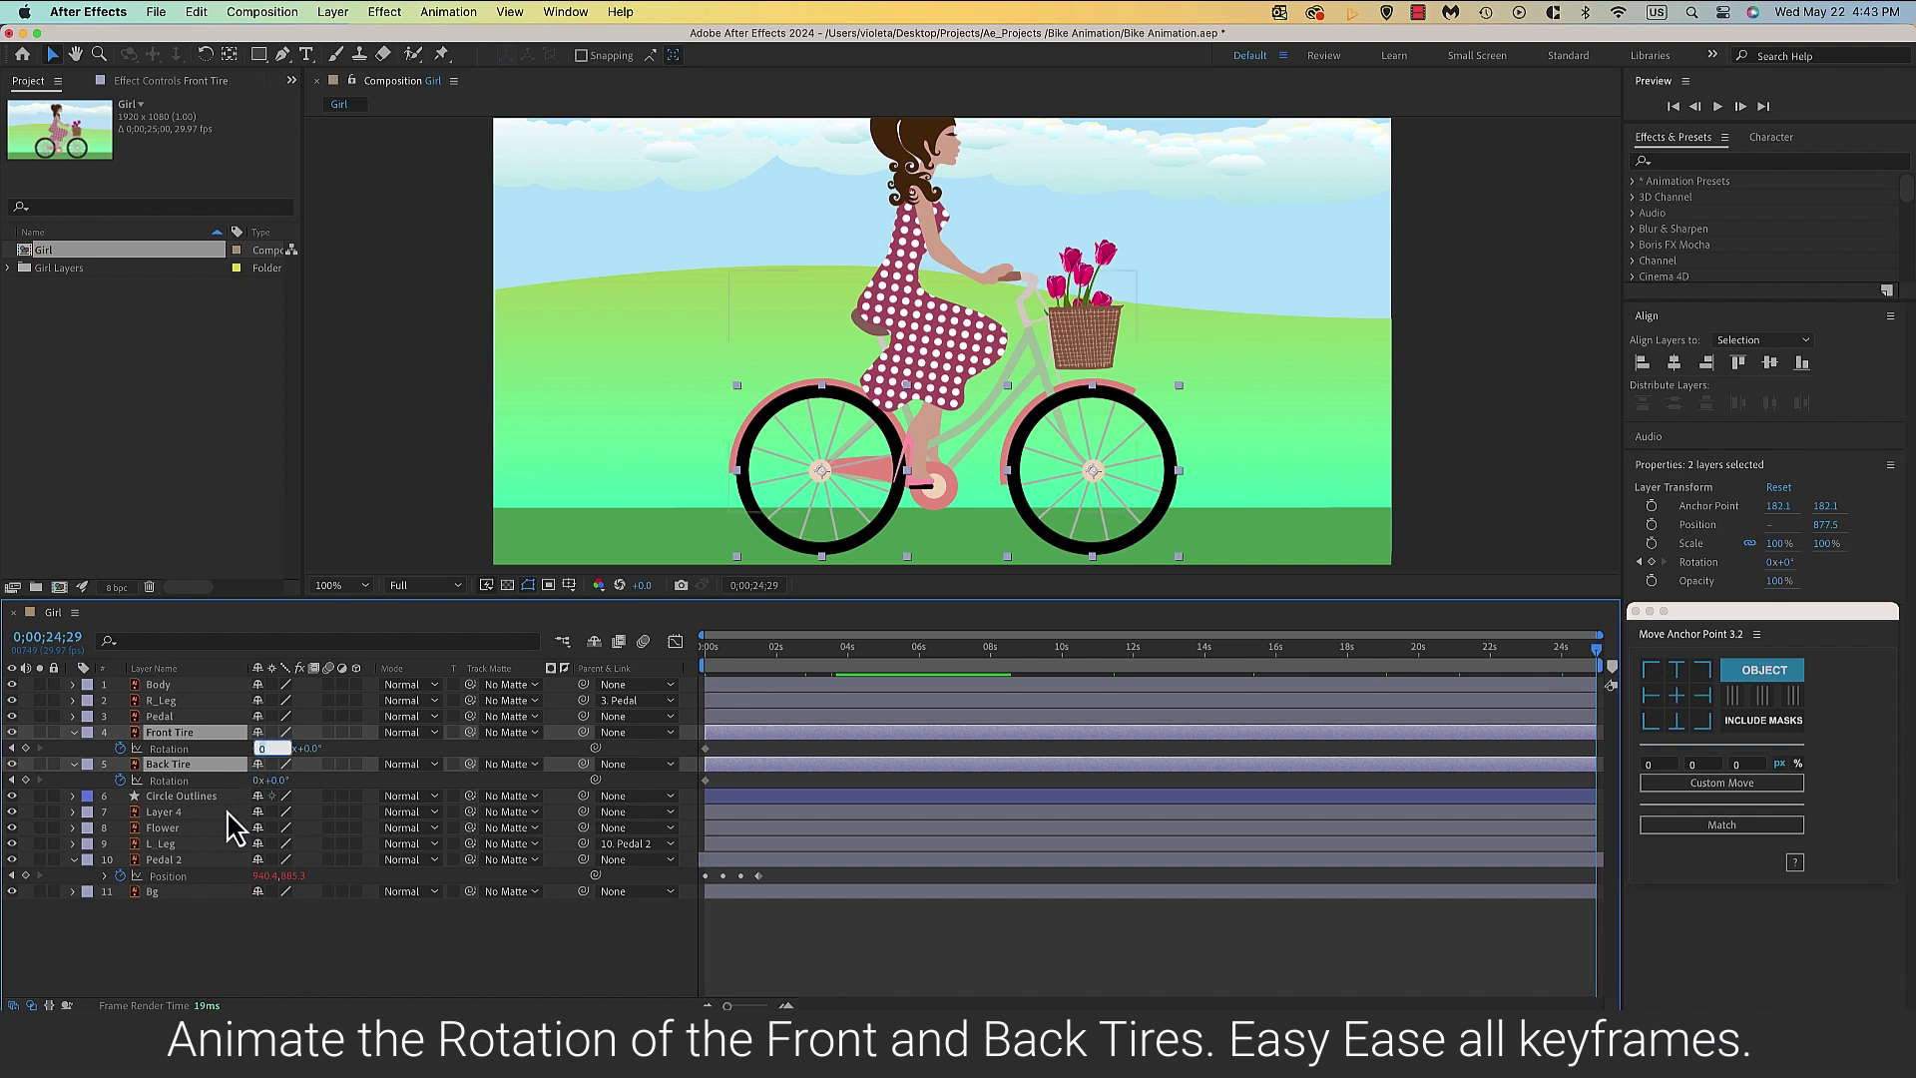
{"action": "type", "text": "2"}
{"action": "key", "text": "Return"}
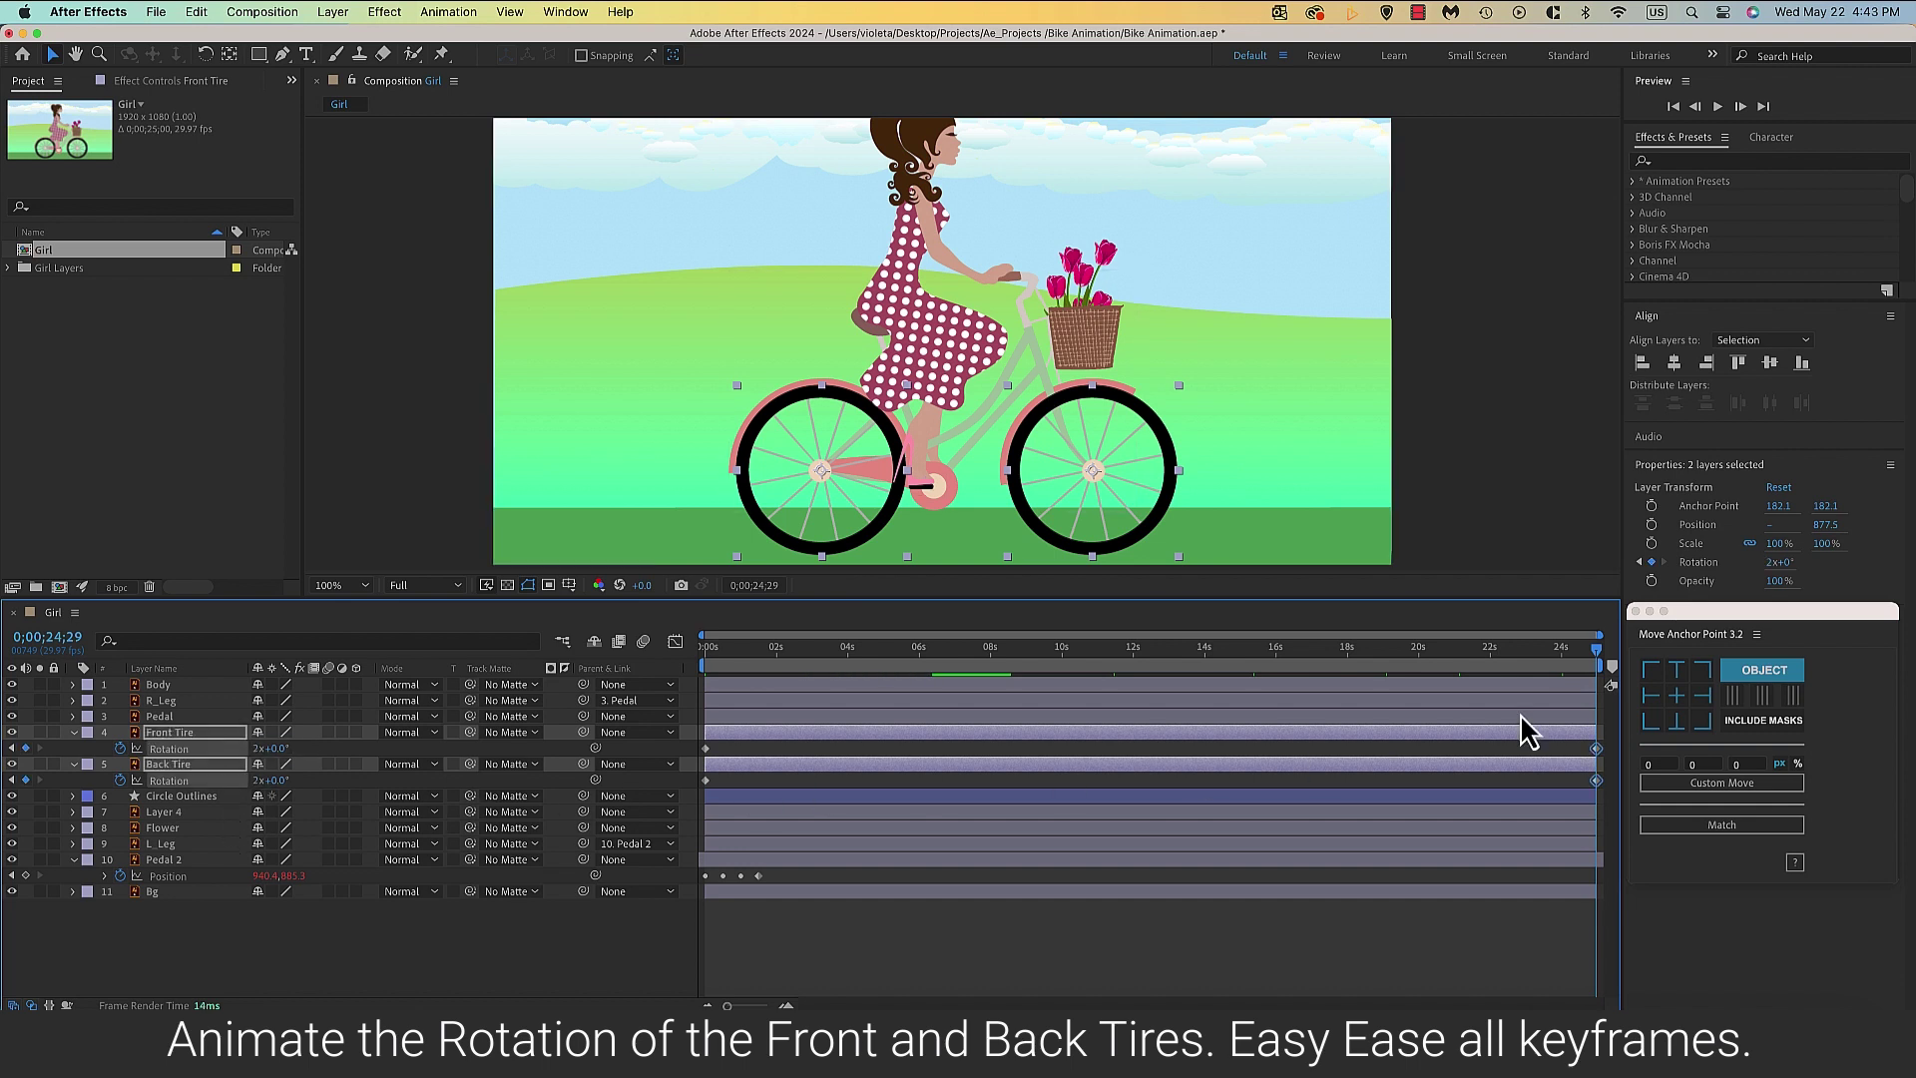
{"action": "left_click_drag", "start_coordinate": [1598, 651], "coordinate": [1444, 650]}
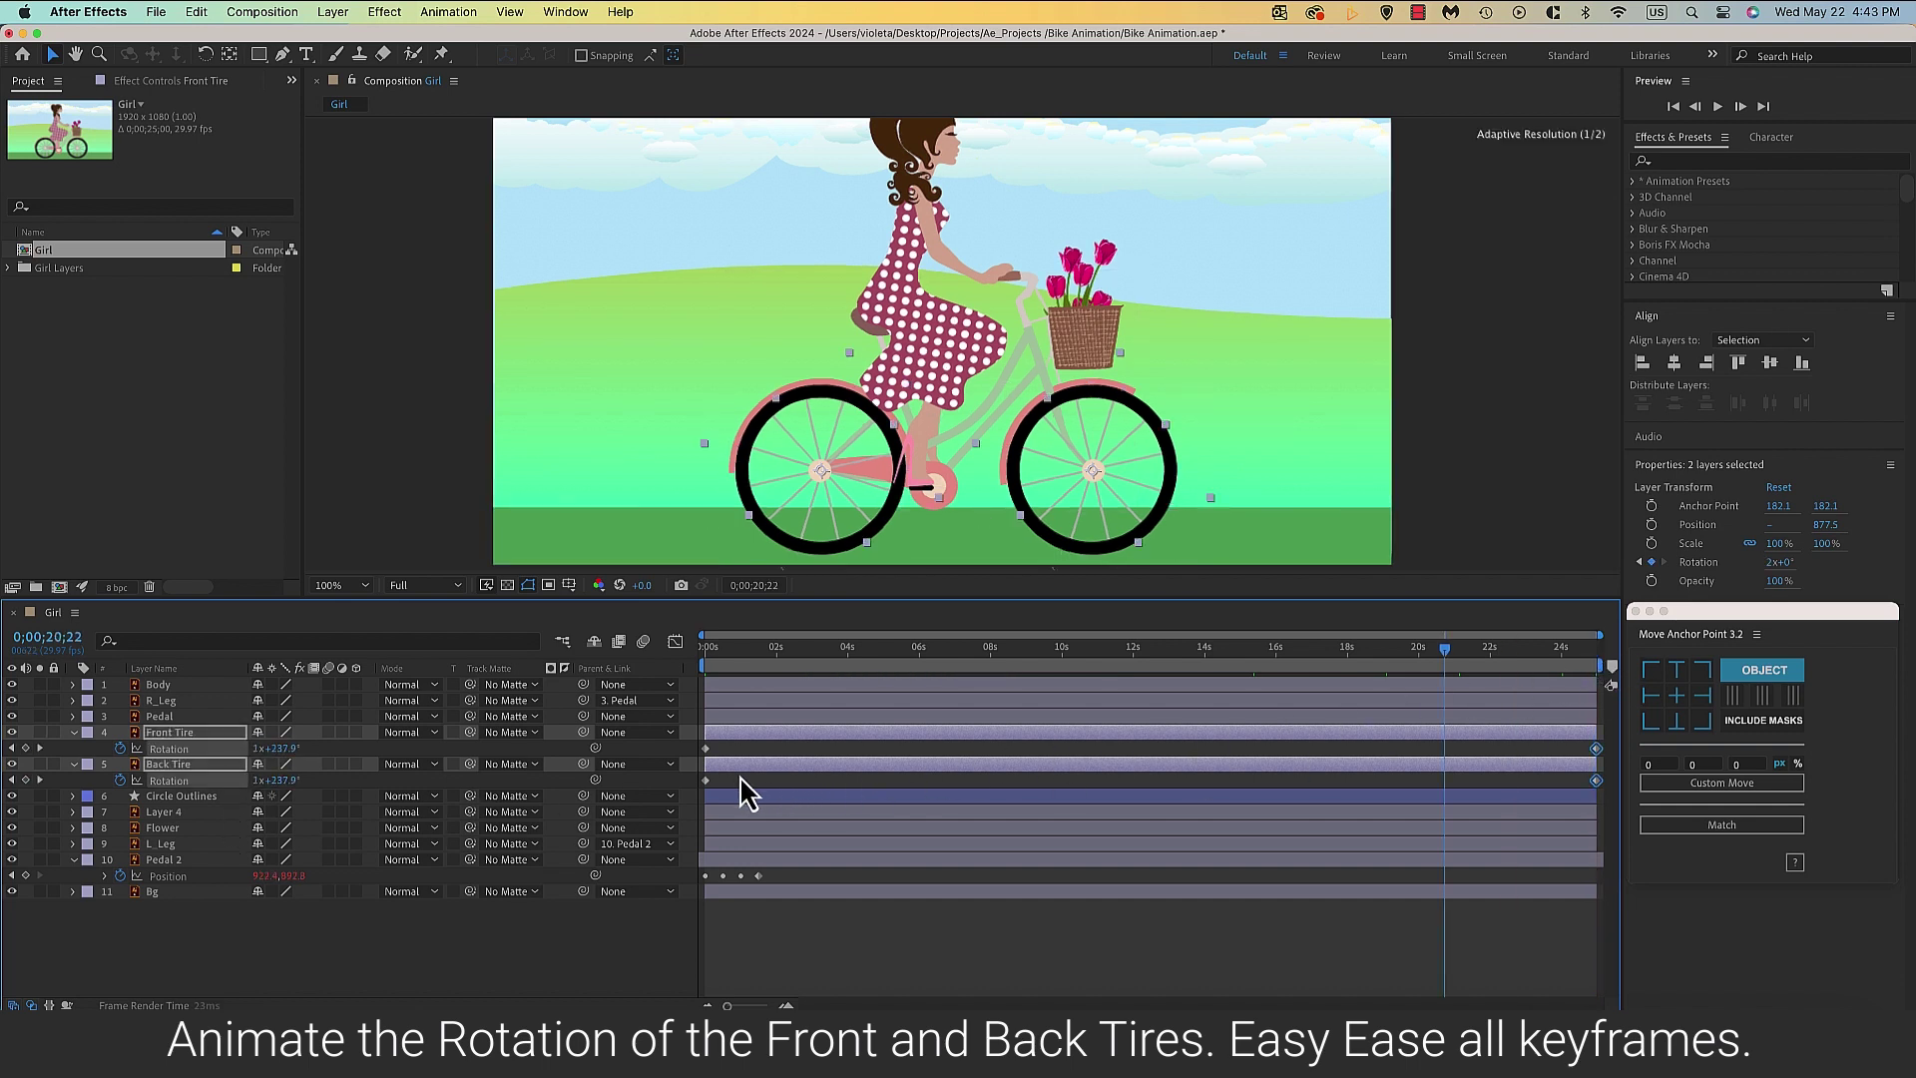
{"action": "left_click_drag", "start_coordinate": [1444, 650], "coordinate": [1110, 651]}
{"action": "key", "text": "Home"}
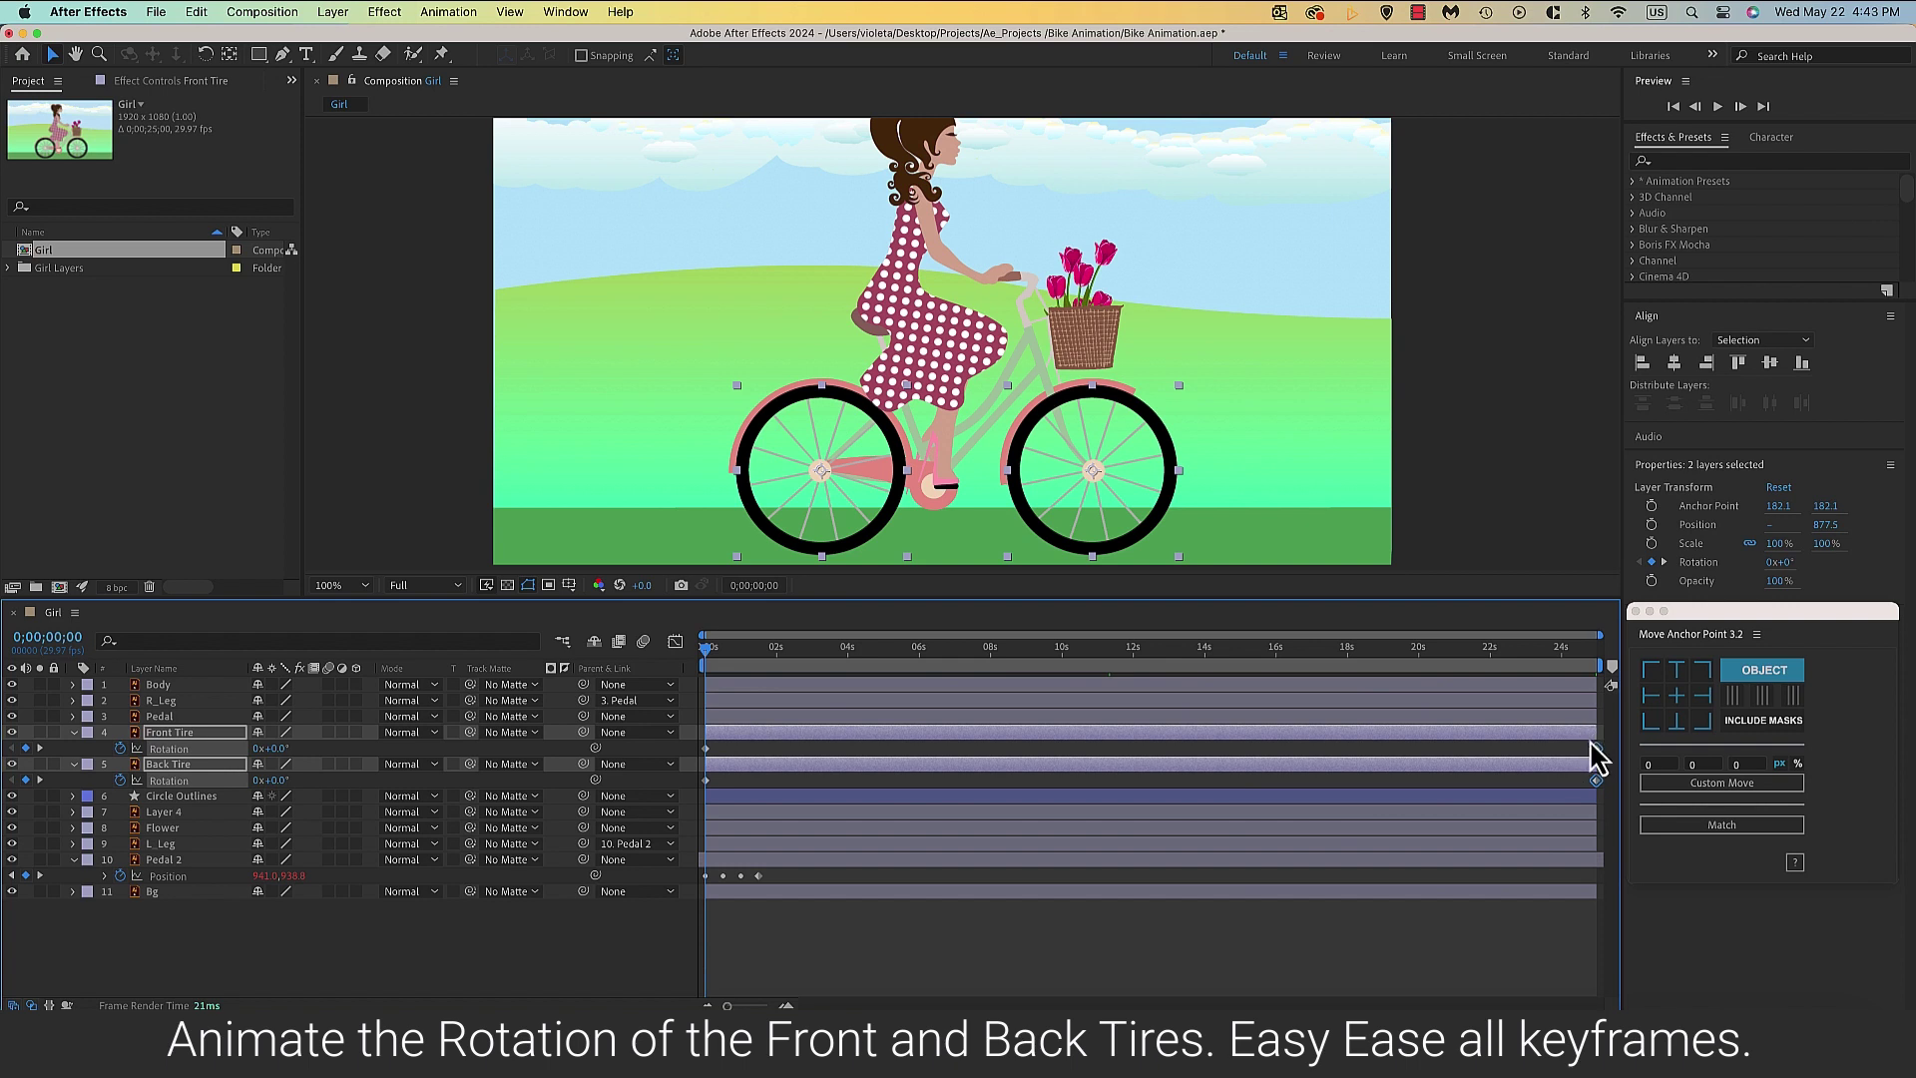
Apply Easy Ease to all the Front and Back Tire rotation keyframes.
{"action": "right_click", "coordinate": [706, 750]}
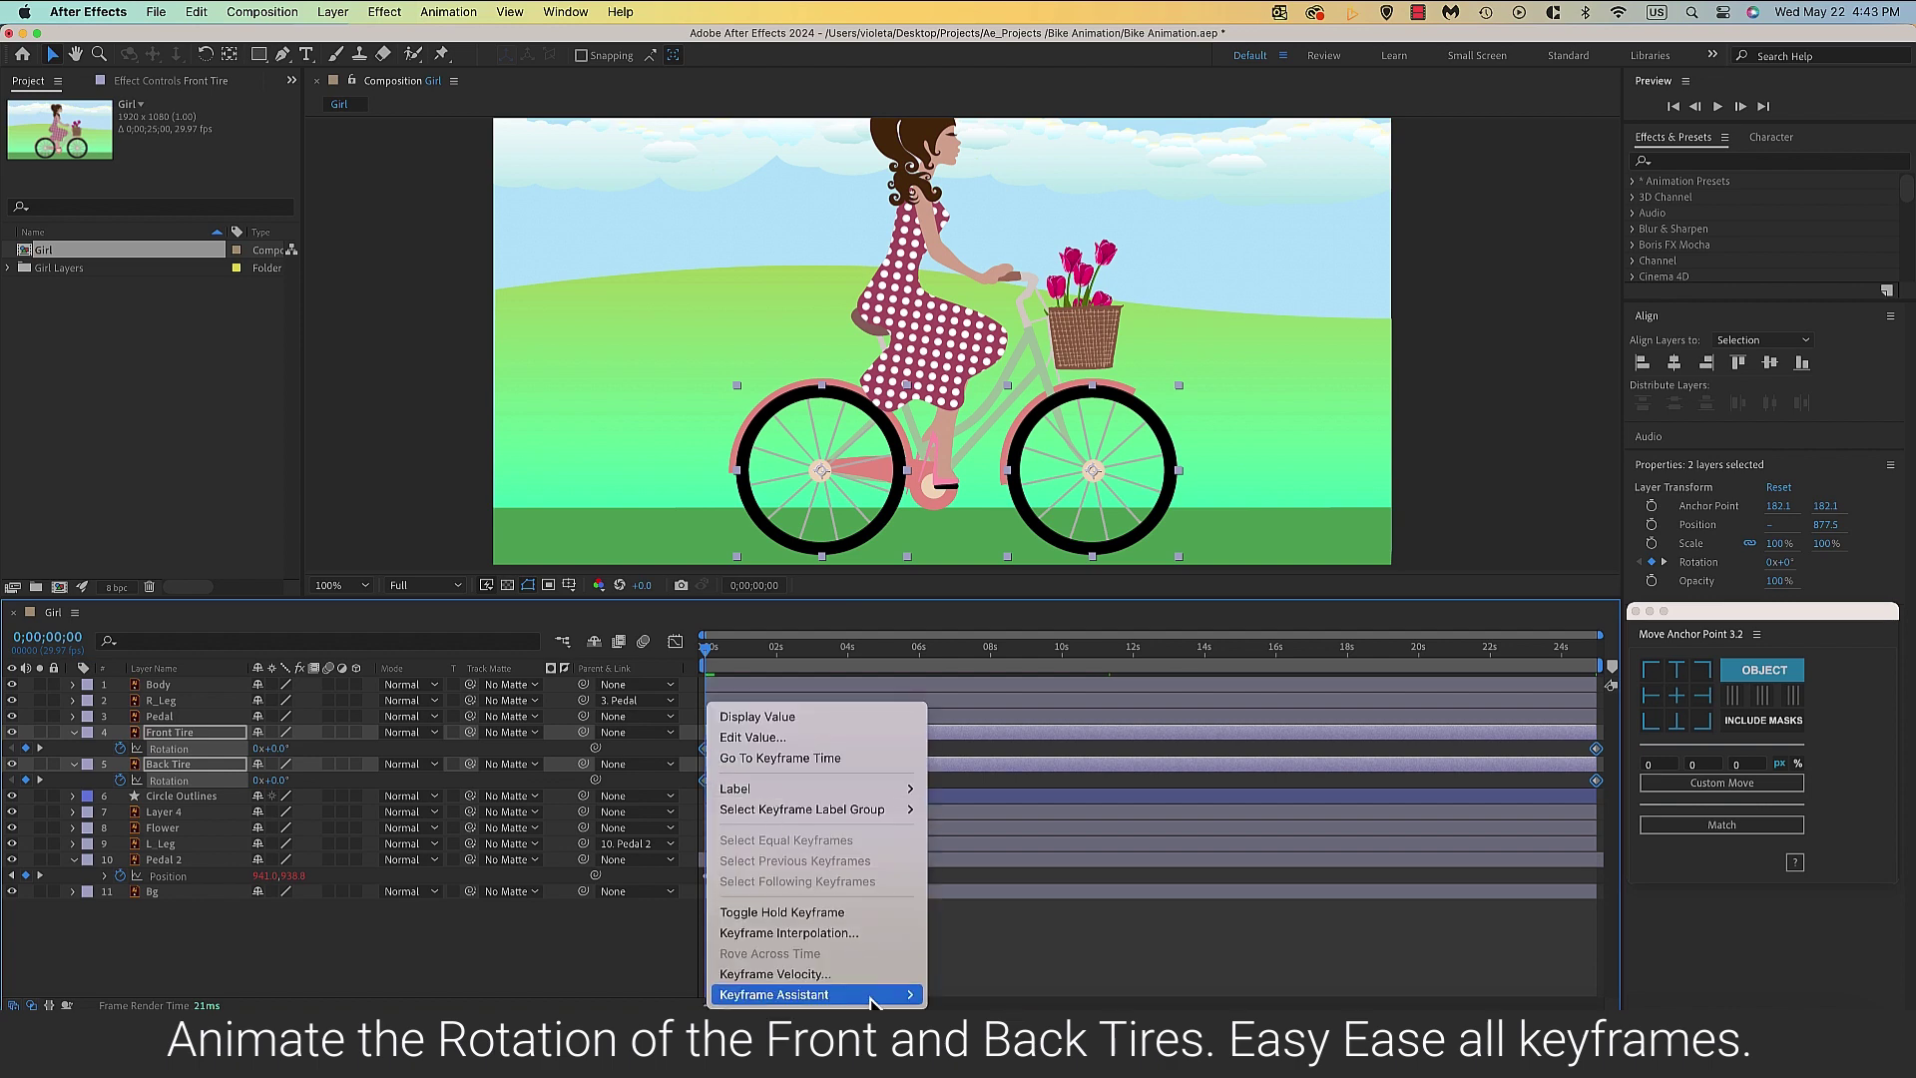
{"action": "mouse_move", "coordinate": [877, 995]}
{"action": "left_click", "coordinate": [972, 854]}
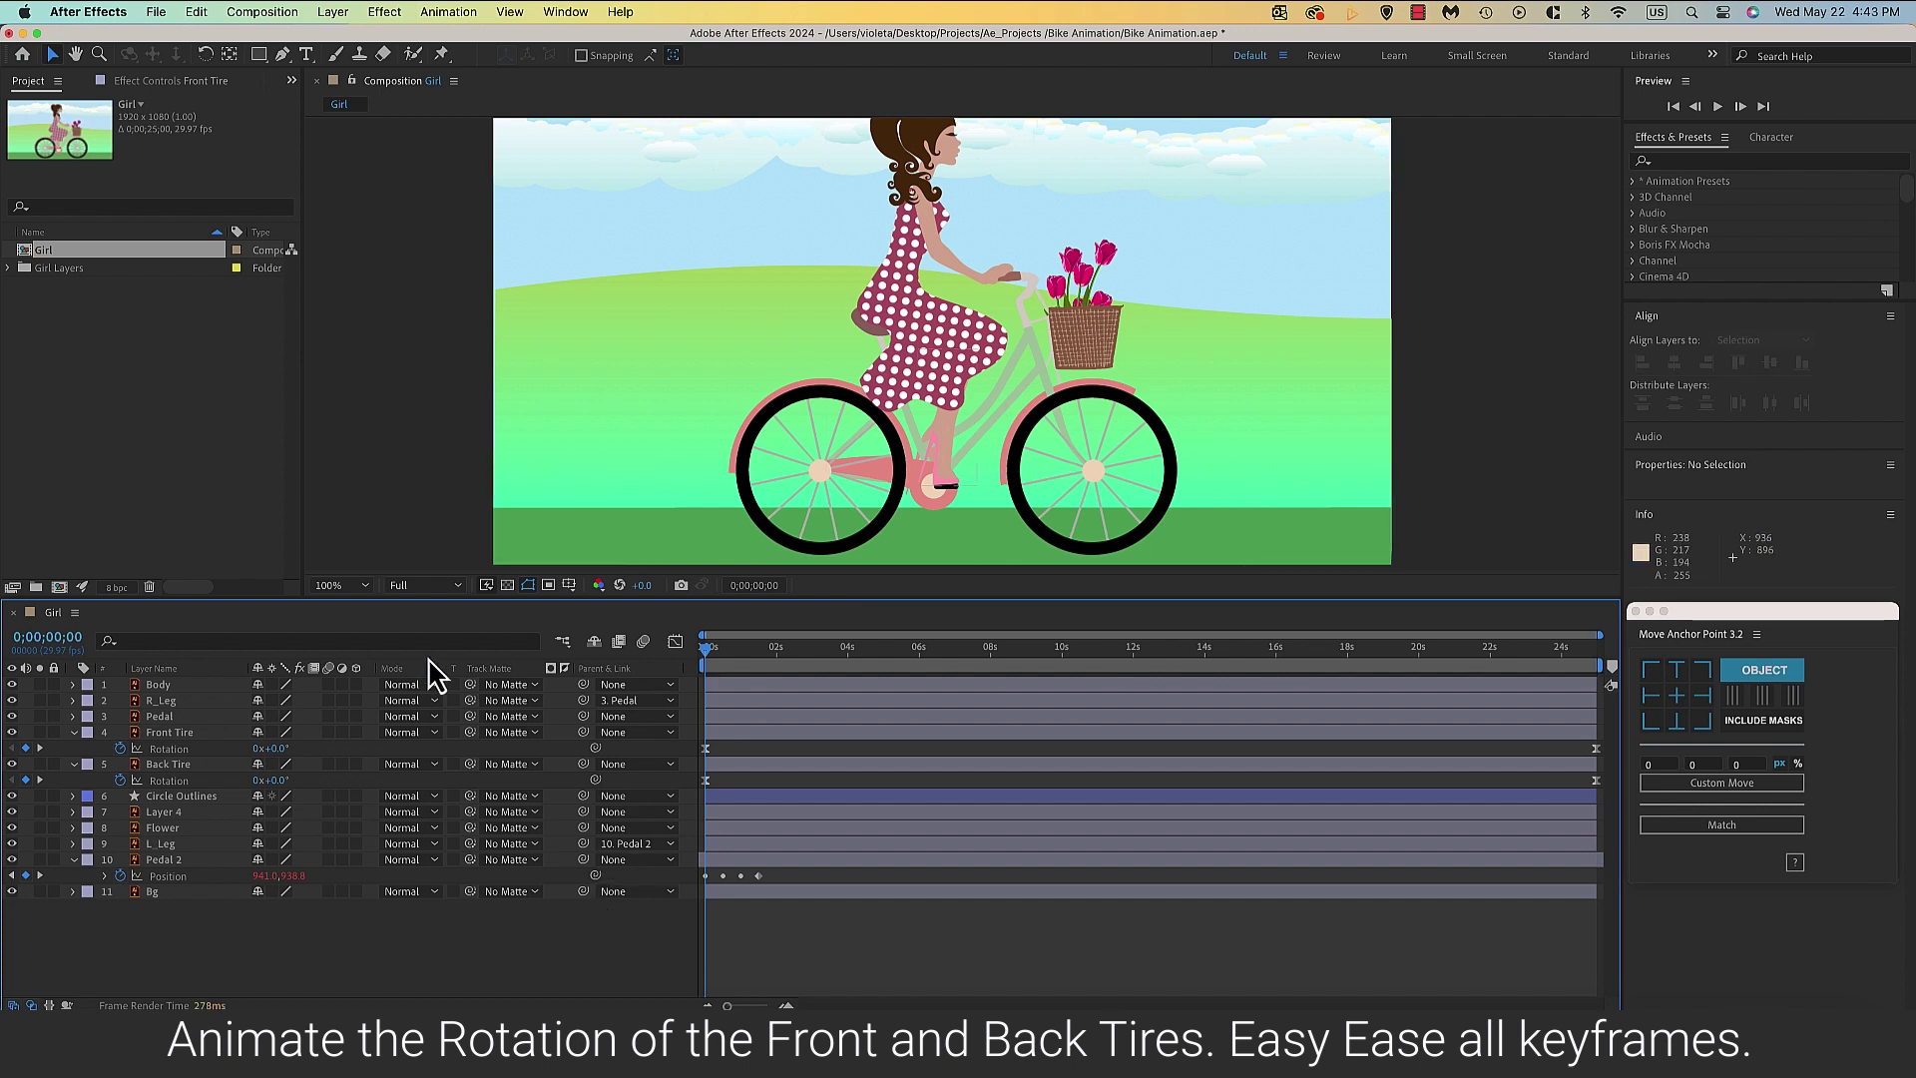
Collapse both tire layers, stop the preview and select the Flower layer.
{"action": "left_click", "coordinate": [71, 731]}
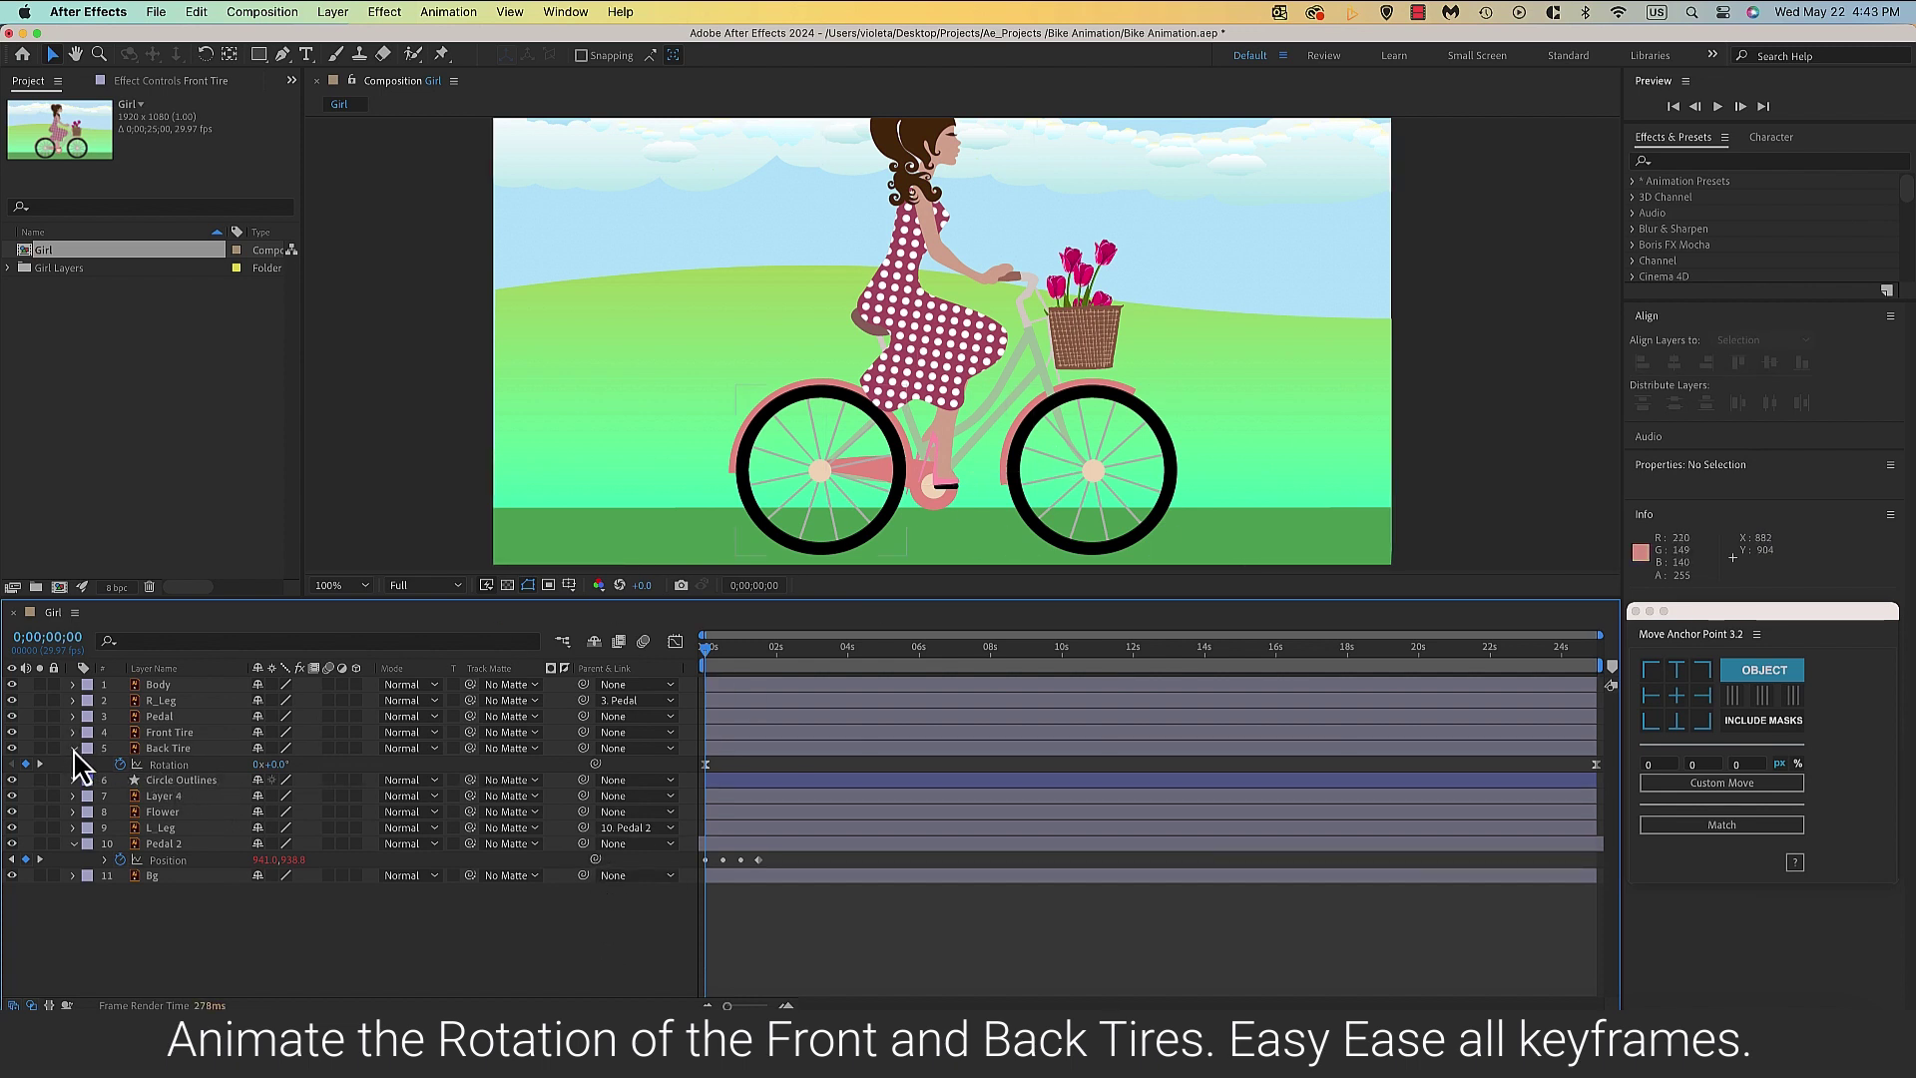
{"action": "left_click", "coordinate": [72, 747]}
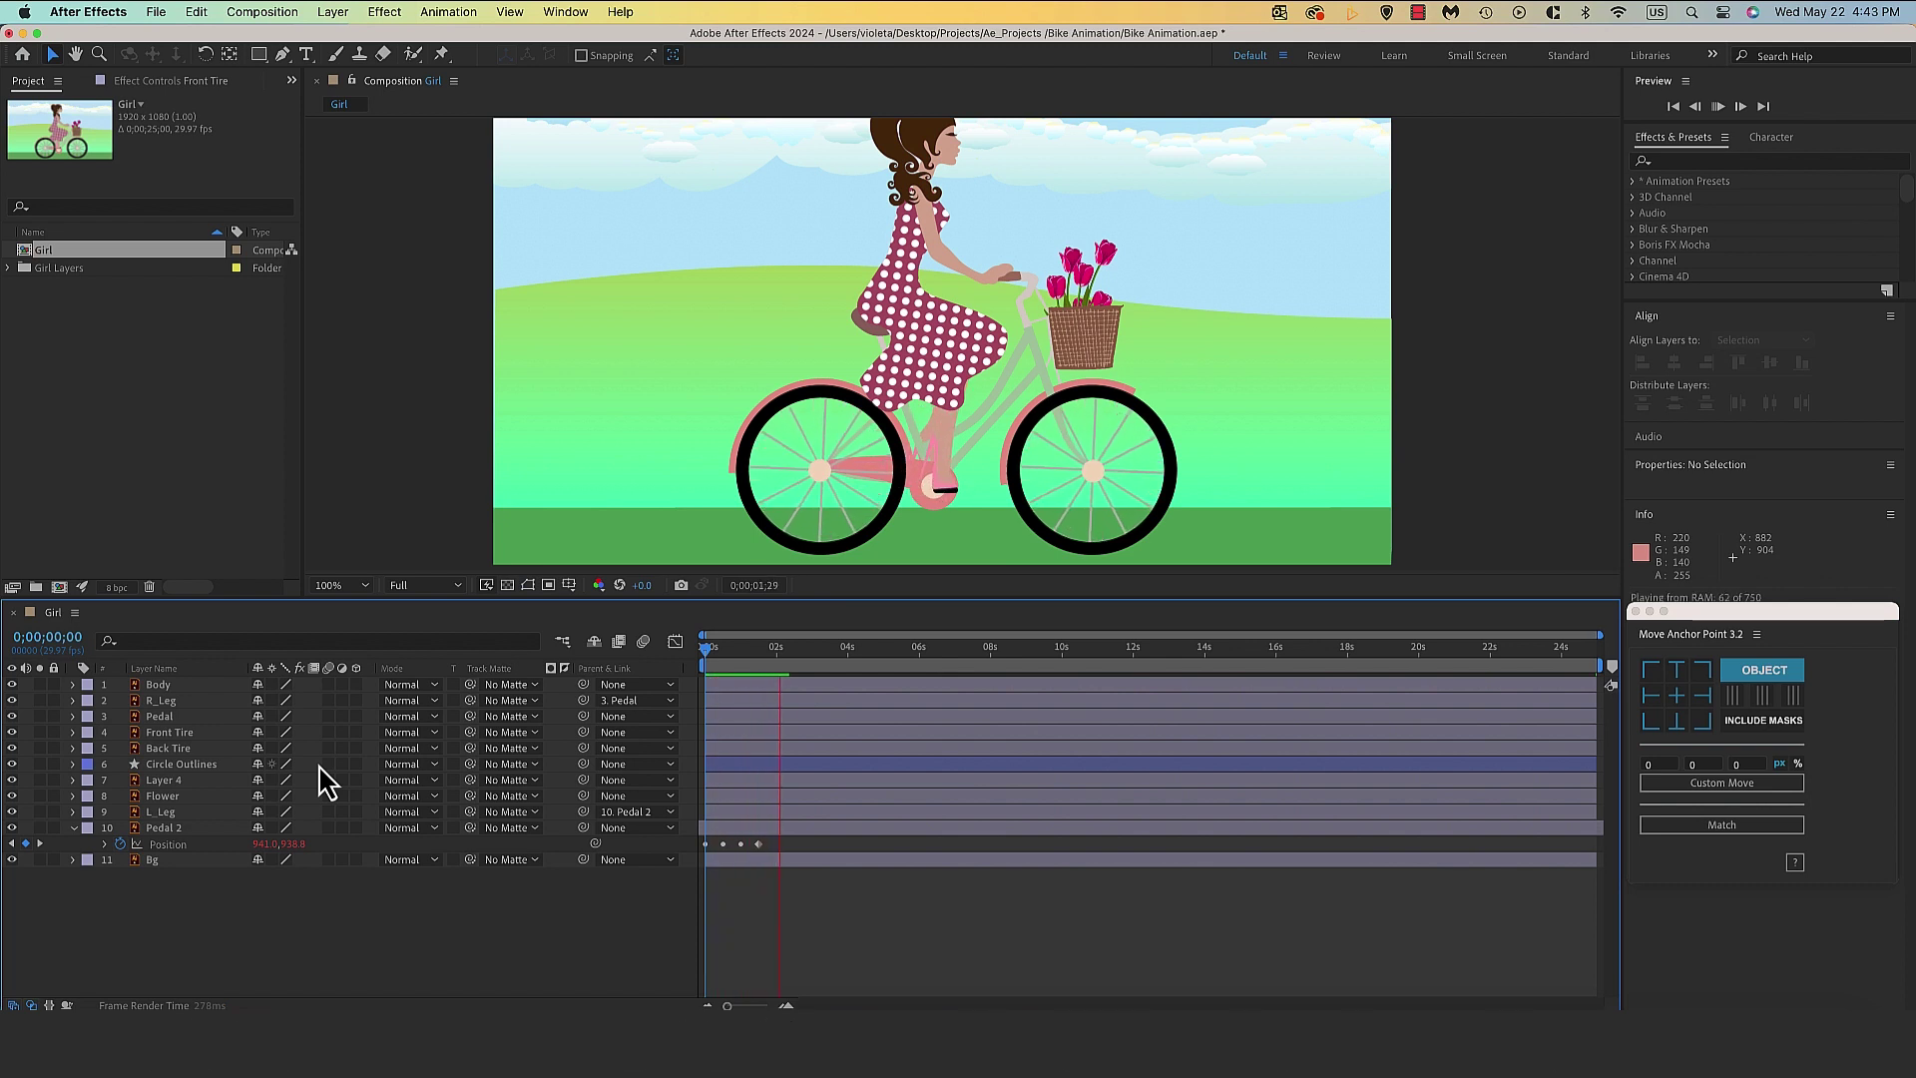
{"action": "key", "text": "space"}
{"action": "left_click", "coordinate": [163, 796]}
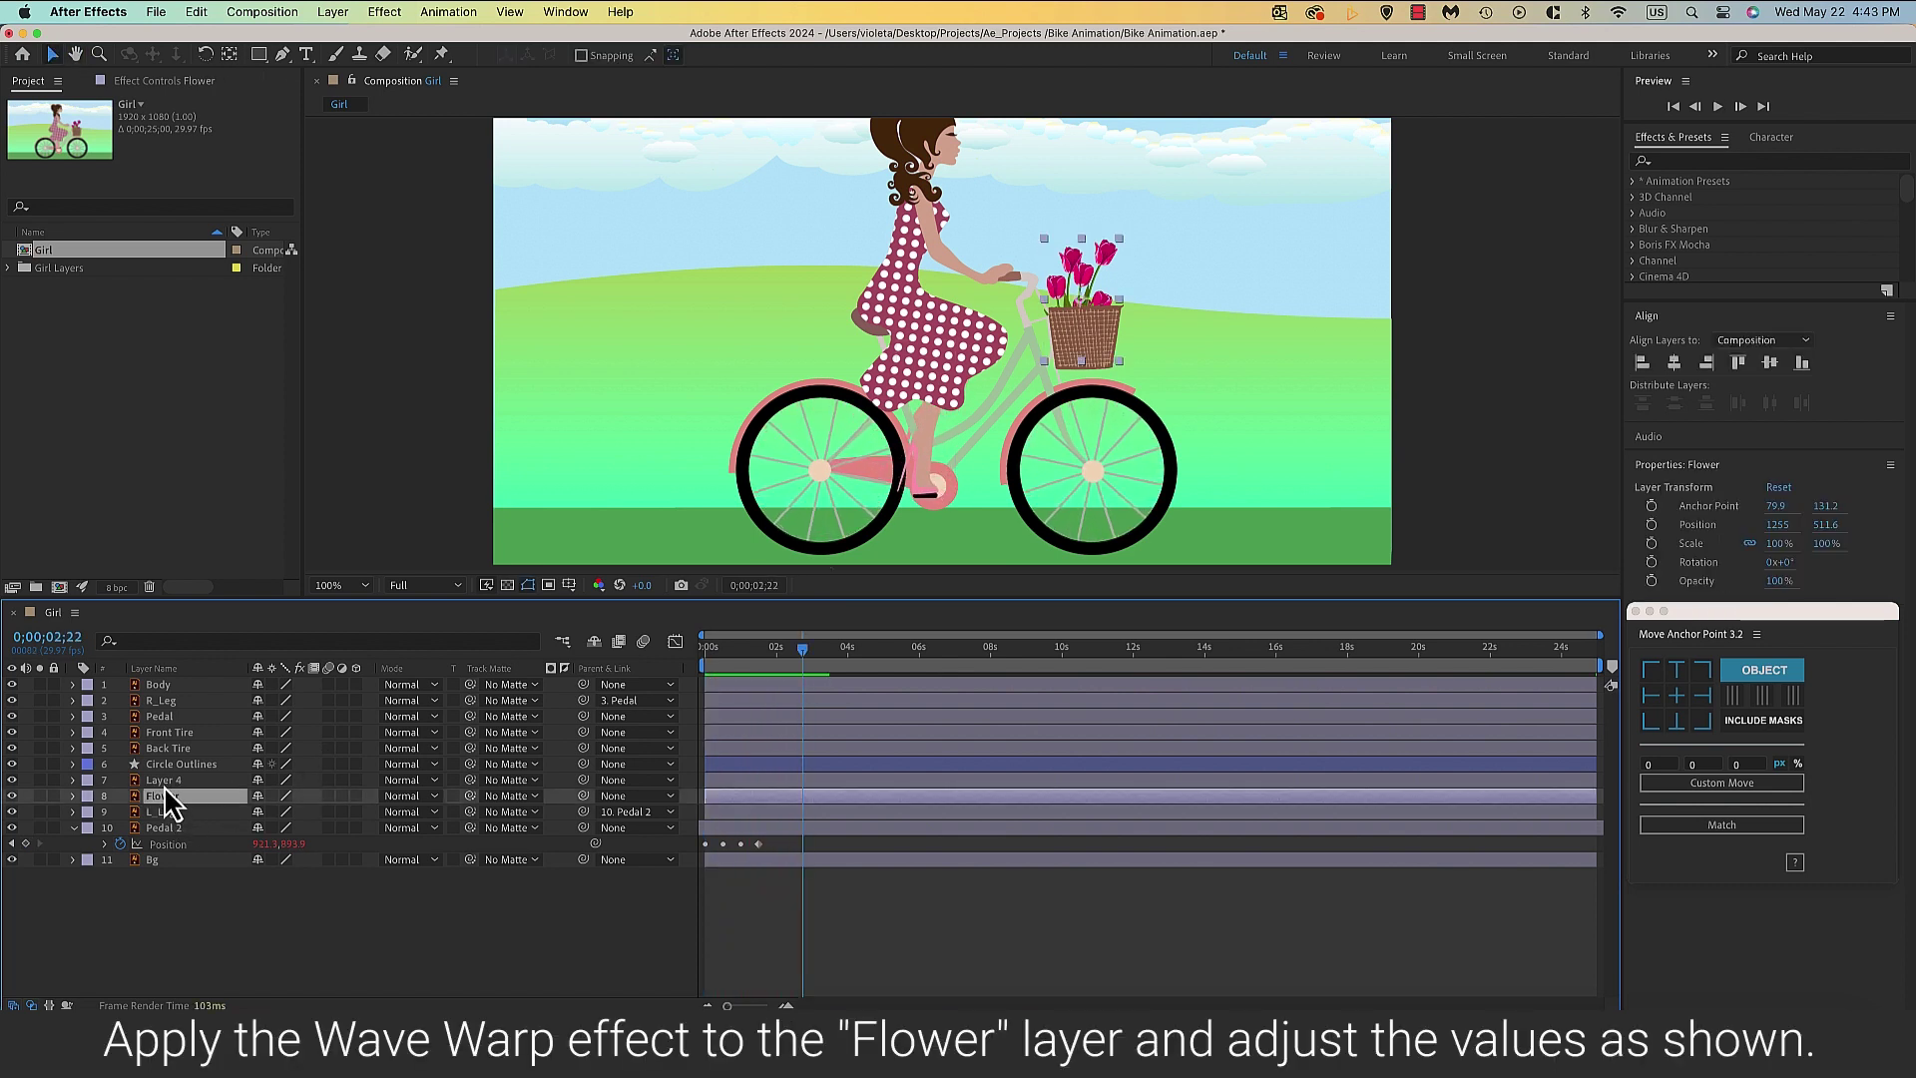
Search 'wave' in Effects & Presets and drag Wave Warp onto the Flower layer.
{"action": "left_click", "coordinate": [1684, 163]}
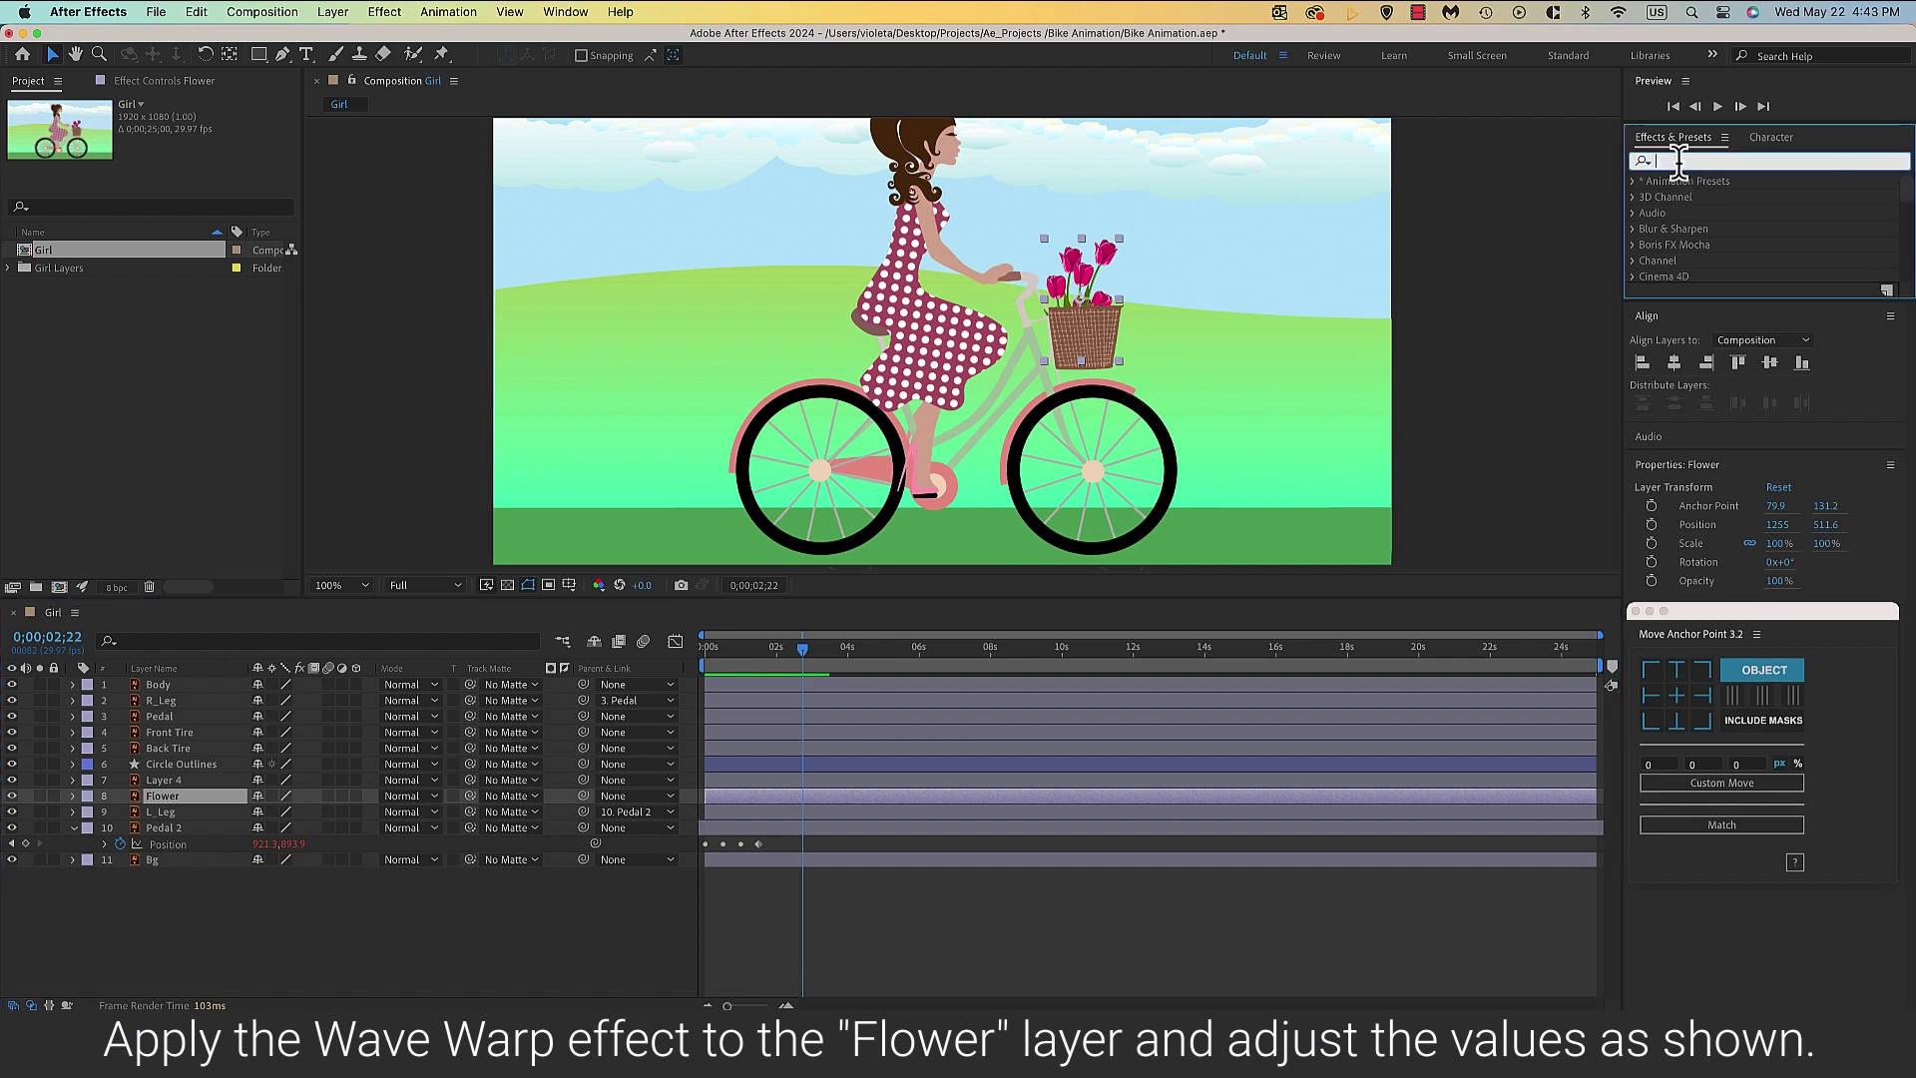
{"action": "type", "text": "wave"}
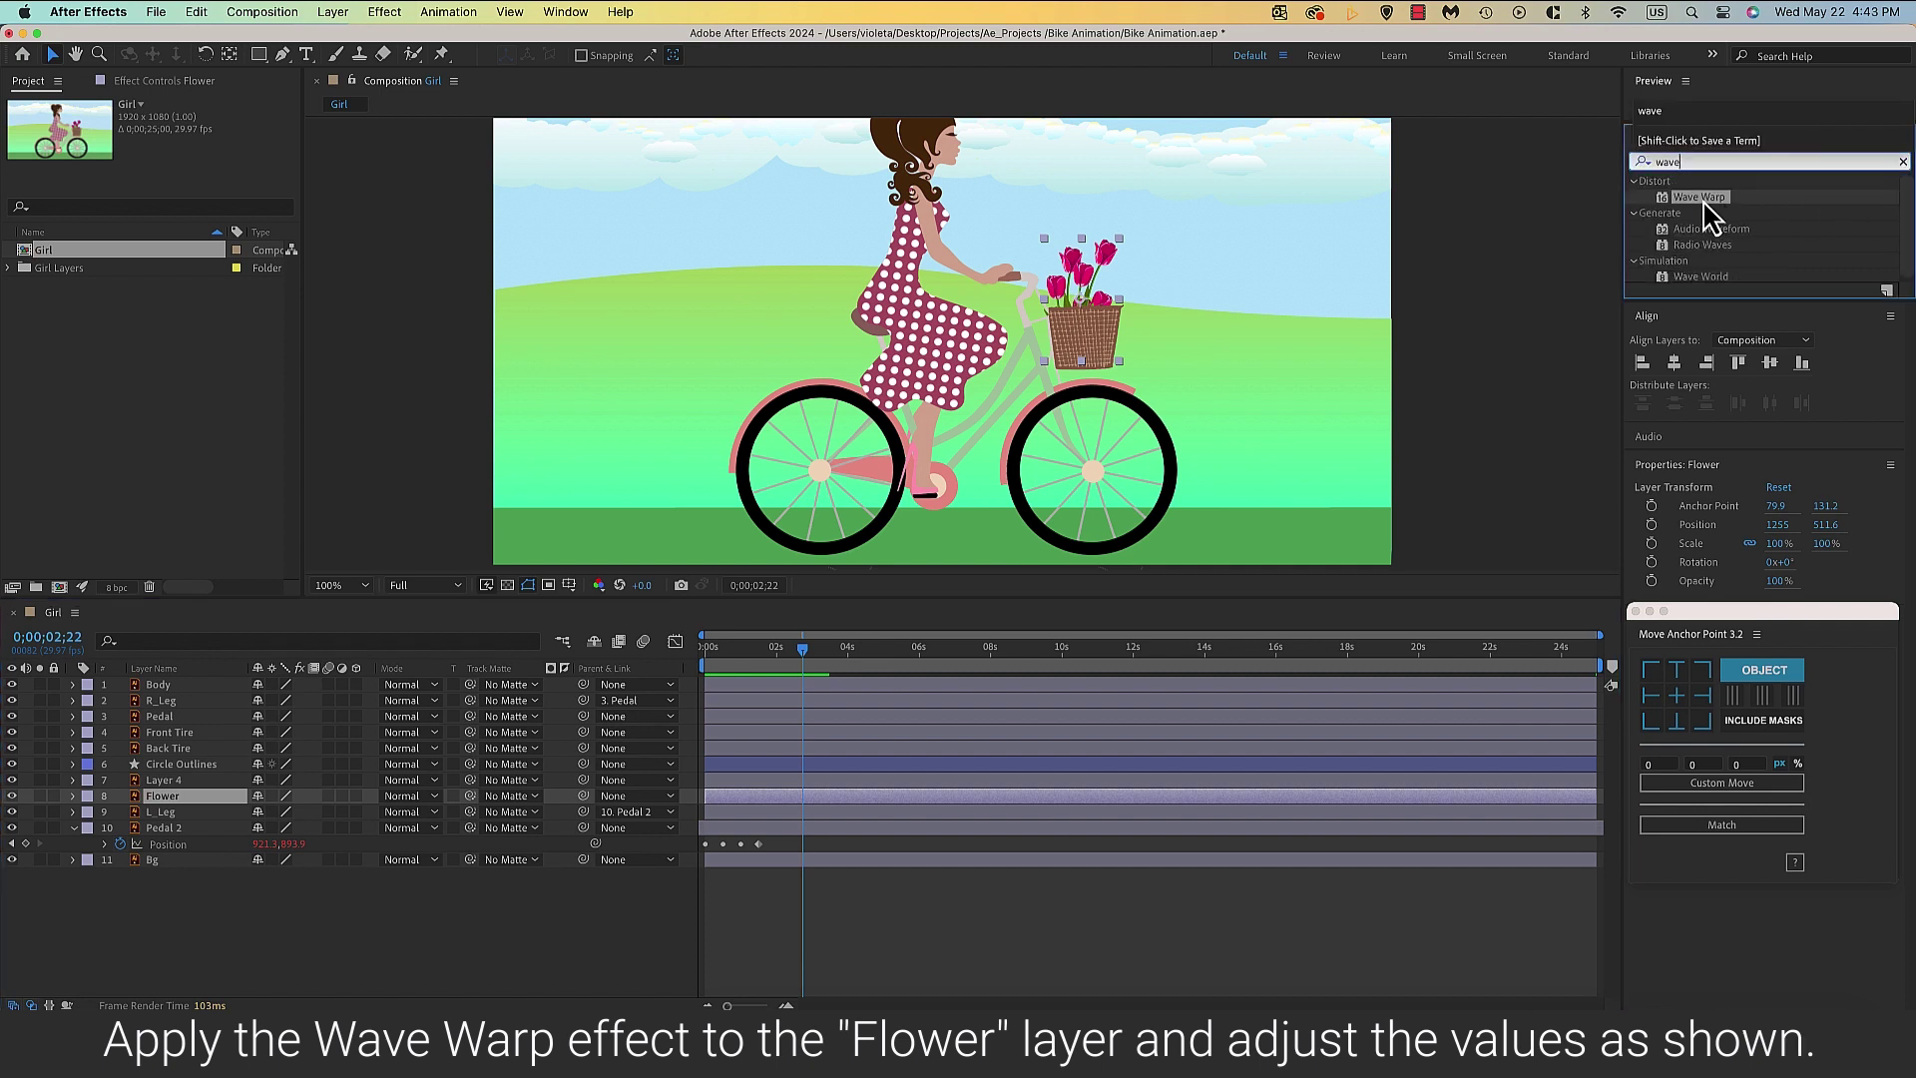
{"action": "left_click_drag", "start_coordinate": [1703, 200], "coordinate": [239, 846]}
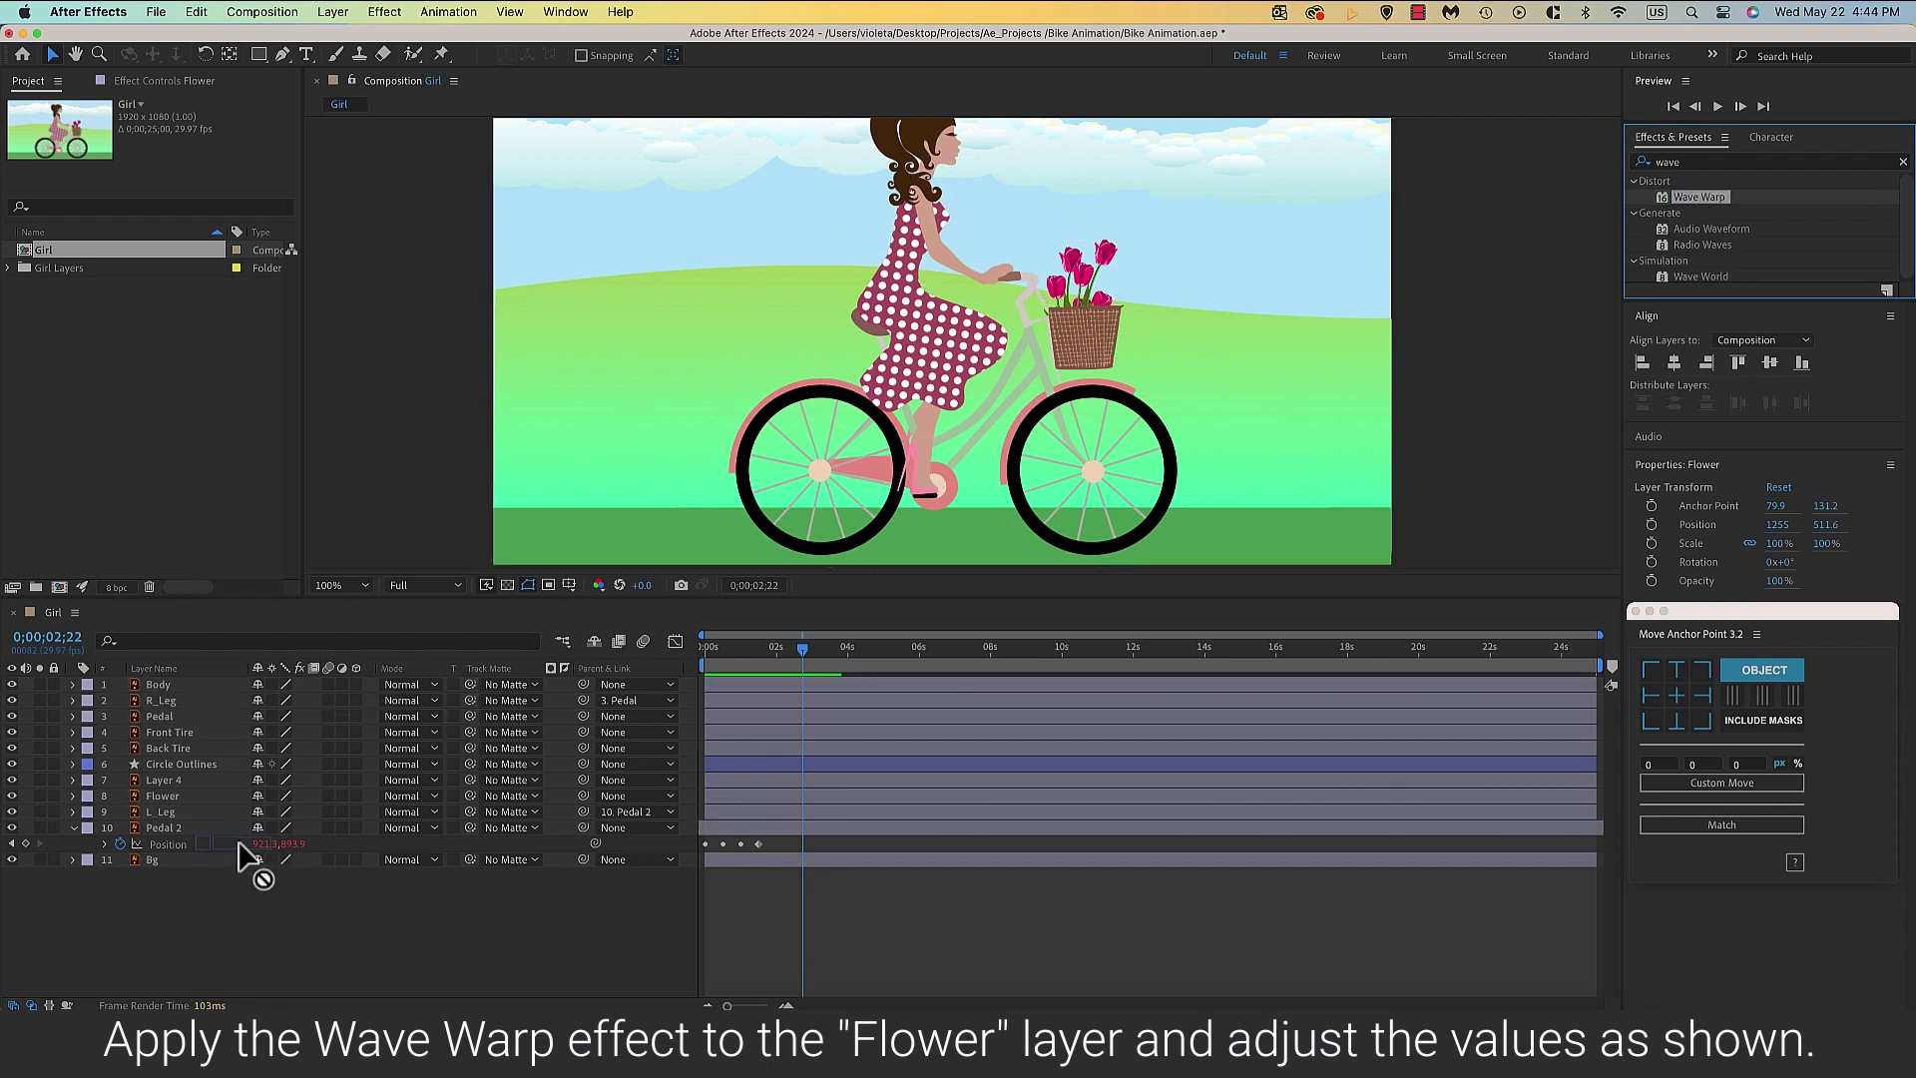
{"action": "left_click_drag", "start_coordinate": [239, 847], "coordinate": [269, 795]}
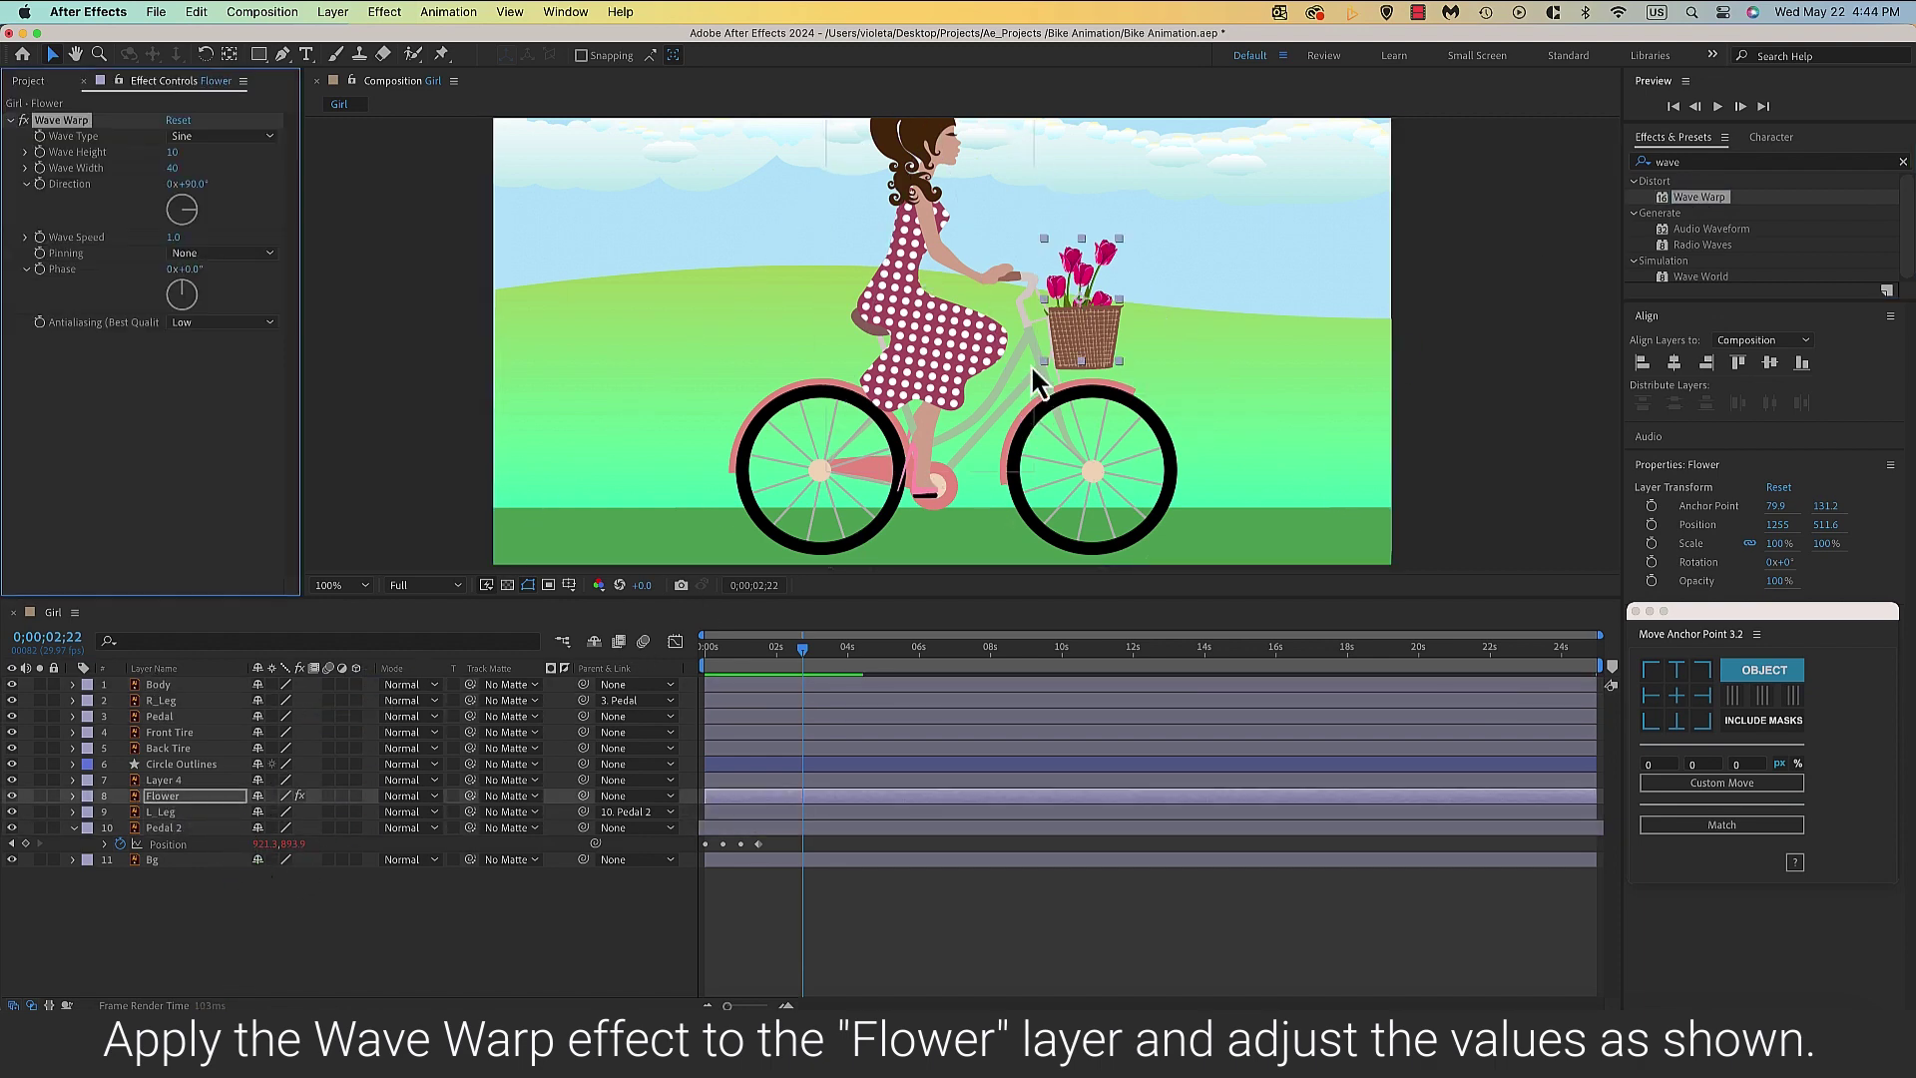
Frame the flower basket in the viewer and set Wave Warp's Wave Width to 130.
{"action": "key", "text": "period"}
{"action": "key", "text": "period"}
{"action": "left_click_drag", "start_coordinate": [1380, 372], "coordinate": [908, 391]}
{"action": "key", "text": "comma"}
{"action": "key", "text": "comma"}
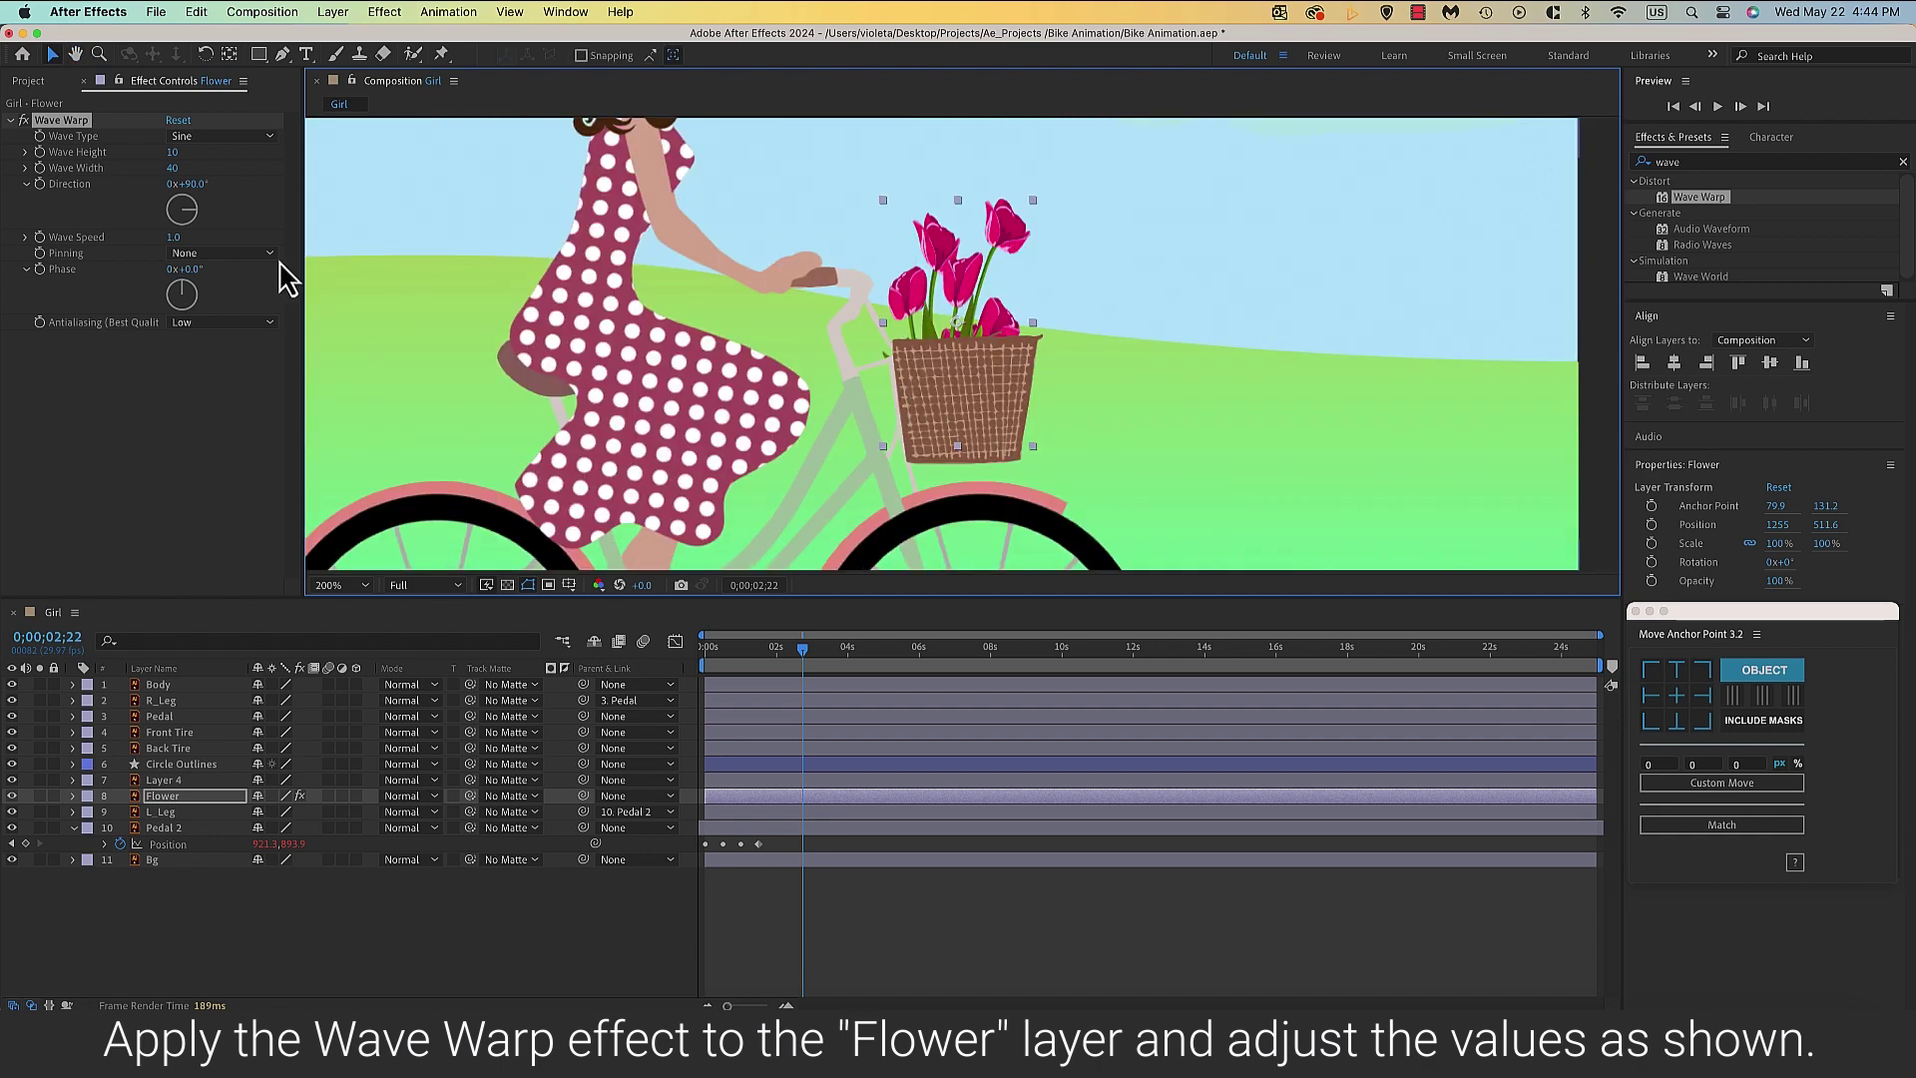
{"action": "left_click", "coordinate": [173, 153]}
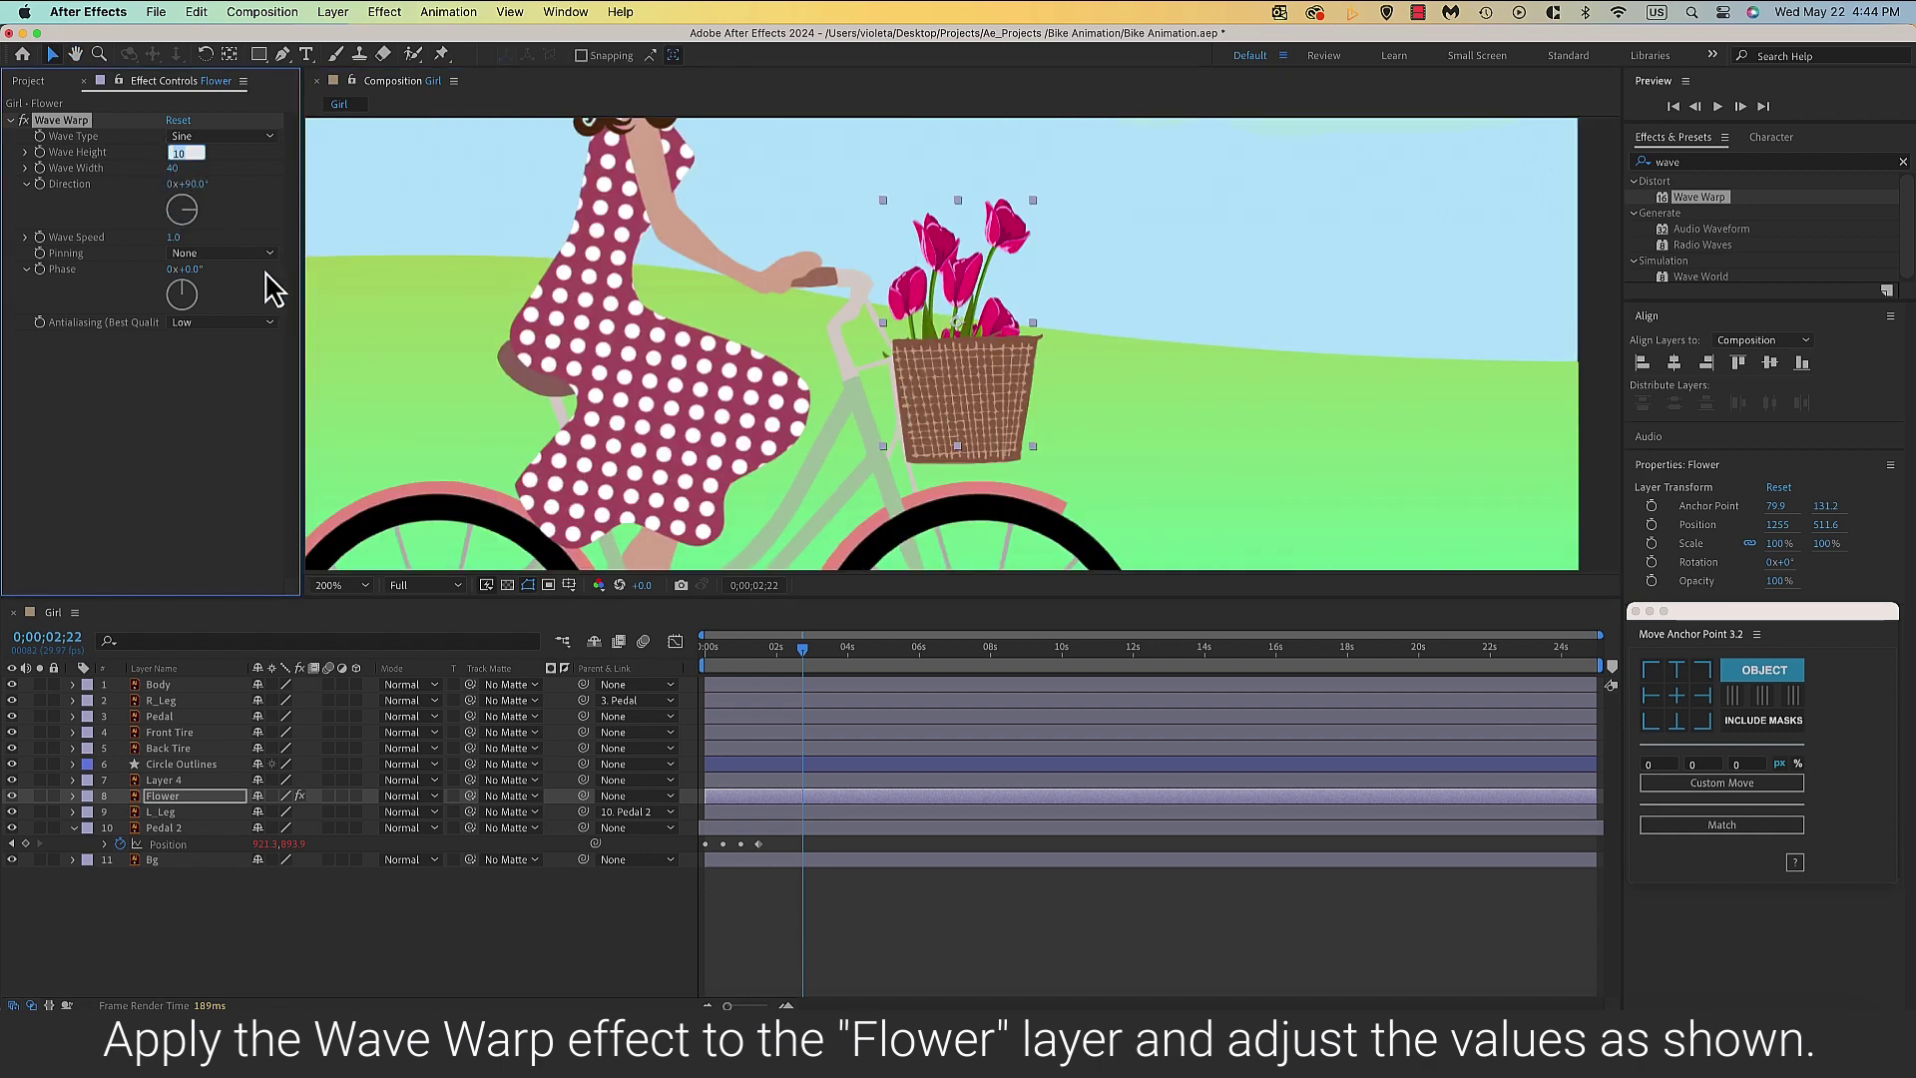
{"action": "type", "text": "2"}
{"action": "left_click", "coordinate": [177, 169]}
{"action": "type", "text": "130"}
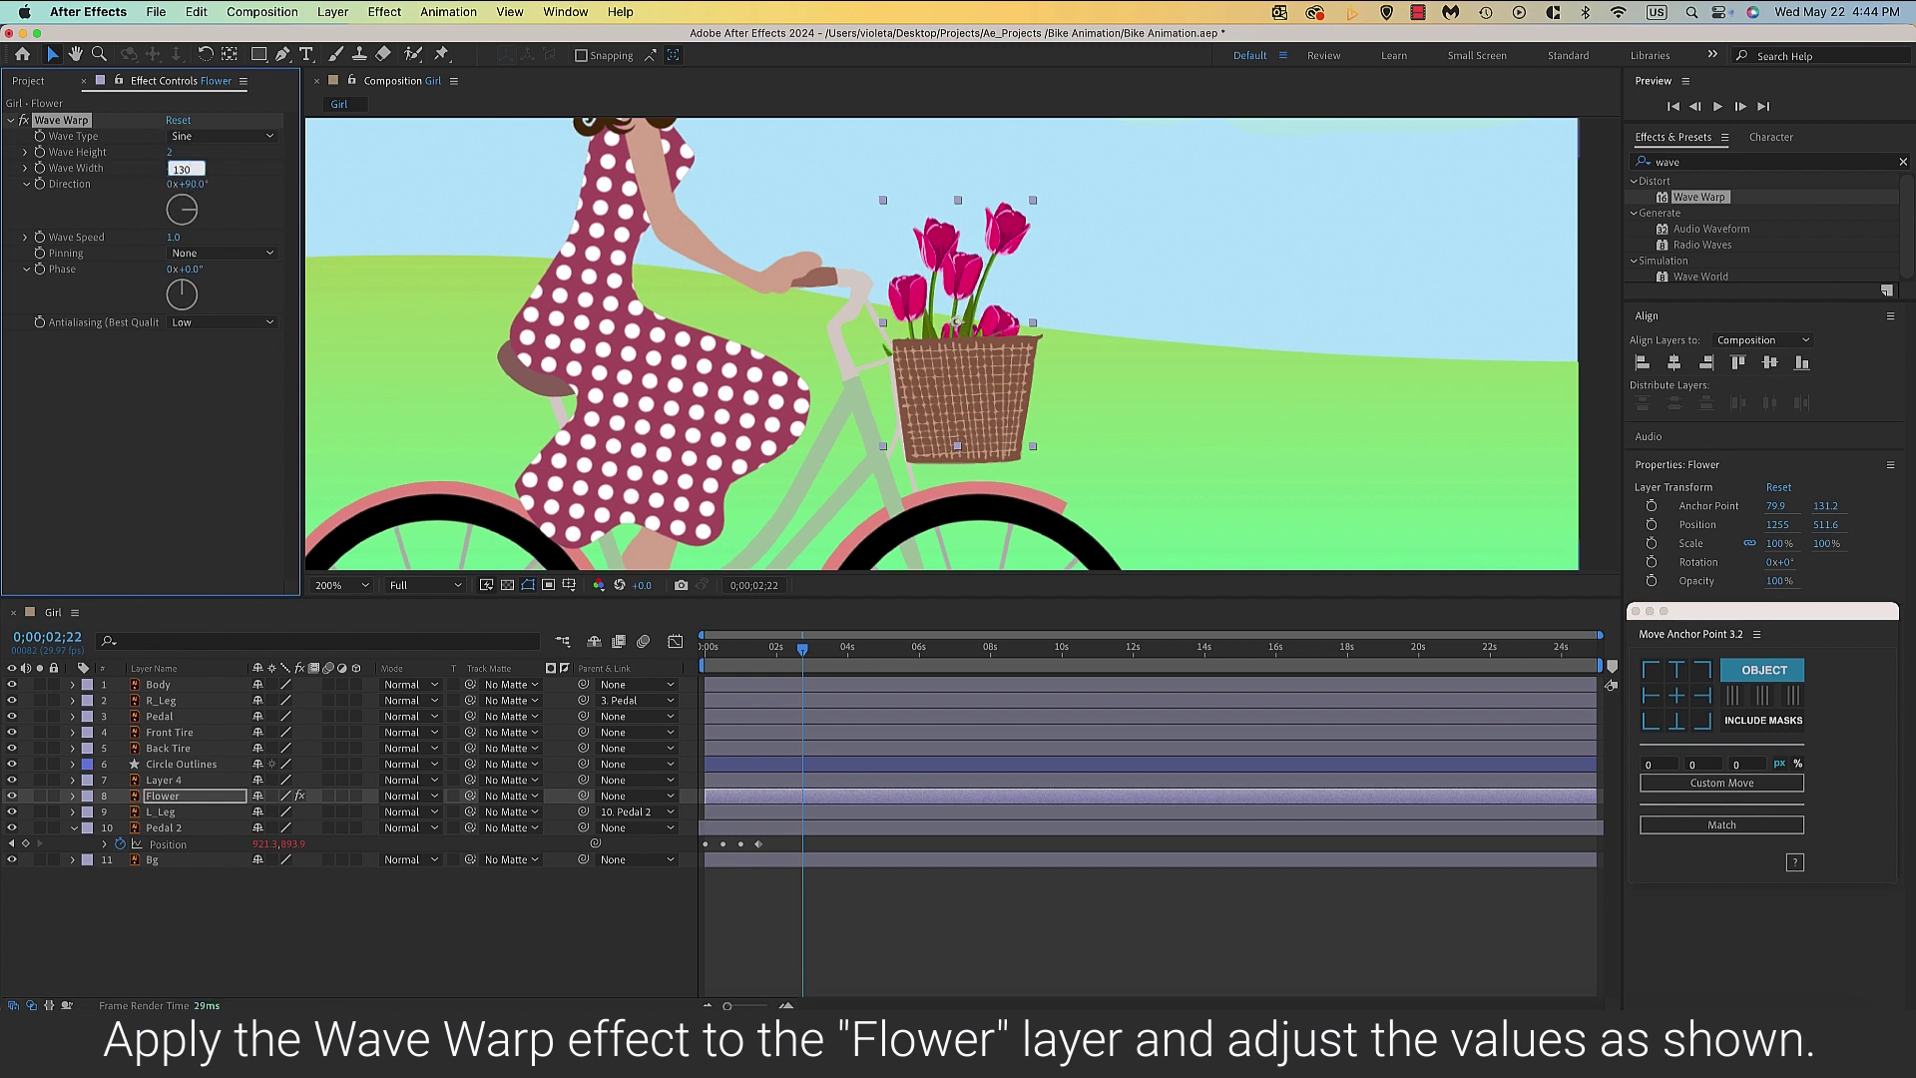
{"action": "key", "text": "Return"}
Preview the waving flowers from near the start, then lower Wave Height to 1.
{"action": "left_click_drag", "start_coordinate": [804, 649], "coordinate": [740, 649]}
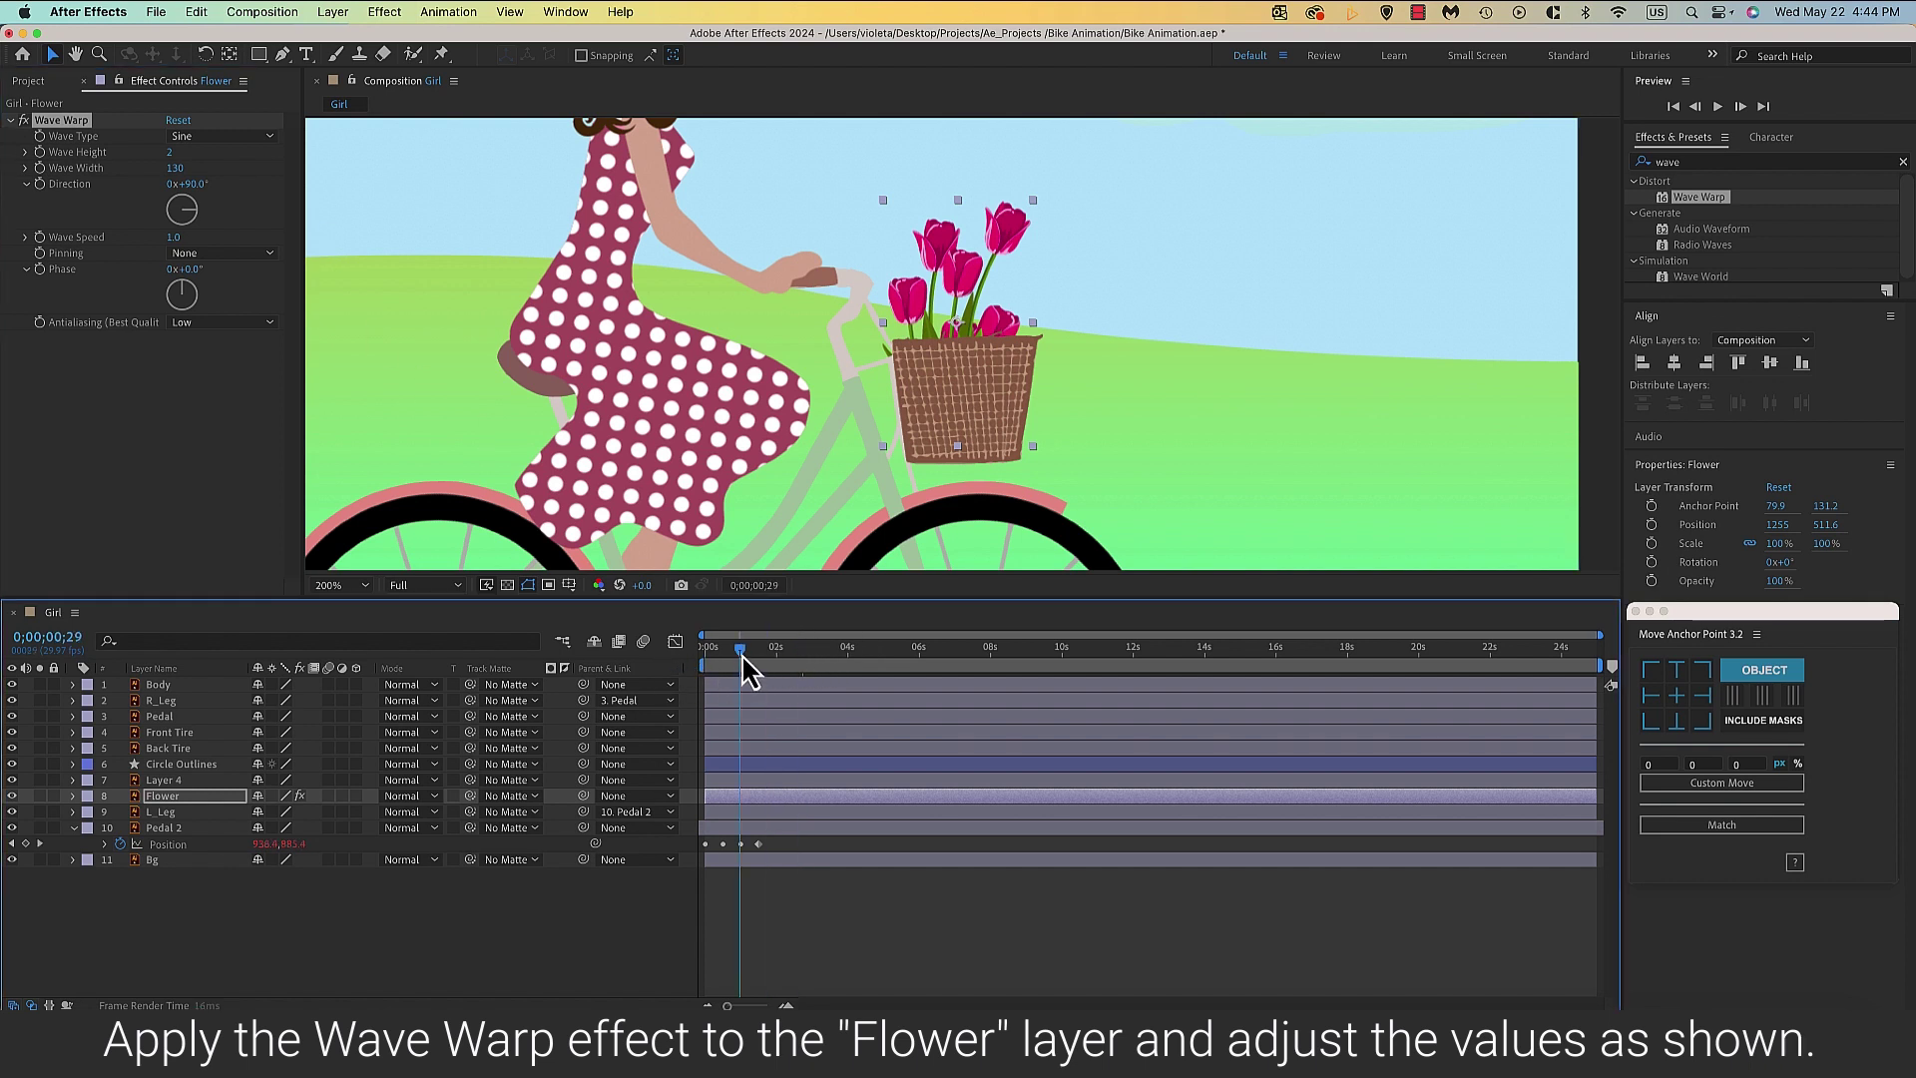
{"action": "left_click", "coordinate": [712, 659]}
{"action": "key", "text": "space"}
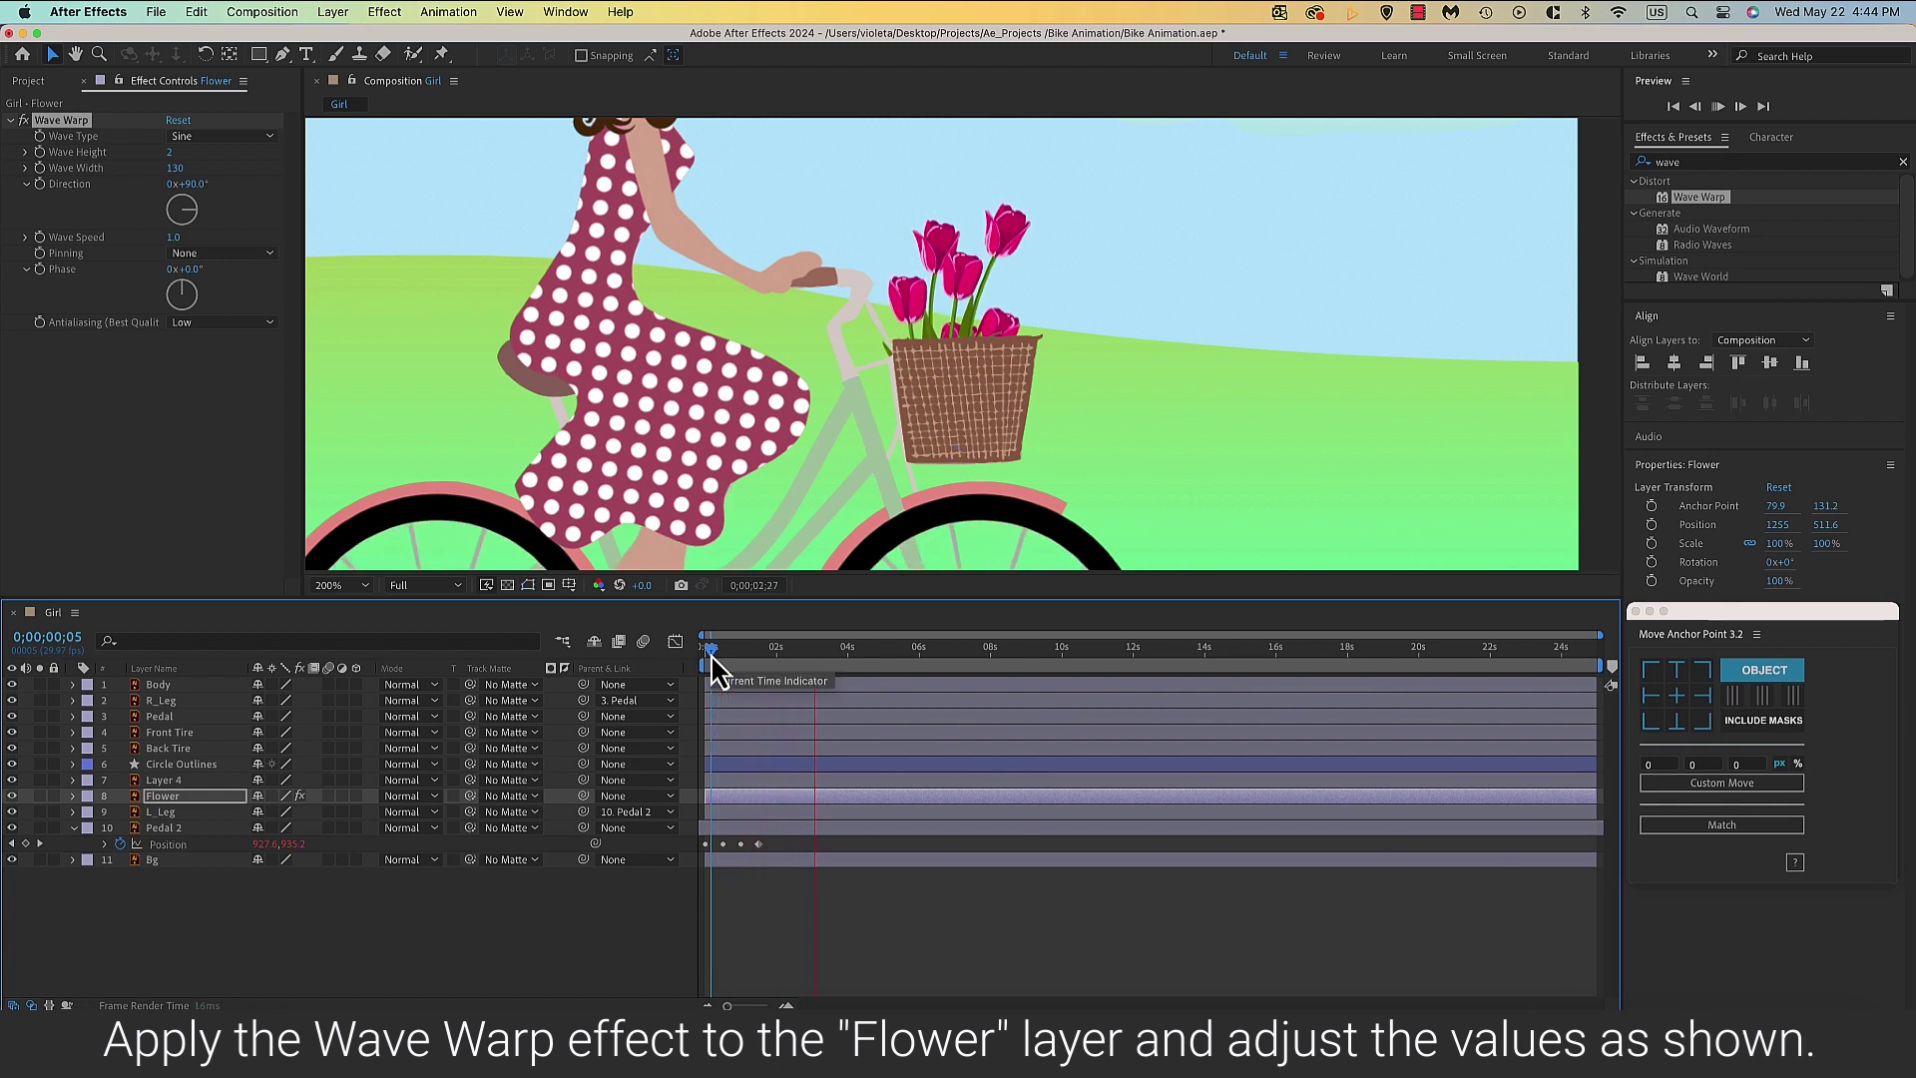
{"action": "key", "text": "space"}
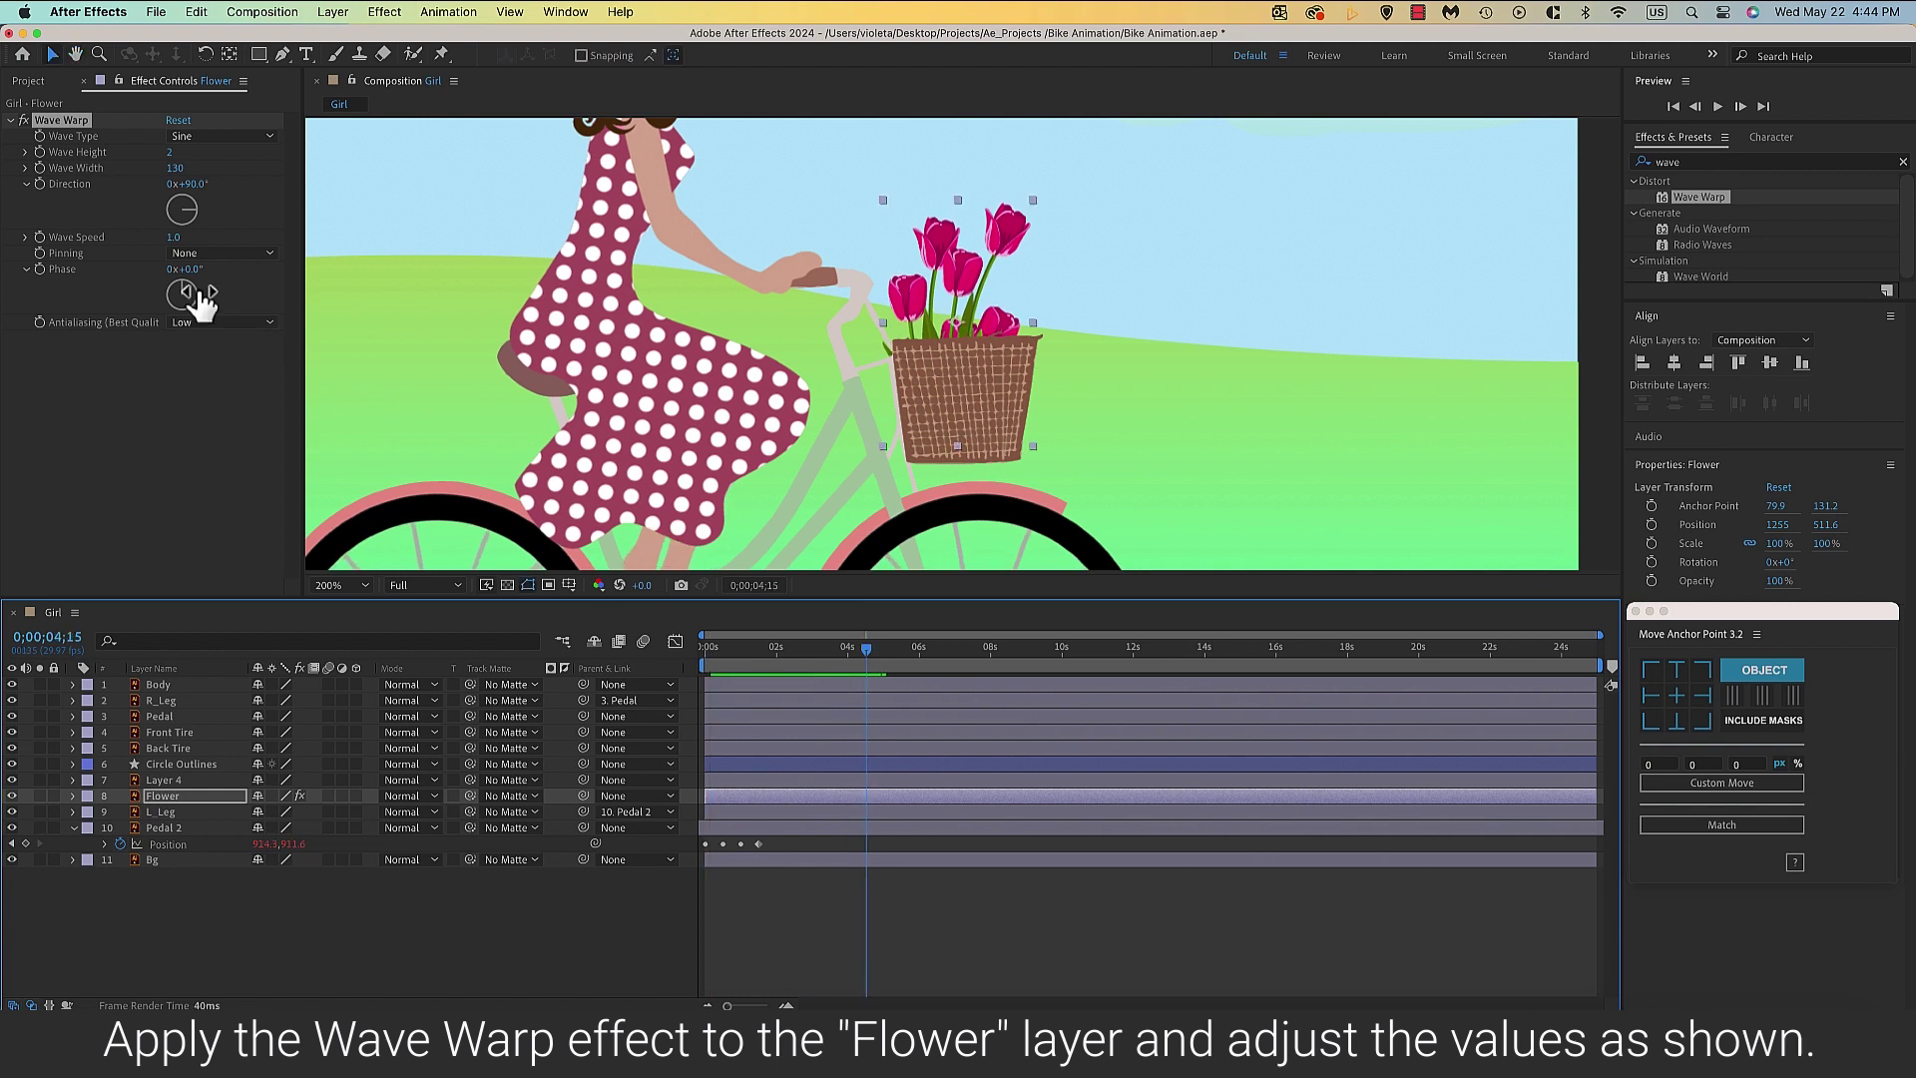
{"action": "left_click", "coordinate": [172, 155]}
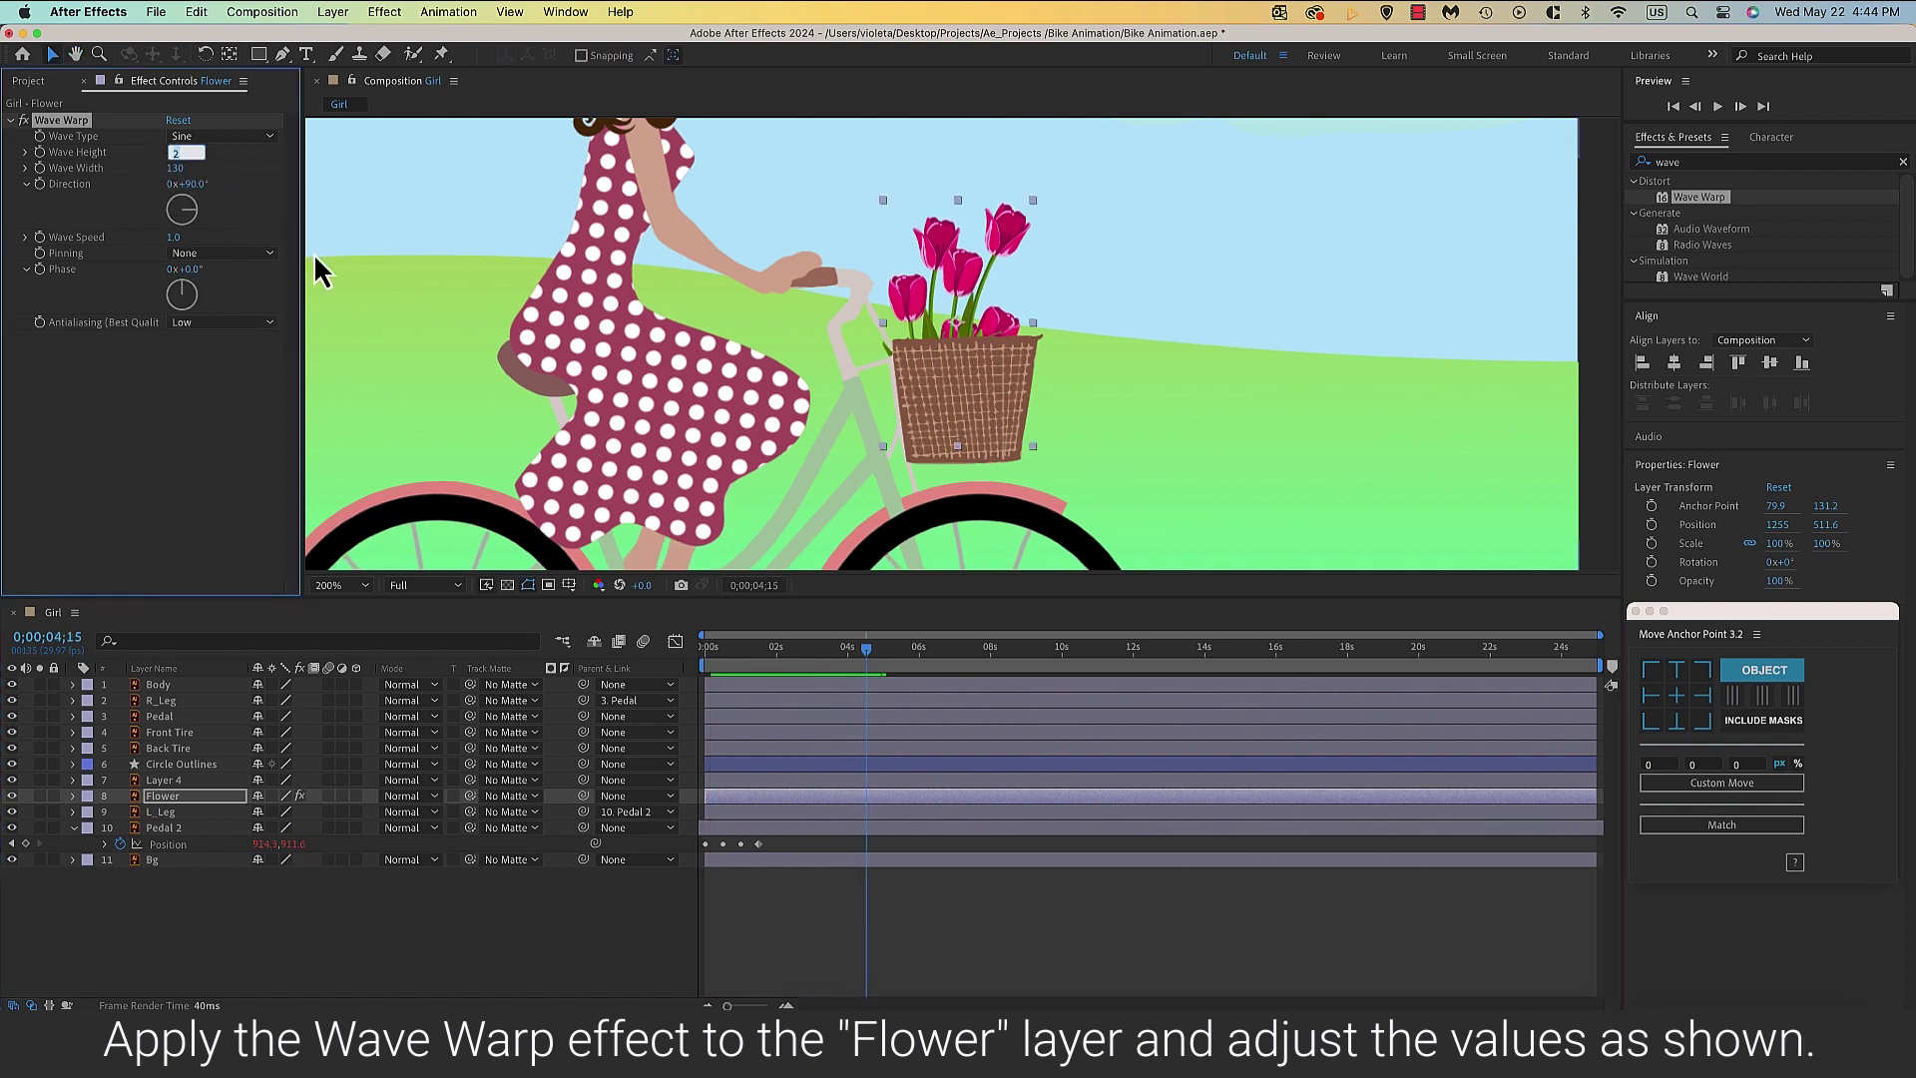
{"action": "type", "text": "1"}
{"action": "key", "text": "Return"}
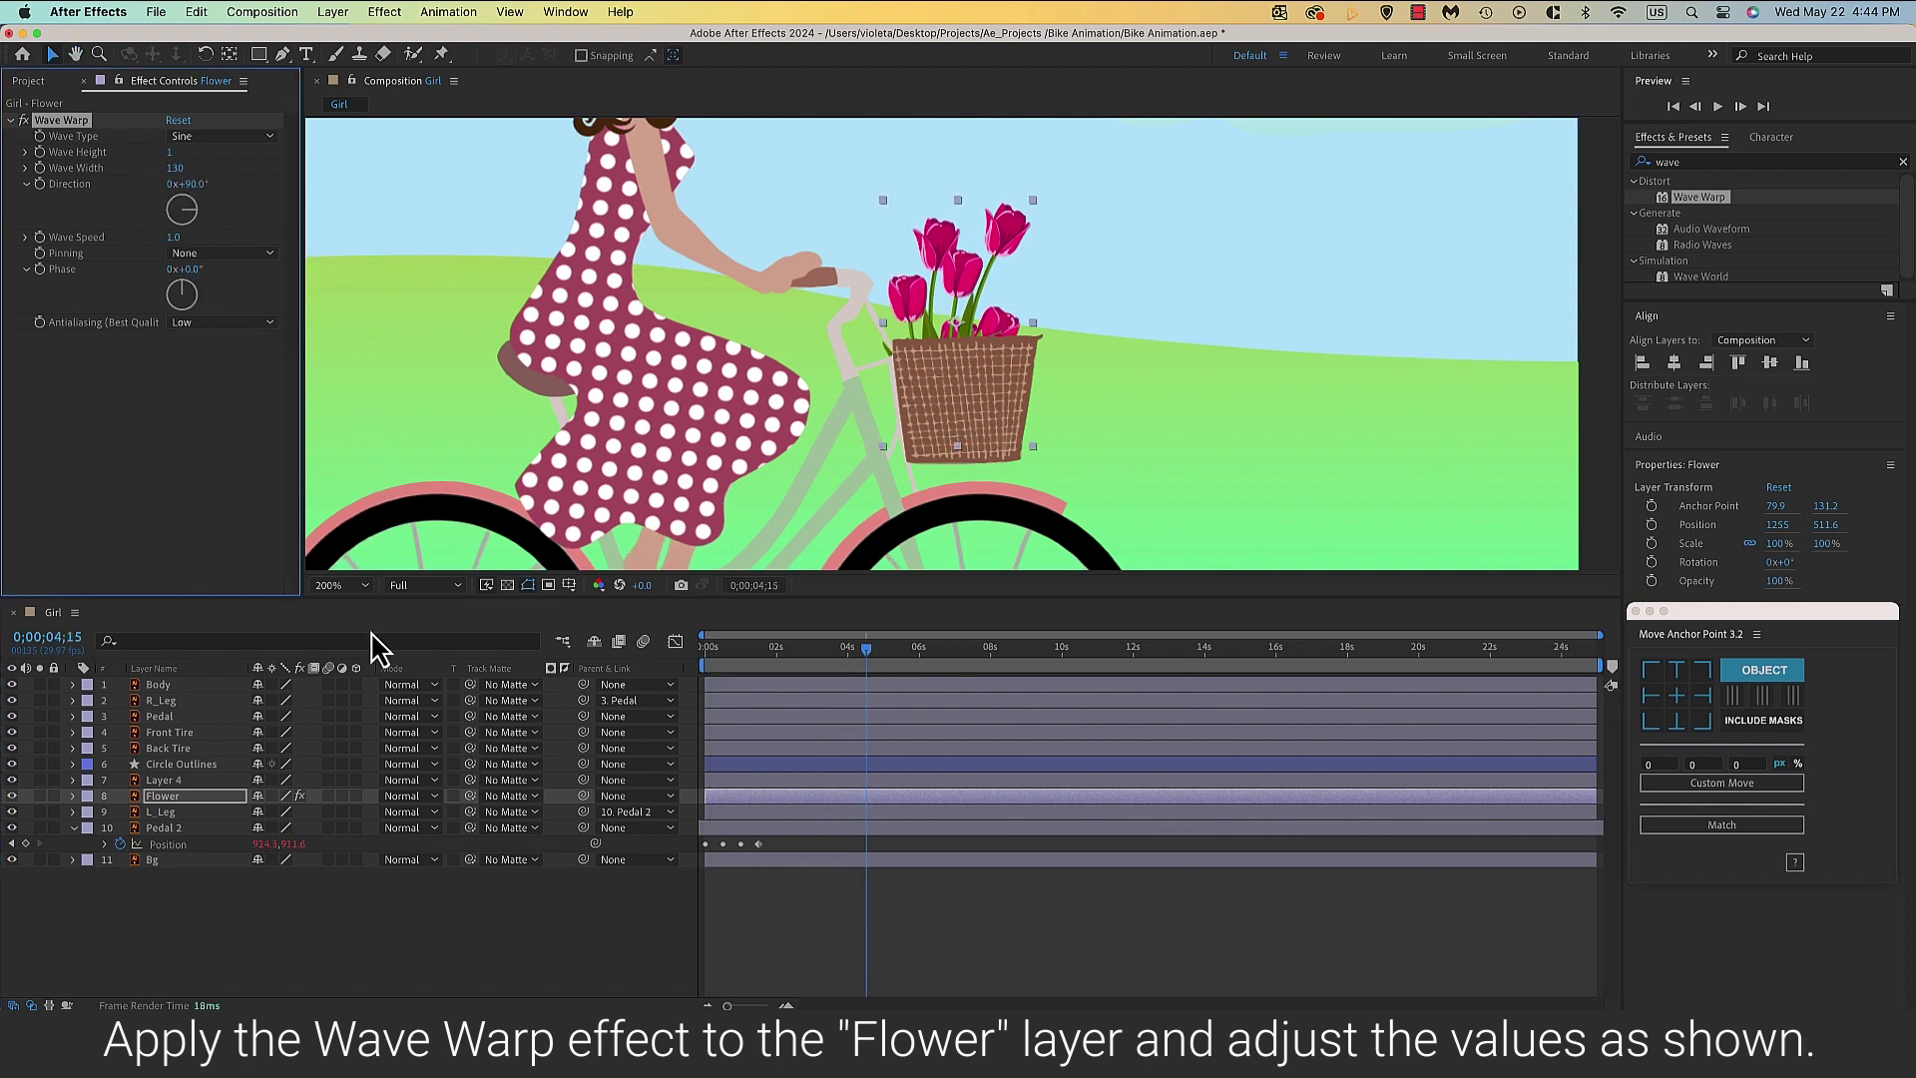
Deselect the Flower layer, rewind to the start and select the Pedal 2 layer.
{"action": "left_click", "coordinate": [719, 828]}
{"action": "left_click_drag", "start_coordinate": [846, 655], "coordinate": [705, 659]}
{"action": "scroll", "coordinate": [960, 406], "scroll_direction": "down", "scroll_amount": 2}
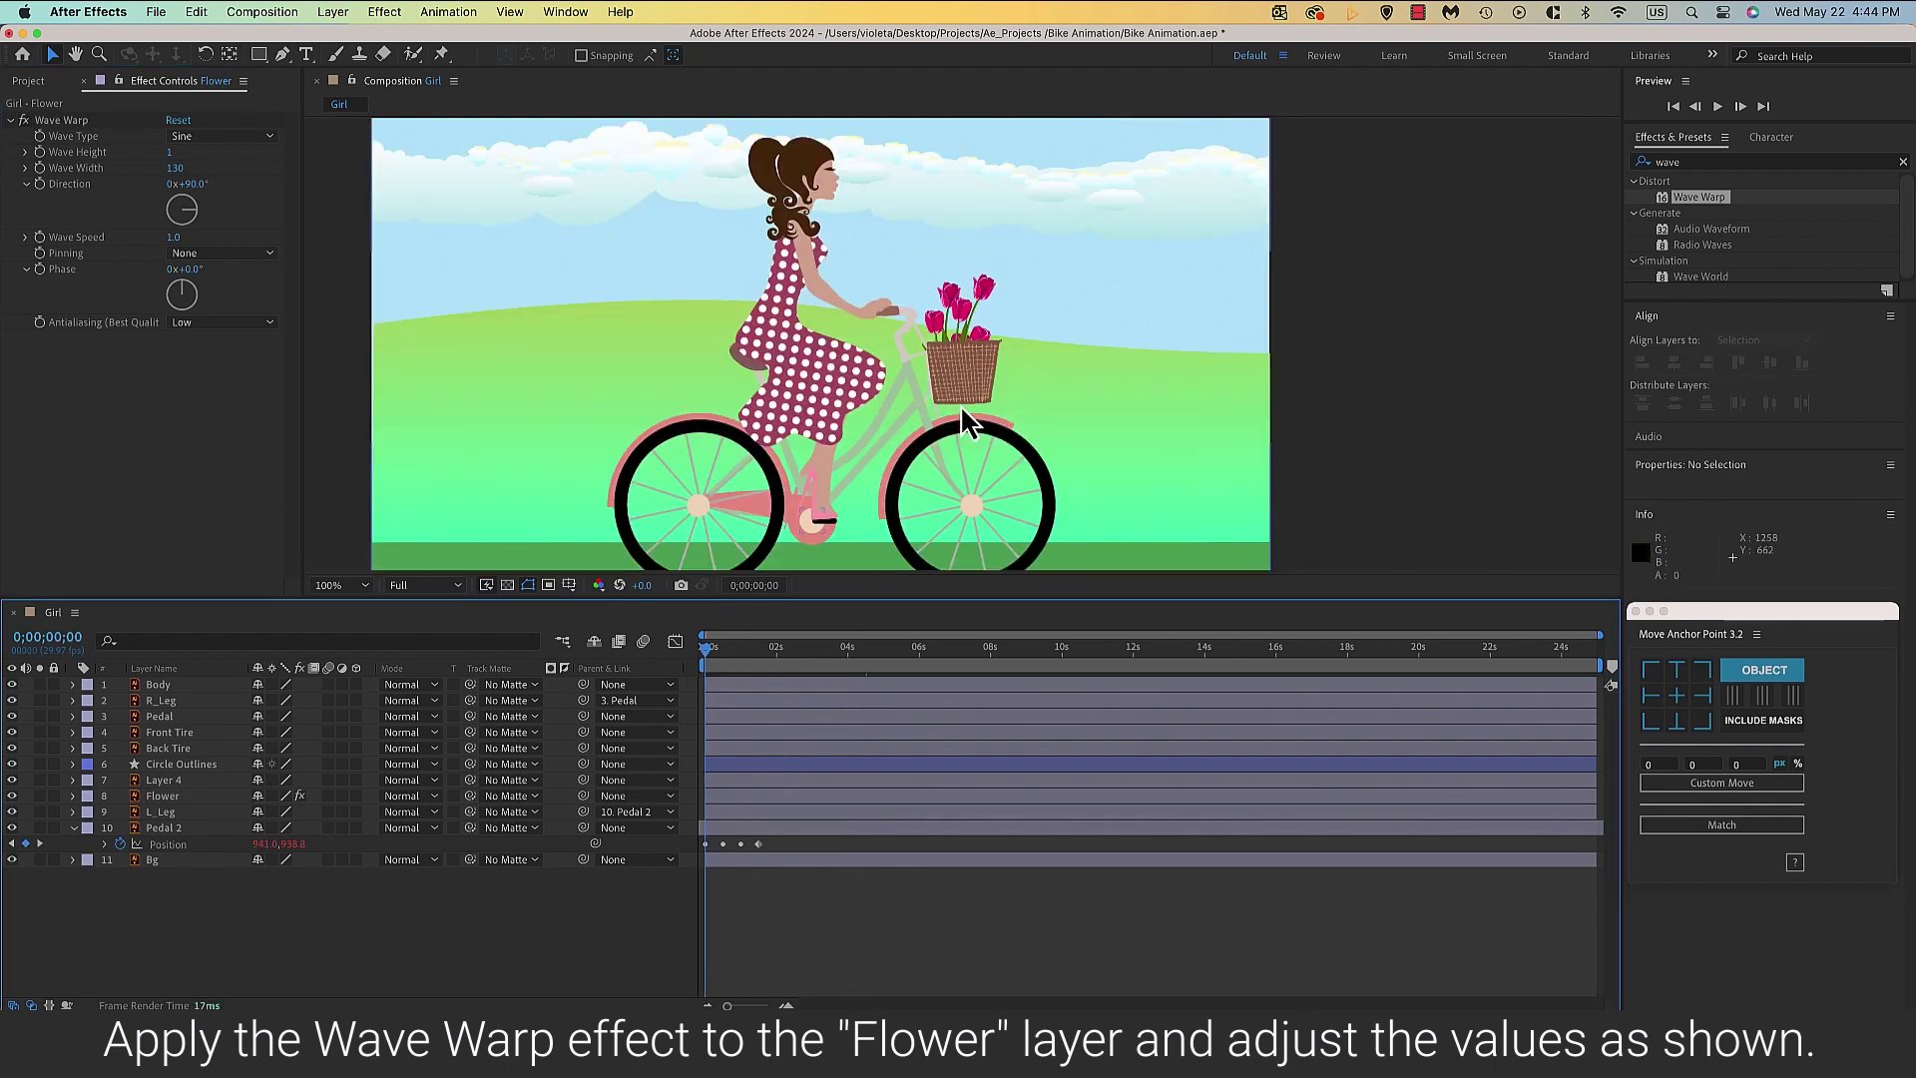
{"action": "scroll", "coordinate": [973, 407], "scroll_direction": "down", "scroll_amount": 1}
{"action": "scroll", "coordinate": [985, 409], "scroll_direction": "down", "scroll_amount": 1}
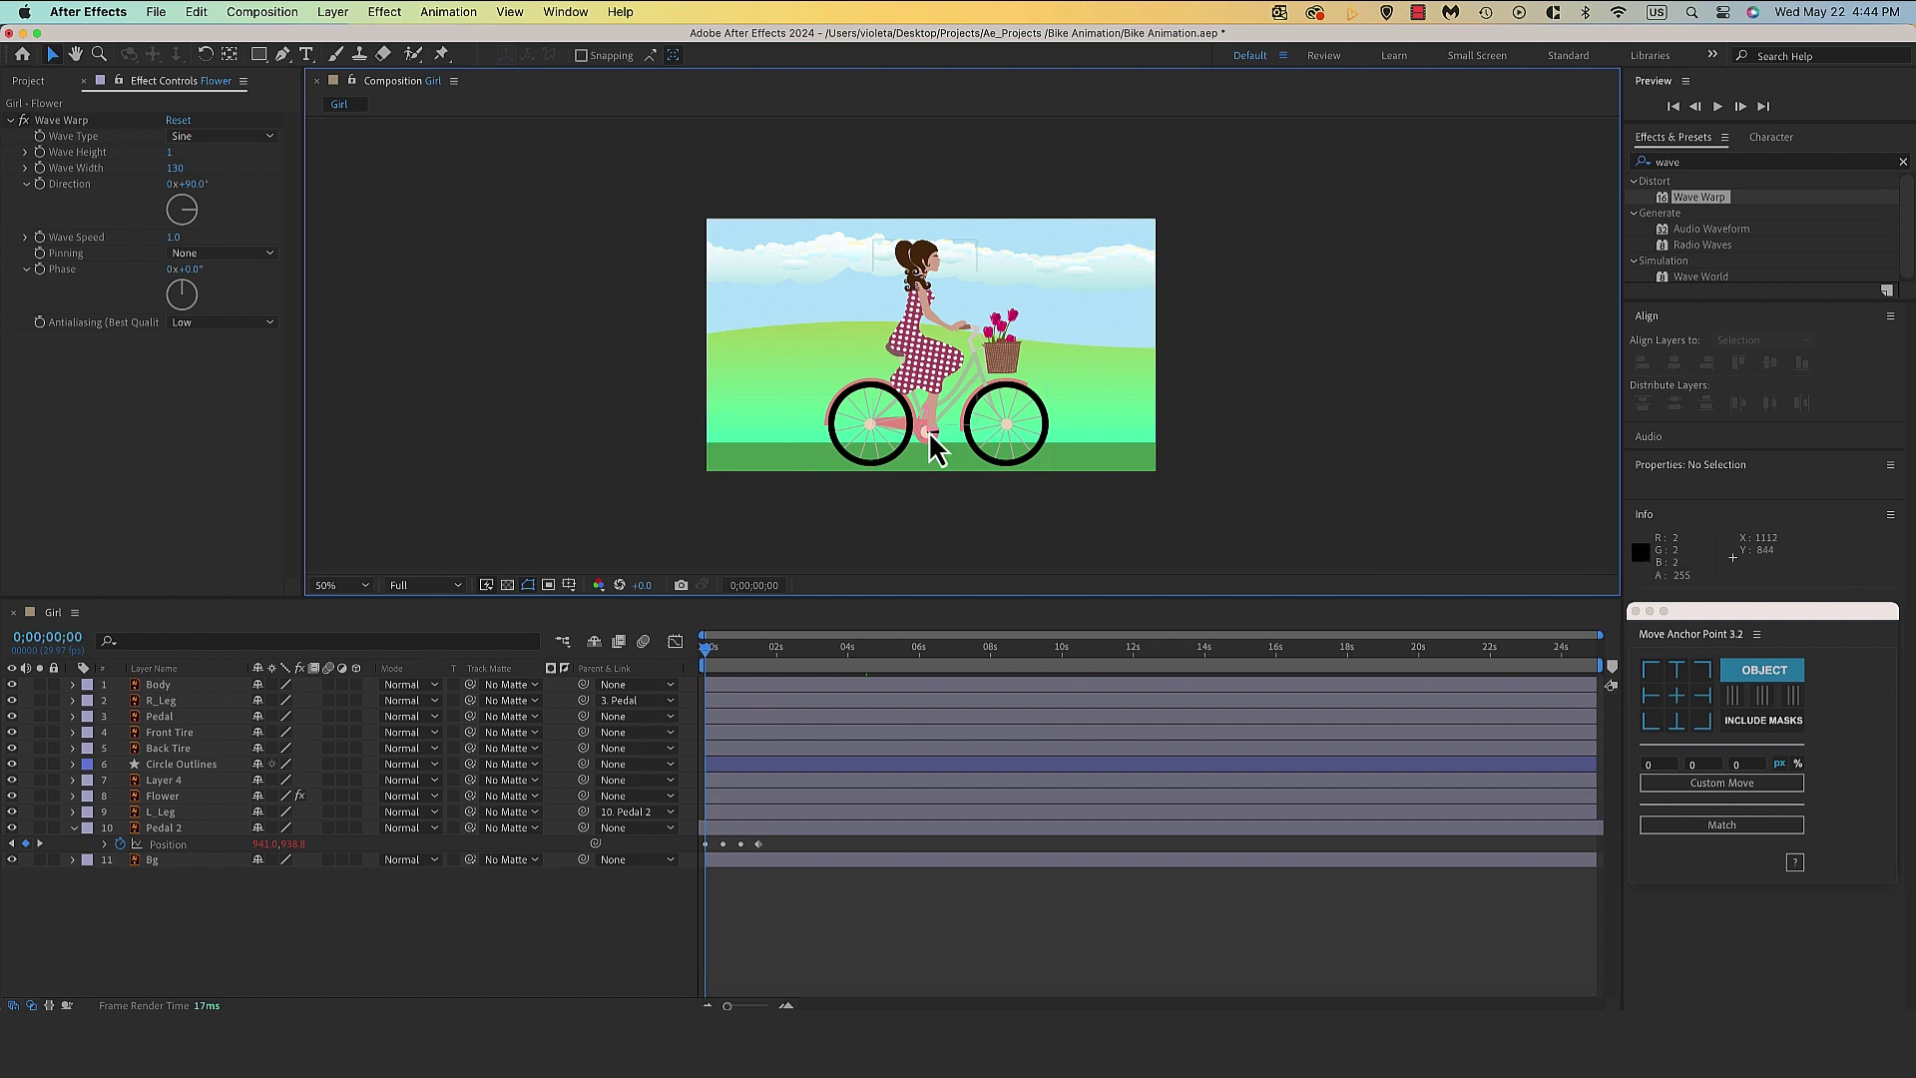
{"action": "left_click", "coordinate": [164, 828]}
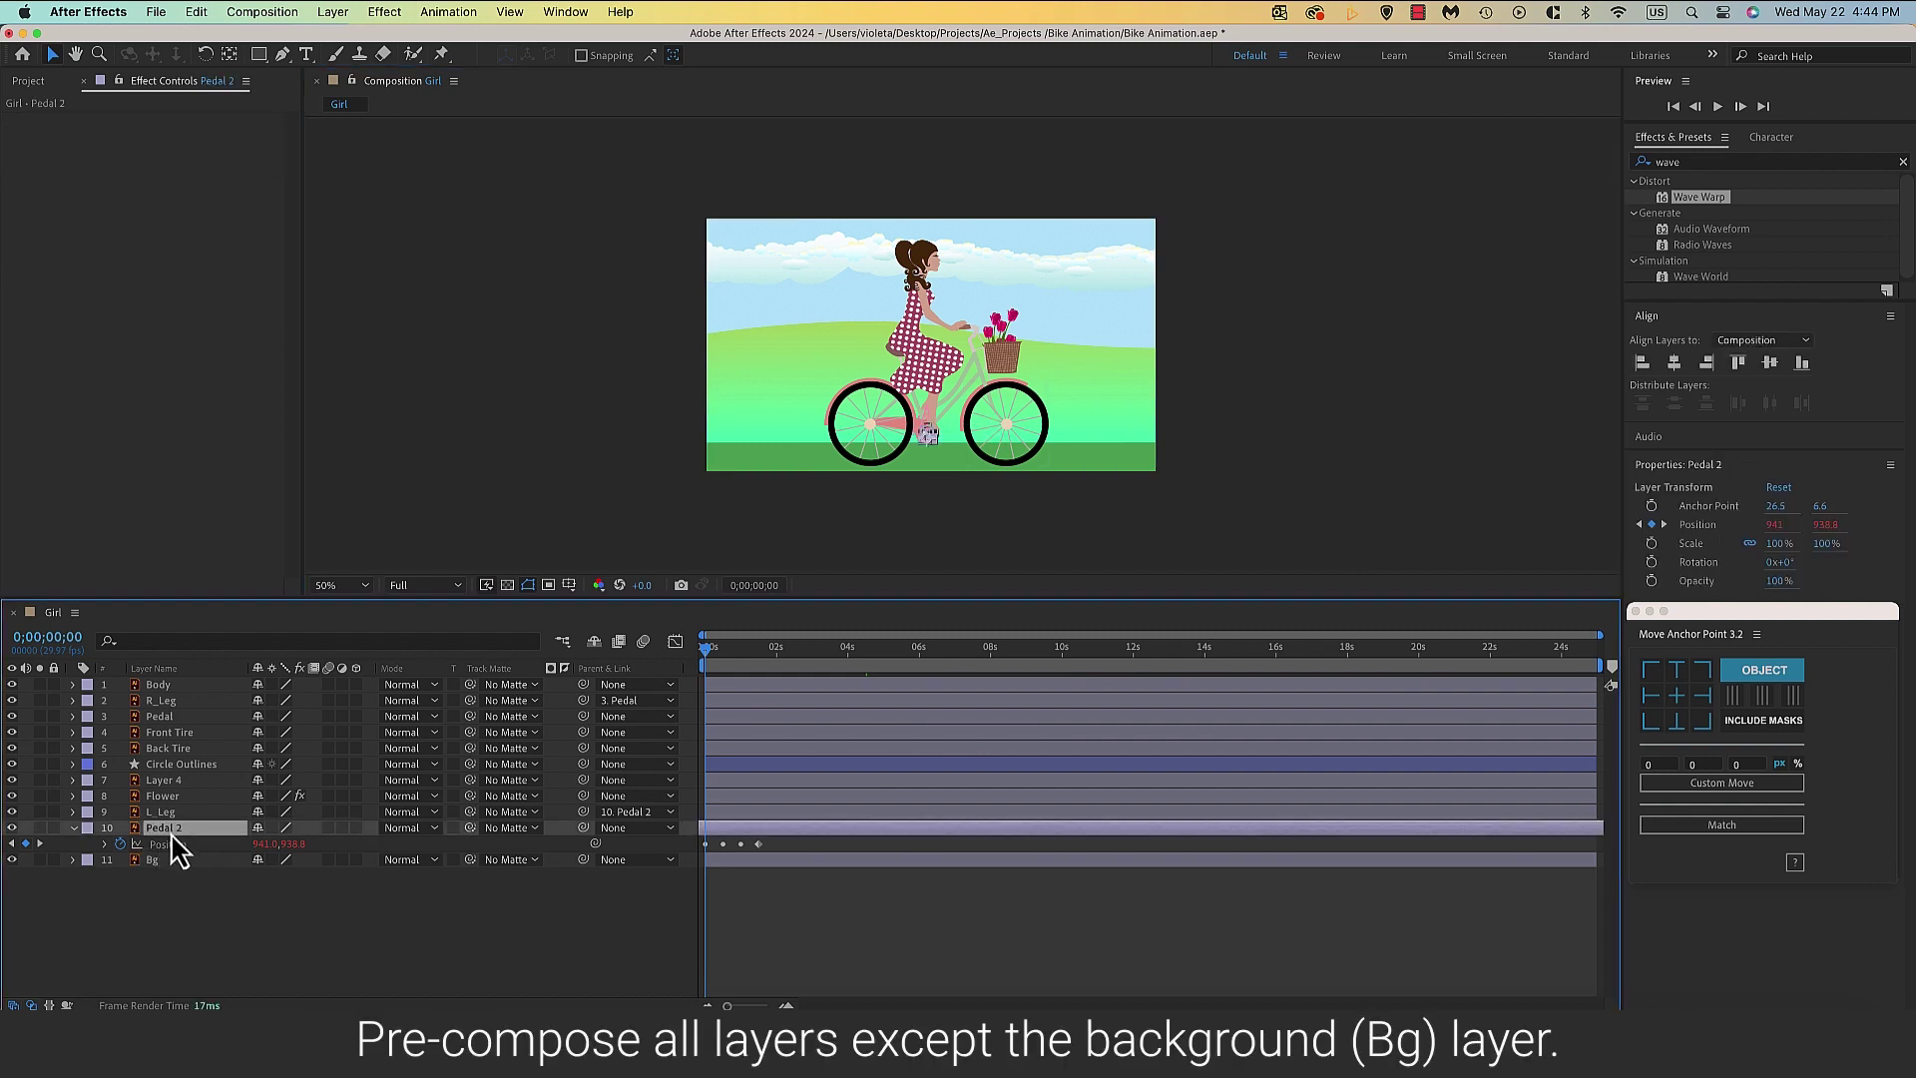
Pre-compose layers Body through Pedal 2 into 'Girl', moving all attributes into it.
{"action": "left_click", "coordinate": [73, 829]}
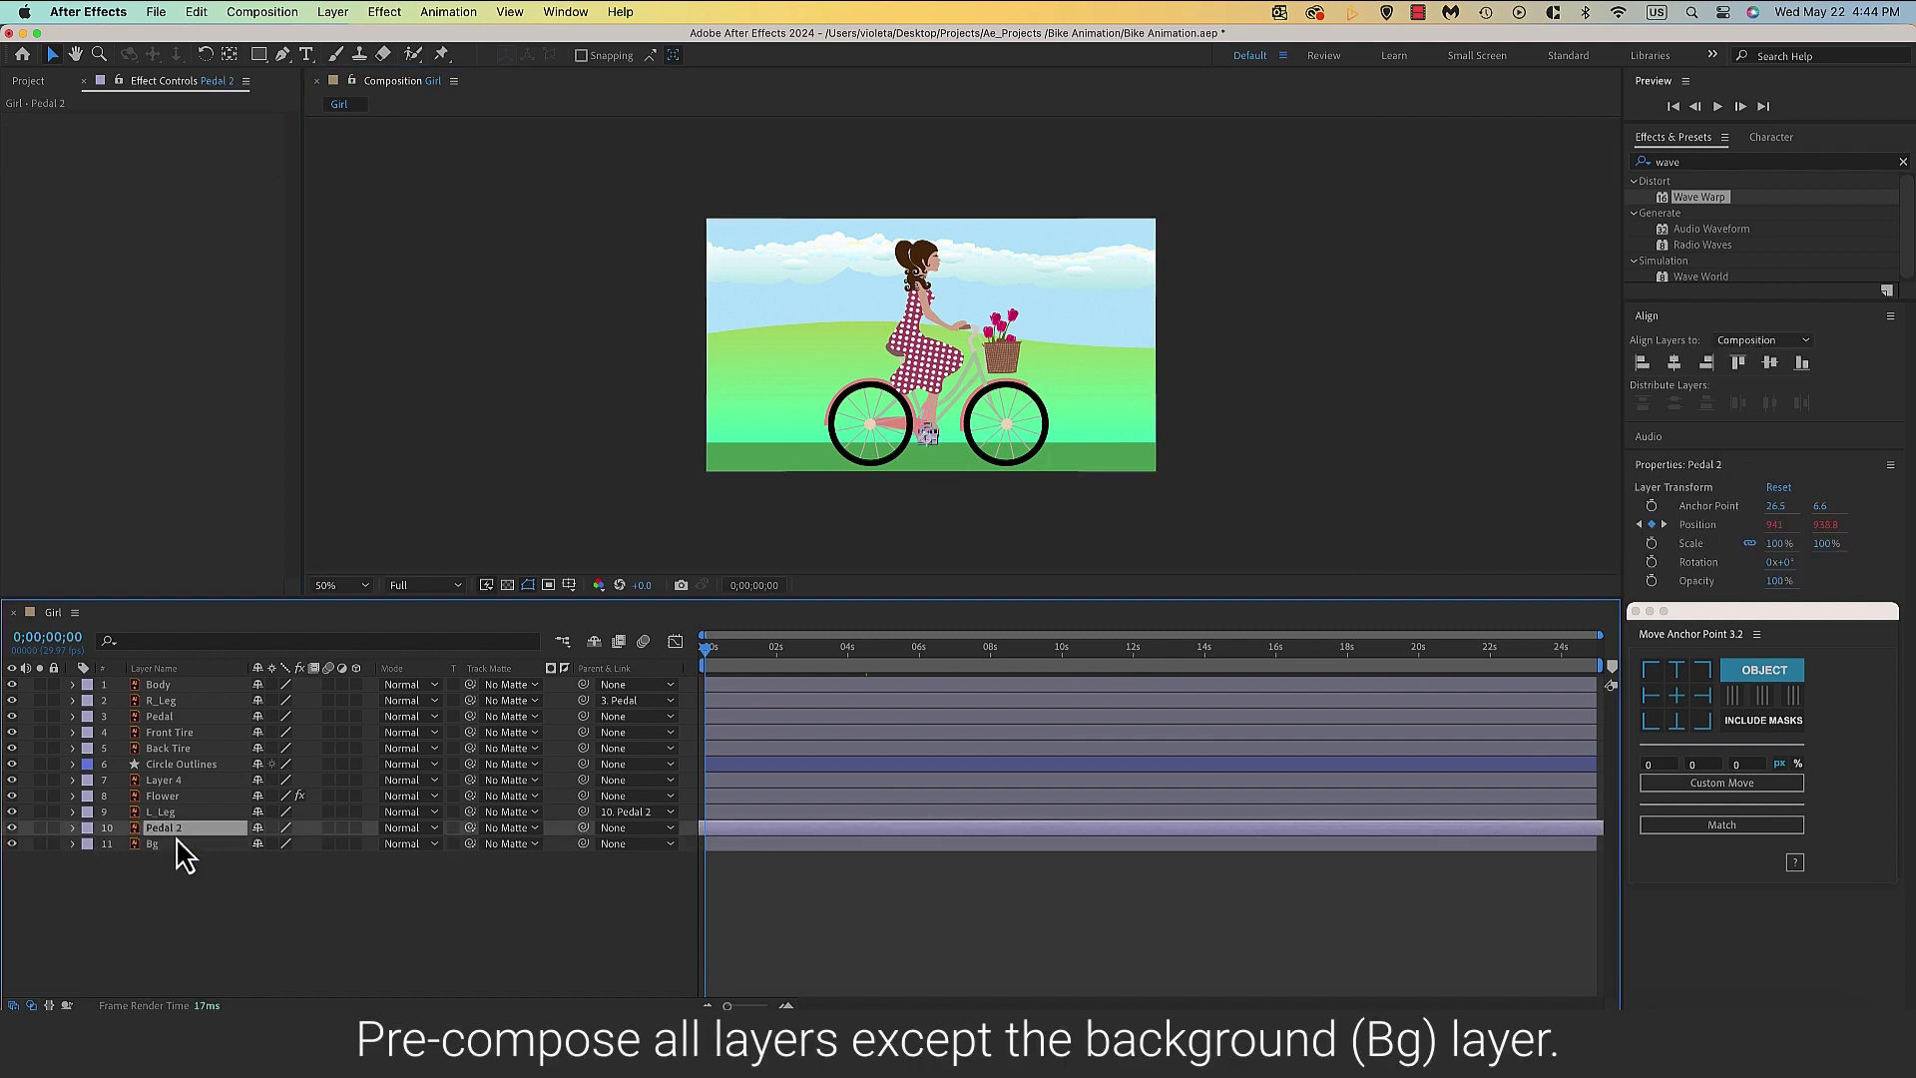
{"action": "left_click", "coordinate": [178, 686], "text": "shift"}
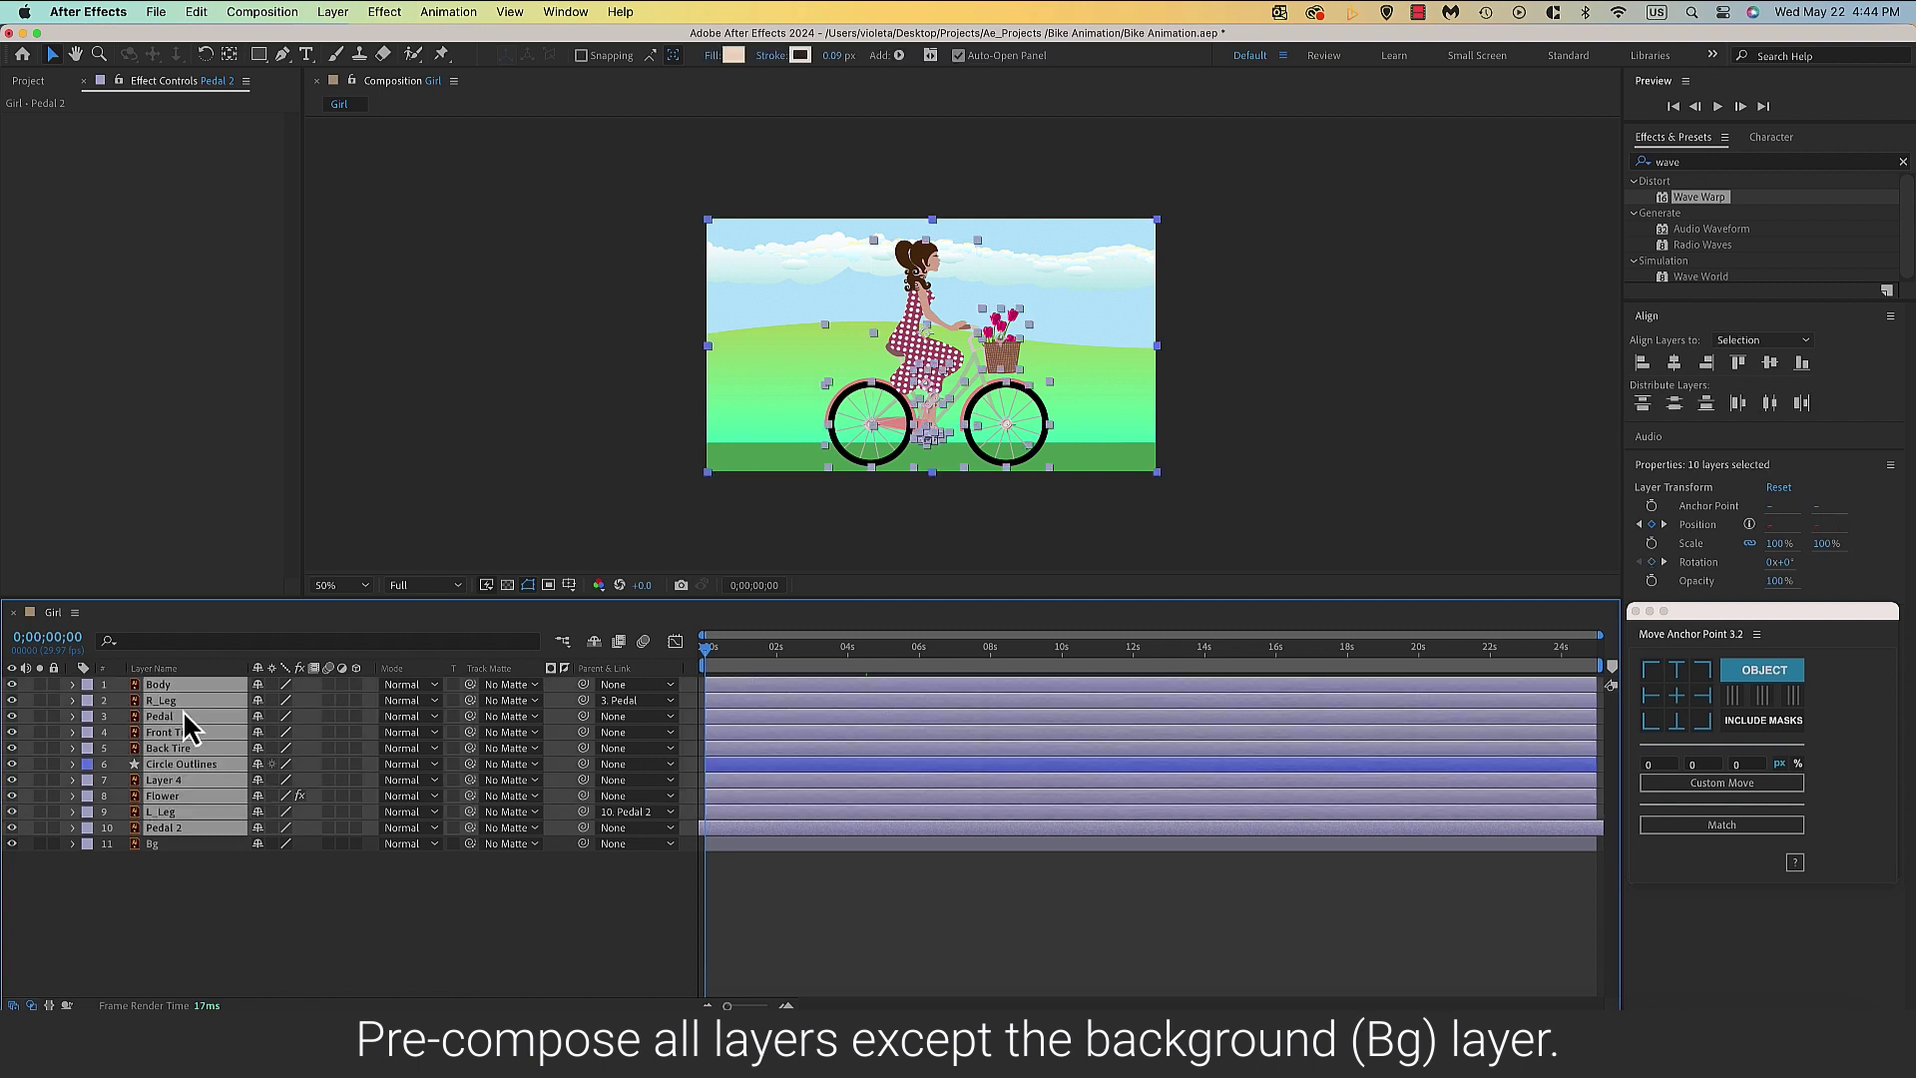
{"action": "right_click", "coordinate": [190, 731]}
{"action": "left_click", "coordinate": [244, 882]}
{"action": "type", "text": "Girl"}
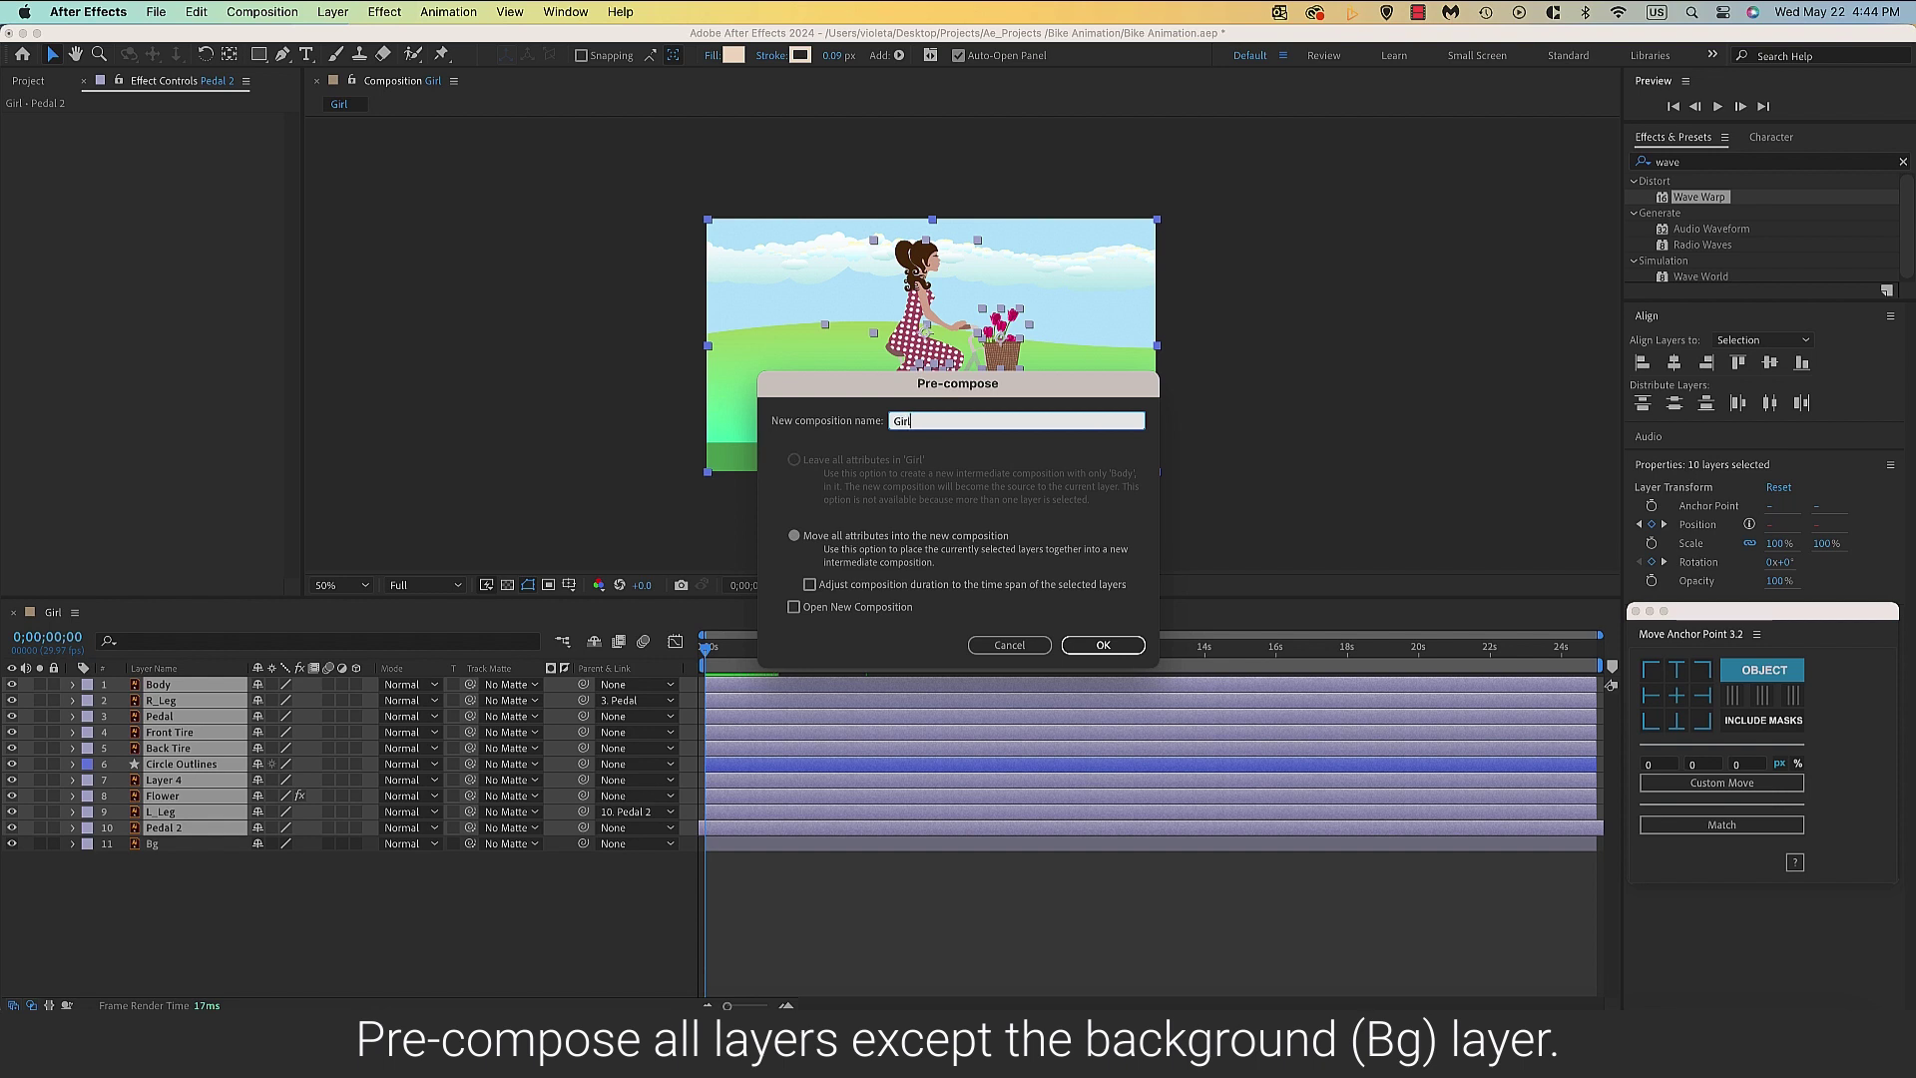
{"action": "left_click", "coordinate": [794, 538]}
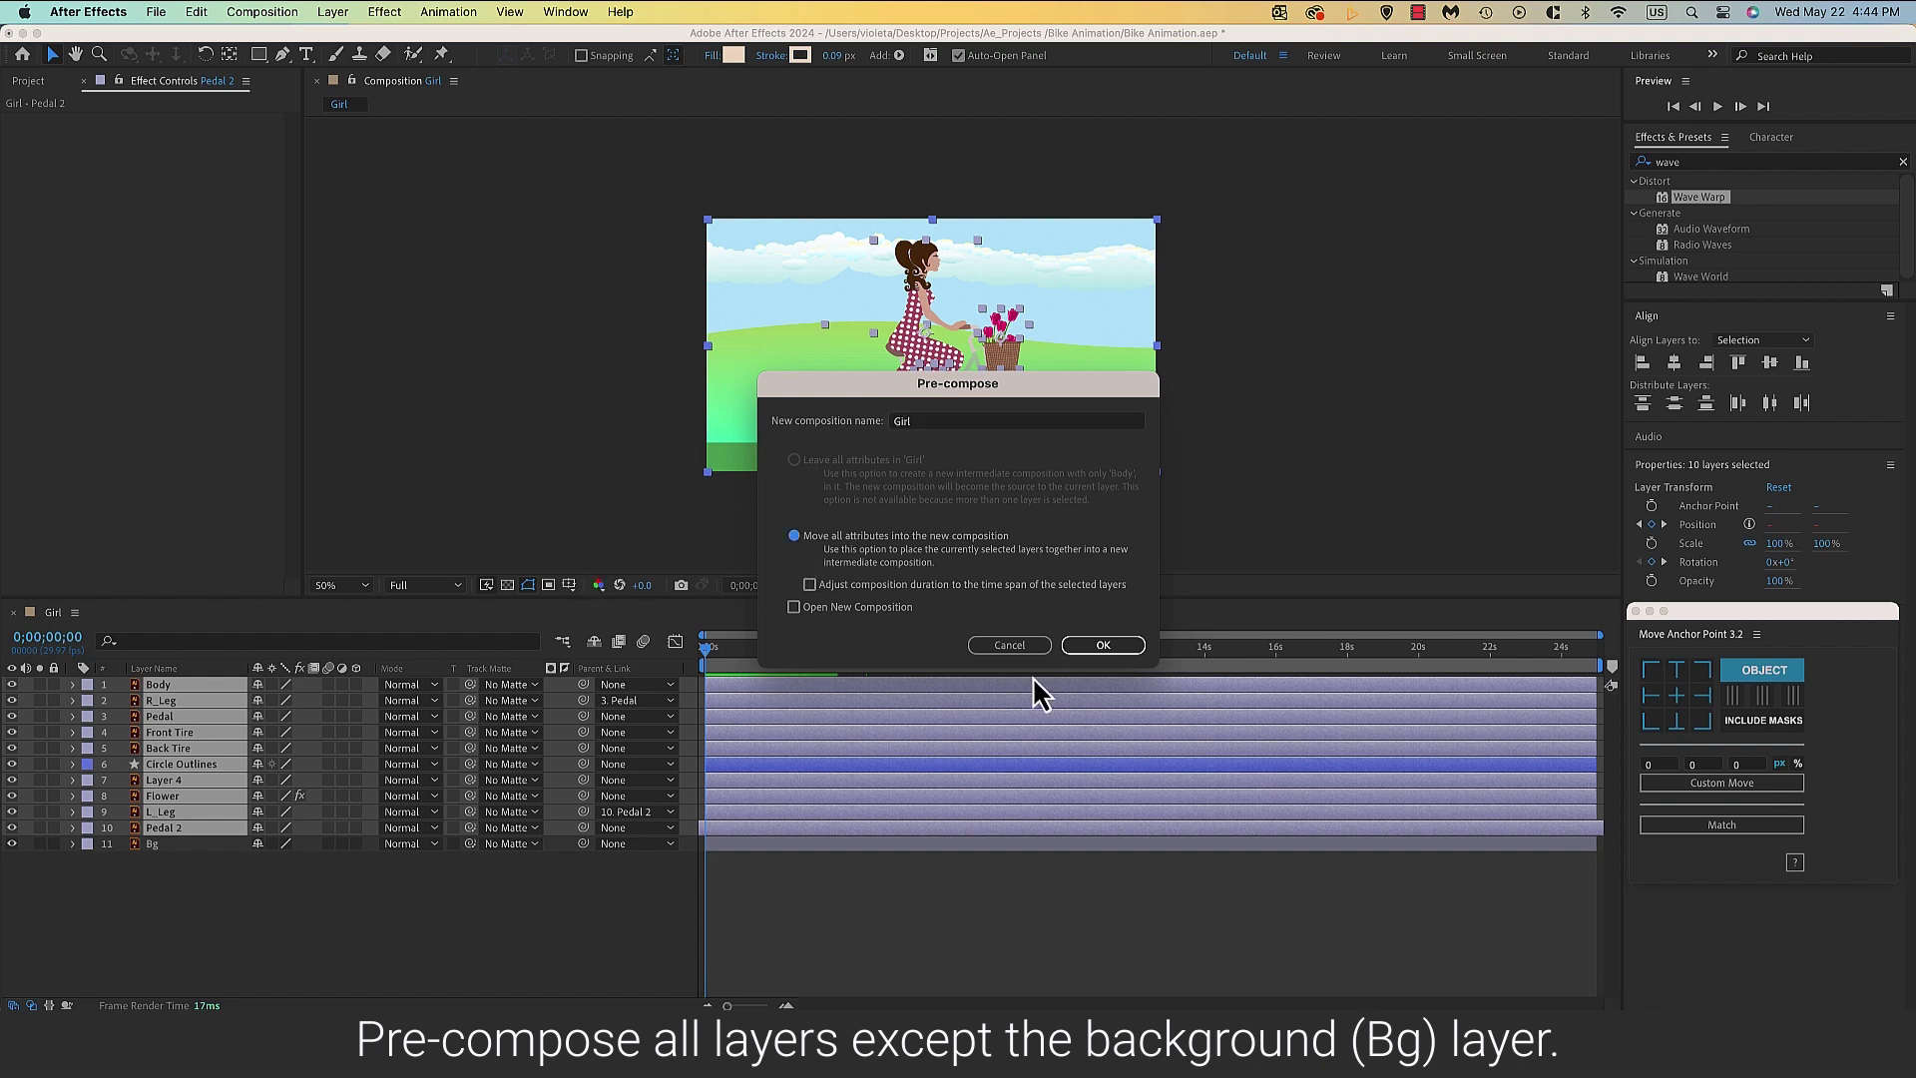
{"action": "left_click", "coordinate": [1102, 647]}
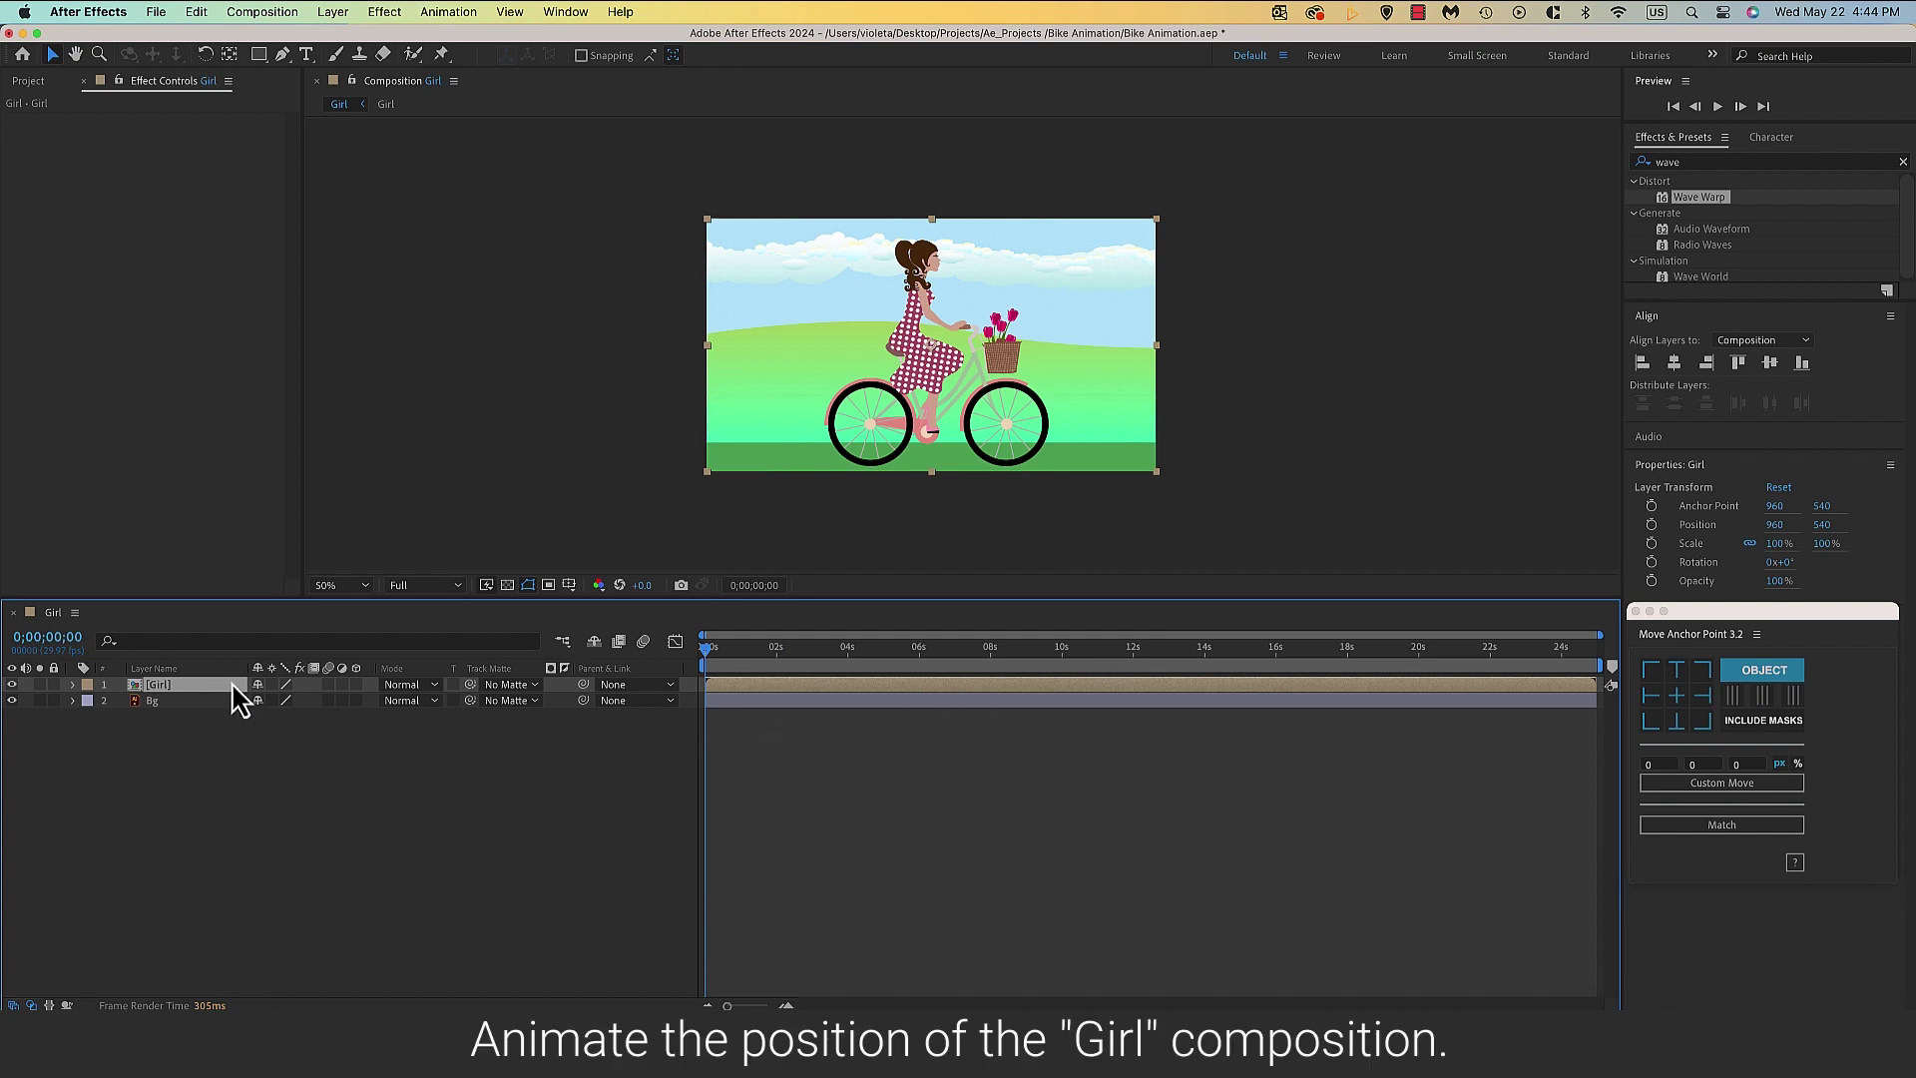
Keyframe the Girl layer's Position at 0s with it off-screen left at x -544.
{"action": "key", "text": "p"}
{"action": "left_click", "coordinate": [121, 701]}
{"action": "left_click_drag", "start_coordinate": [710, 666], "coordinate": [662, 770]}
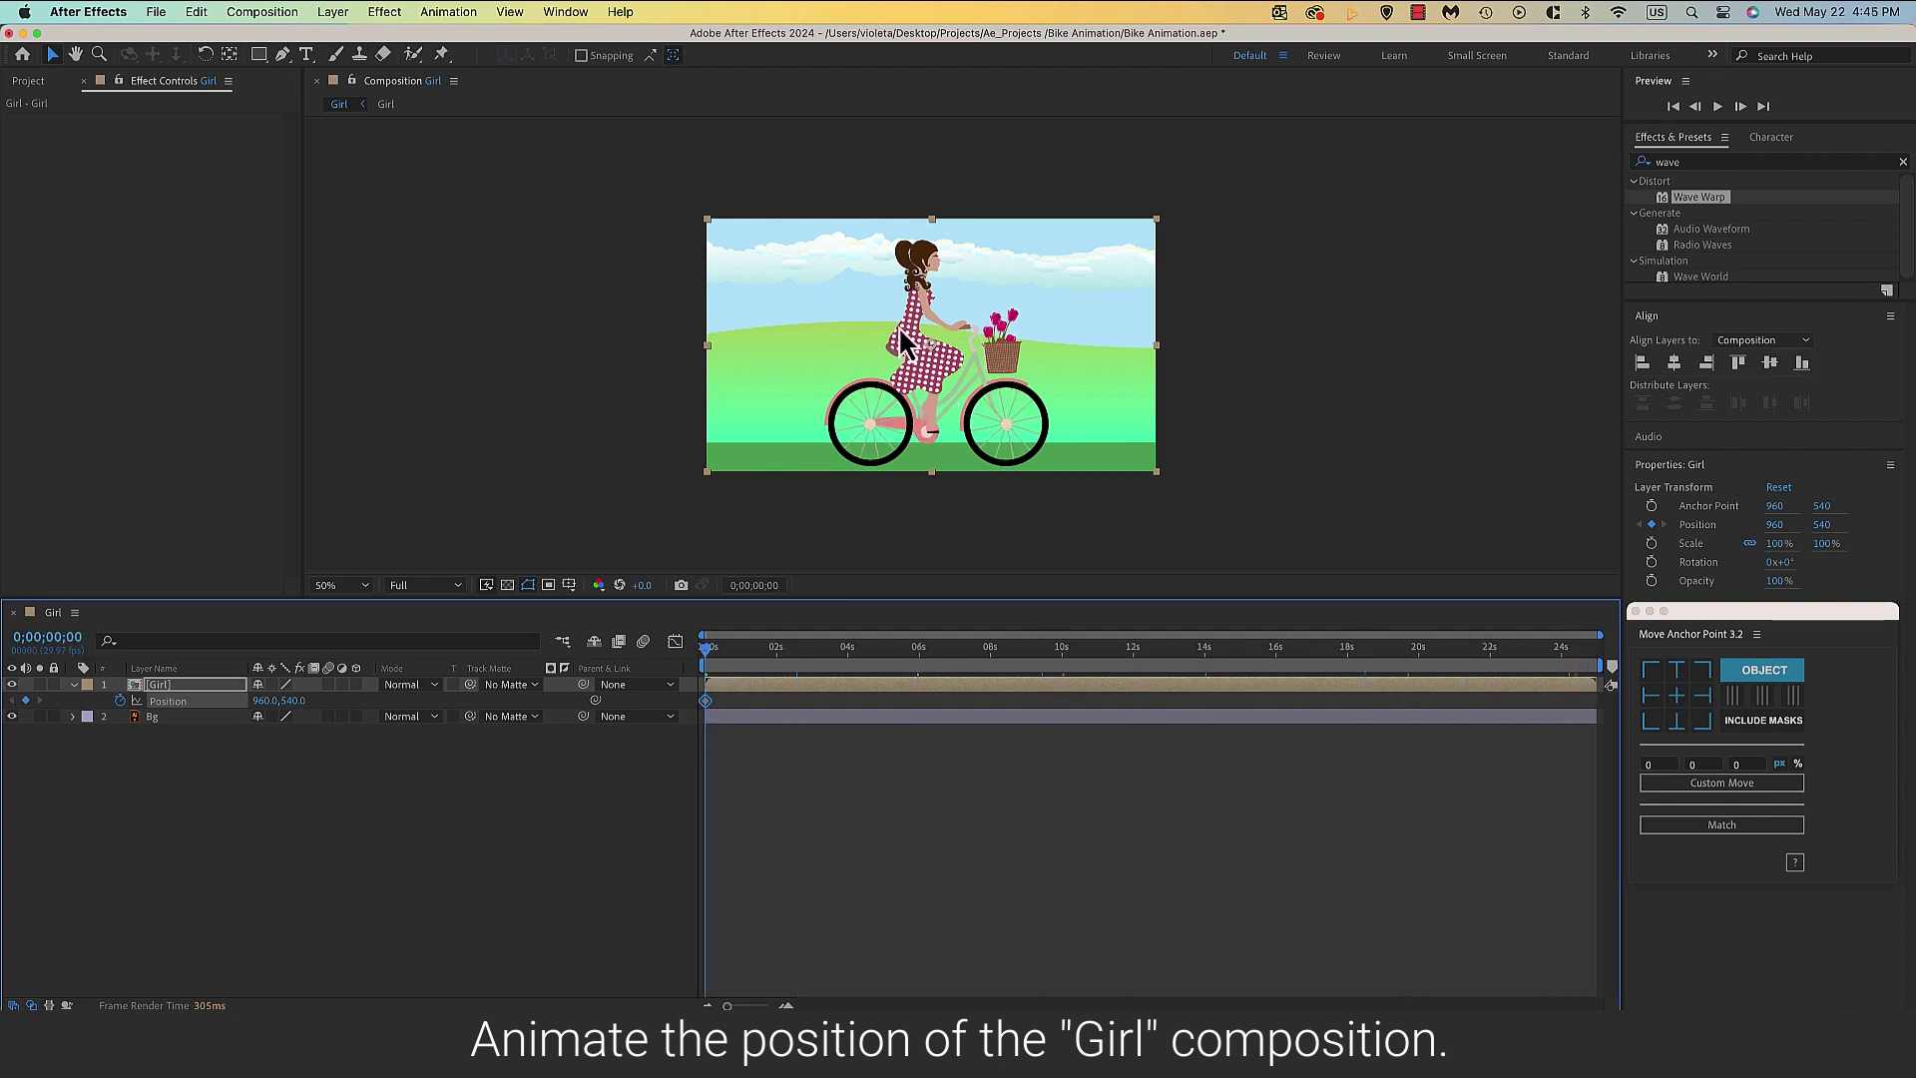
{"action": "left_click", "coordinate": [934, 361]}
{"action": "left_click_drag", "start_coordinate": [918, 351], "coordinate": [579, 361]}
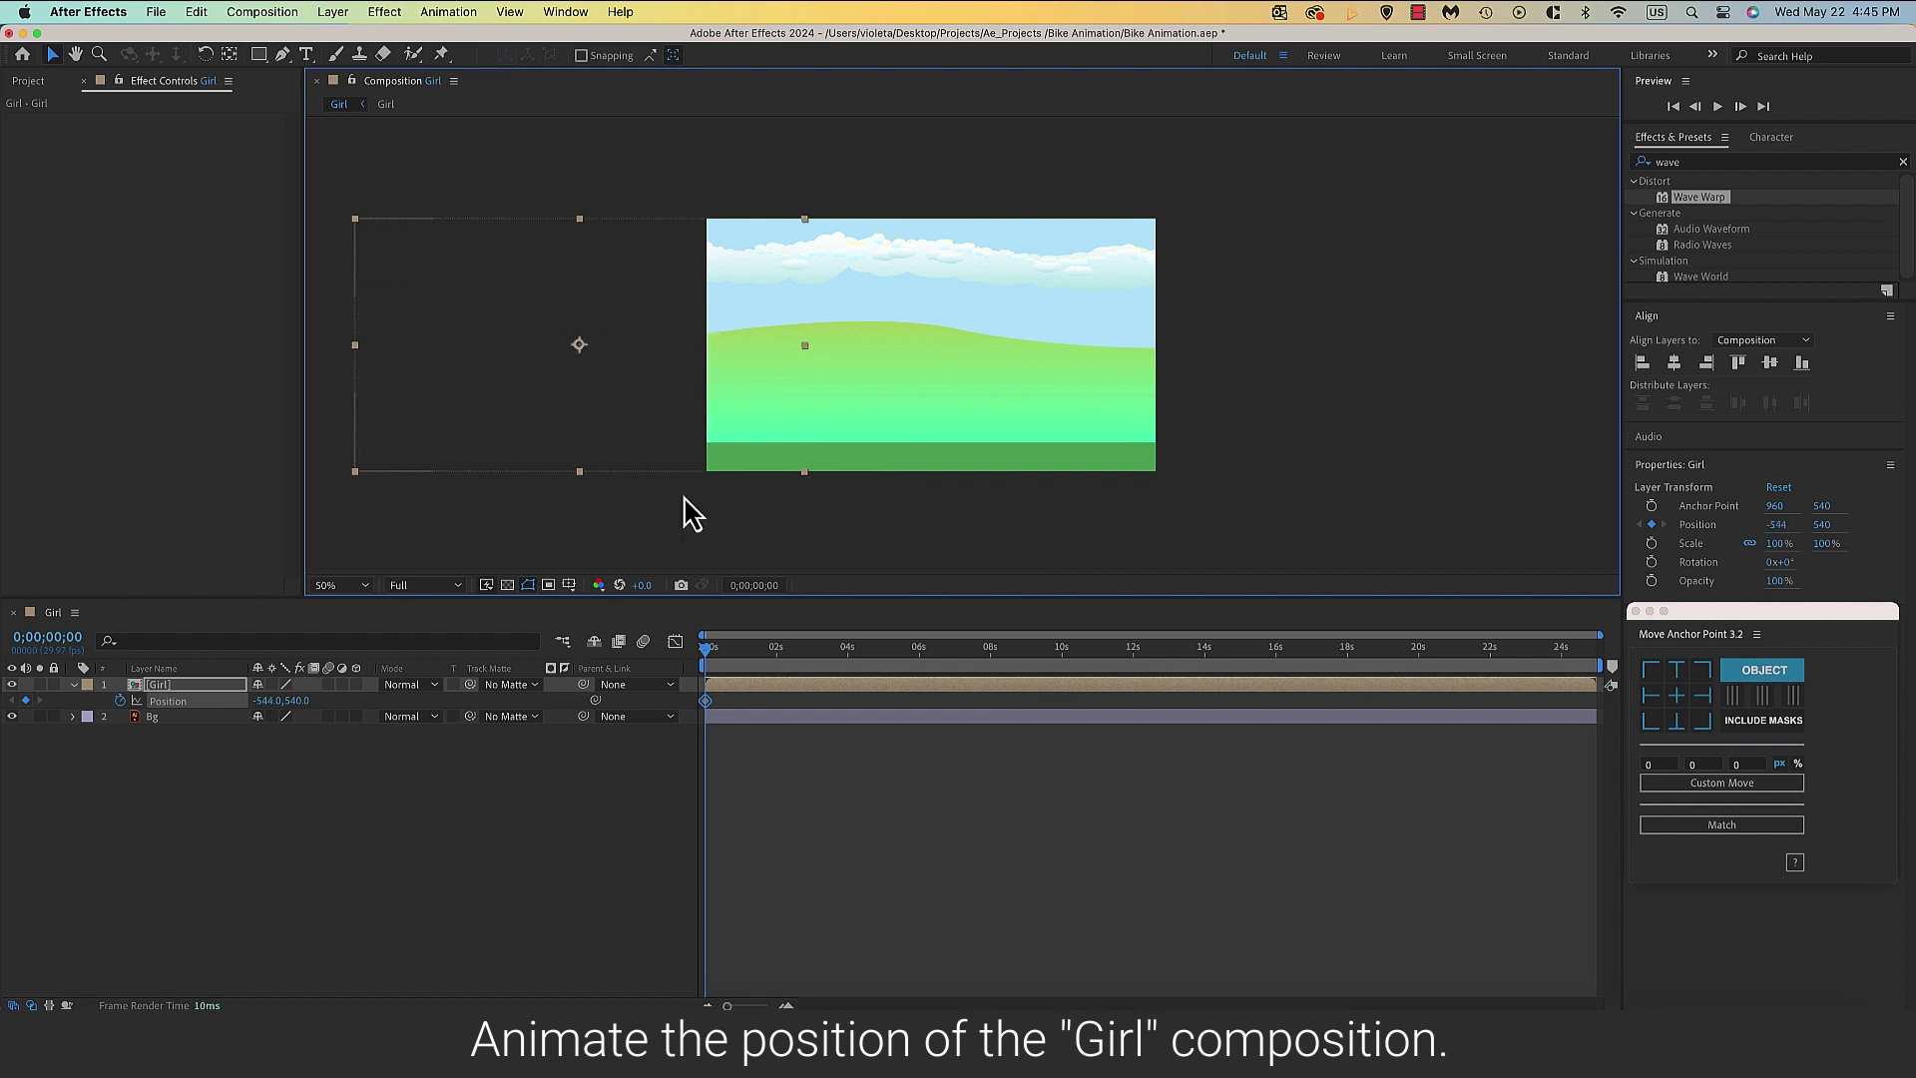
At the composition's end, move the Girl layer off-screen right to Position 2391, 540.
{"action": "left_click_drag", "start_coordinate": [710, 667], "coordinate": [1610, 720]}
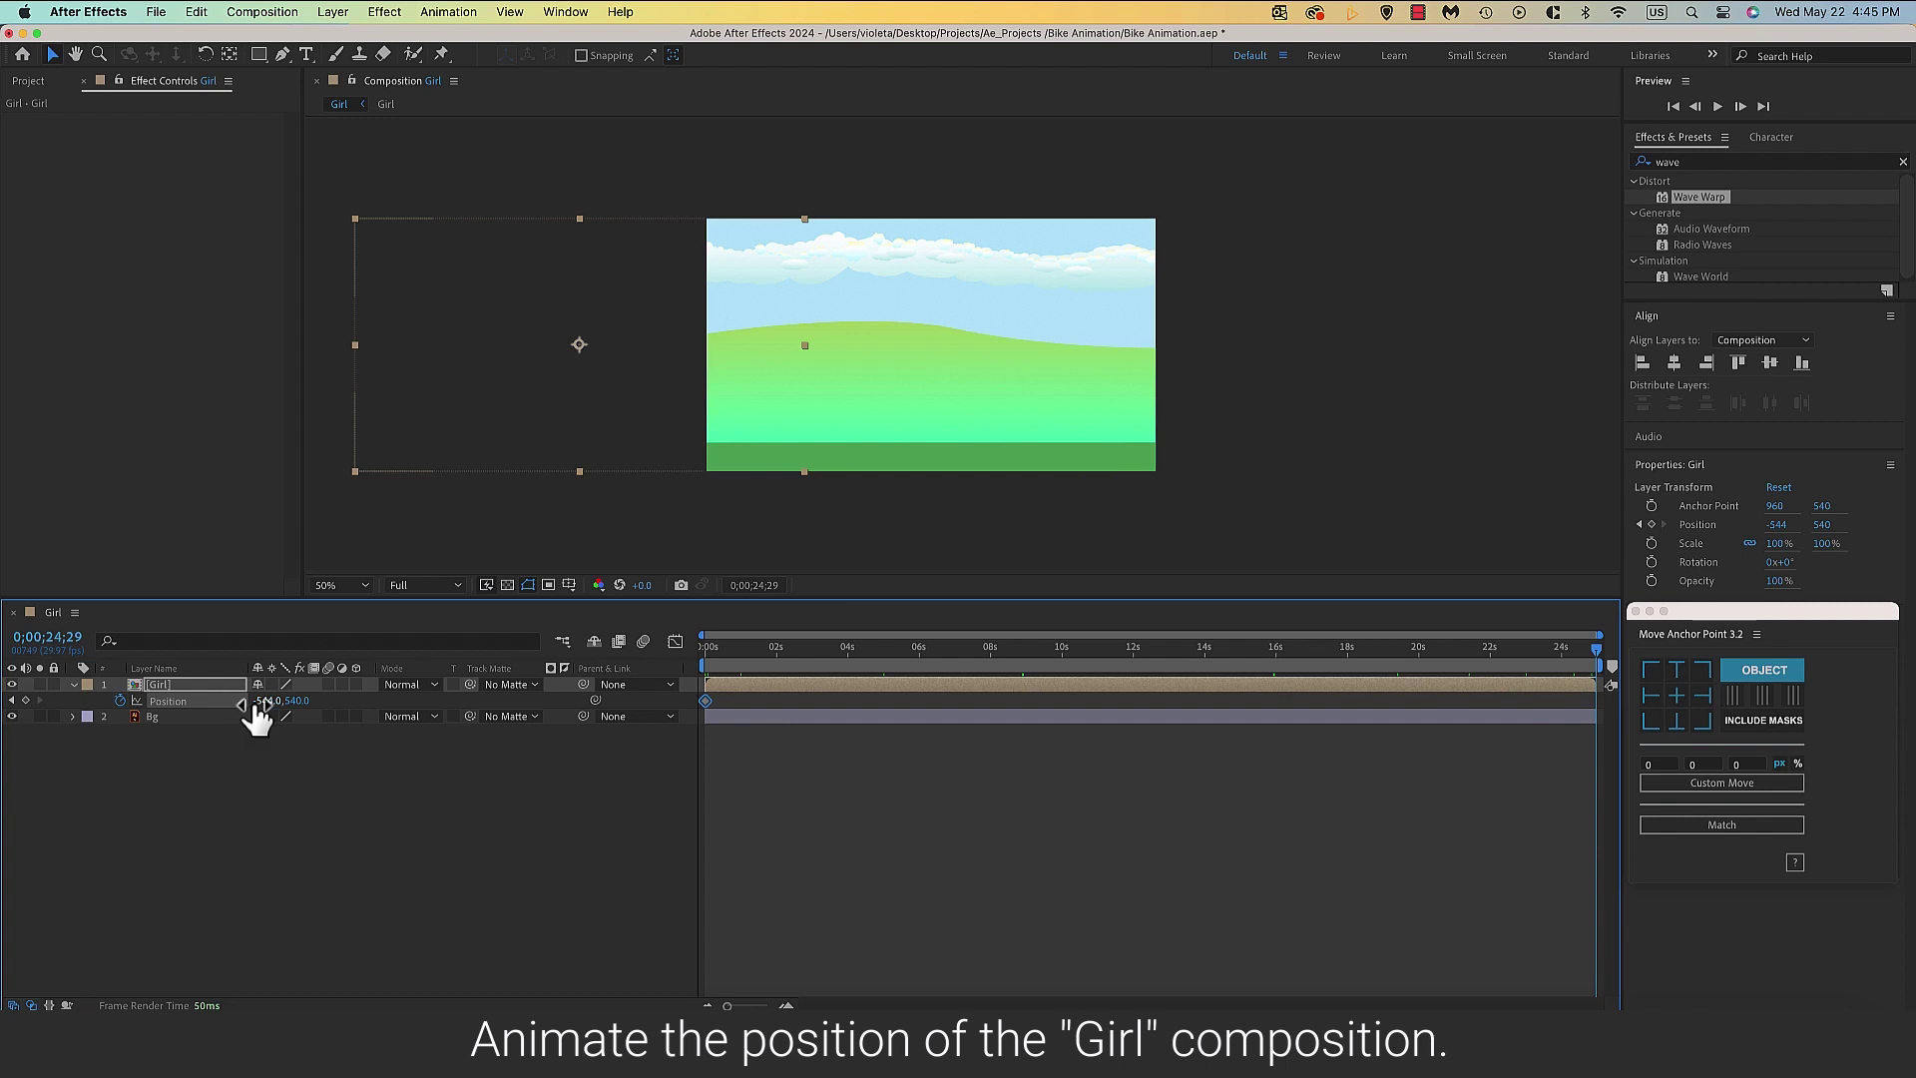
{"action": "left_click_drag", "start_coordinate": [258, 702], "coordinate": [1177, 699]}
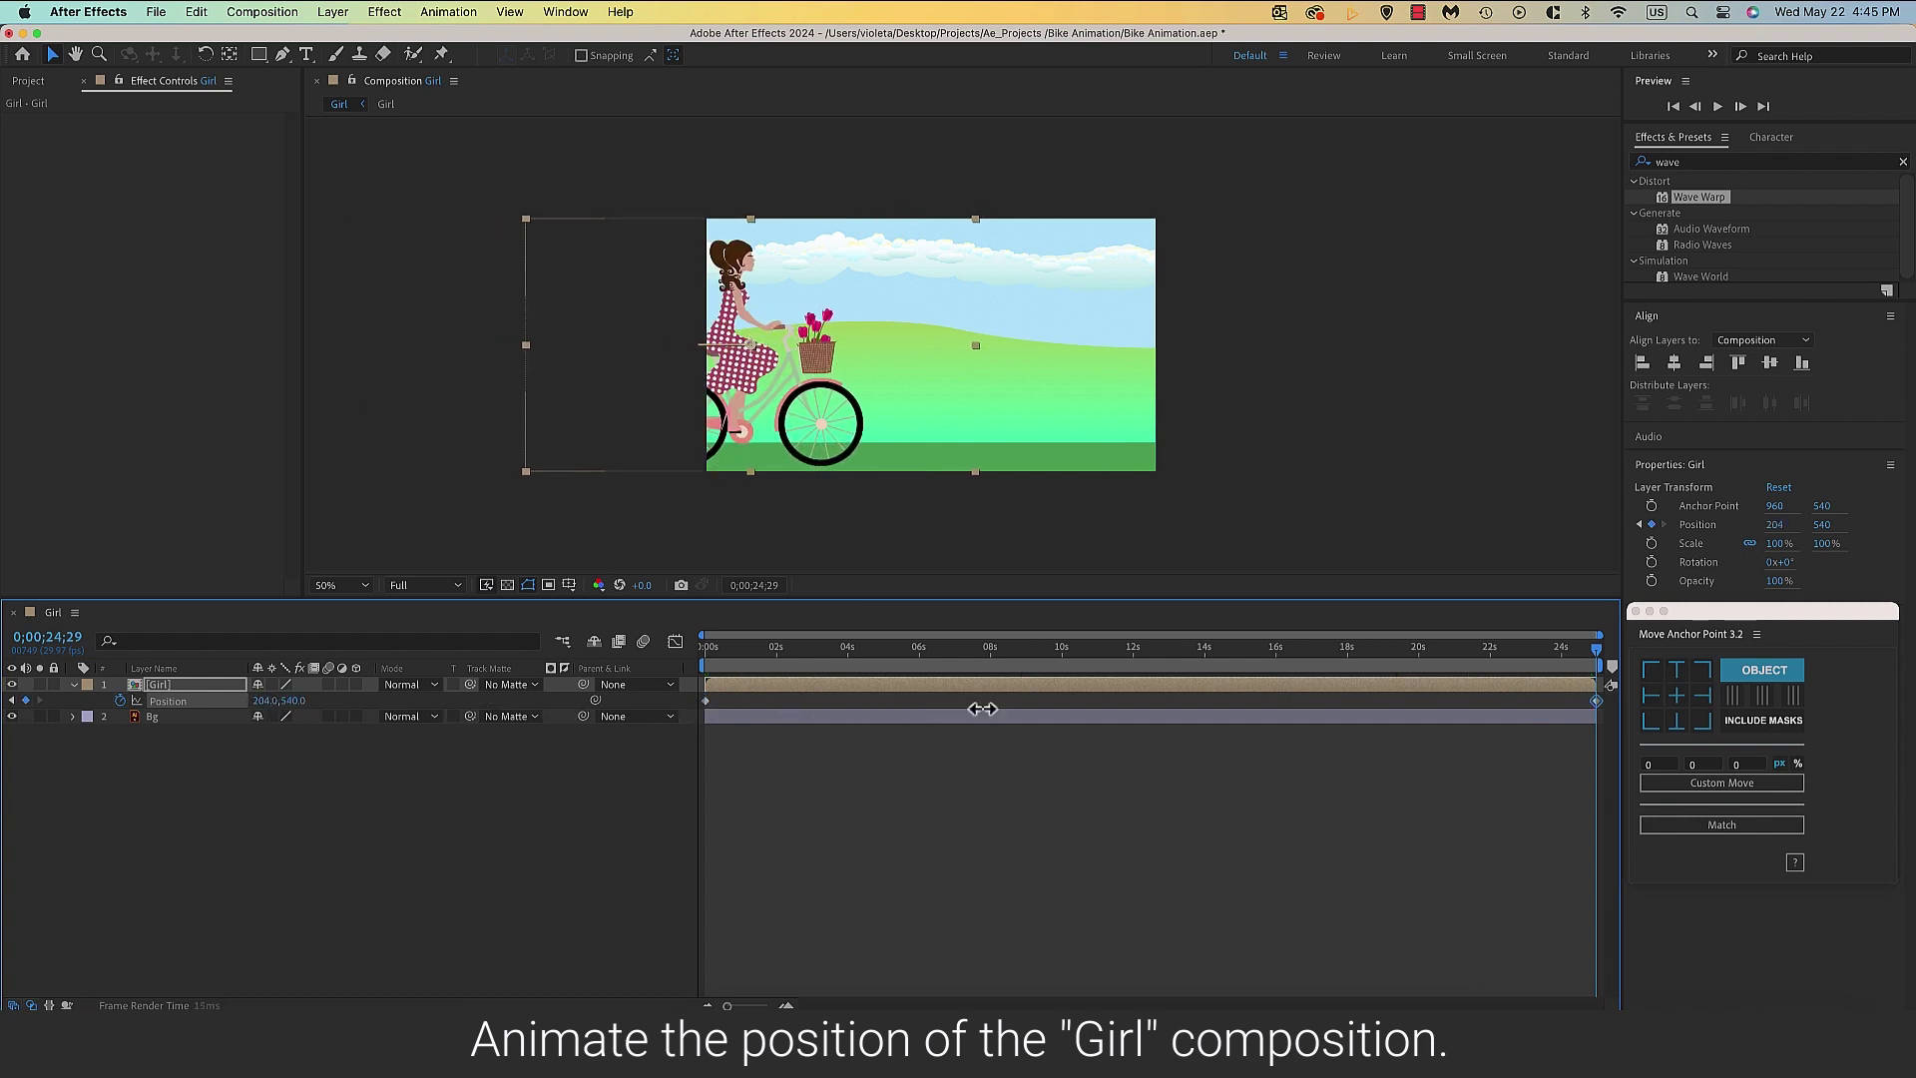
{"action": "left_click_drag", "start_coordinate": [262, 702], "coordinate": [1007, 712]}
{"action": "left_click_drag", "start_coordinate": [268, 702], "coordinate": [881, 740]}
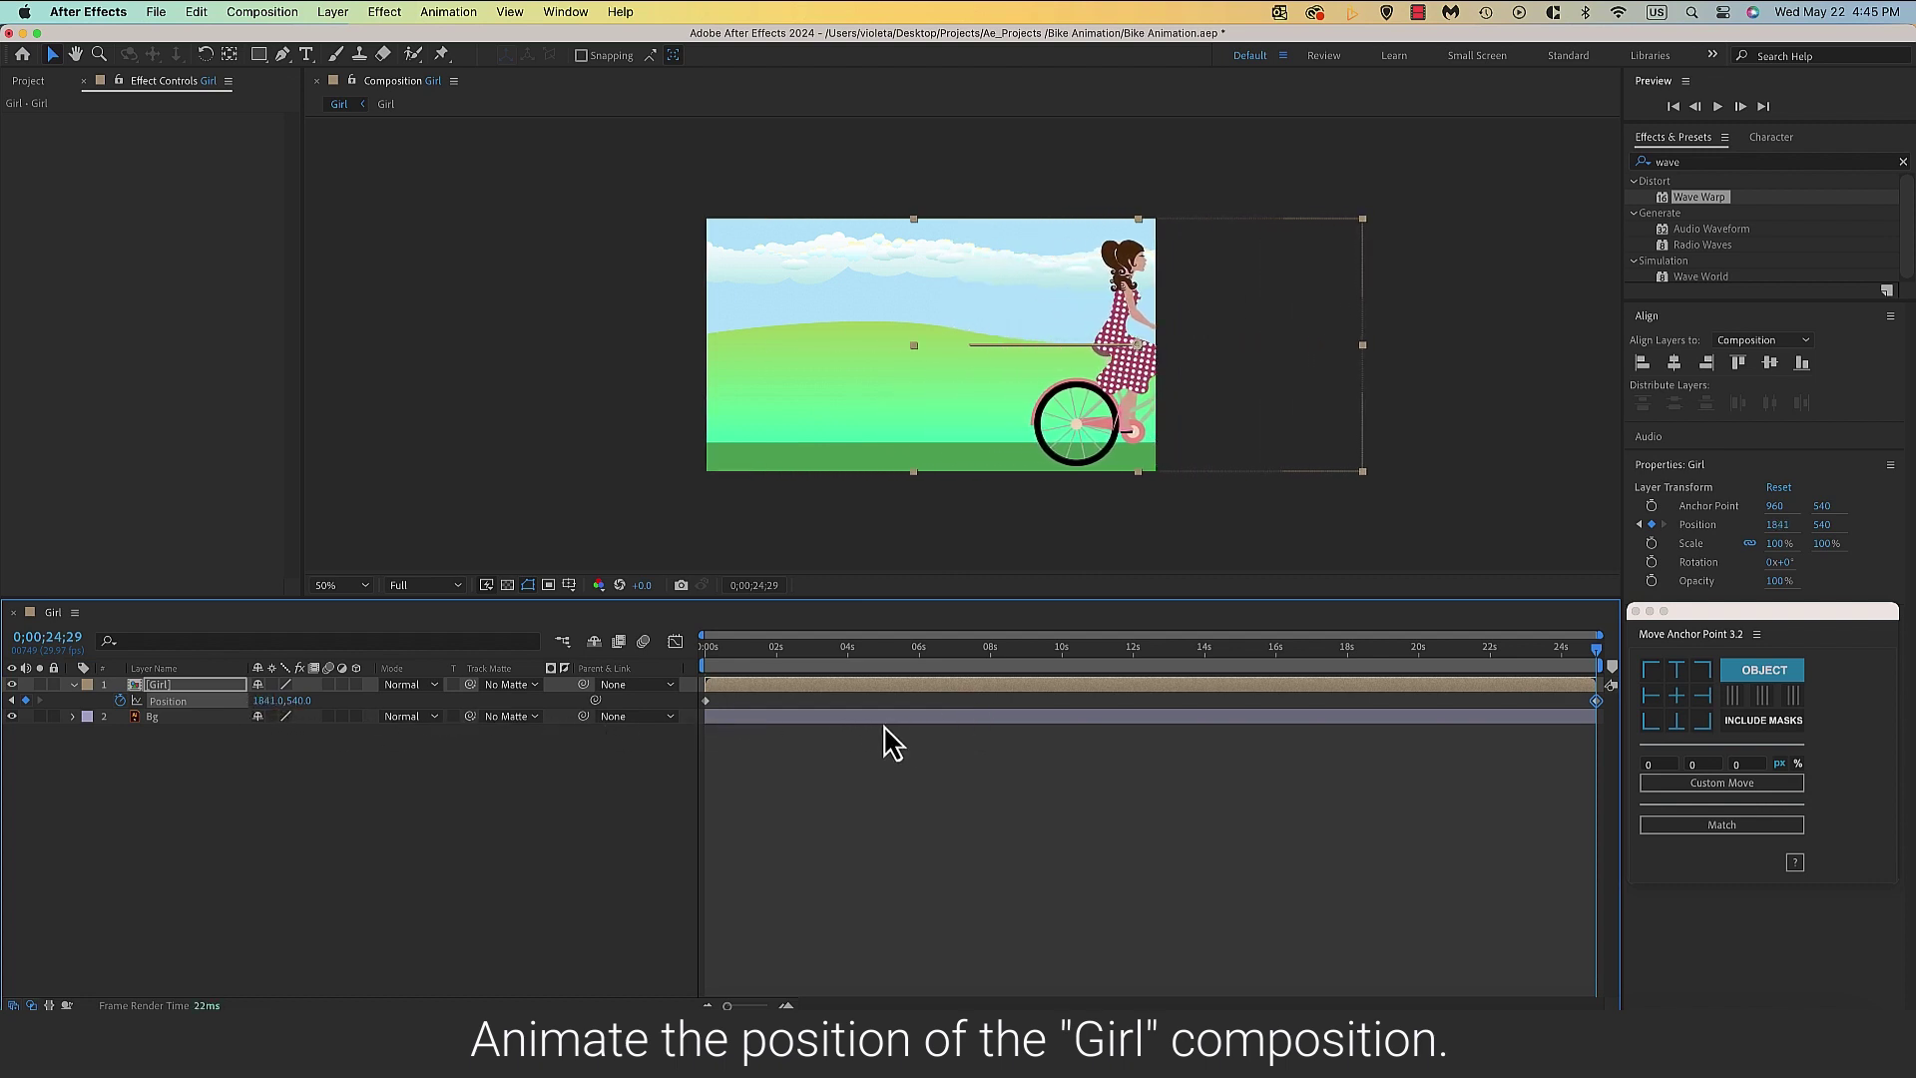
{"action": "left_click_drag", "start_coordinate": [267, 703], "coordinate": [750, 713]}
{"action": "left_click_drag", "start_coordinate": [268, 703], "coordinate": [309, 706]}
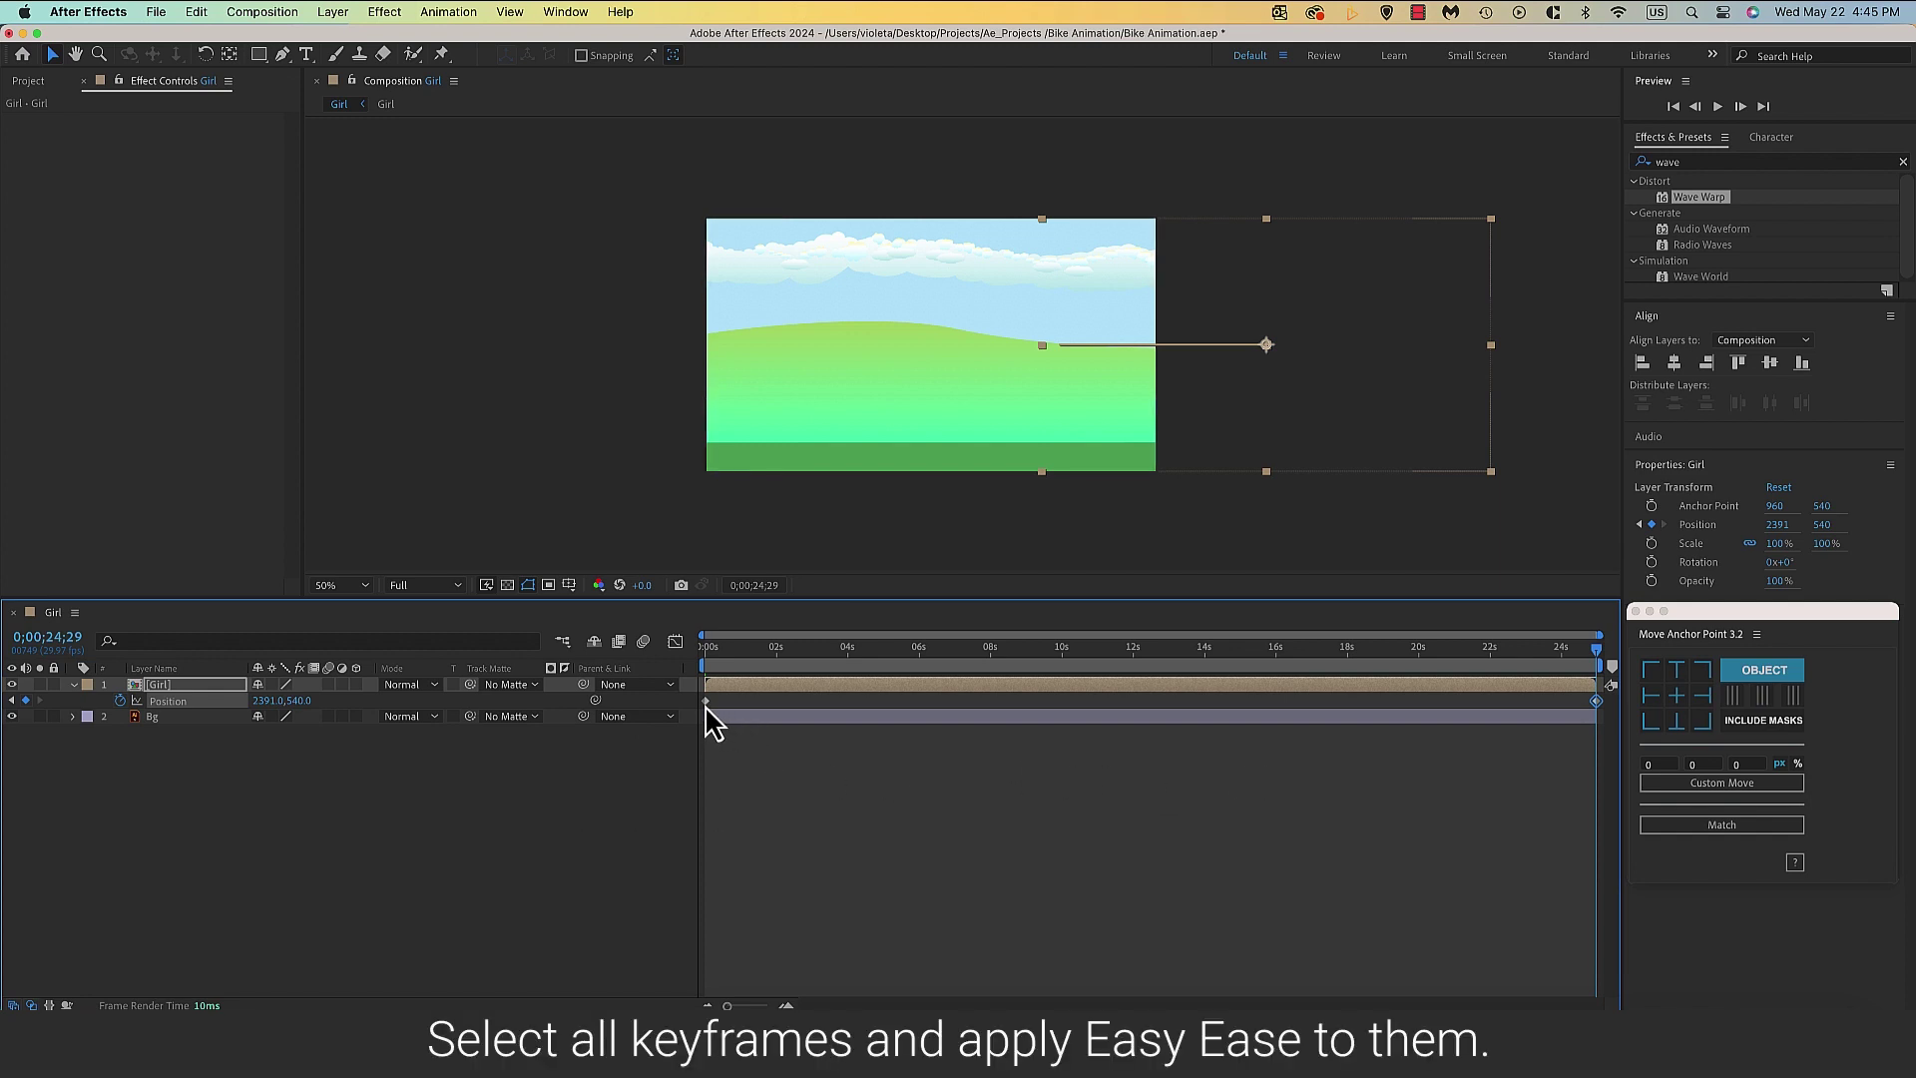
Apply Easy Ease to both Girl Position keyframes.
{"action": "right_click", "coordinate": [705, 701]}
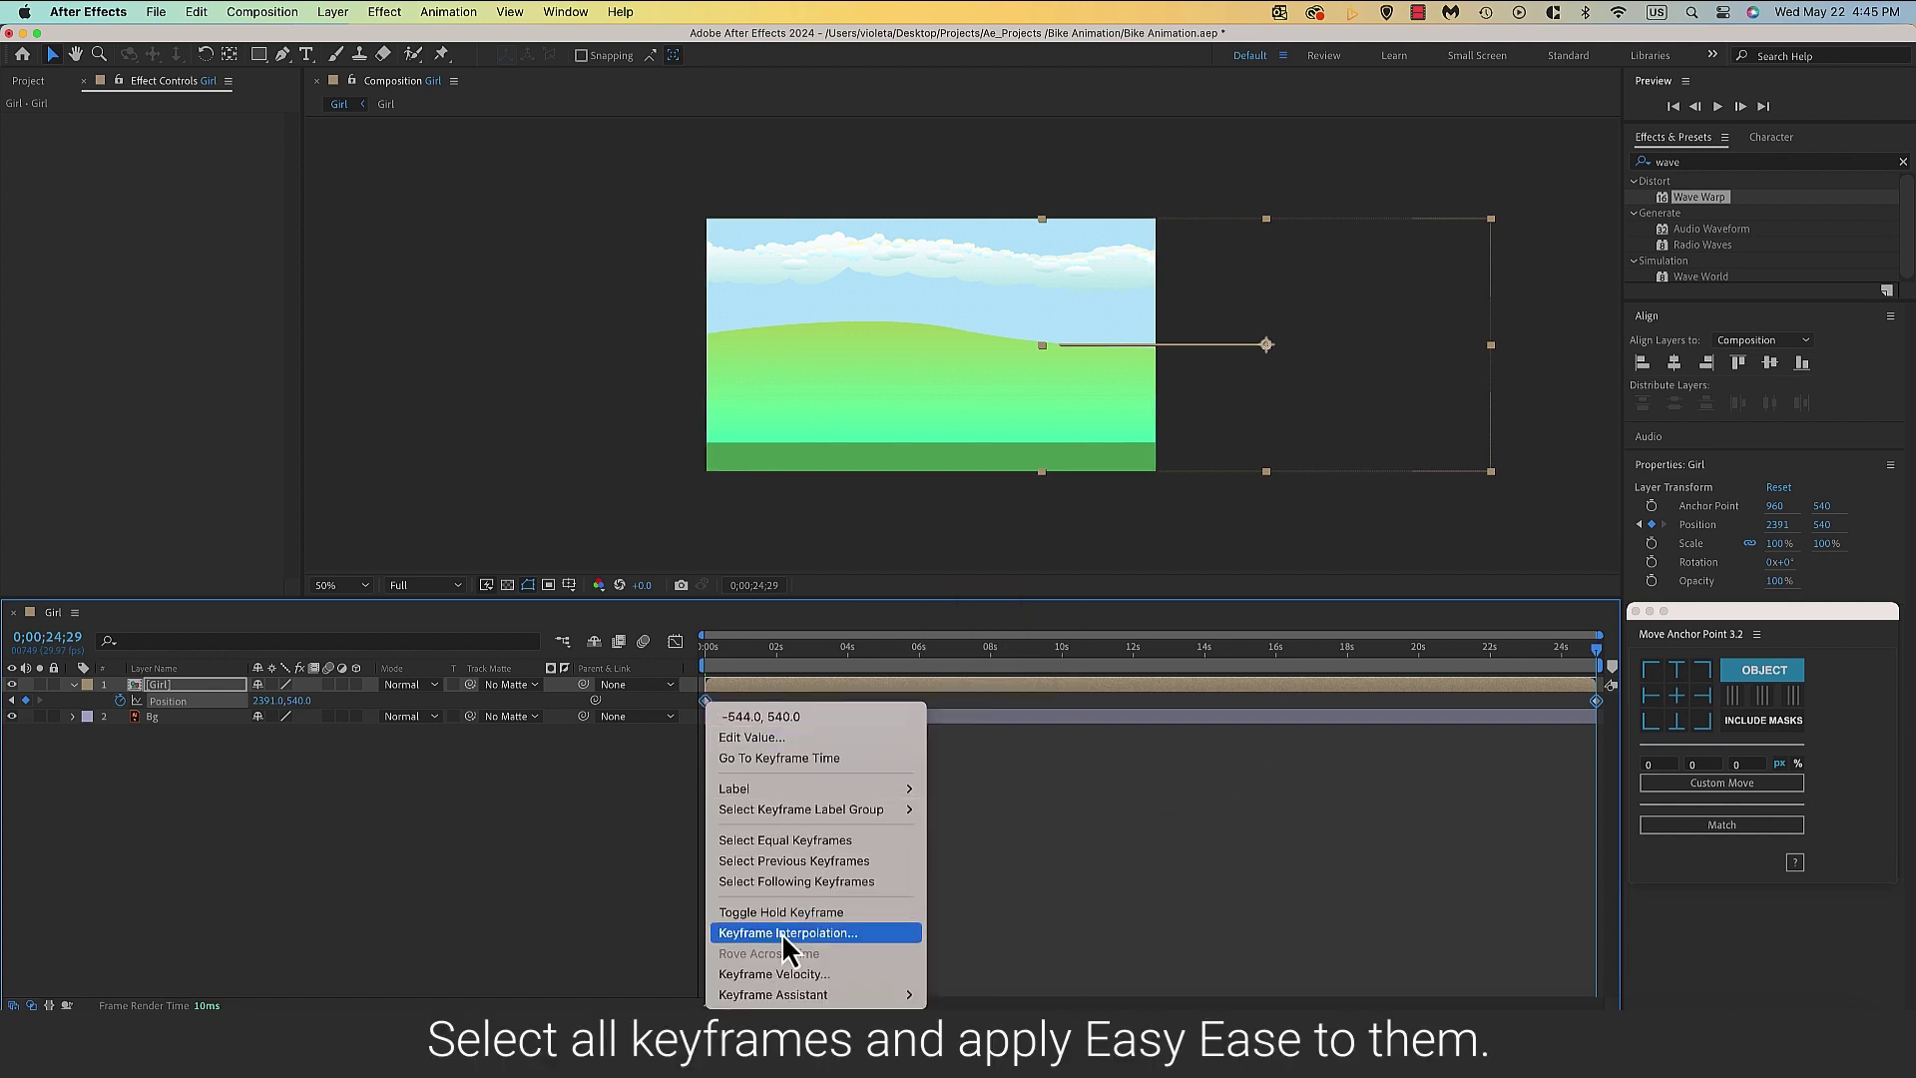
{"action": "mouse_move", "coordinate": [828, 994]}
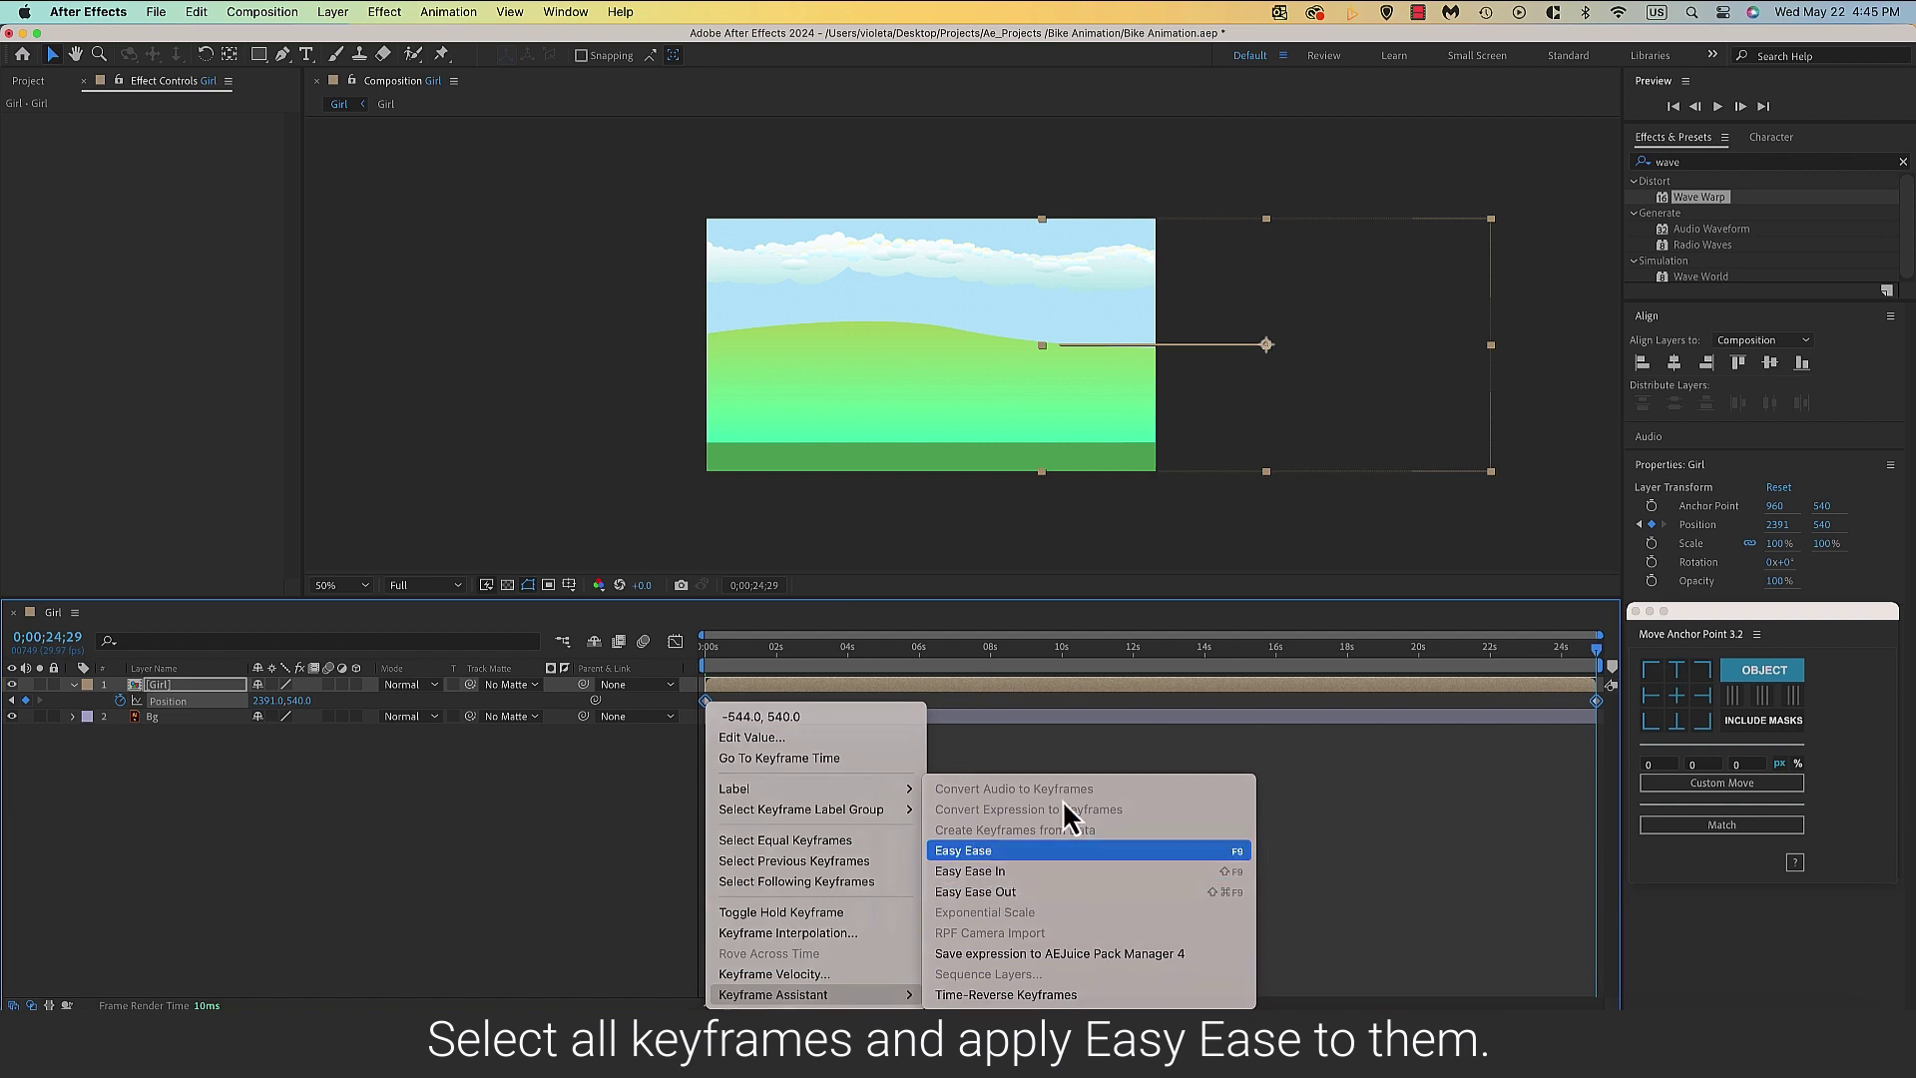
{"action": "left_click", "coordinate": [1015, 851]}
Rewind to the start, deselect the Girl layer and preview the finished ride.
{"action": "left_click_drag", "start_coordinate": [1596, 649], "coordinate": [1581, 653]}
{"action": "key", "text": "Home"}
{"action": "left_click", "coordinate": [494, 773]}
{"action": "key", "text": "space"}
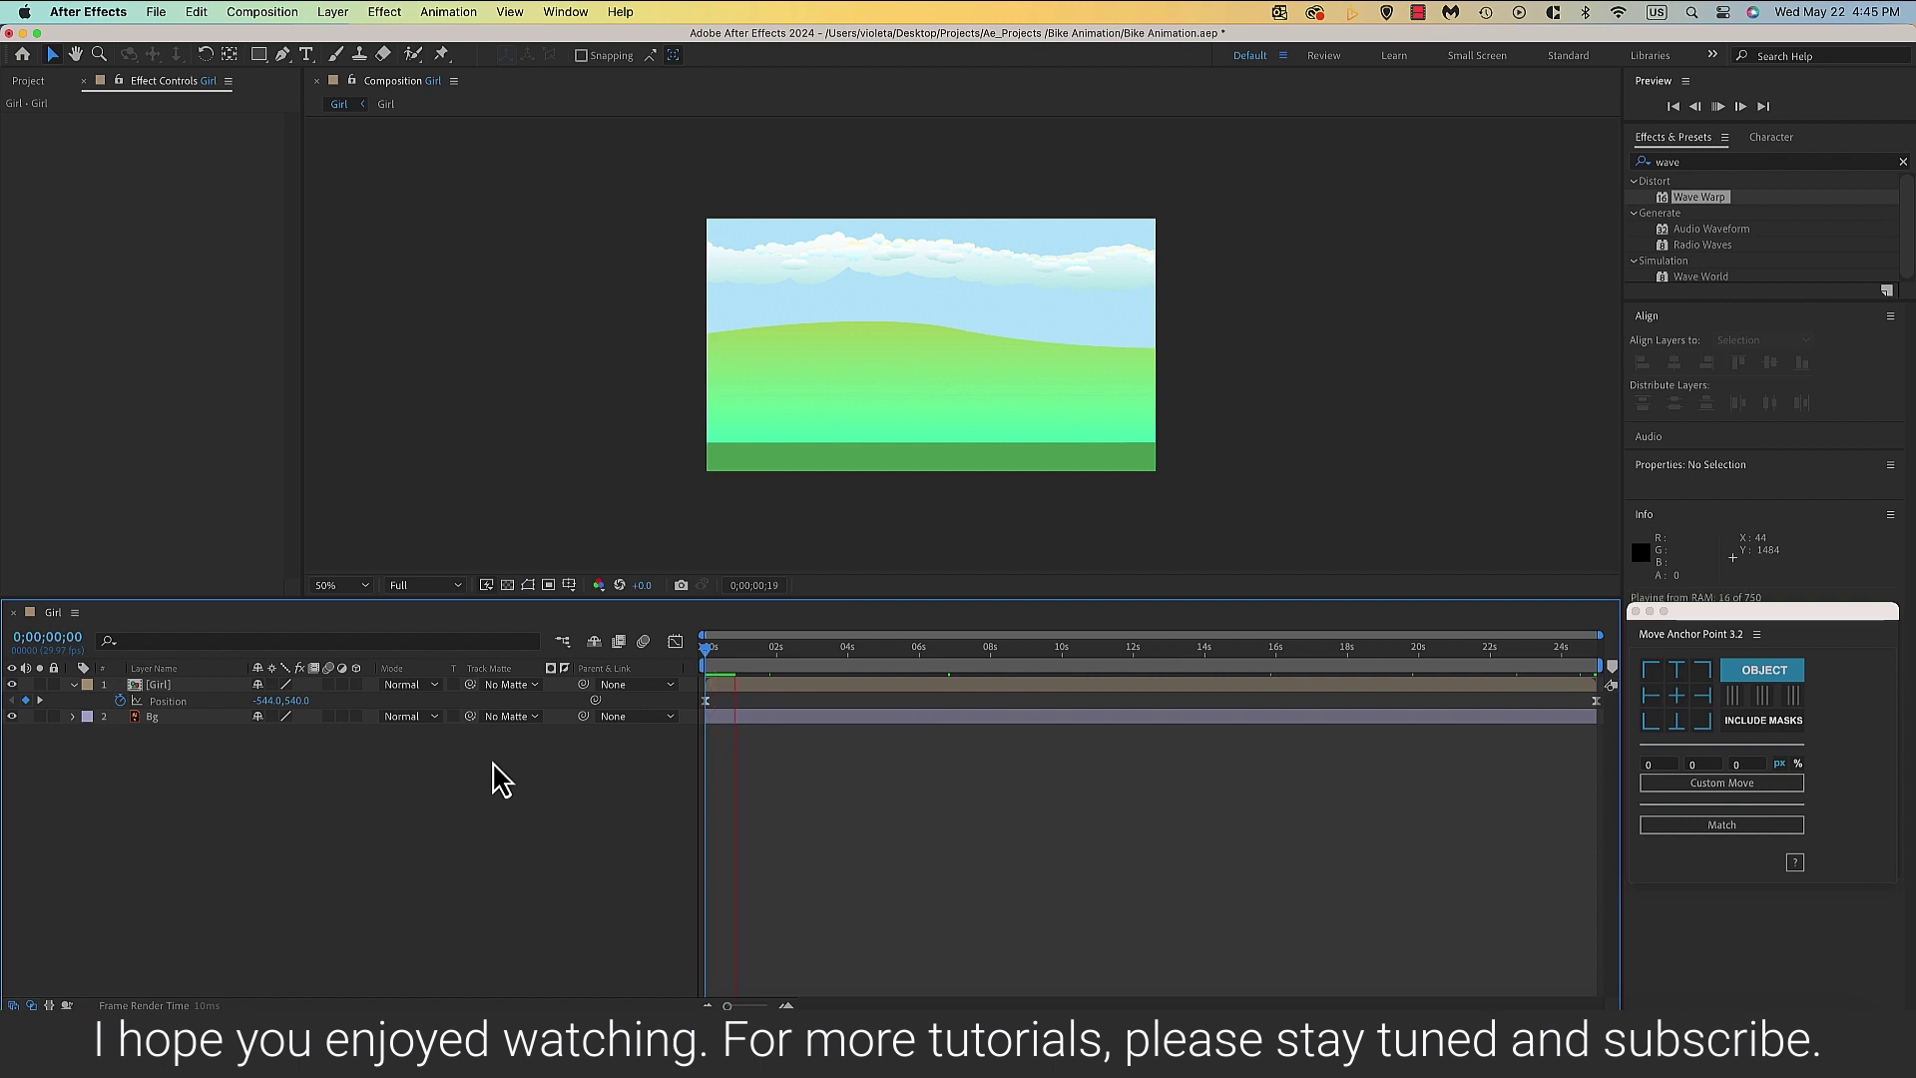
{"action": "left_click_drag", "start_coordinate": [834, 609], "coordinate": [833, 753]}
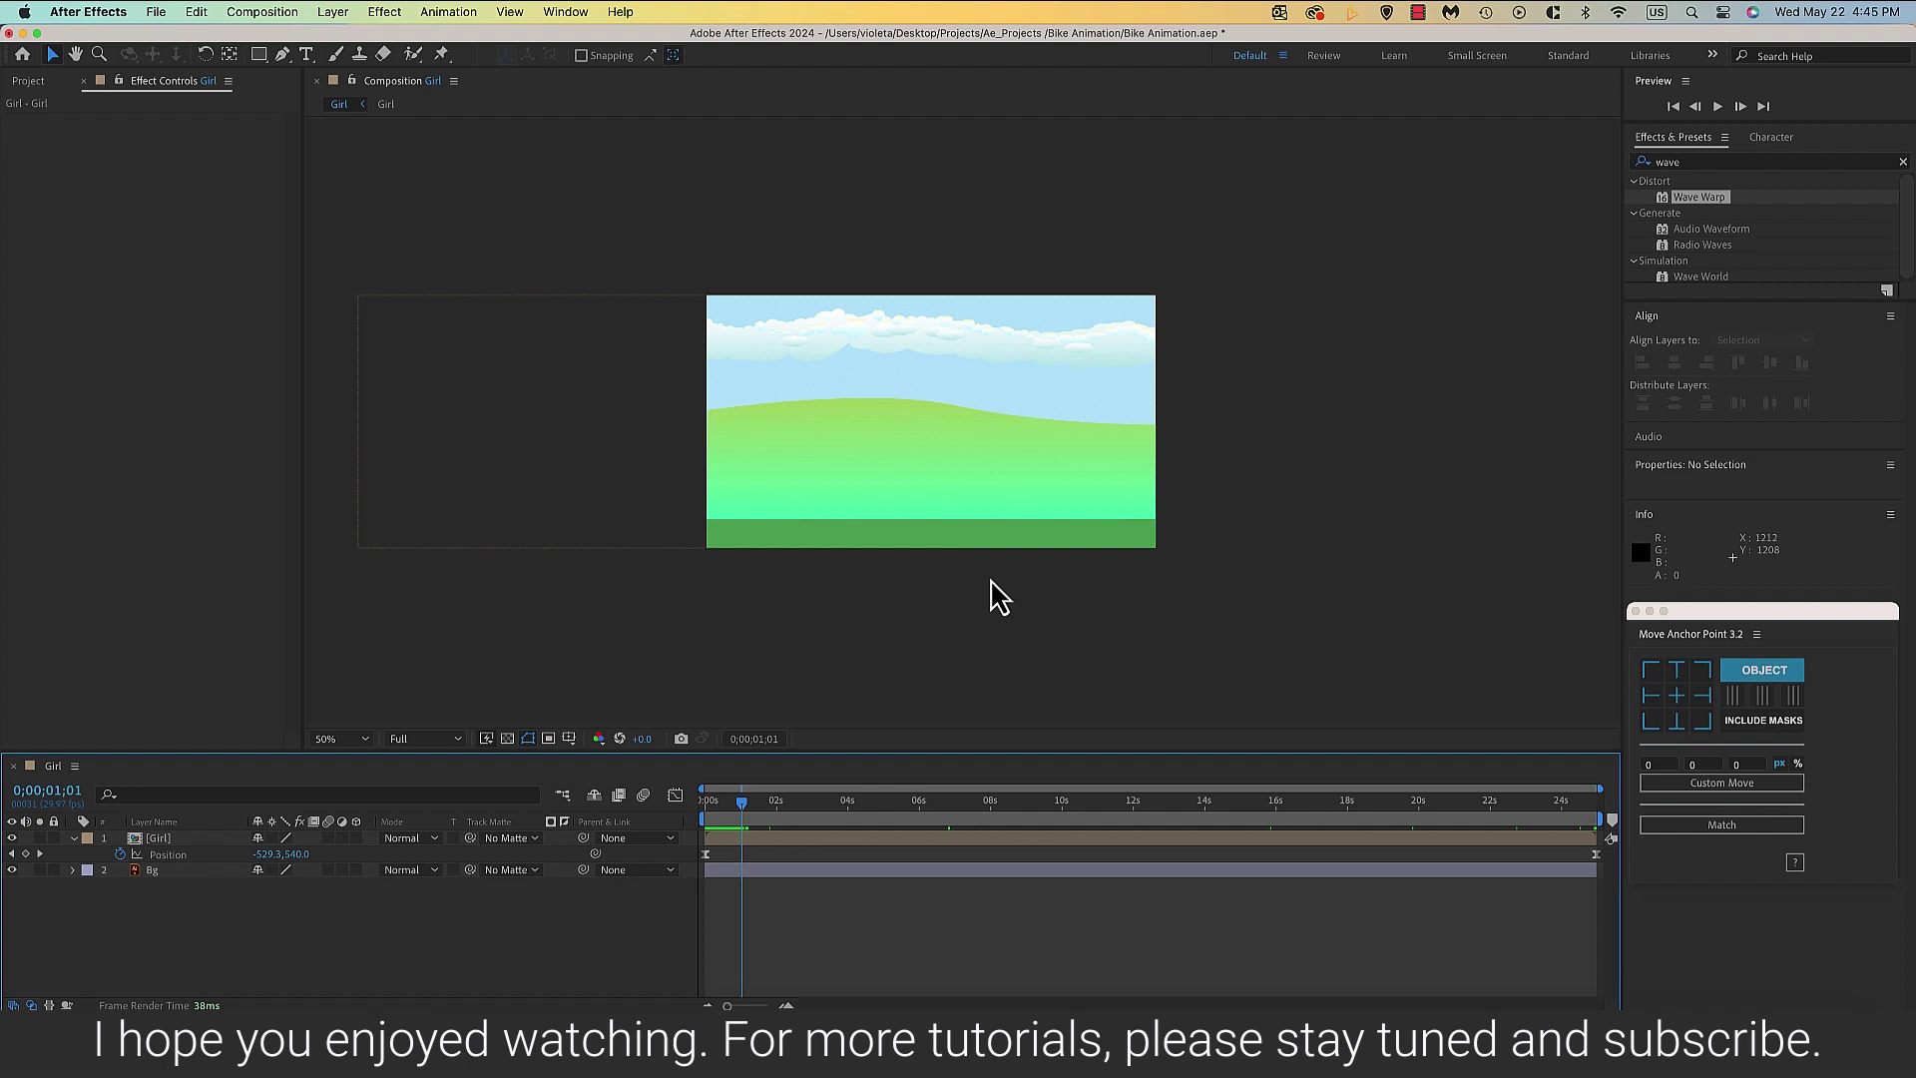
{"action": "key", "text": "slash"}
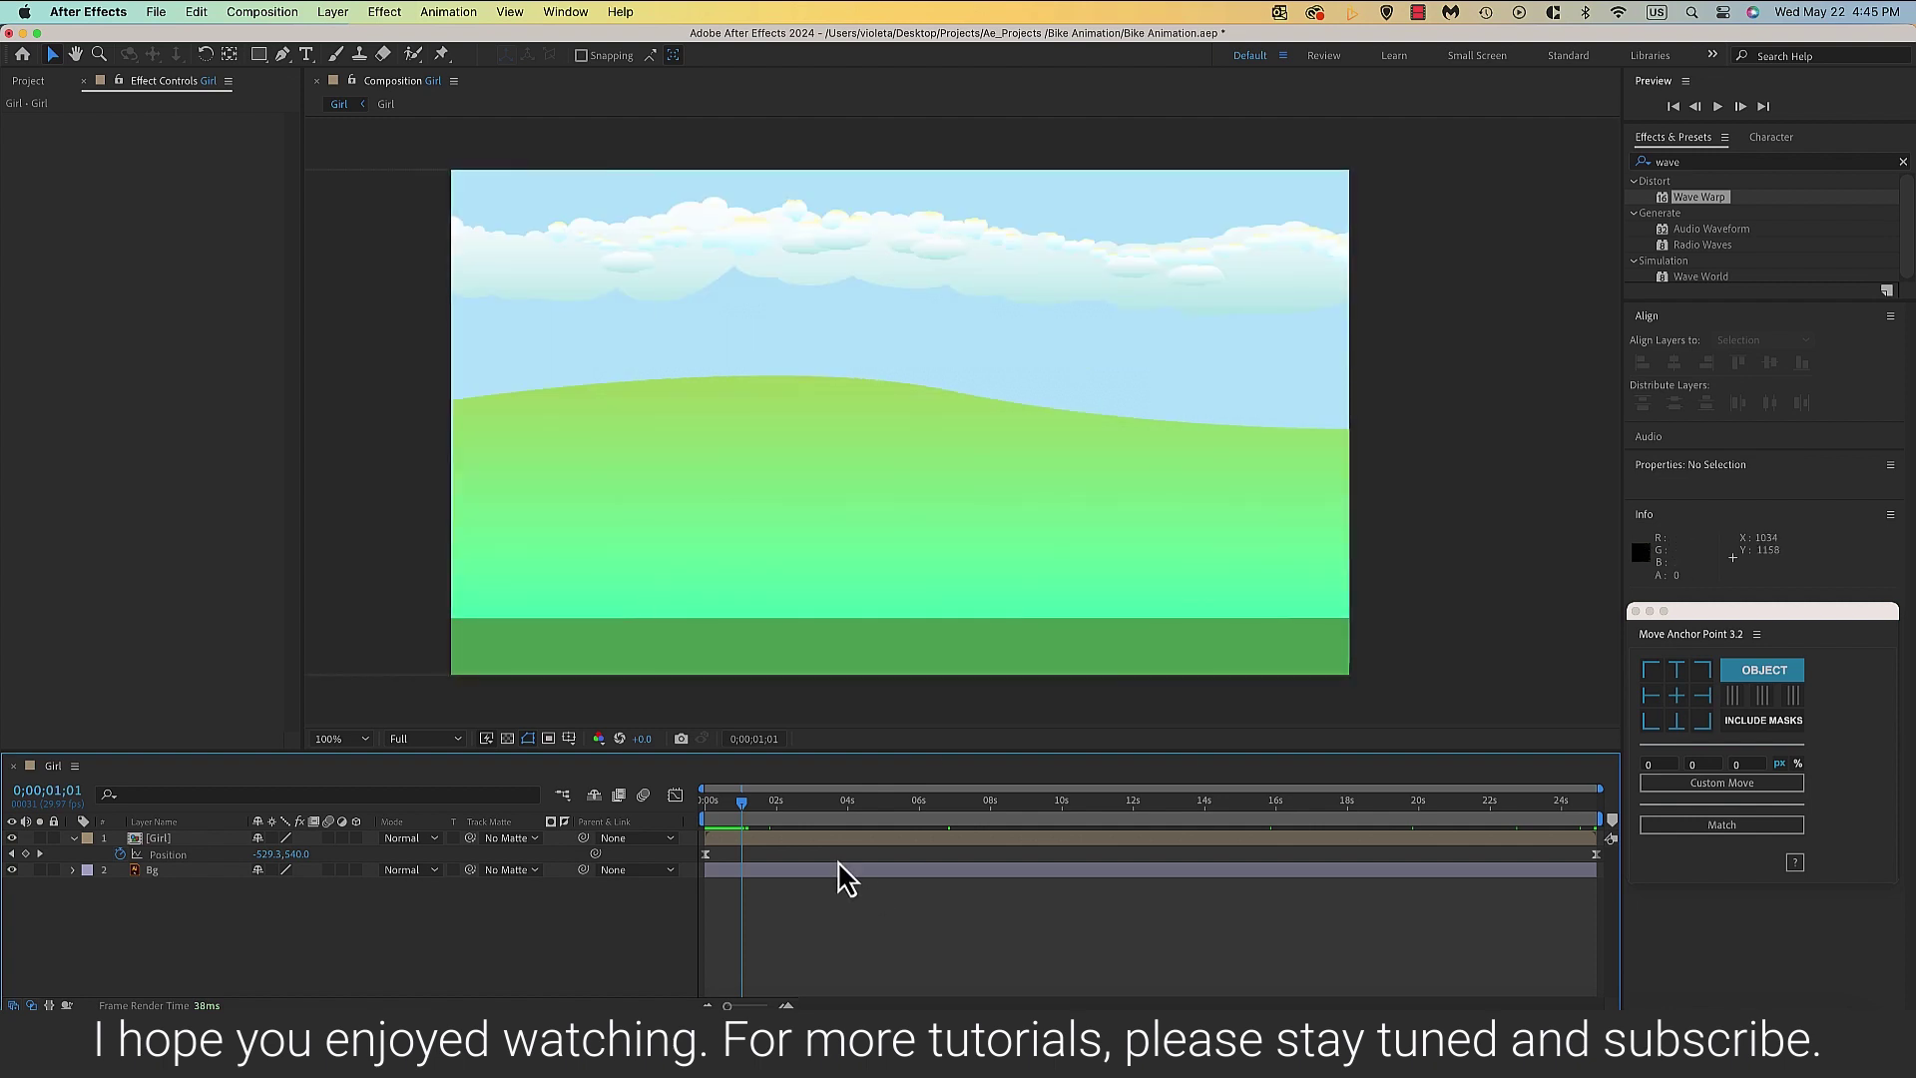
{"action": "left_click_drag", "start_coordinate": [744, 805], "coordinate": [678, 805]}
{"action": "key", "text": "space"}
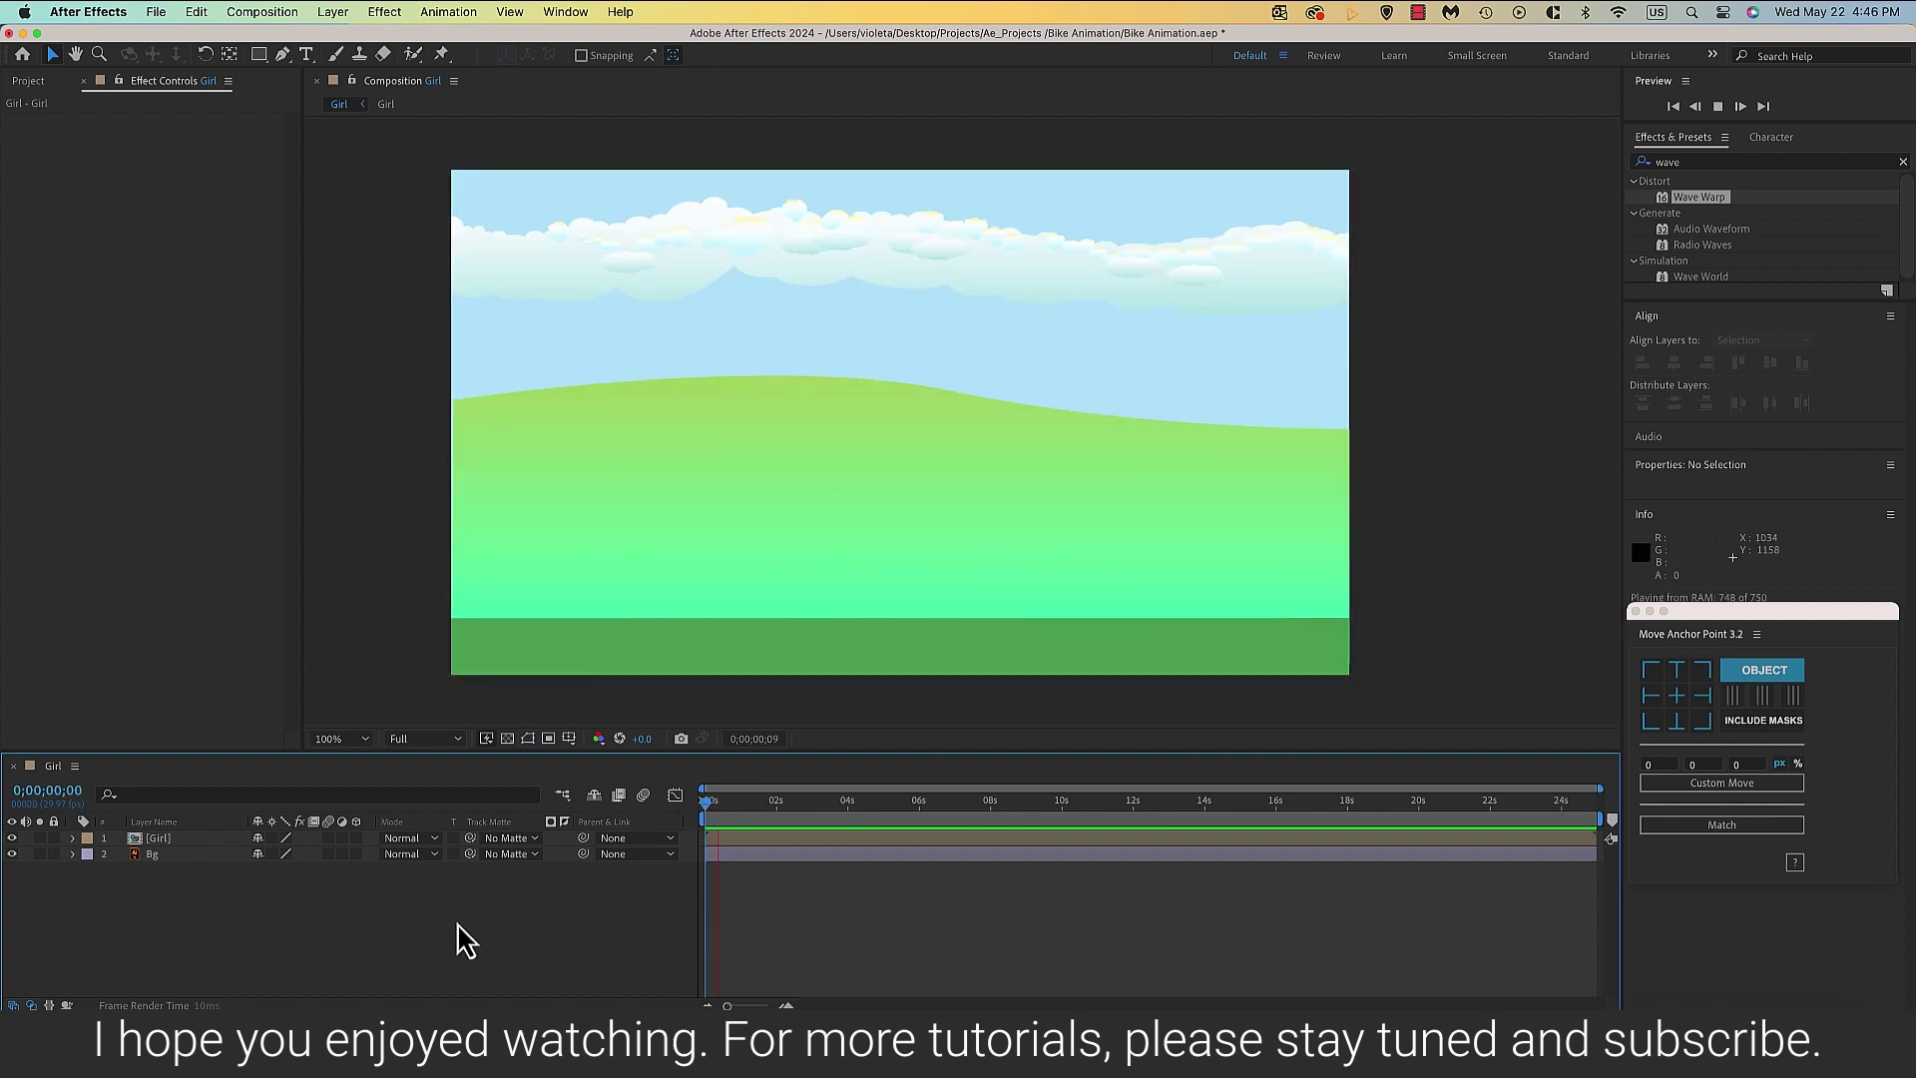